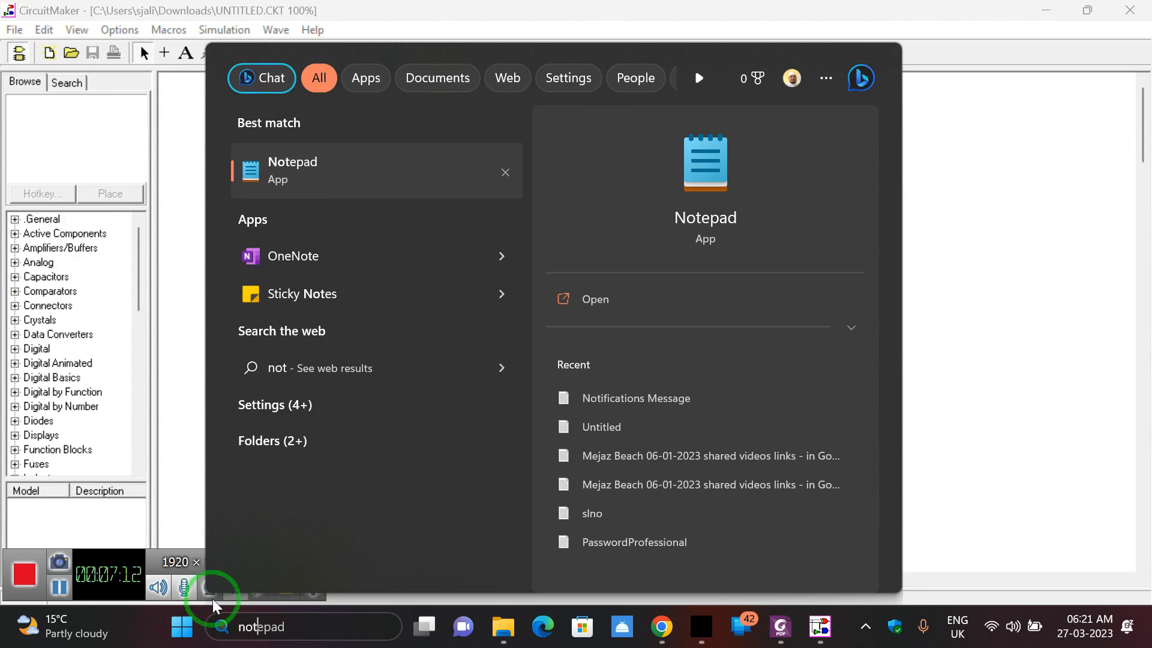
# - Open Notepad and start a parts list with "terminal" on the first line
pyautogui.click(308, 167)
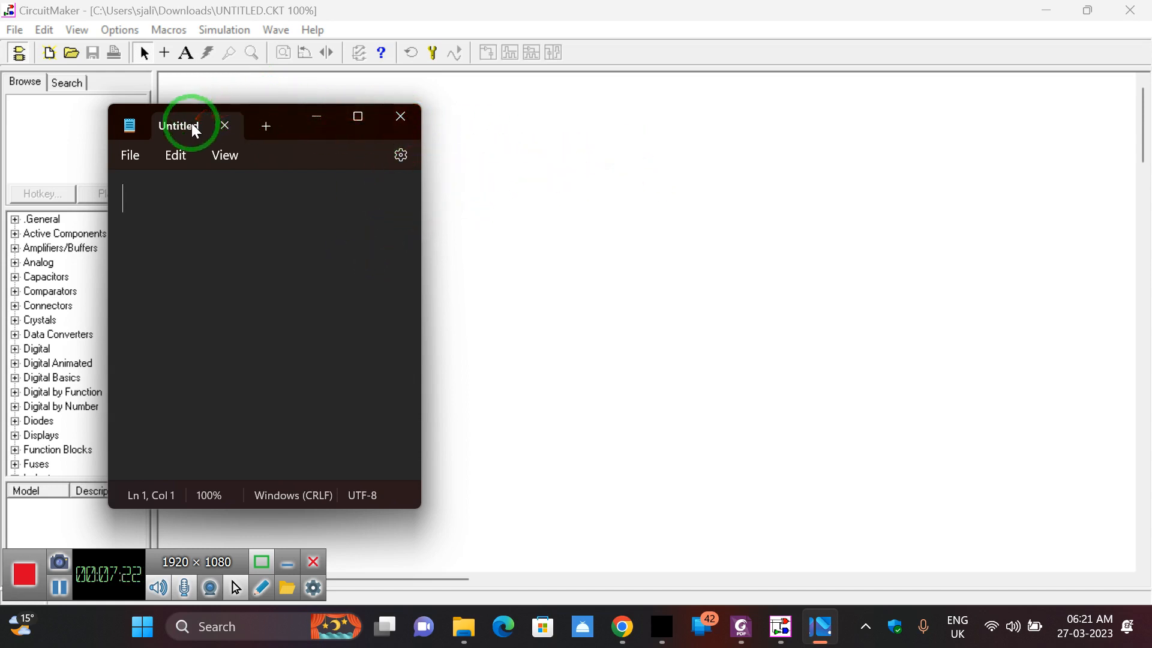
pyautogui.moveTo(194, 117)
pyautogui.mouseDown()
pyautogui.moveTo(458, 127)
pyautogui.moveTo(205, 117)
pyautogui.mouseUp()
pyautogui.click(329, 125)
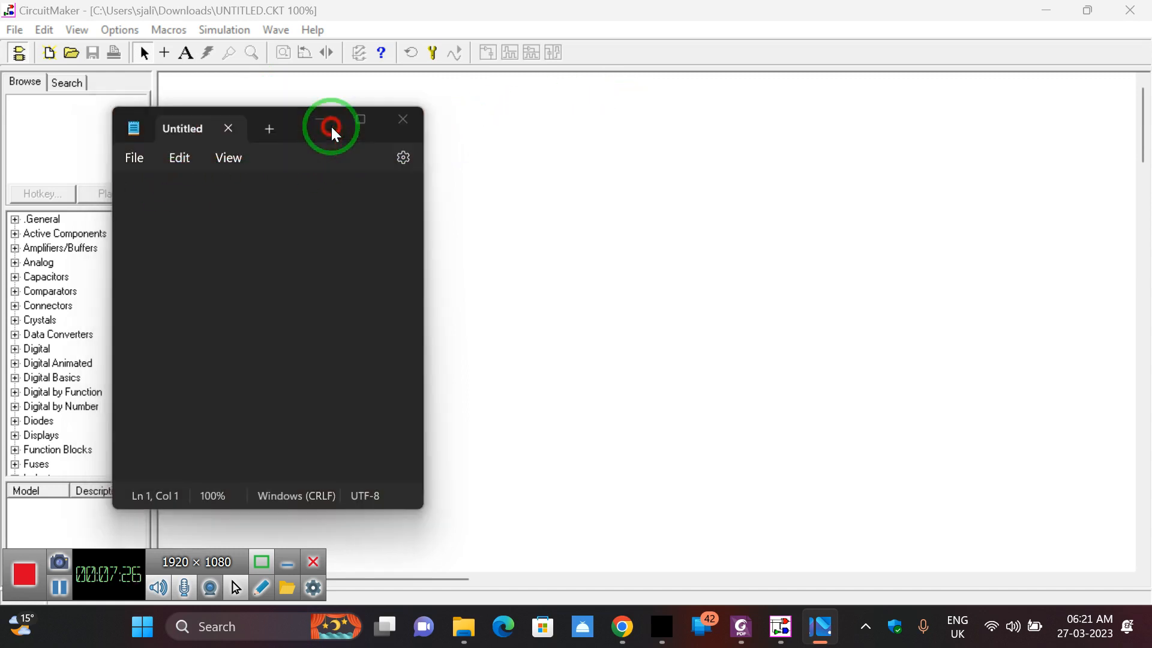
pyautogui.click(820, 626)
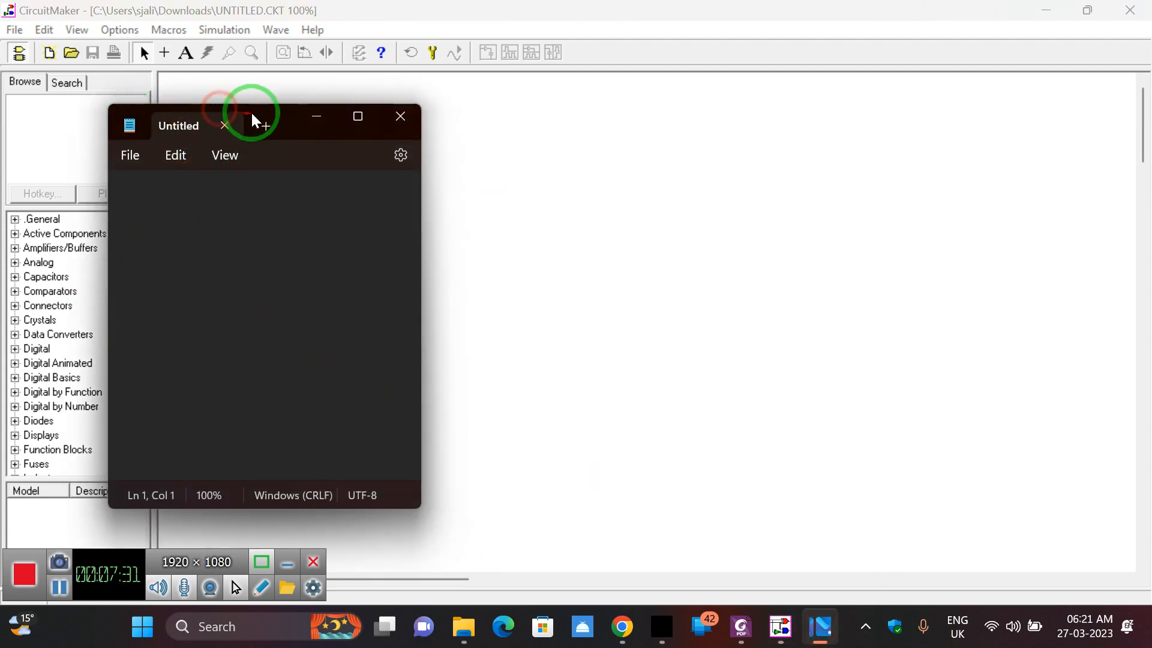
pyautogui.click(360, 131)
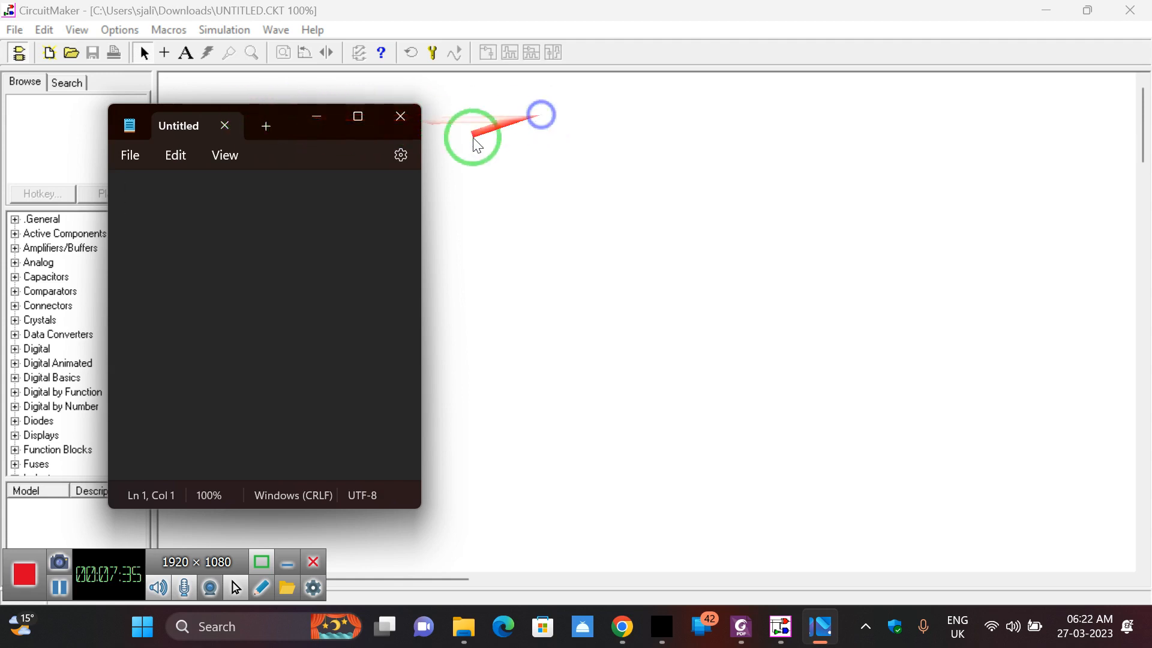
pyautogui.click(154, 268)
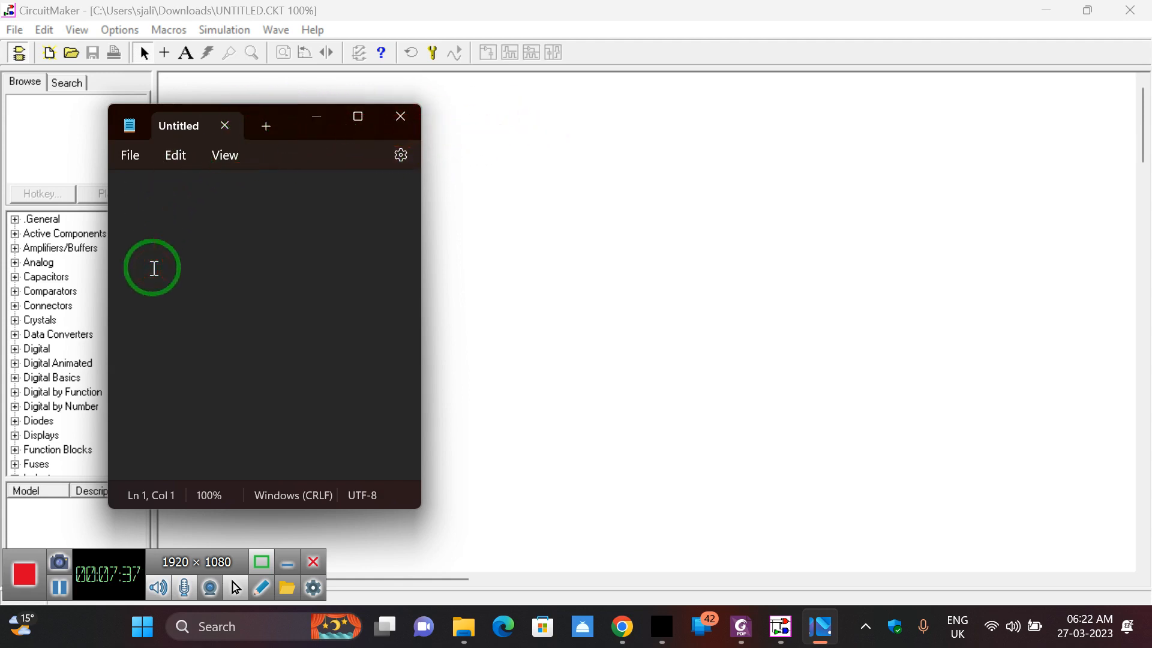
pyautogui.write('te')
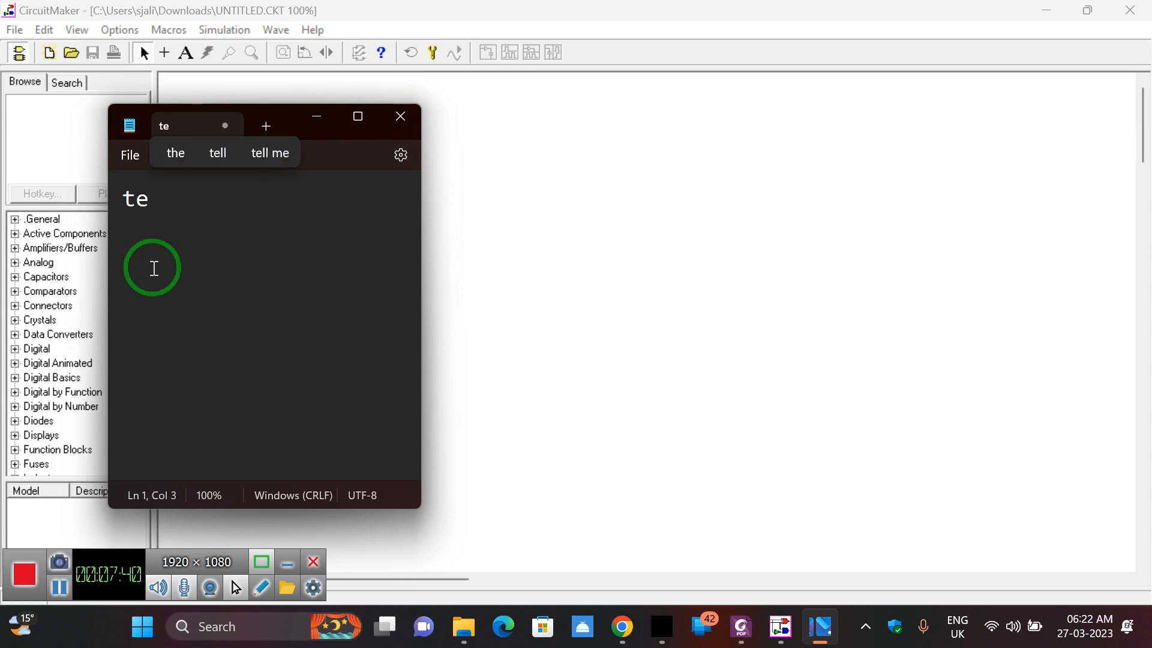
pyautogui.write('rminal')
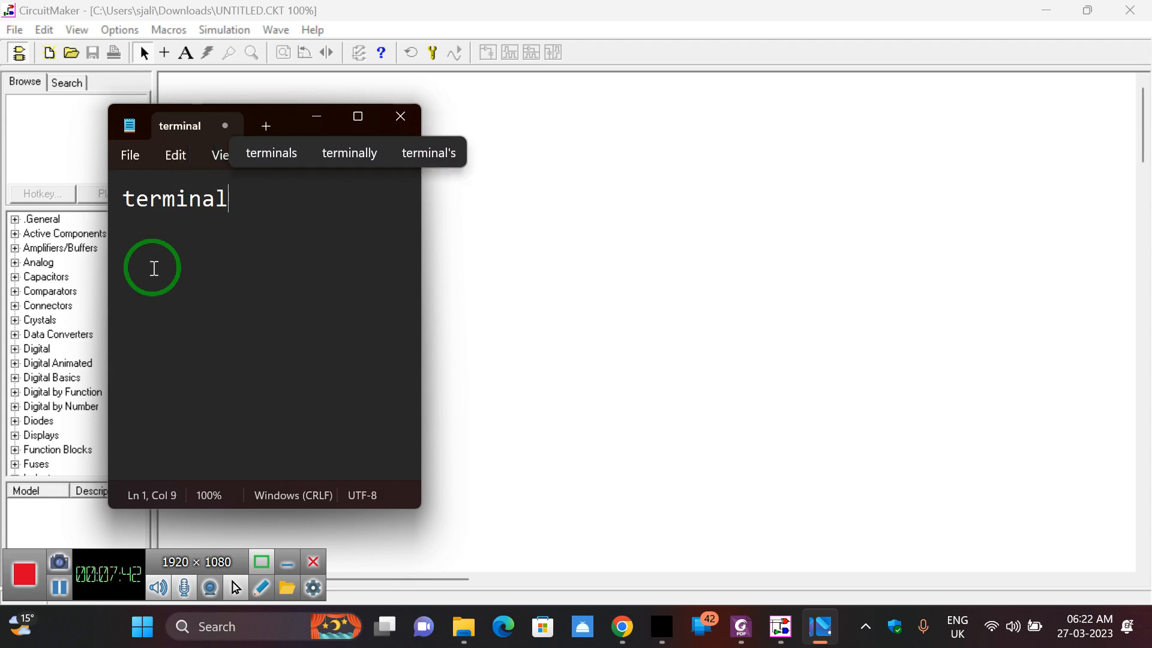
pyautogui.press('Return')
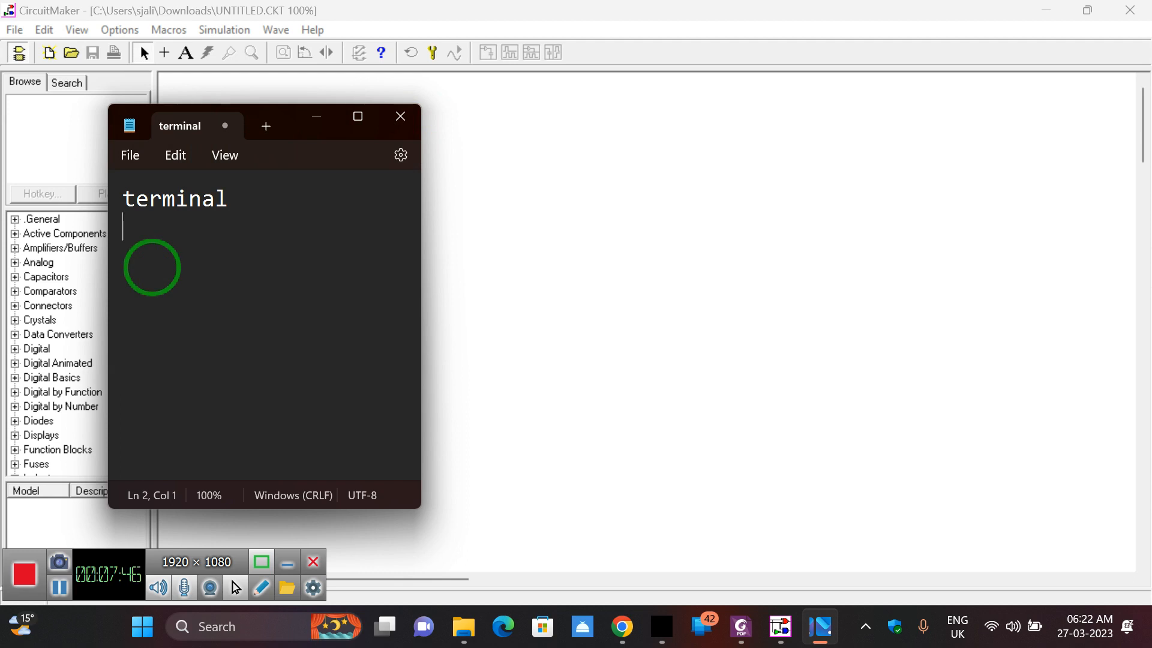
# - Add "signal gen" and "resistor" to the parts list on separate lines, correcting the spelling of resistor
pyautogui.write('signal ')
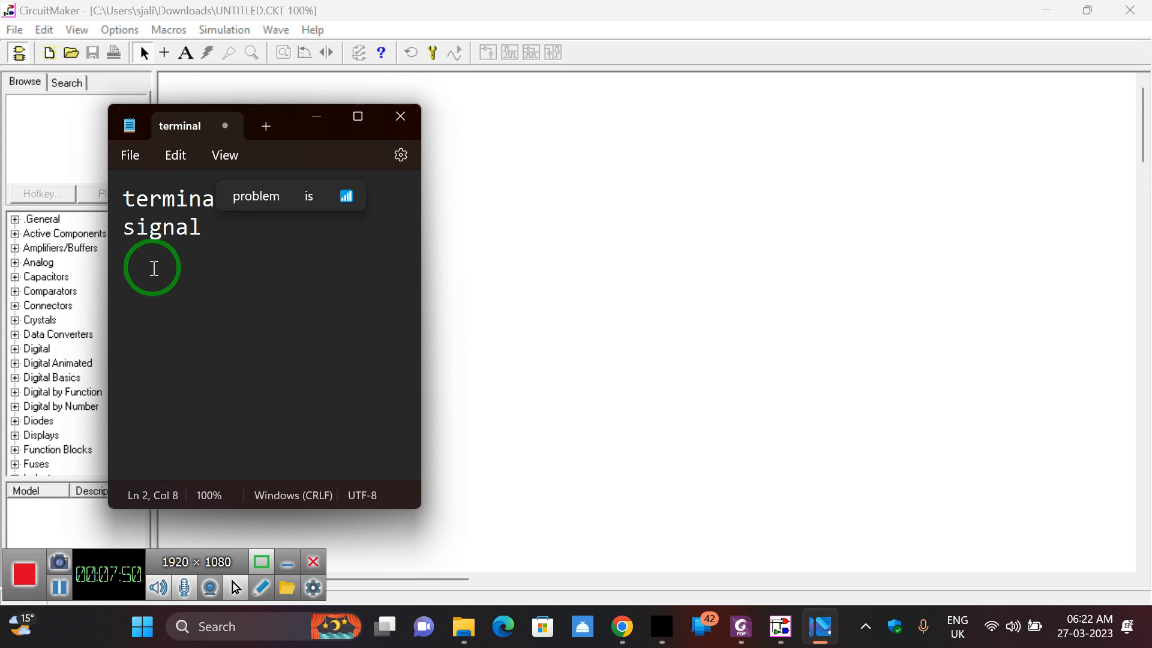
pyautogui.write('gen')
pyautogui.press('Return')
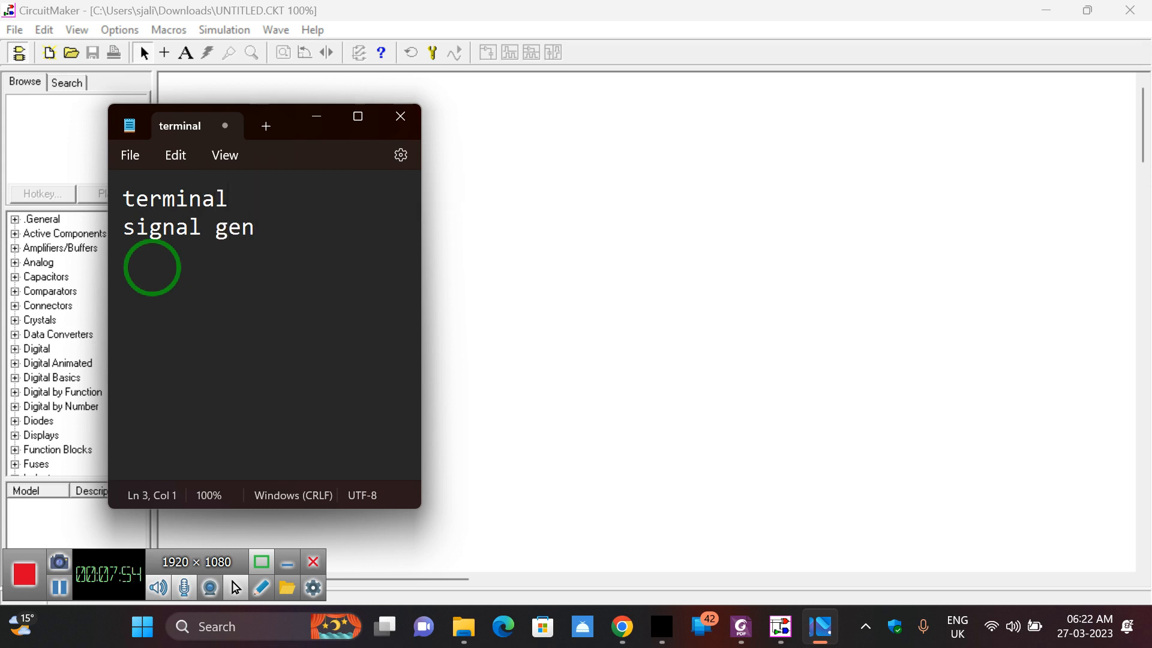
pyautogui.write('resitor')
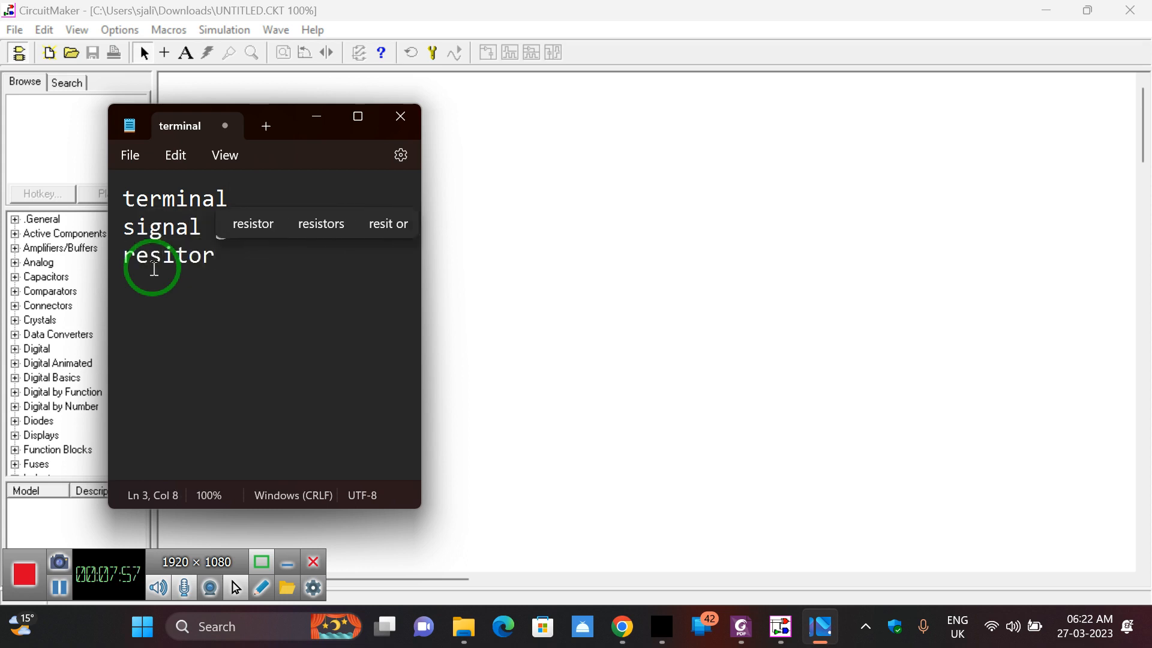
pyautogui.press('Return')
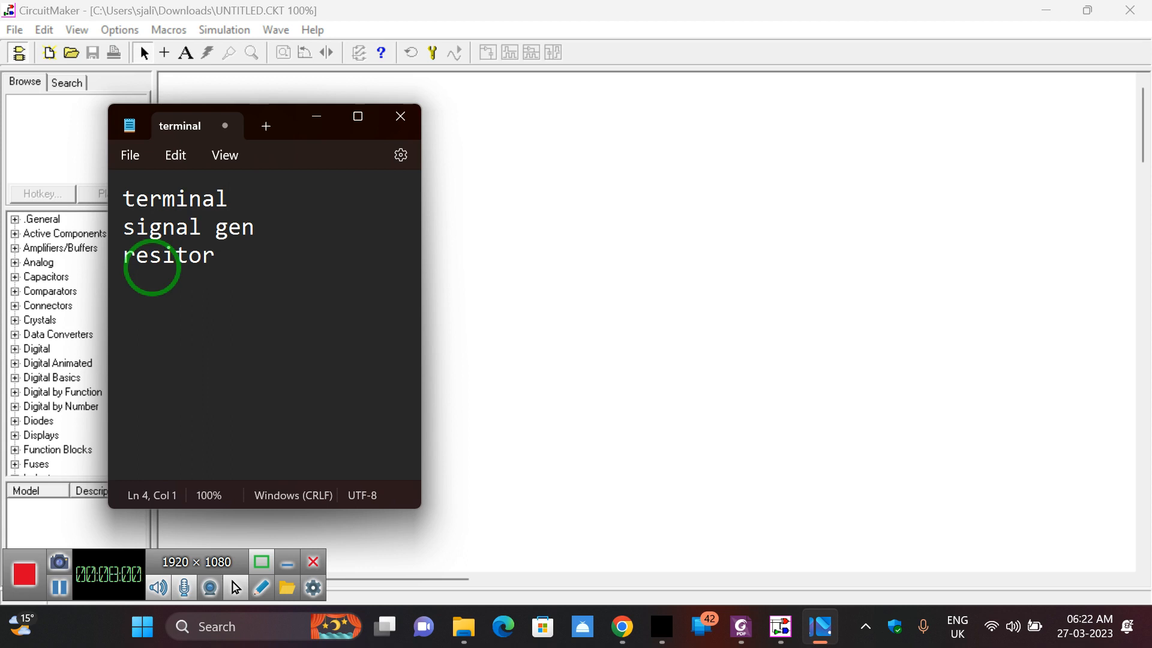
pyautogui.click(175, 257)
pyautogui.write('s')
pyautogui.click(173, 286)
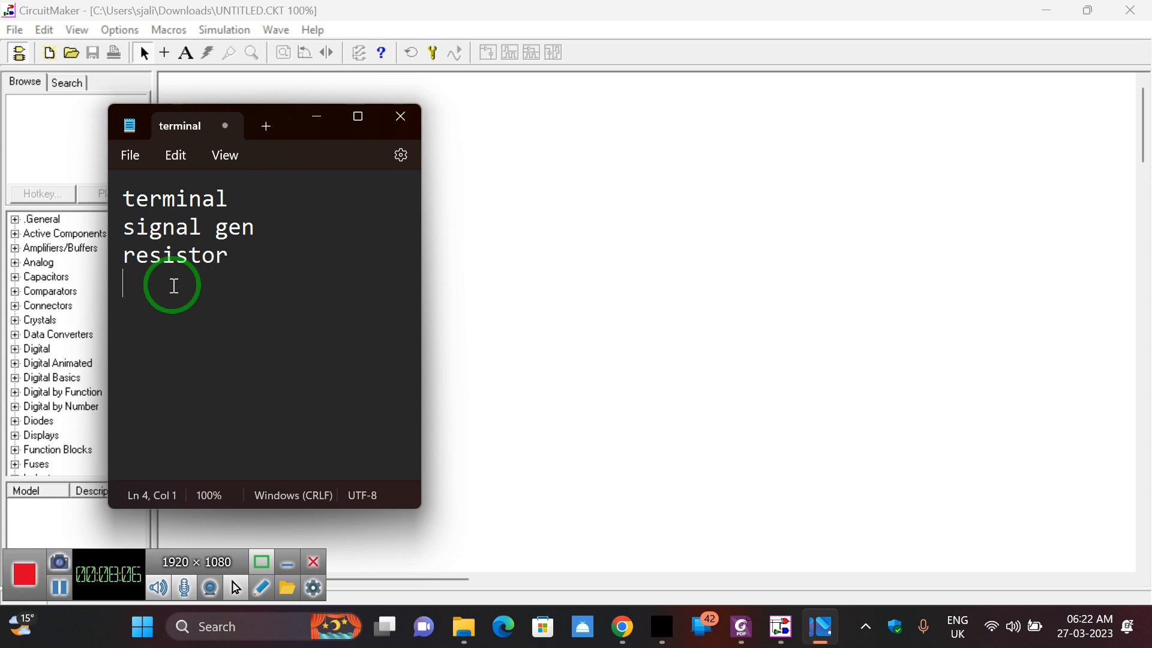
# - Complete the parts list with "1n4007", "ground" and "battery" on separate lines
pyautogui.write('1n4007 gr')
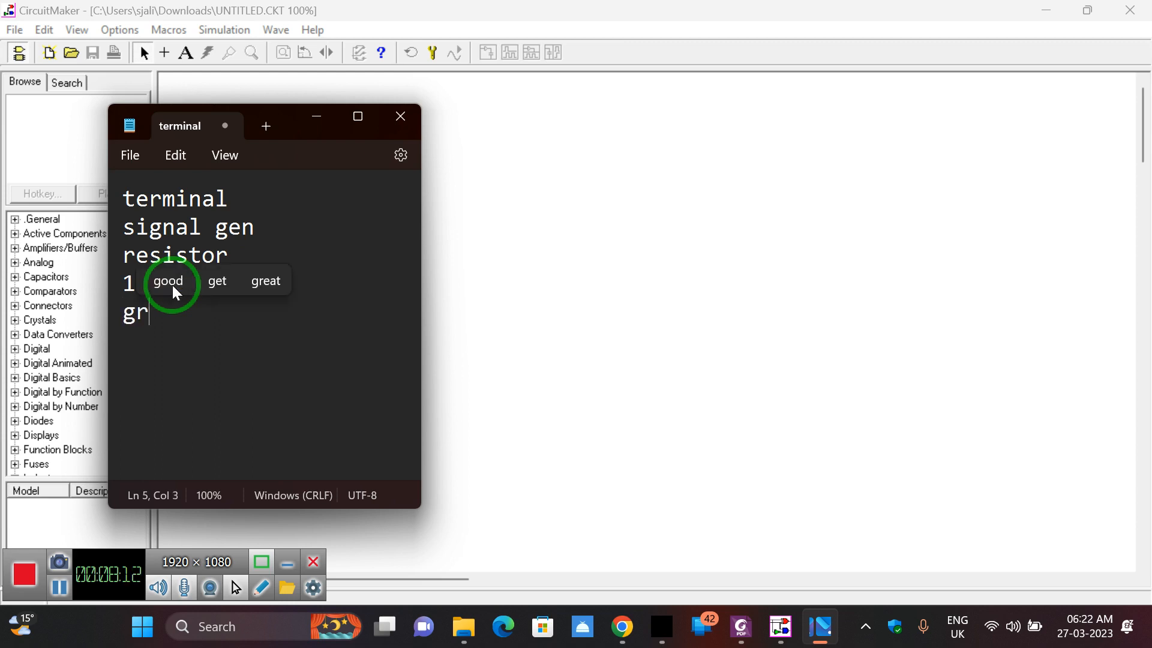
pyautogui.write('ound')
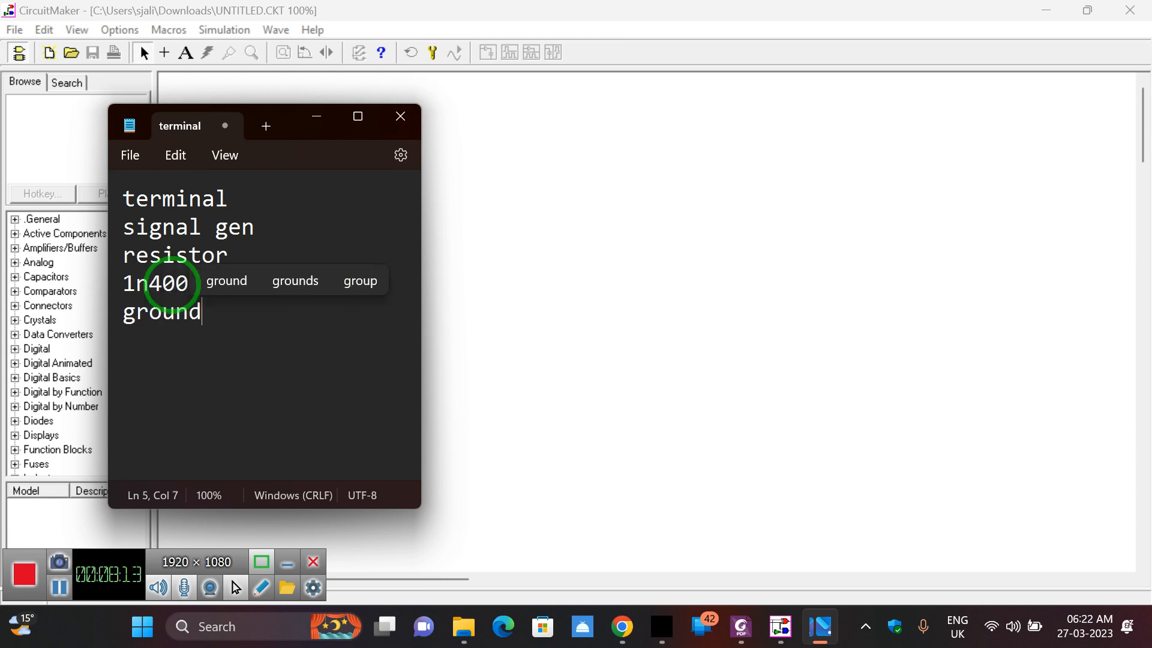
pyautogui.press('Return')
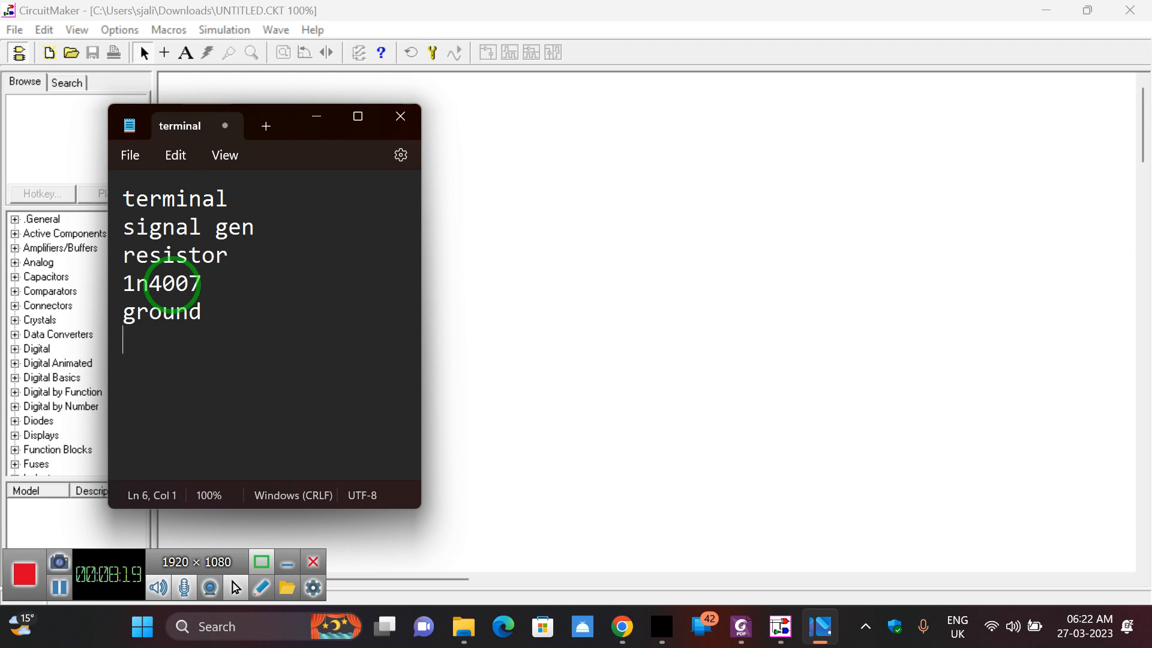
pyautogui.write('battery')
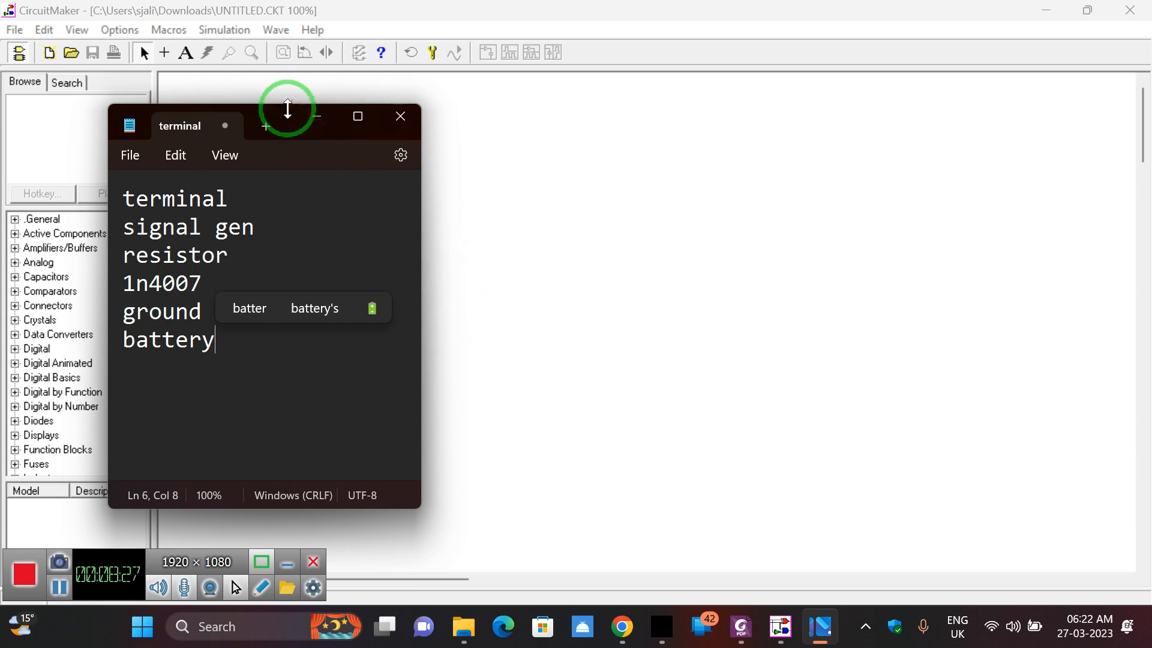
# - Move the parts list aside, return to CircuitMaker and search the device library for "terminal"
pyautogui.moveTo(283, 119); pyautogui.dragTo(1012, 214)
pyautogui.click(436, 164)
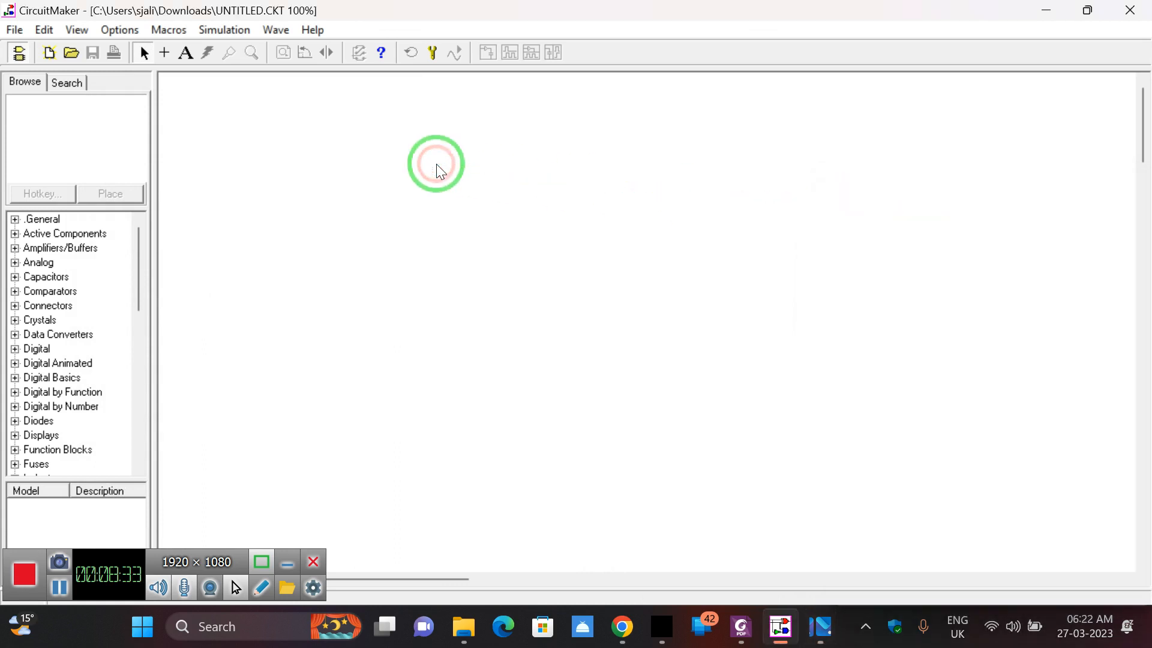
pyautogui.click(69, 82)
pyautogui.click(111, 207)
pyautogui.write('terminal')
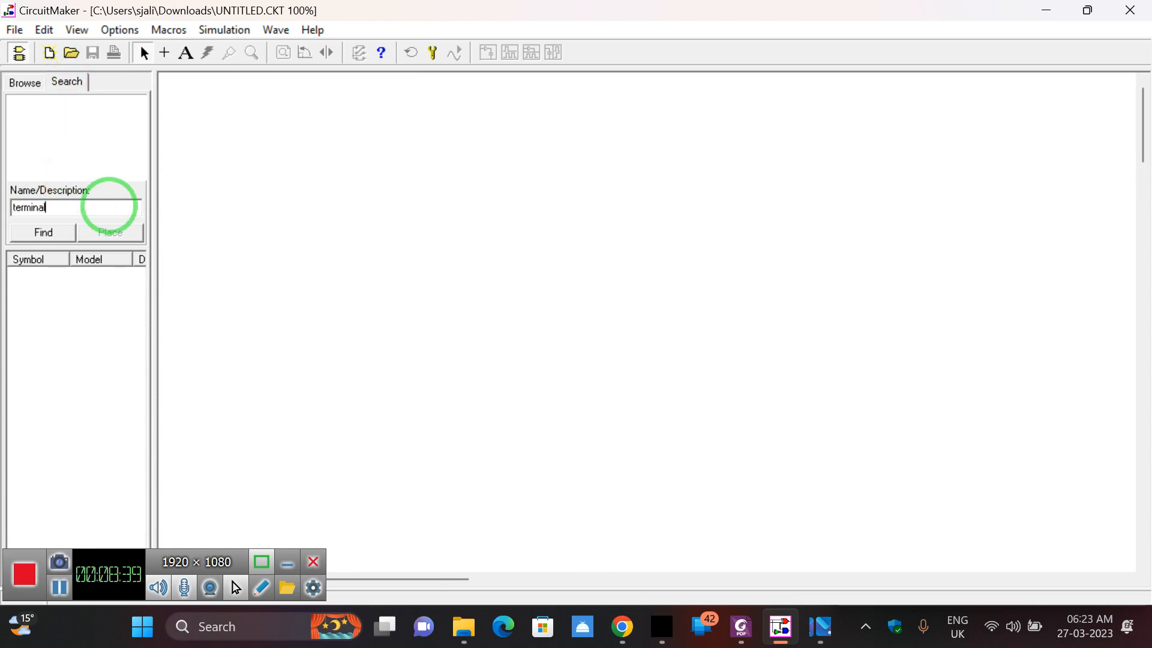
pyautogui.press('Return')
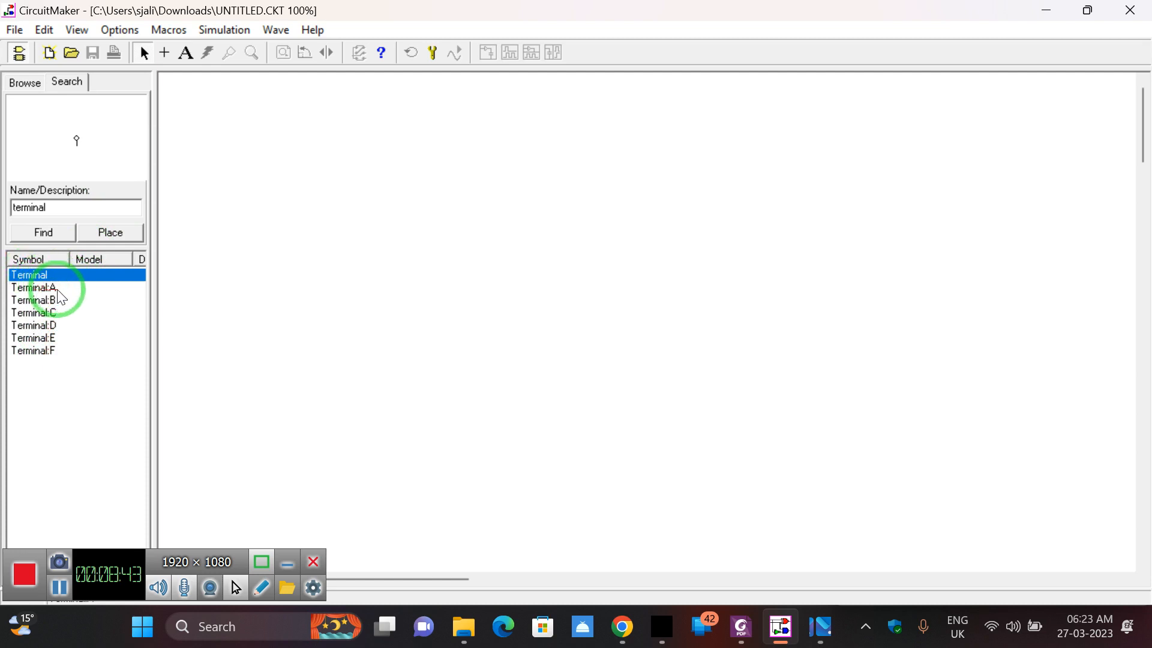
# - Place a horizontal terminal named A1 in the upper-left area of the schematic, with its lead facing right
pyautogui.click(113, 236)
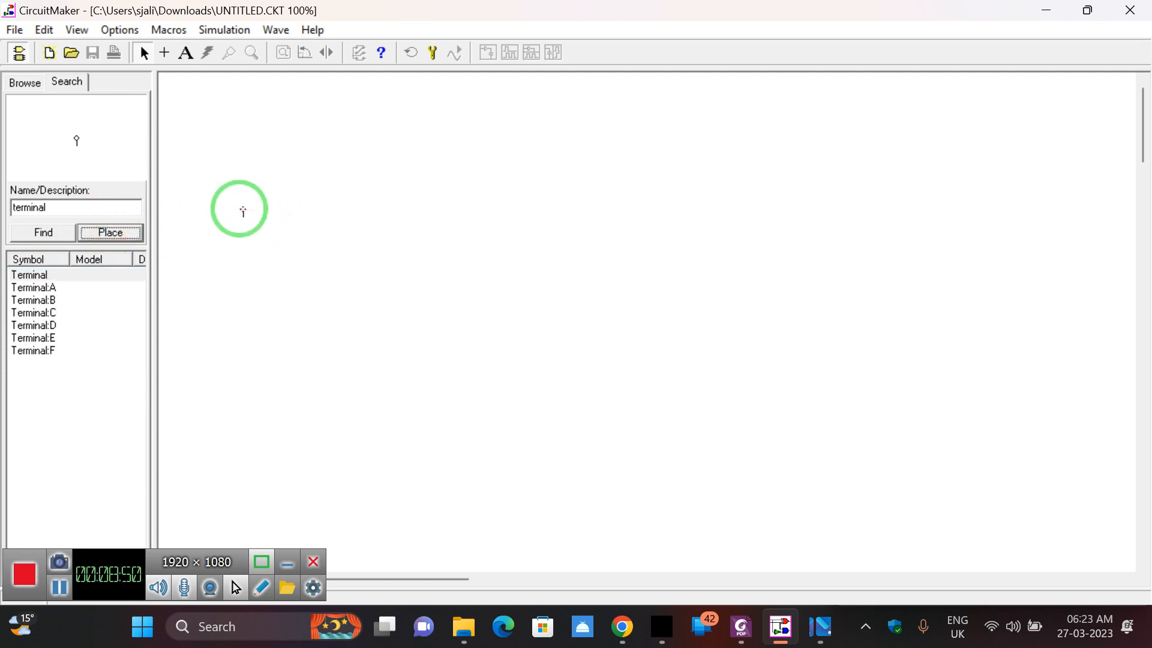
pyautogui.click(273, 204)
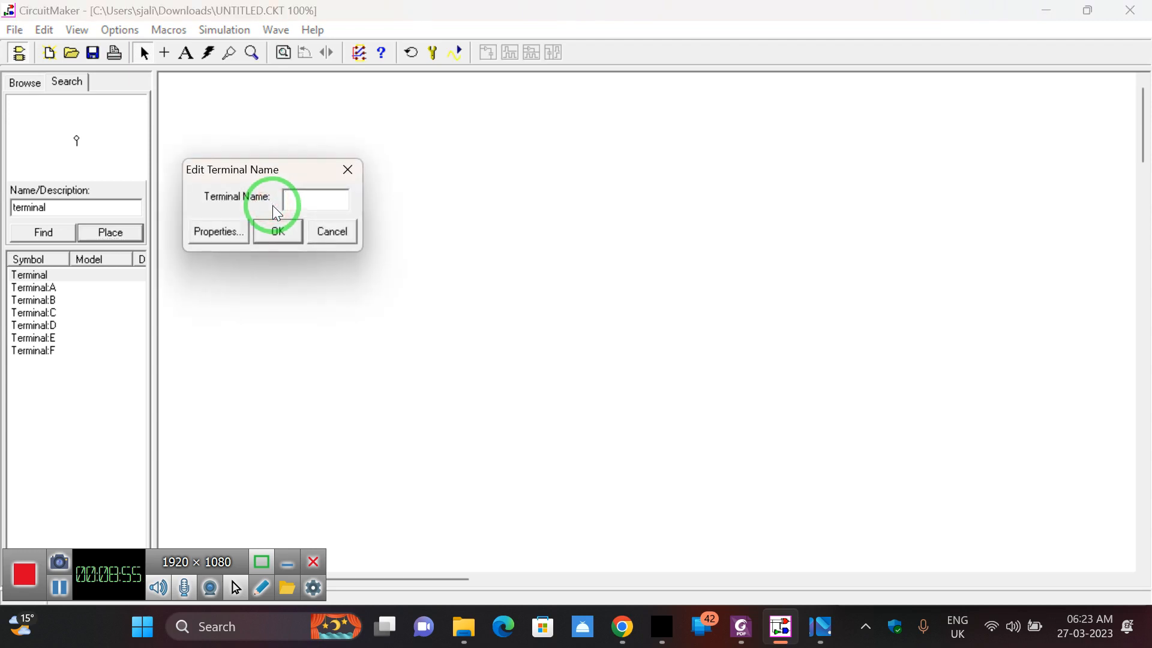
pyautogui.write('A1')
pyautogui.press('Return')
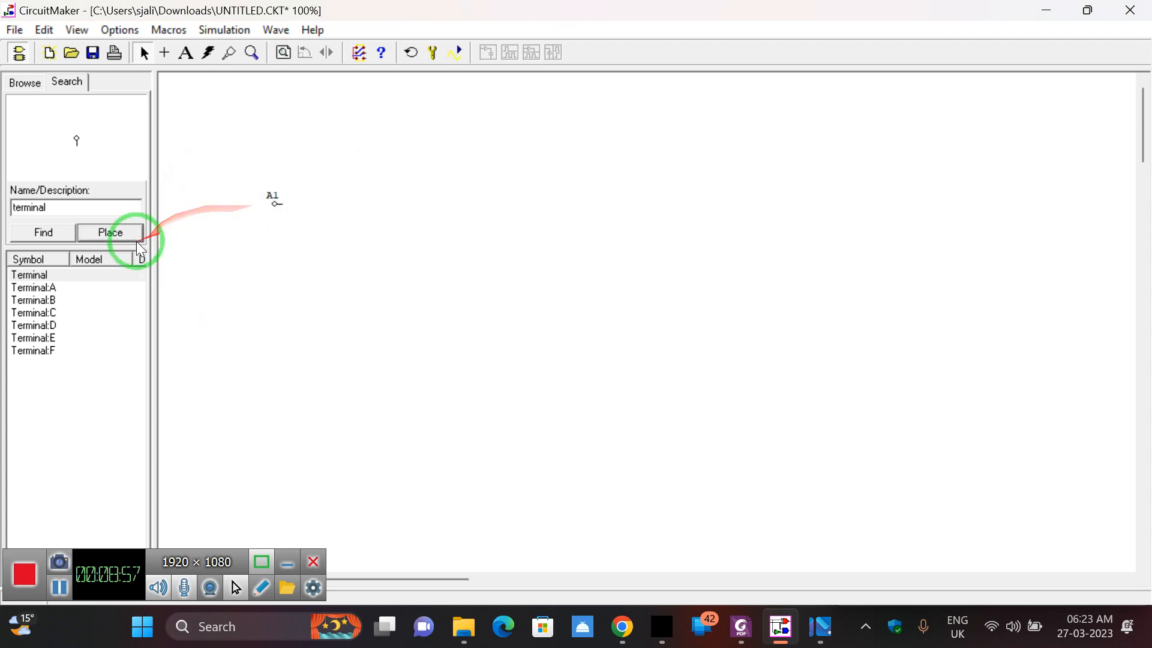
# - Place a second terminal named A2 below A1 and rotate it 90 degrees
pyautogui.click(120, 232)
pyautogui.click(282, 336)
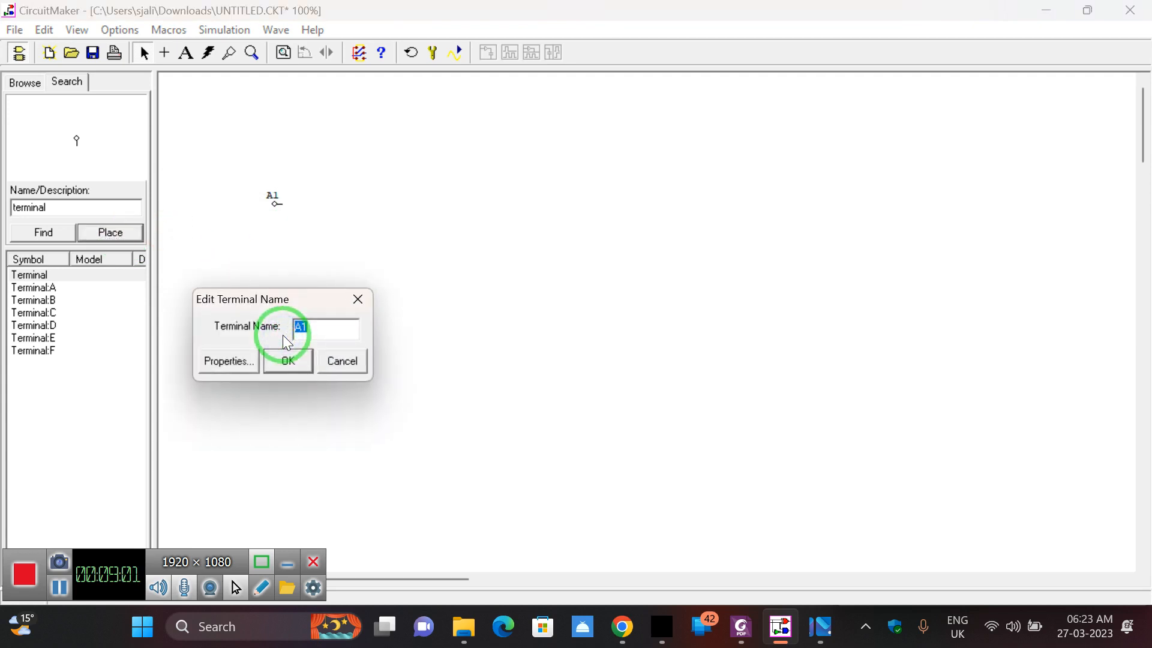
pyautogui.write('A2')
pyautogui.press('Return')
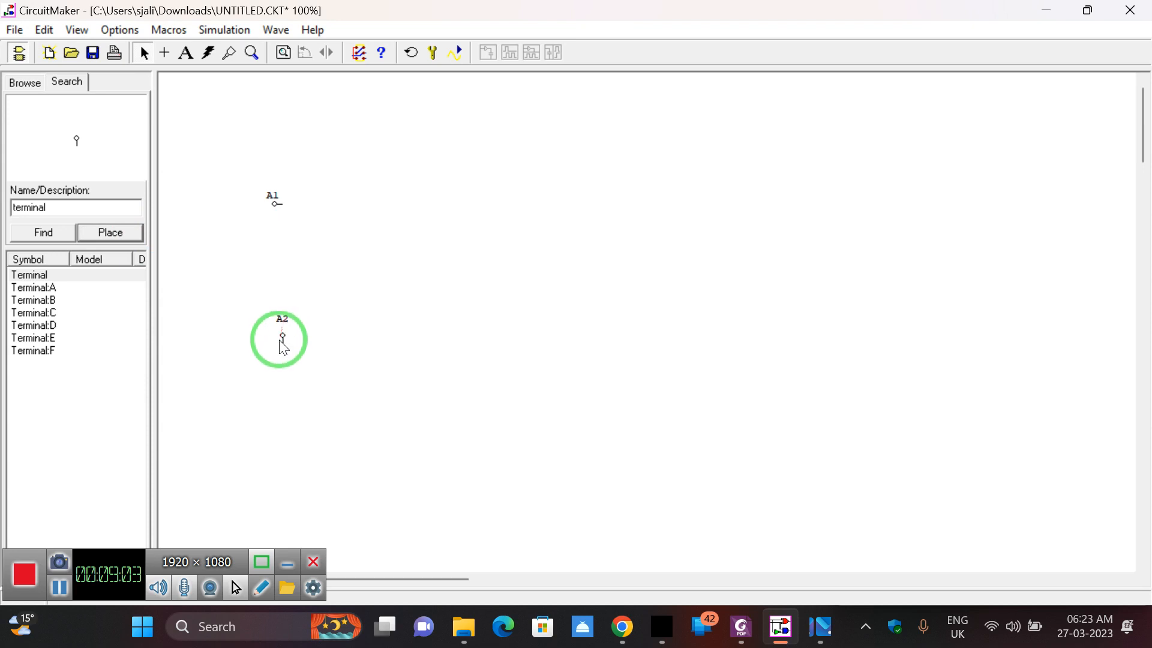
pyautogui.rightClick(283, 335)
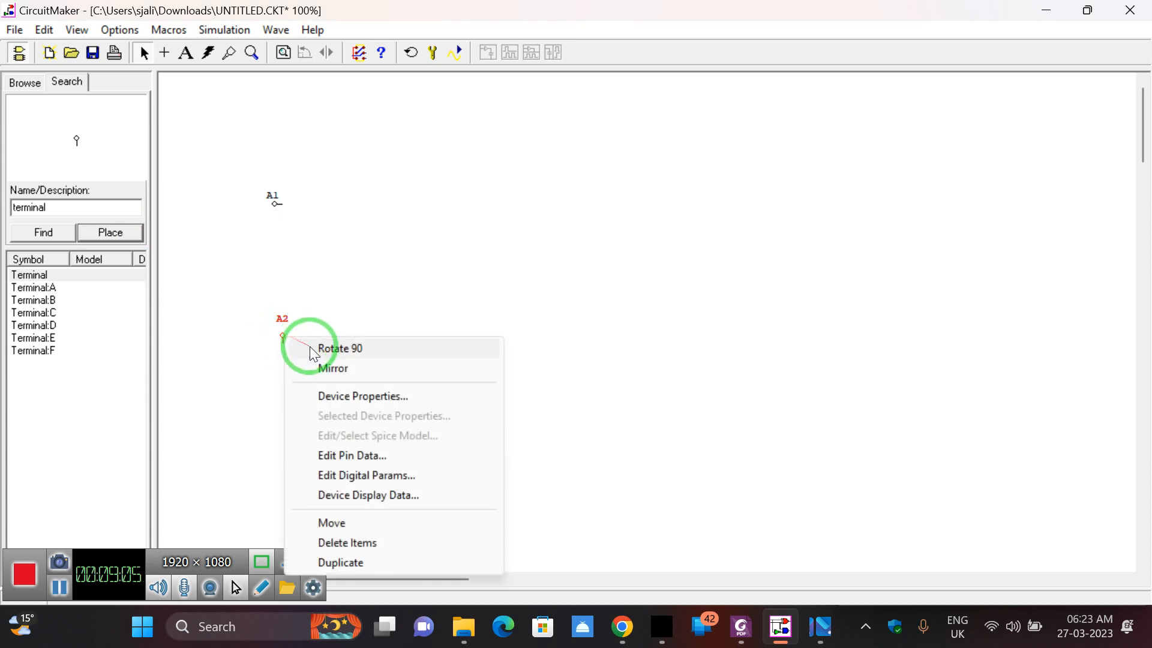
pyautogui.click(309, 346)
# - Place a third terminal named B1 to the right of A1, at about the same height
pyautogui.click(120, 235)
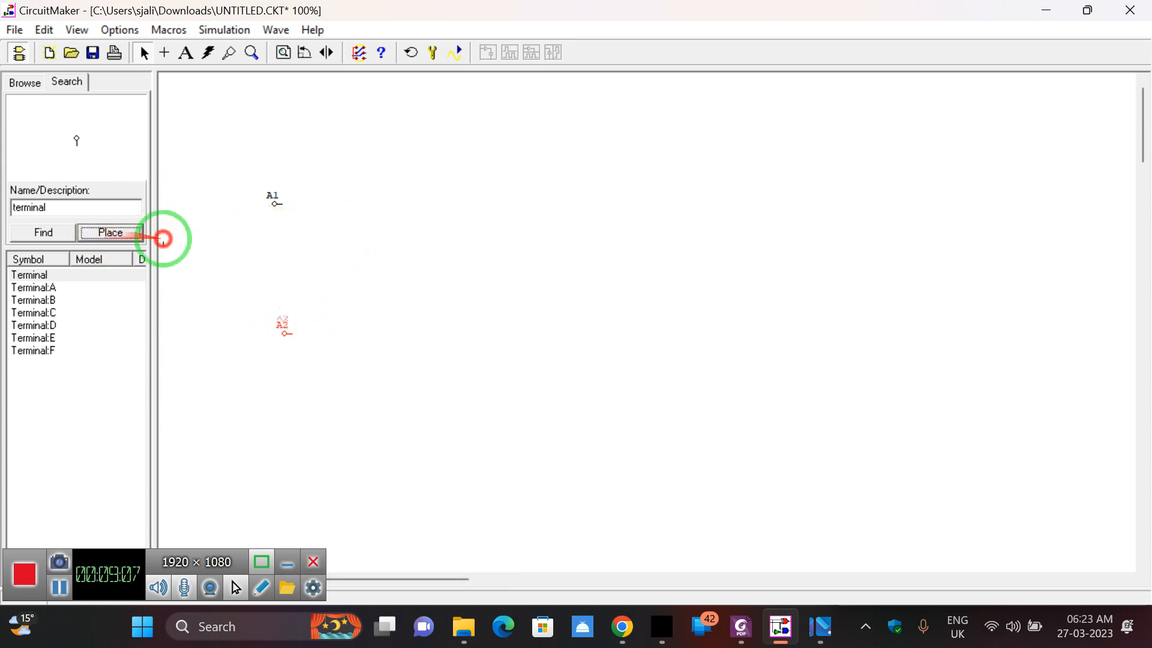
pyautogui.click(689, 200)
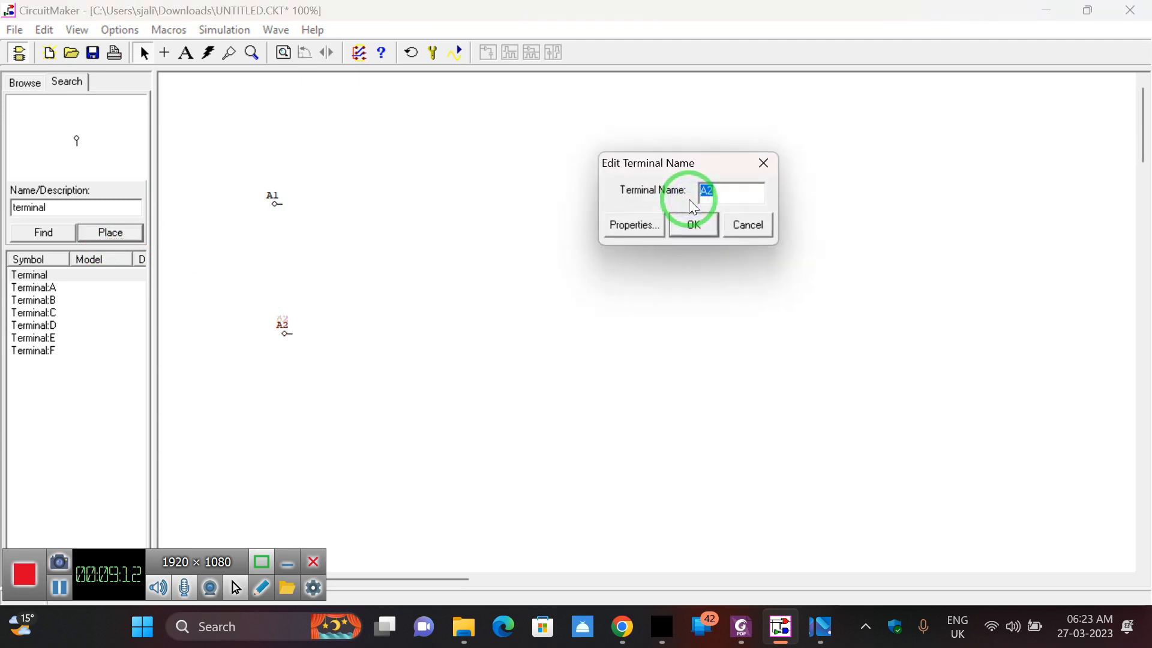
pyautogui.write('B1')
pyautogui.press('Return')
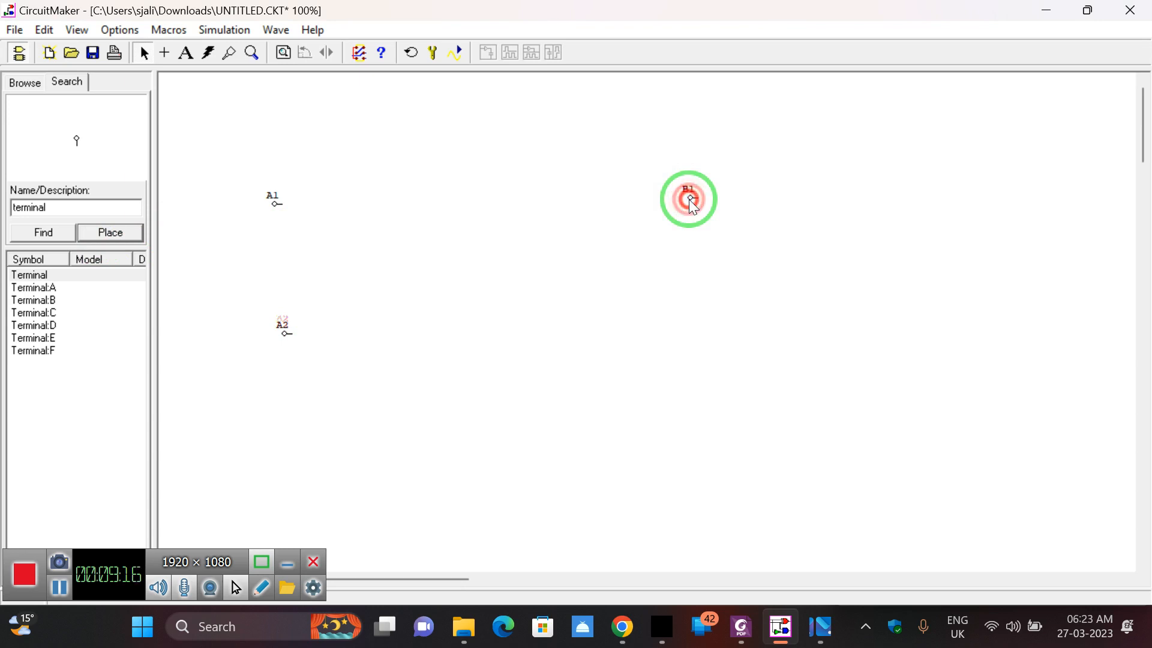
# - Rotate terminal B1 in 90-degree increments until its lead points left toward A1
pyautogui.rightClick(689, 199)
pyautogui.click(749, 210)
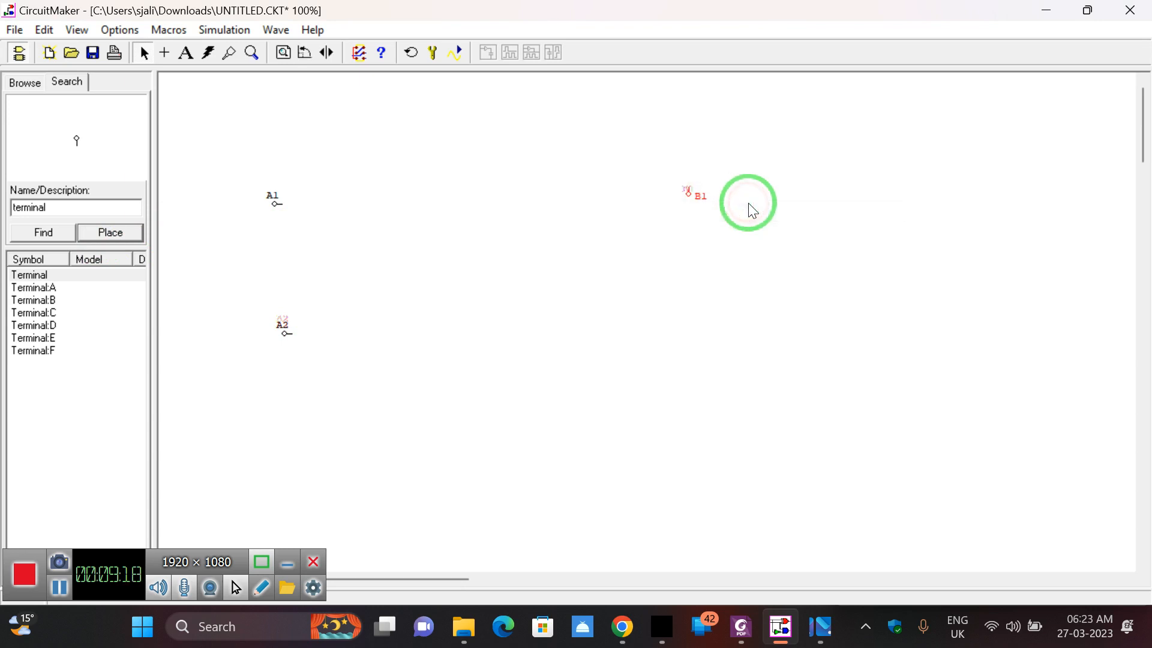
pyautogui.click(691, 198)
pyautogui.rightClick(691, 197)
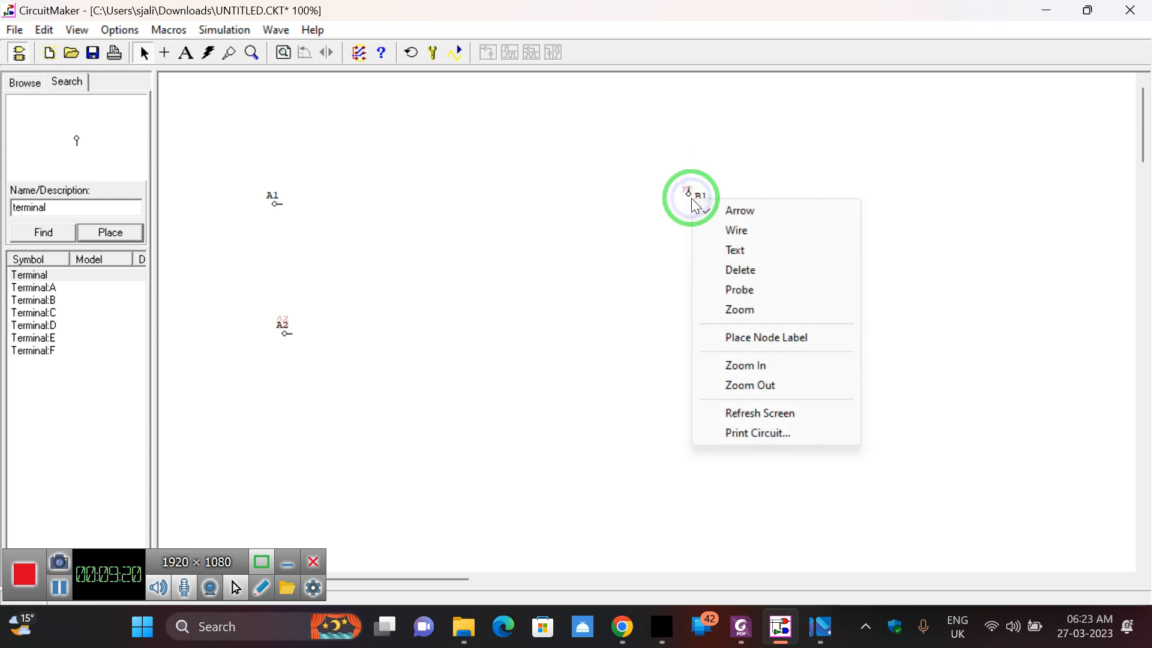
pyautogui.click(692, 195)
pyautogui.rightClick(689, 191)
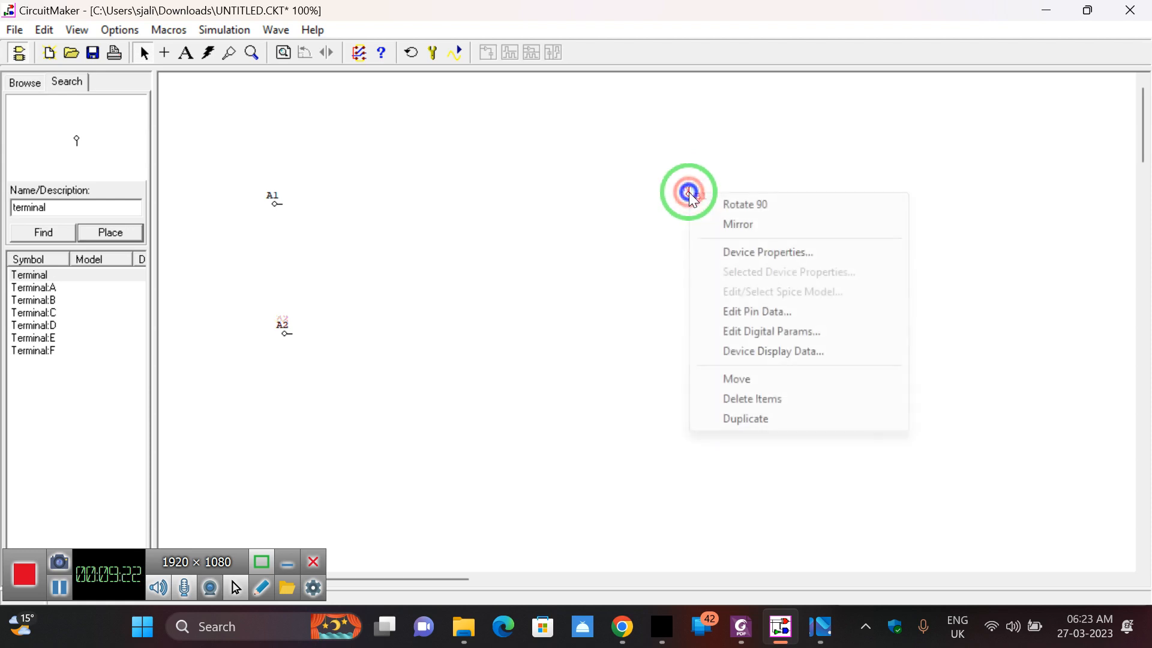
pyautogui.click(708, 204)
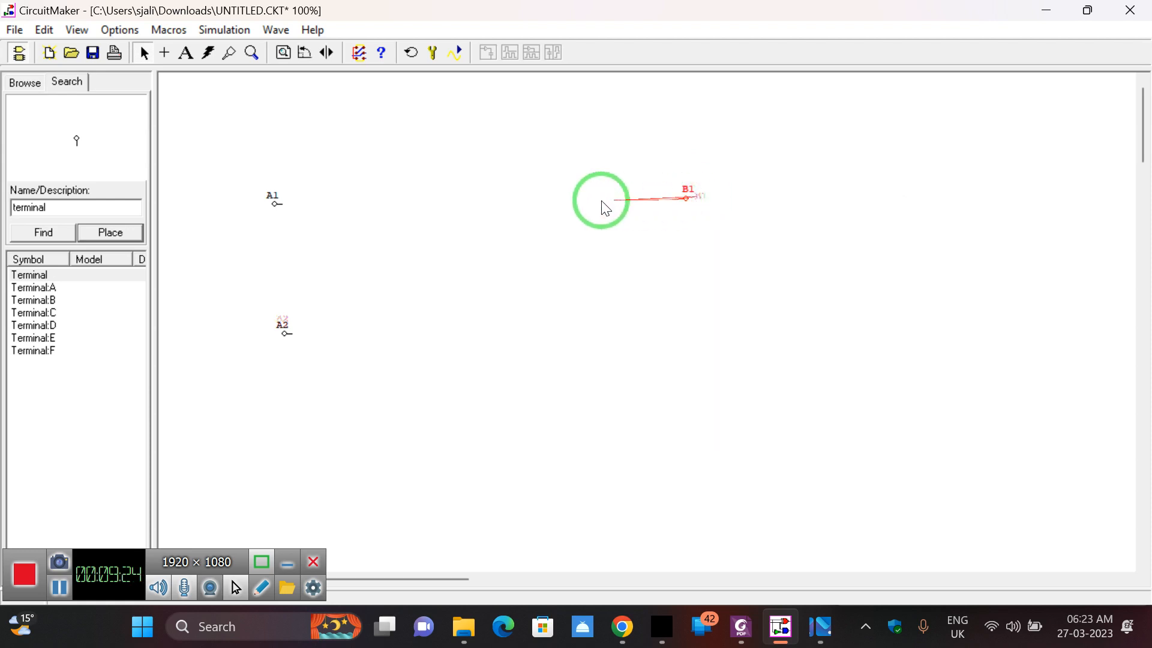
# - Place a fourth terminal named B2 below B1, rotated so its lead faces left toward A2
pyautogui.click(108, 234)
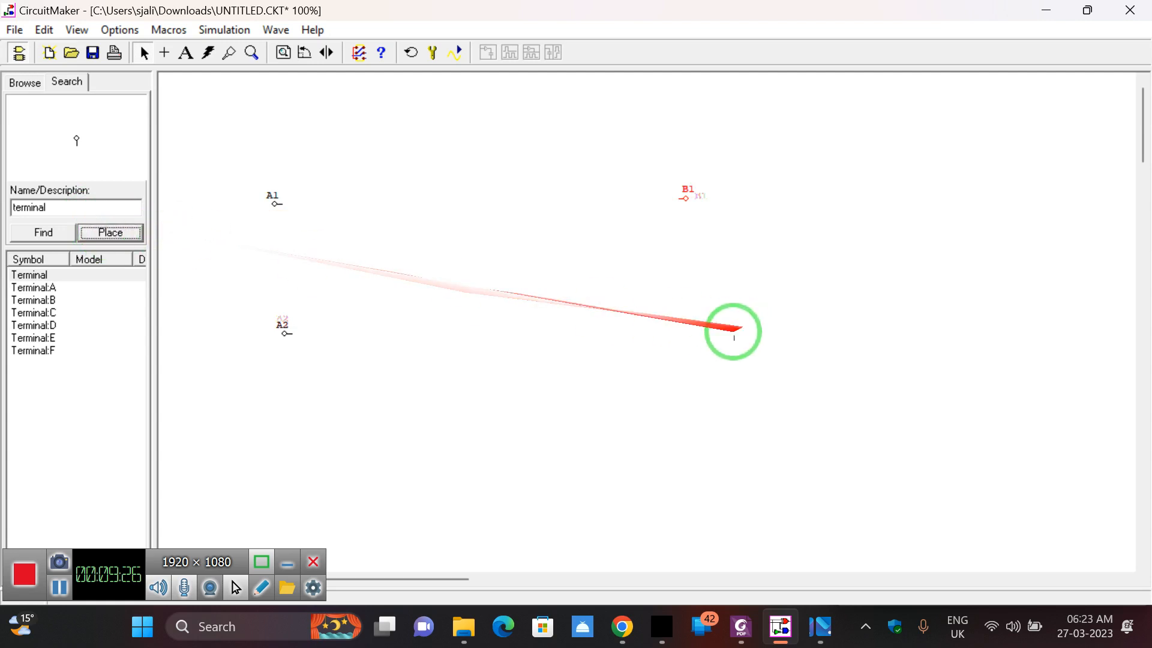
pyautogui.rightClick(698, 331)
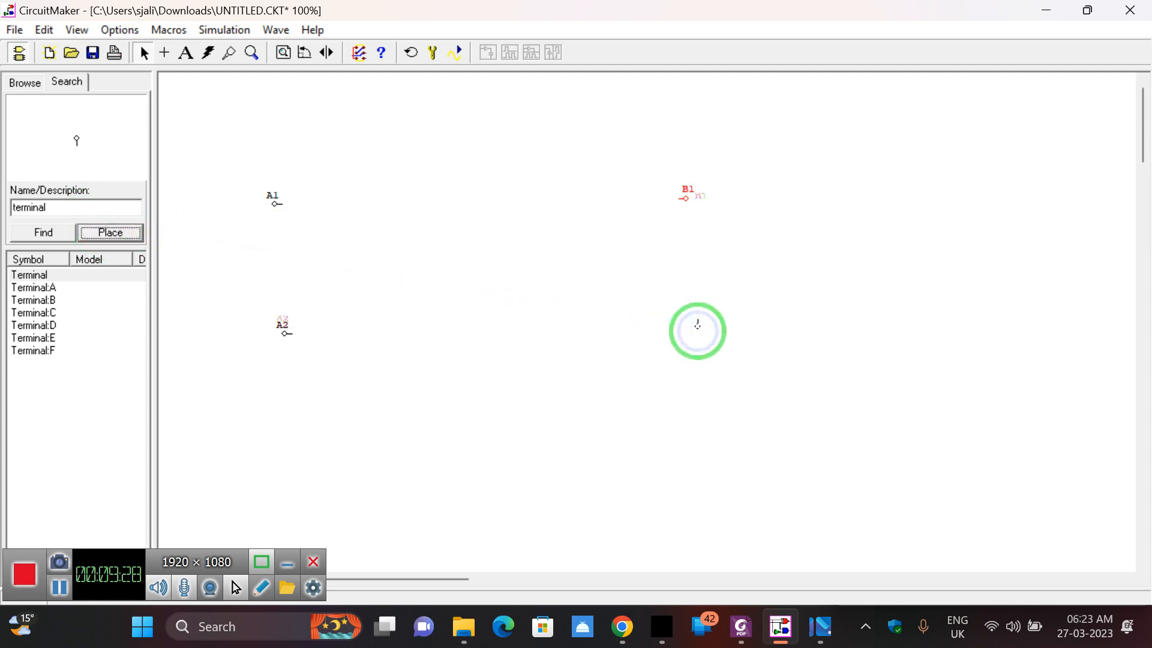
pyautogui.rightClick(697, 331)
pyautogui.click(701, 340)
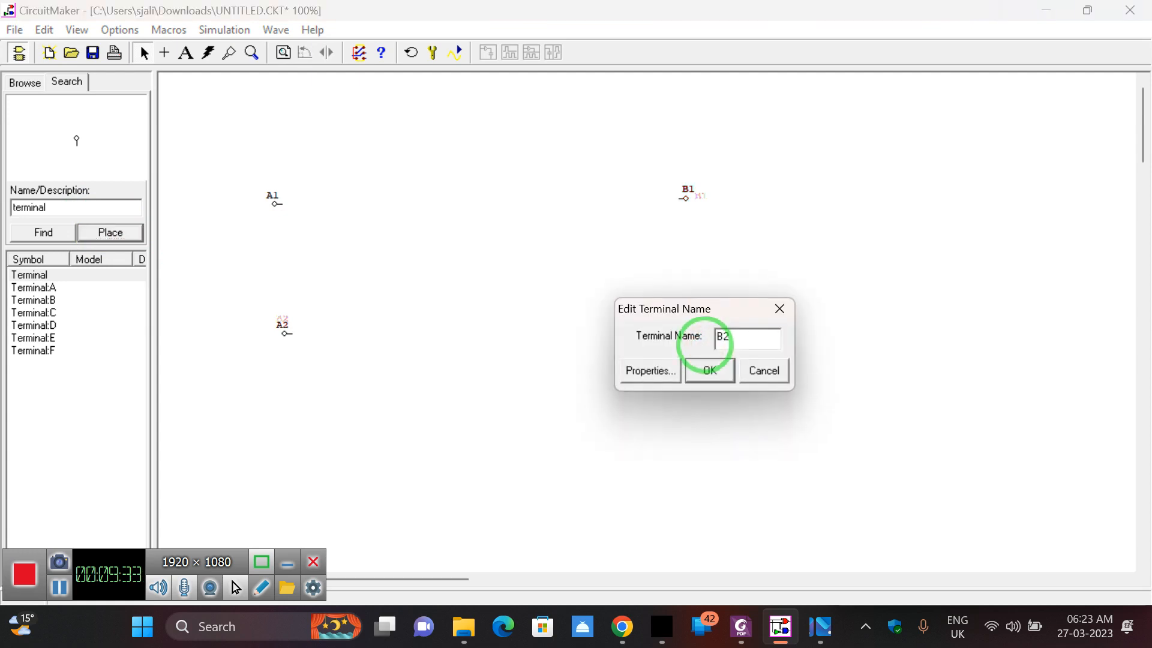
pyautogui.press('Return')
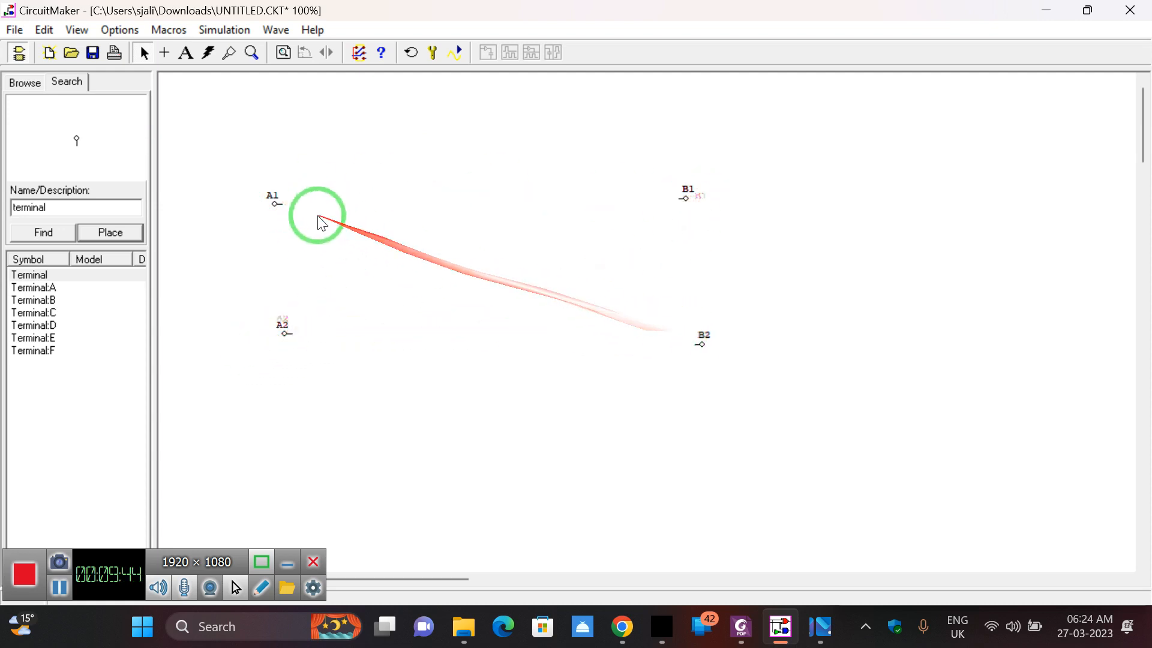
# - Check the positive series clipper diagram in the PDF manual, and place a 1N4007 diode right of A1 with its cathode facing A1
pyautogui.click(741, 626)
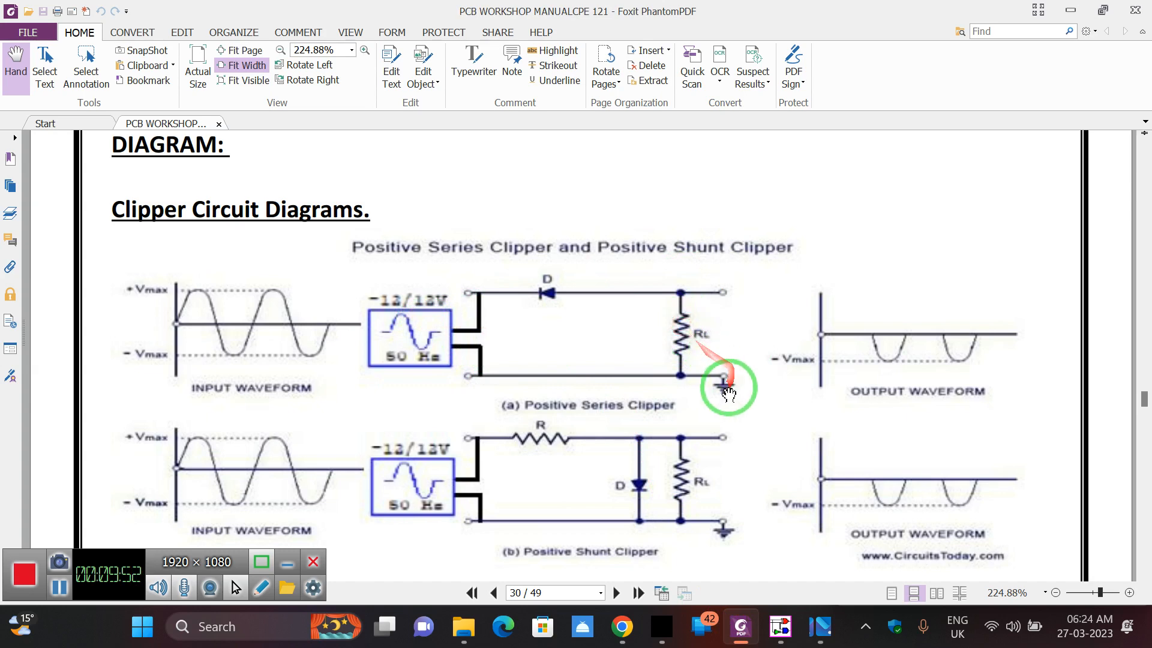
pyautogui.hotkey('alt', 'Tab')
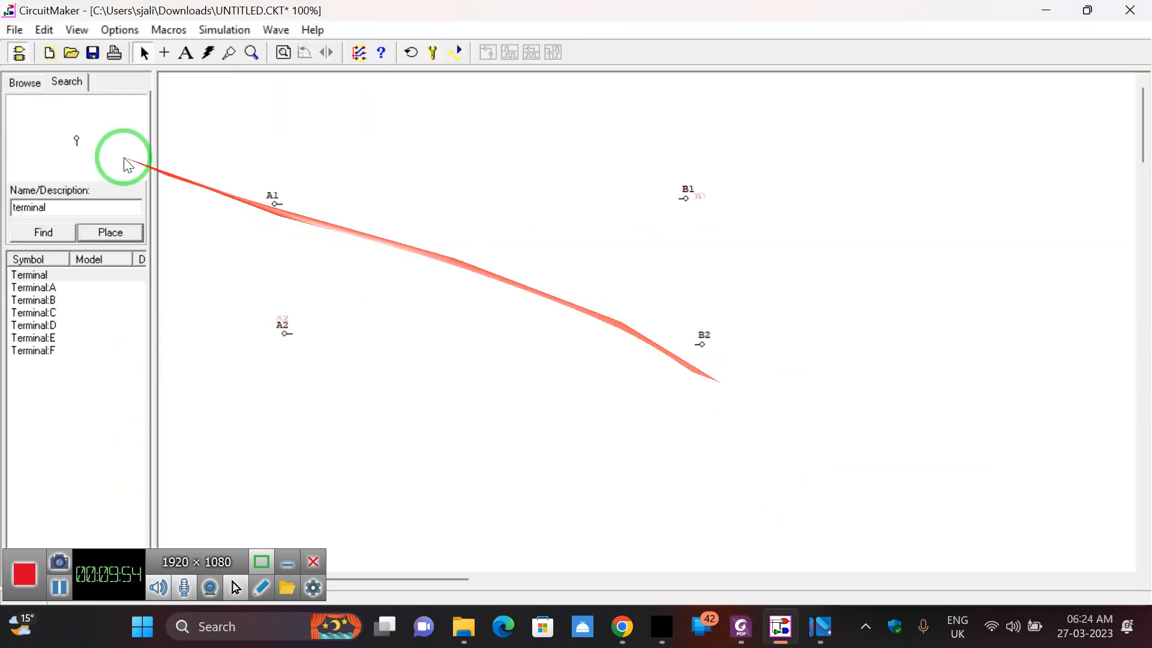
pyautogui.click(78, 206)
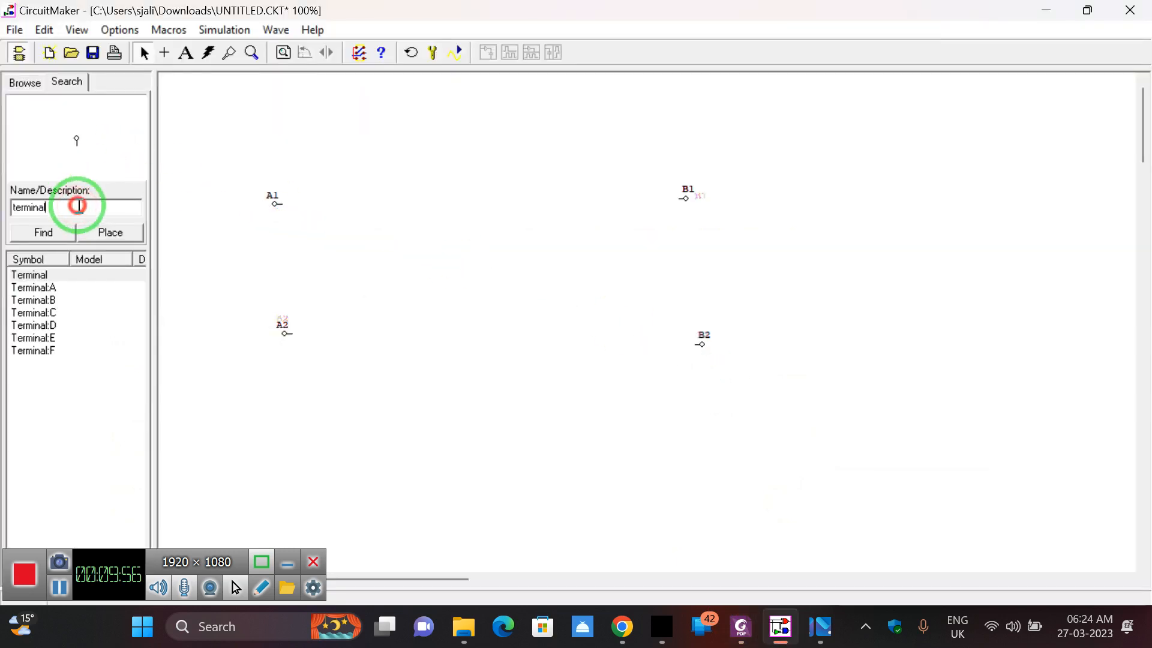
pyautogui.doubleClick(78, 206)
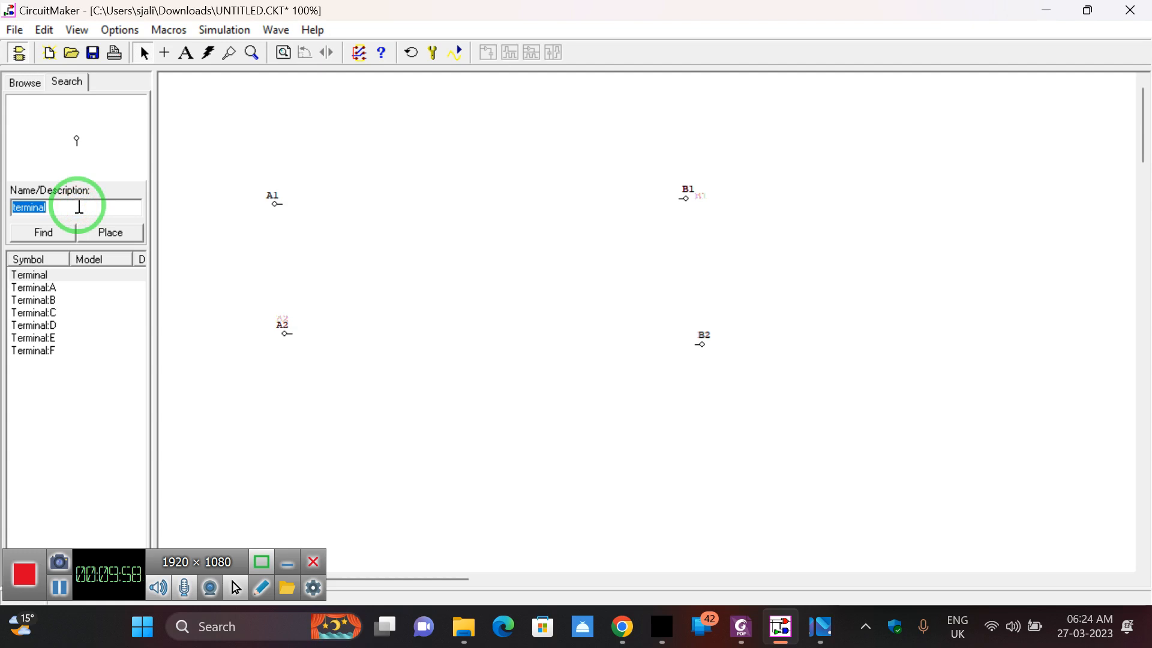
pyautogui.write('1n4007')
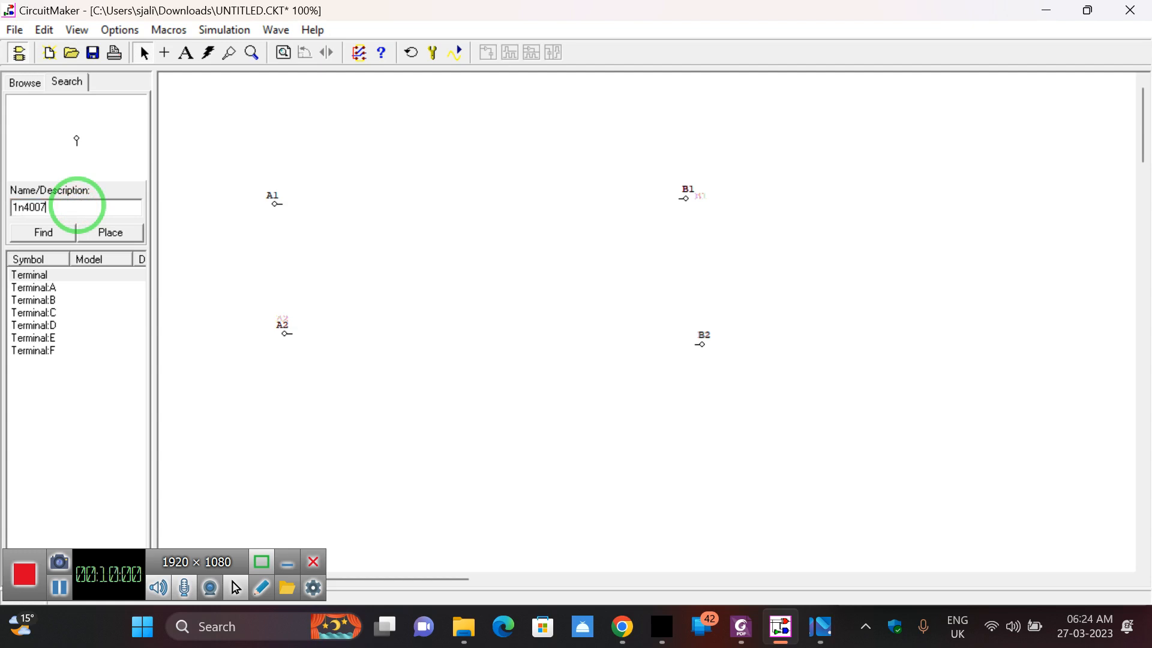
pyautogui.press('Return')
pyautogui.click(101, 236)
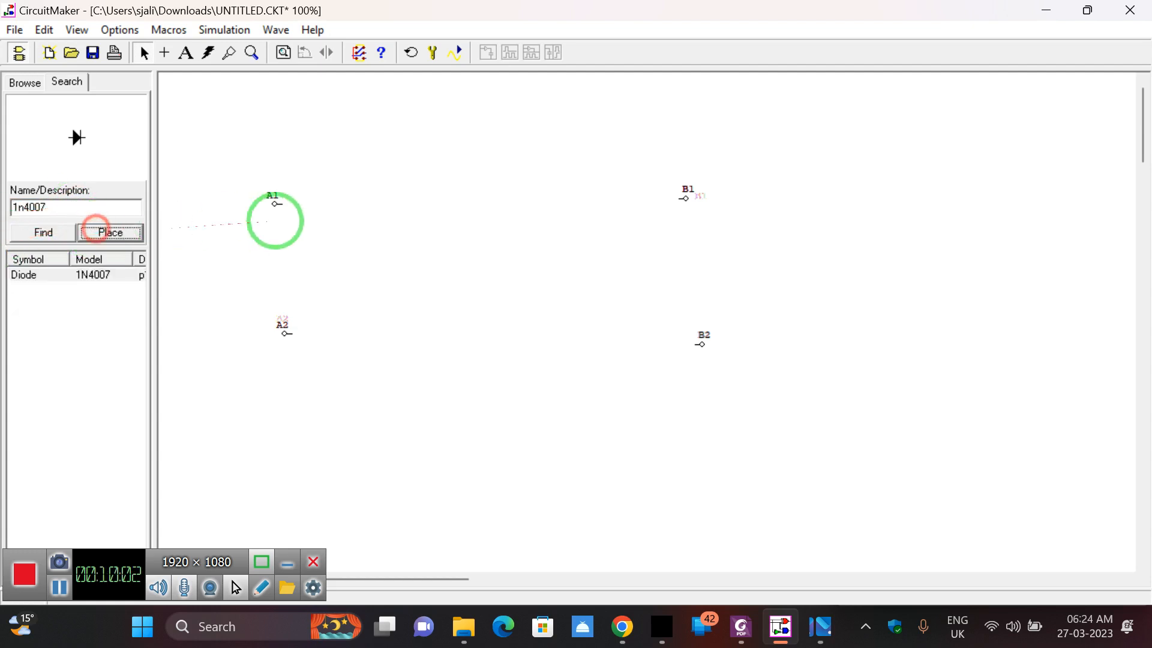
pyautogui.rightClick(430, 196)
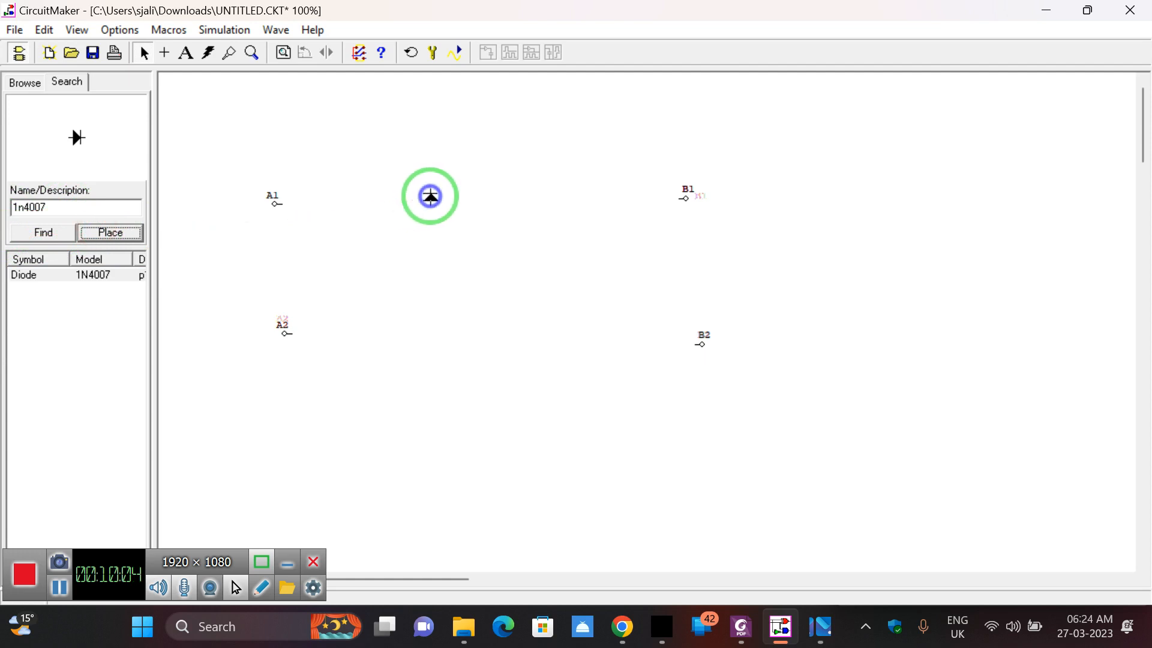
pyautogui.rightClick(430, 196)
pyautogui.rightClick(404, 203)
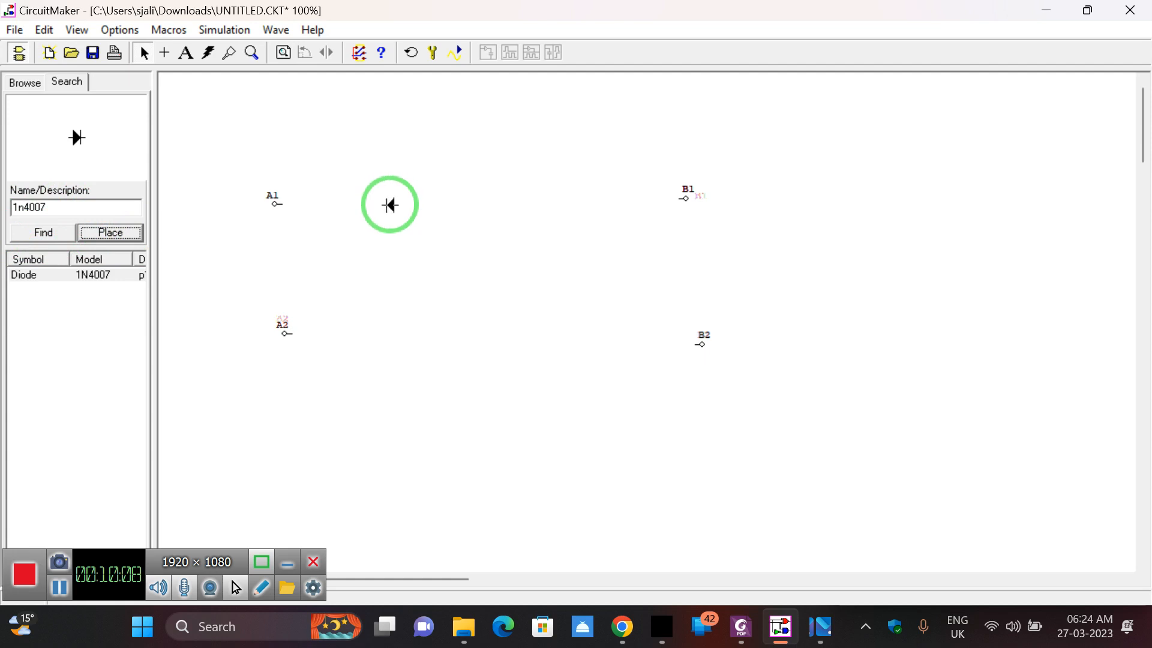
pyautogui.click(389, 204)
# - Find the standard Resistor part and place it vertically, below and left of terminal B1
pyautogui.doubleClick(36, 207)
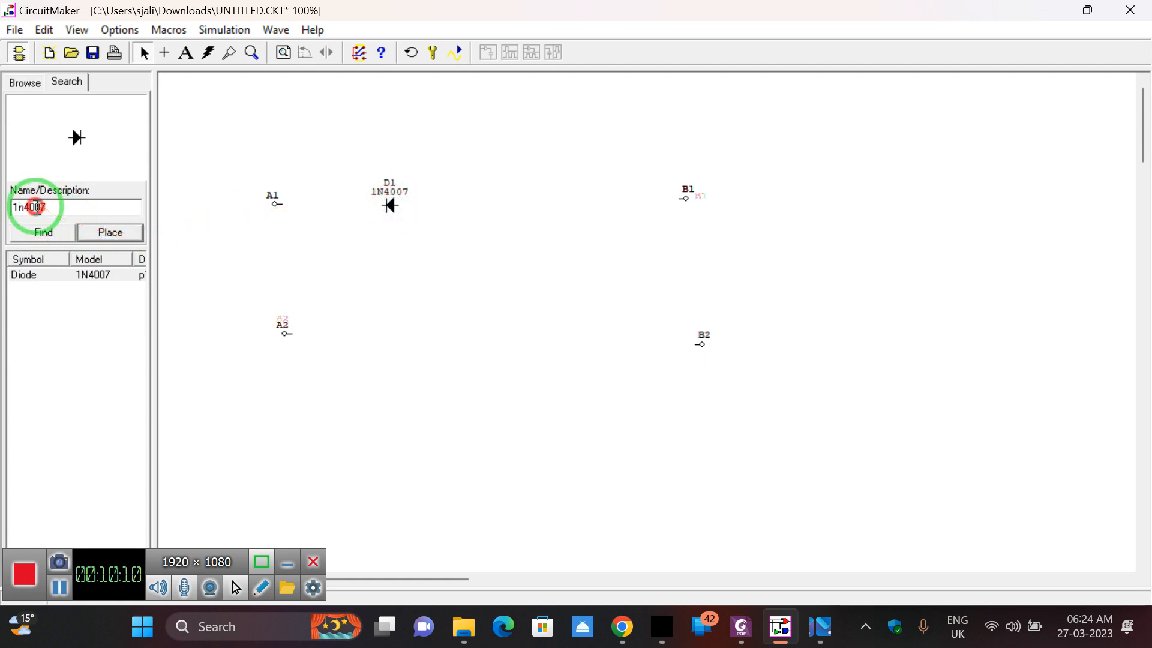
pyautogui.write('resist')
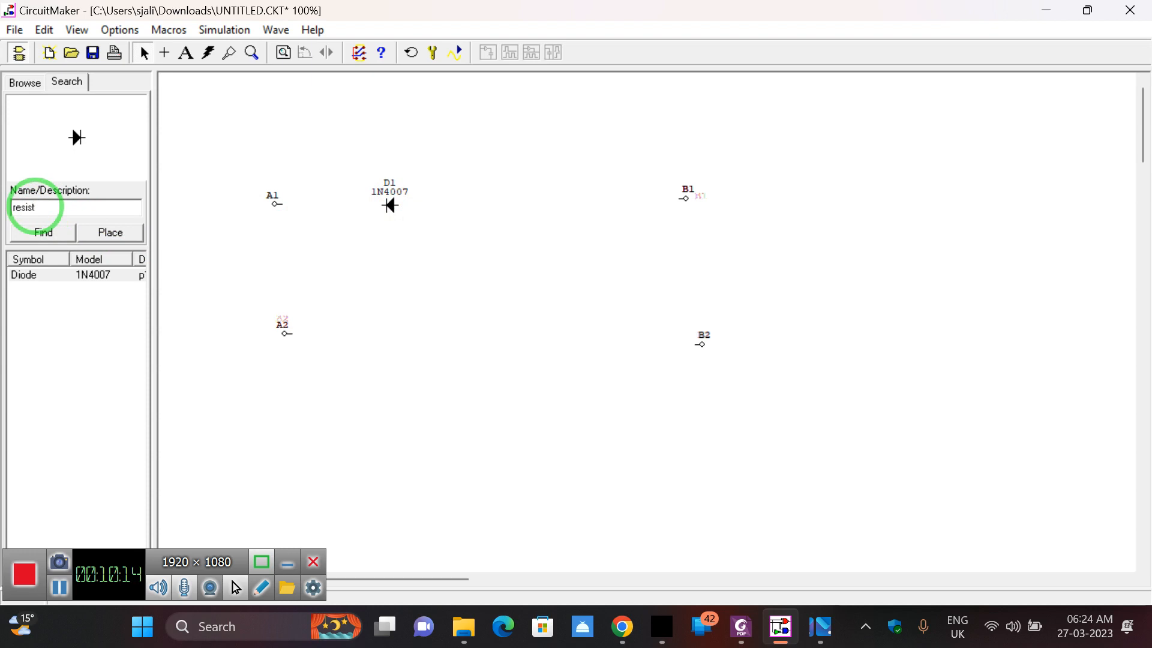
pyautogui.write('or')
pyautogui.press('Return')
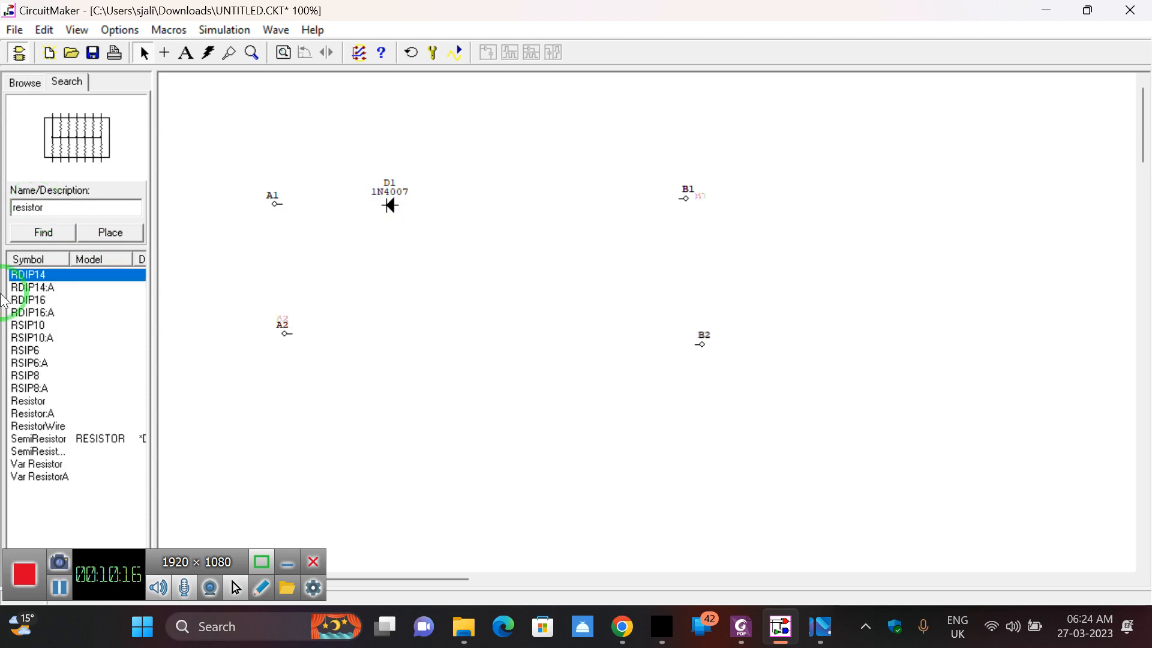
pyautogui.click(27, 401)
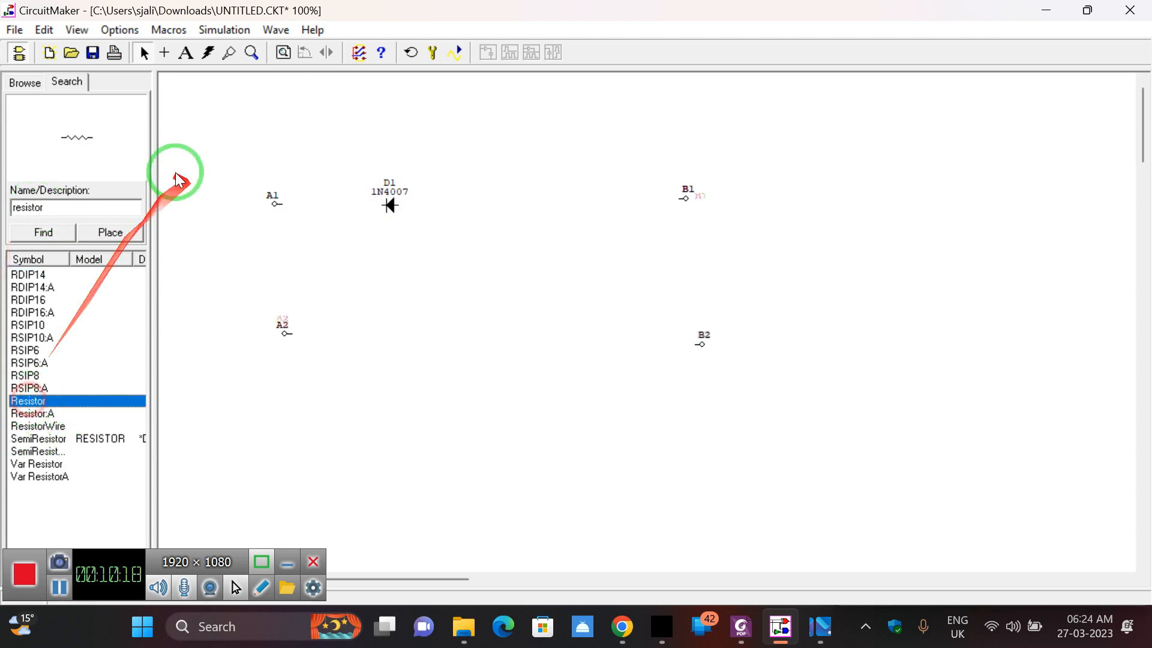
pyautogui.click(111, 232)
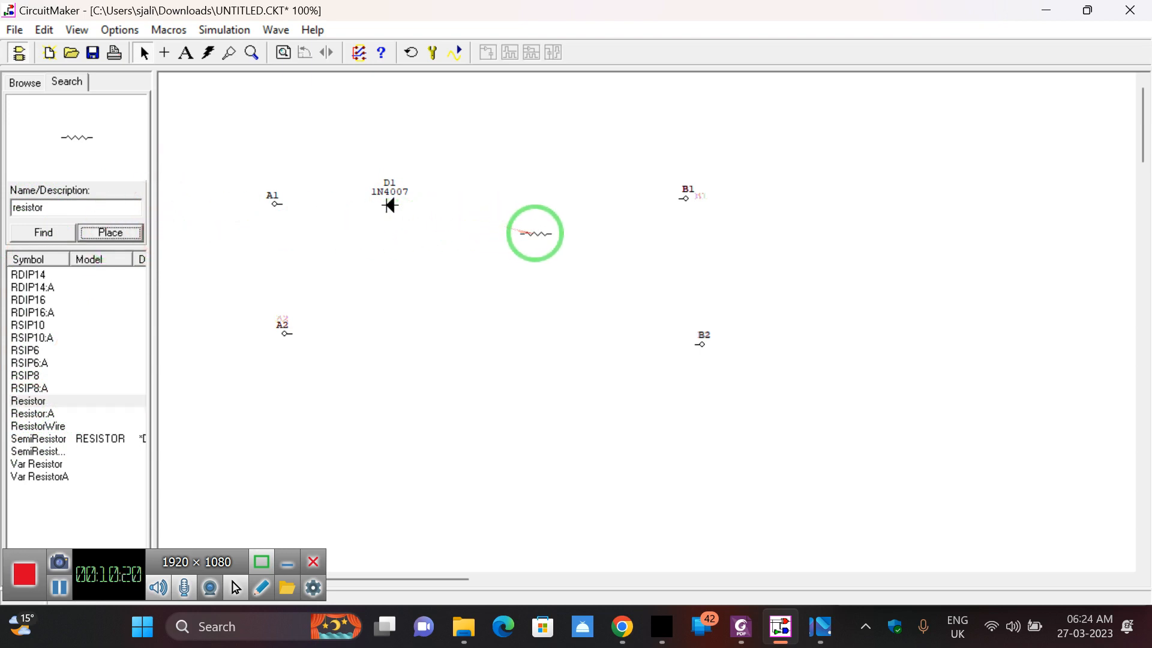
pyautogui.rightClick(533, 234)
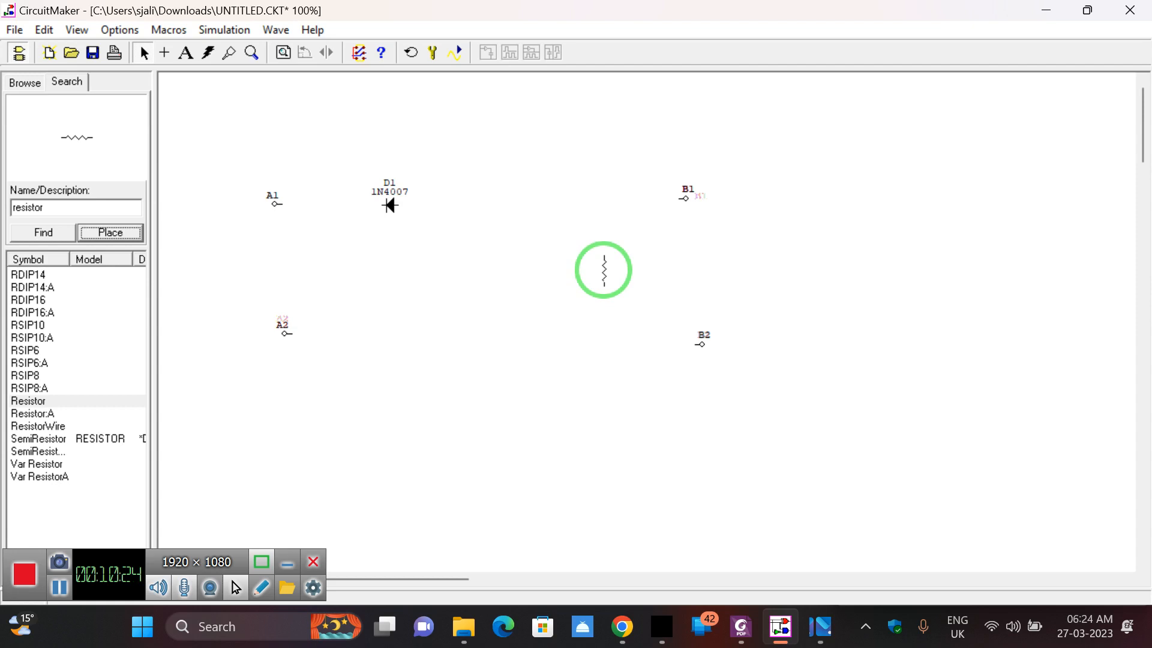
pyautogui.click(603, 270)
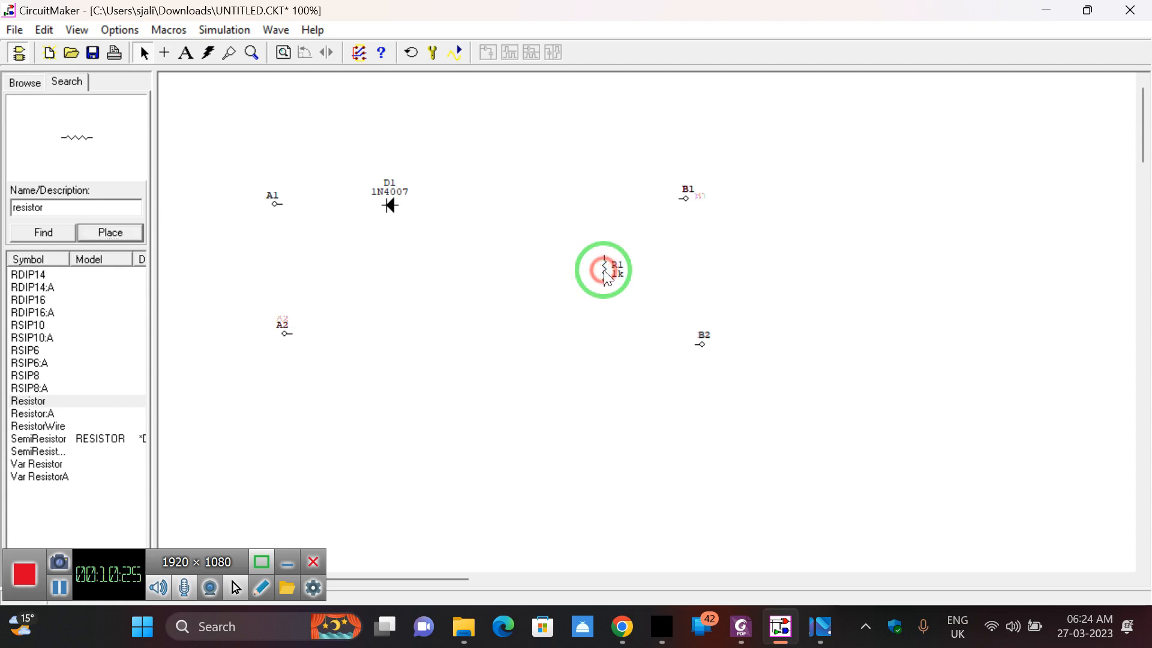
# - Find the Ground symbol and place it below and slightly left of terminal B2
pyautogui.click(36, 209)
pyautogui.doubleClick(36, 208)
pyautogui.write('groung')
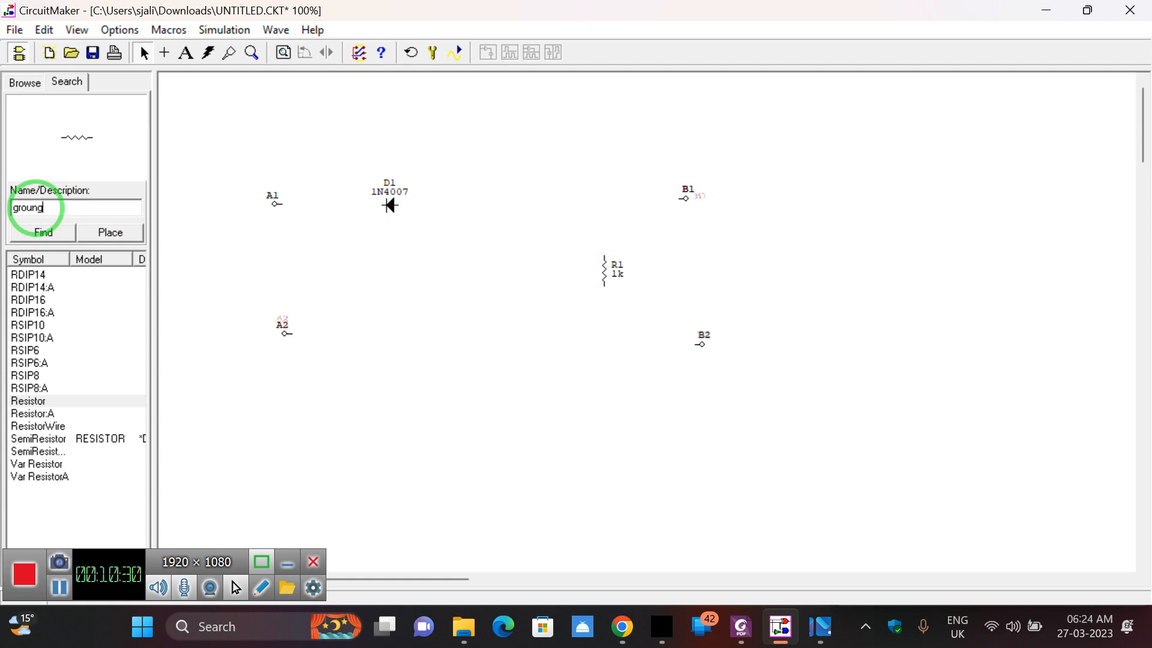
pyautogui.press('Return')
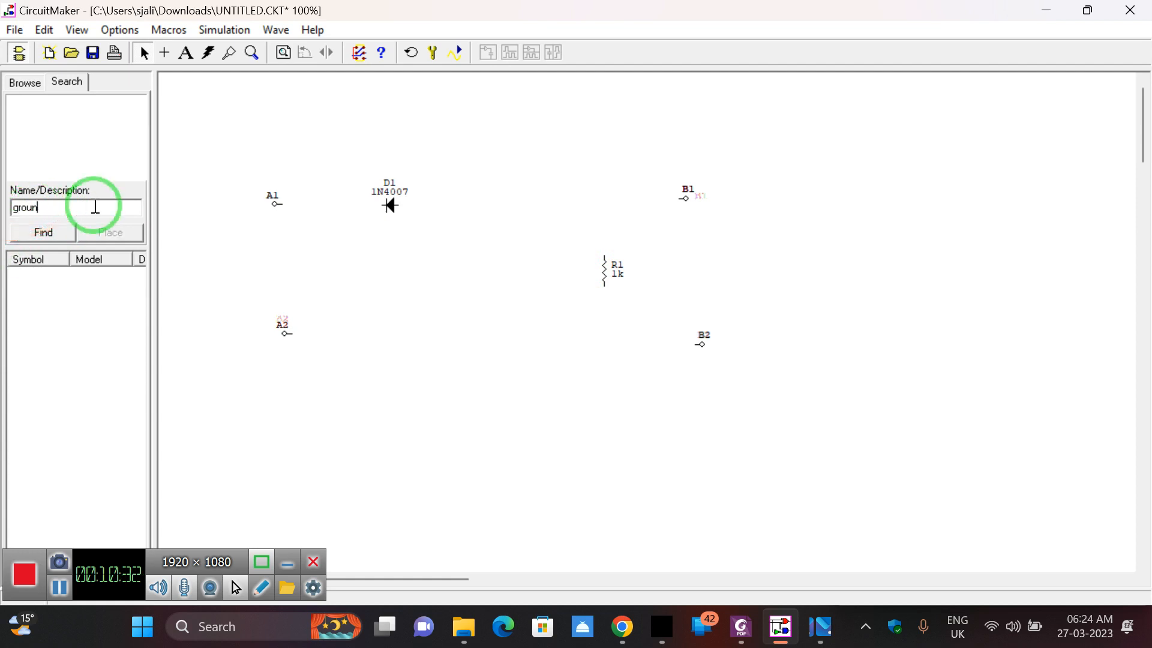
pyautogui.press('Return')
pyautogui.click(110, 232)
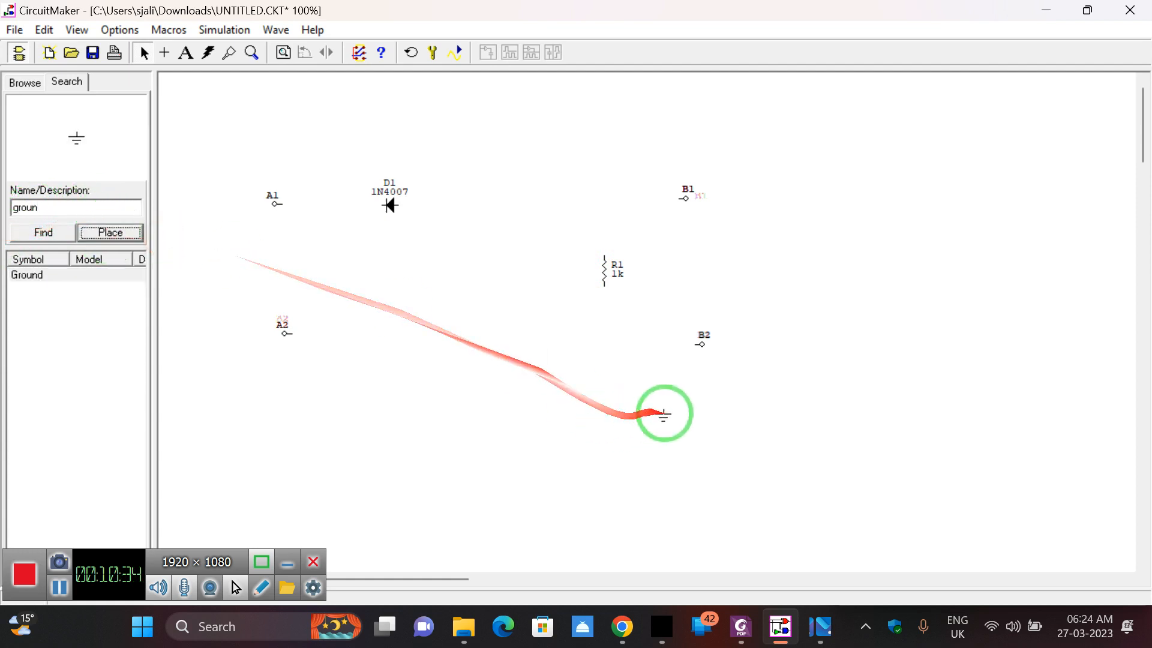
pyautogui.click(636, 387)
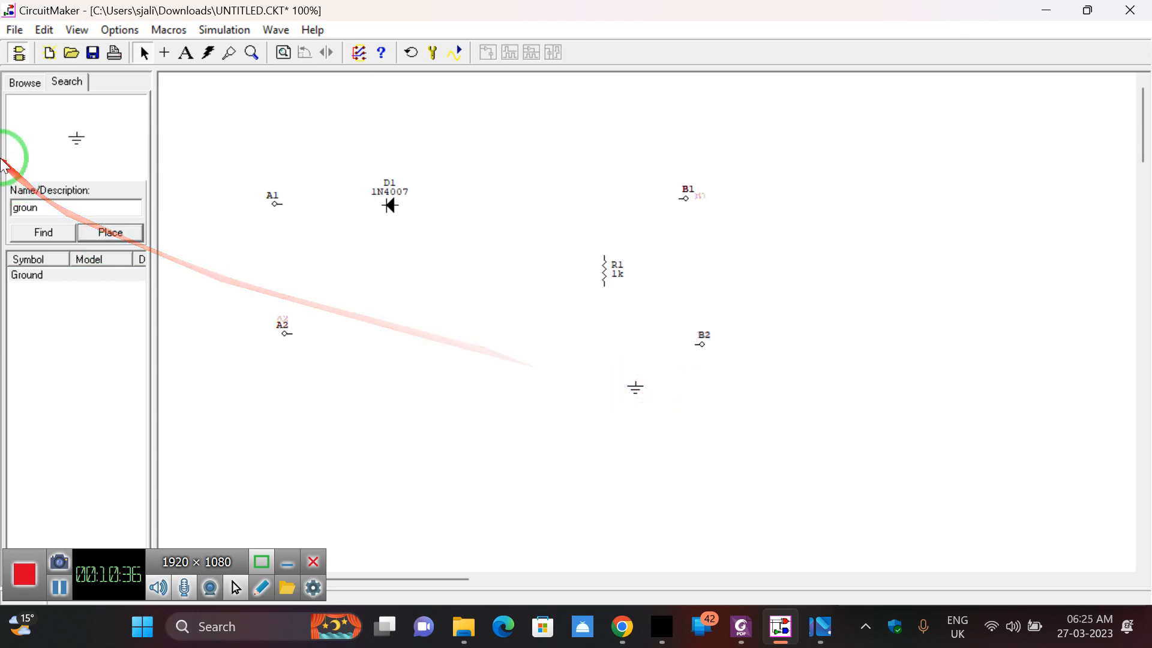
# - Find the Signal Gen part and place it just left of A1 and A2, between their heights
pyautogui.doubleClick(29, 207)
pyautogui.write('s')
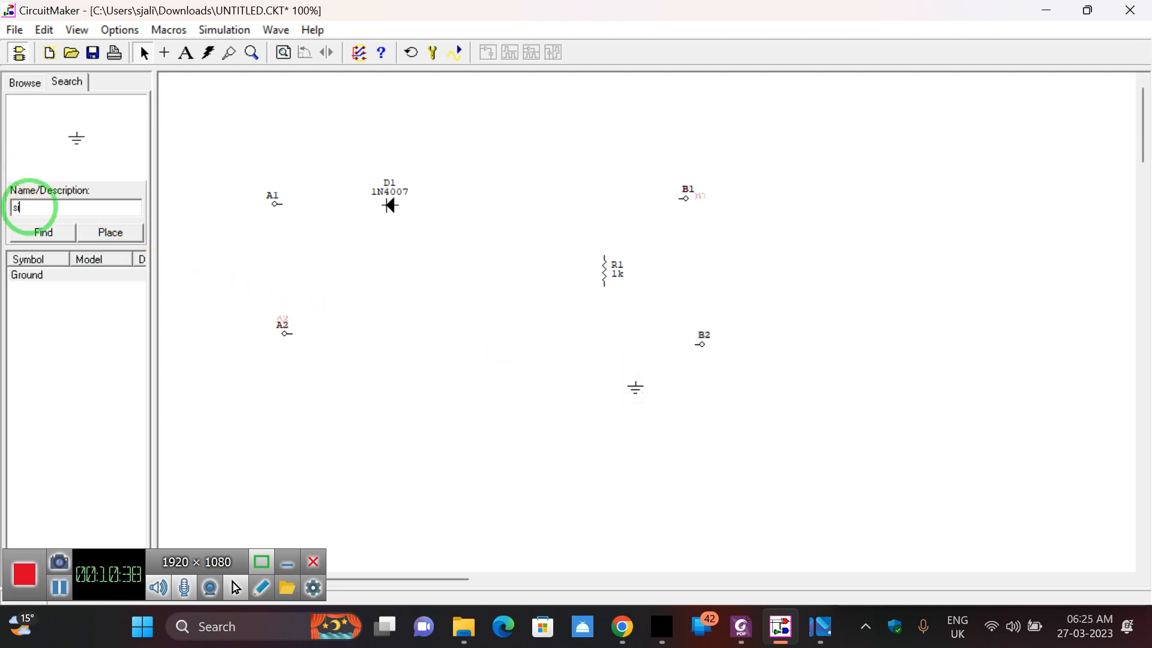
pyautogui.write('ignal gen')
pyautogui.press('Return')
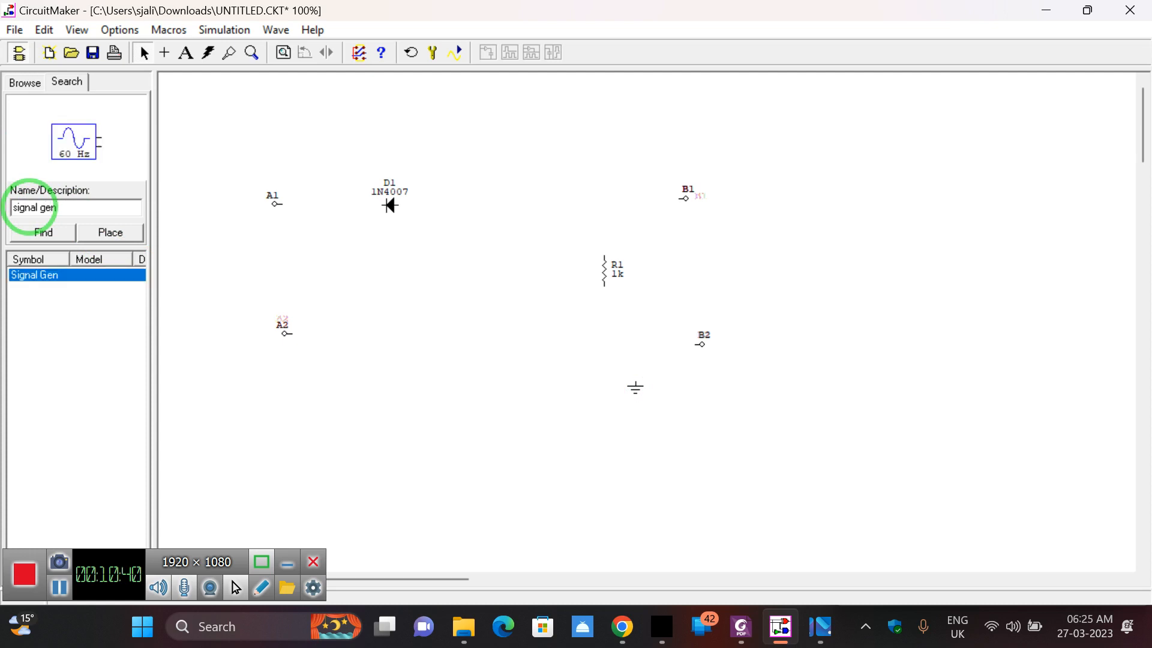
pyautogui.click(106, 237)
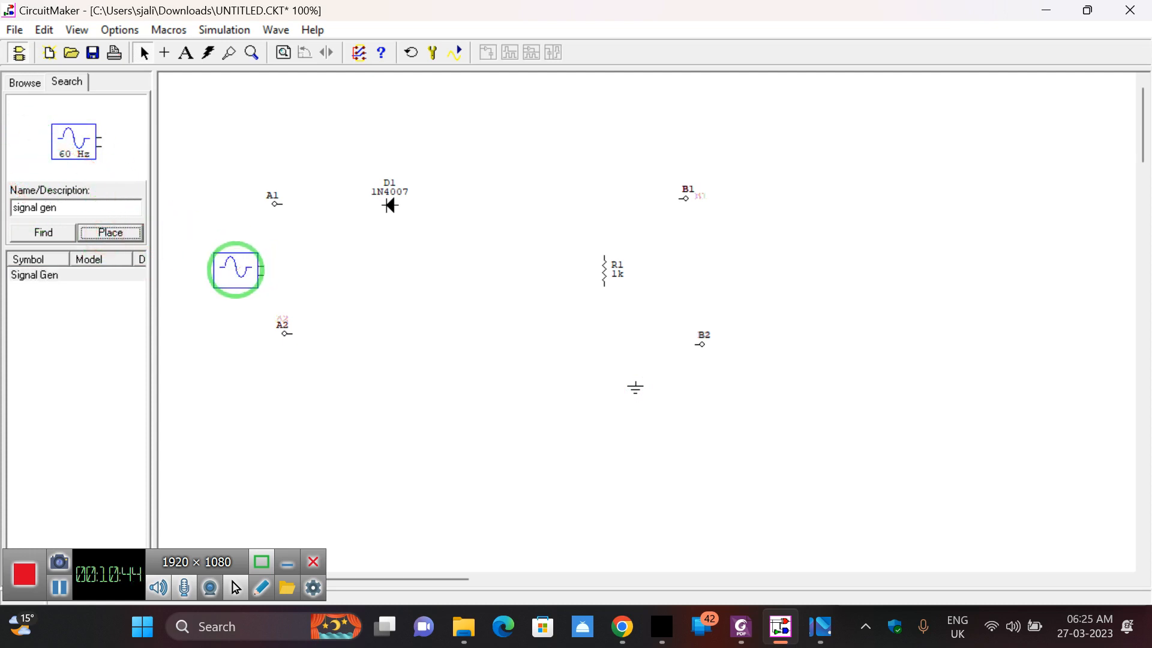
pyautogui.click(235, 270)
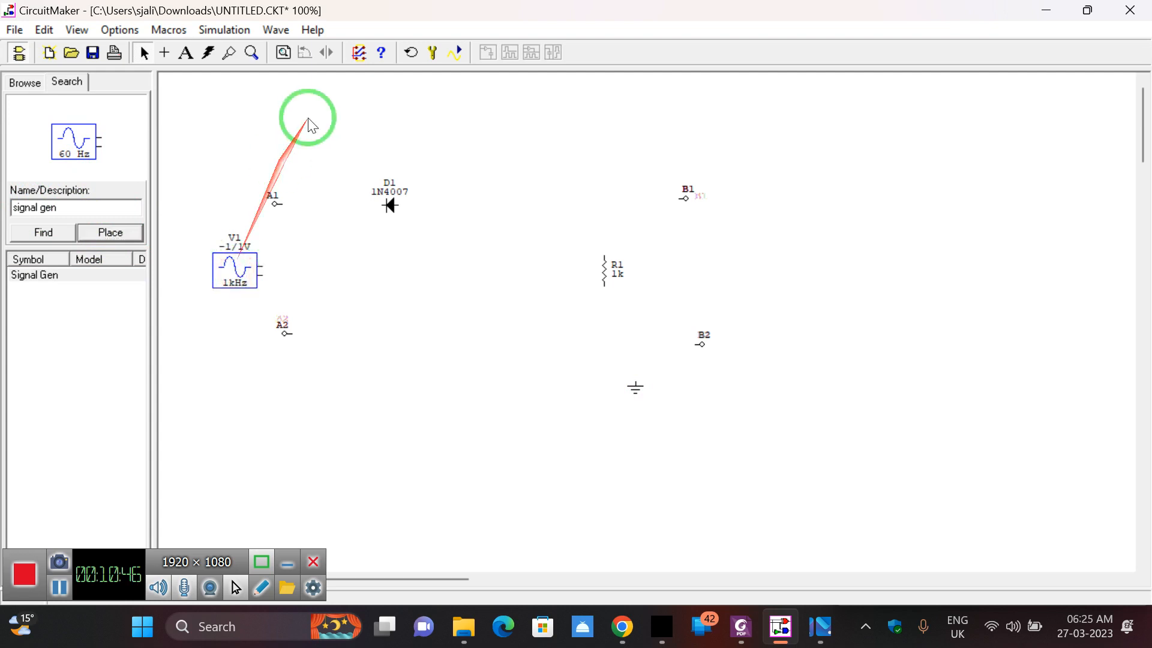
# - Save the circuit to the Desktop folder under the file name 1
pyautogui.click(92, 53)
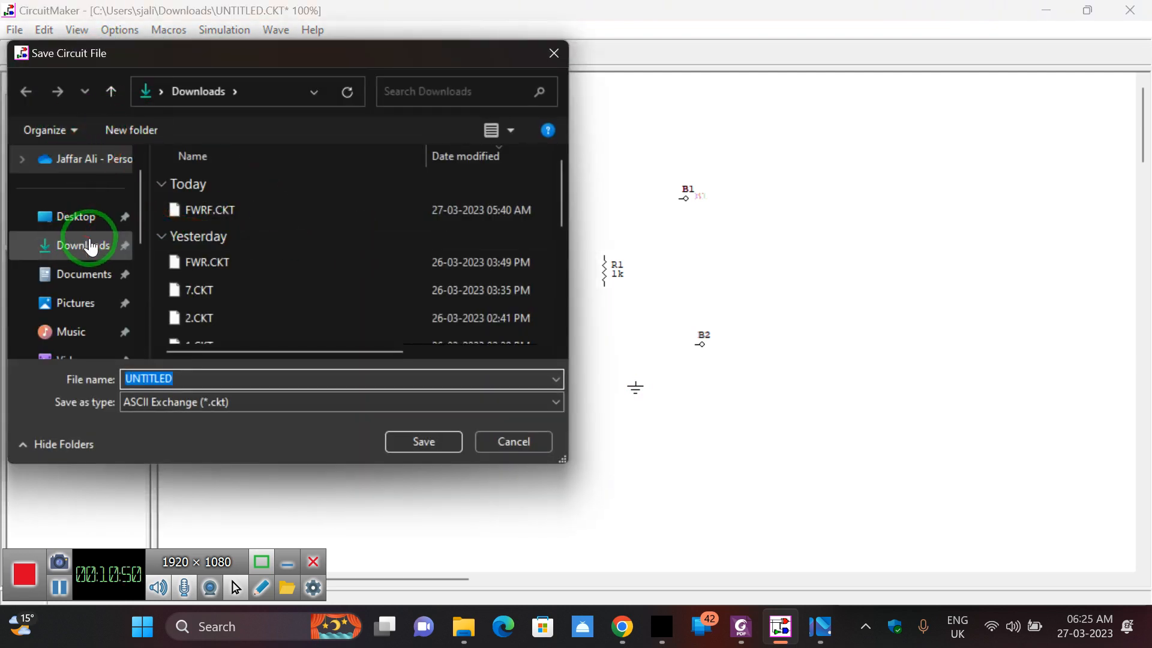
pyautogui.click(82, 244)
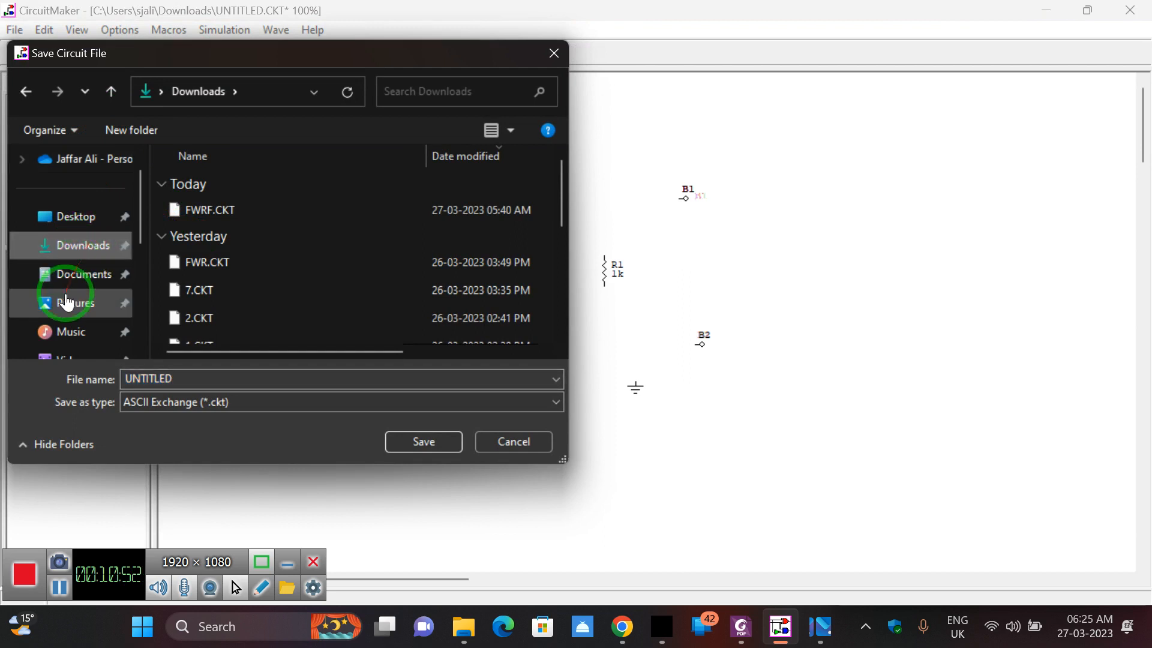
pyautogui.click(80, 217)
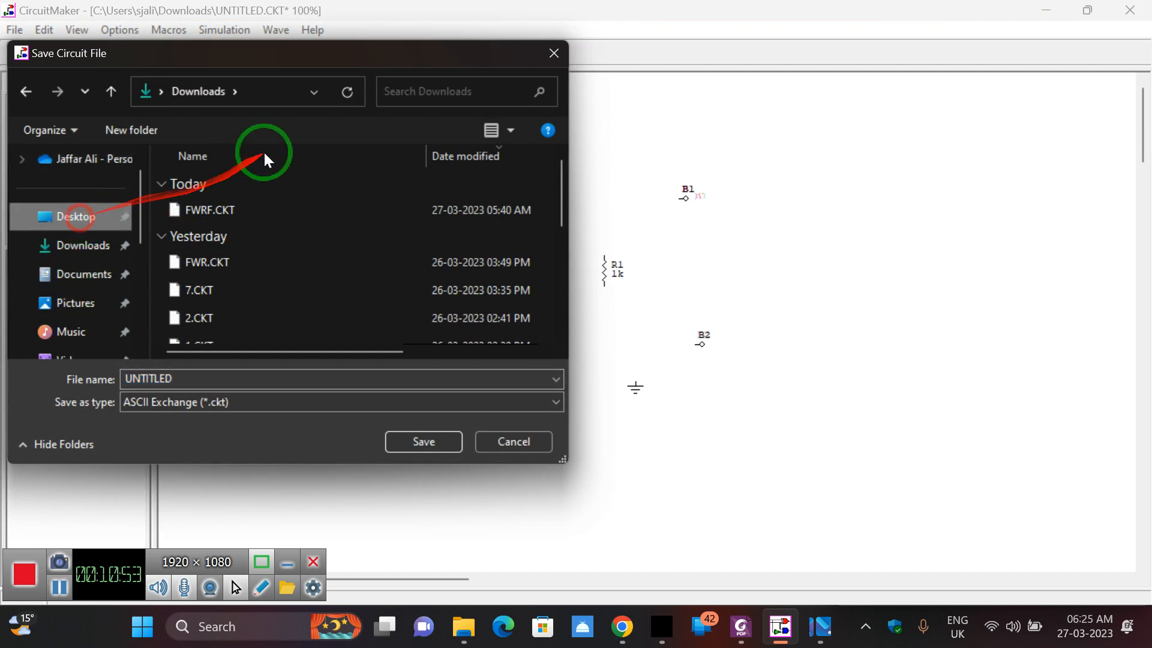
pyautogui.click(183, 378)
pyautogui.write('1')
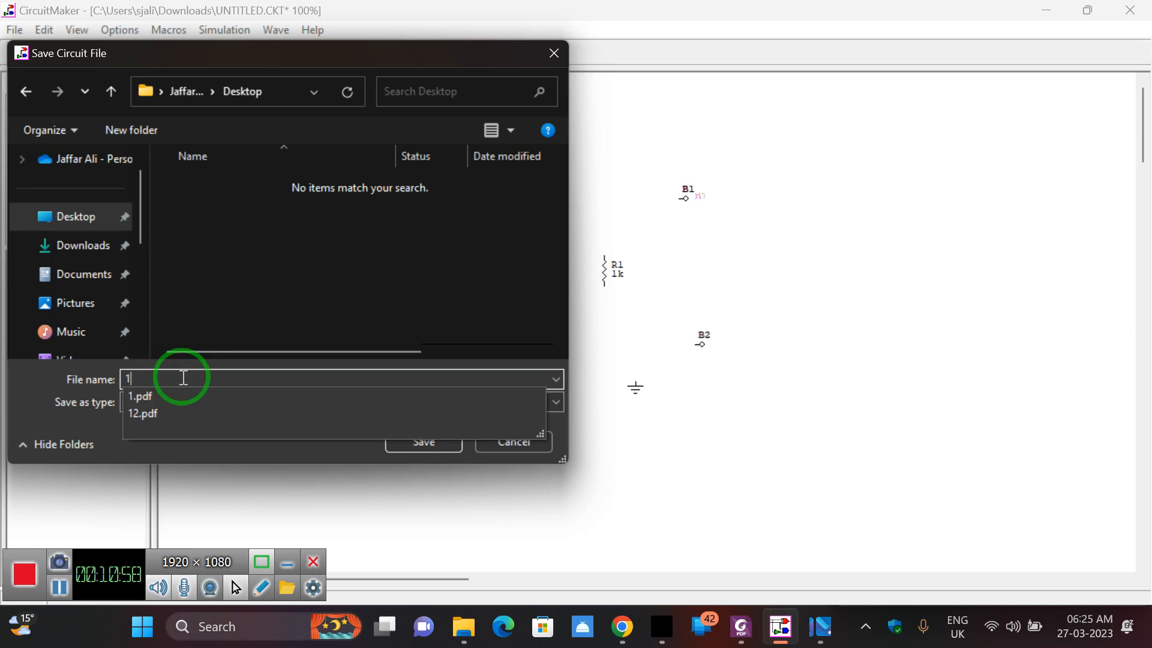
pyautogui.press('Return')
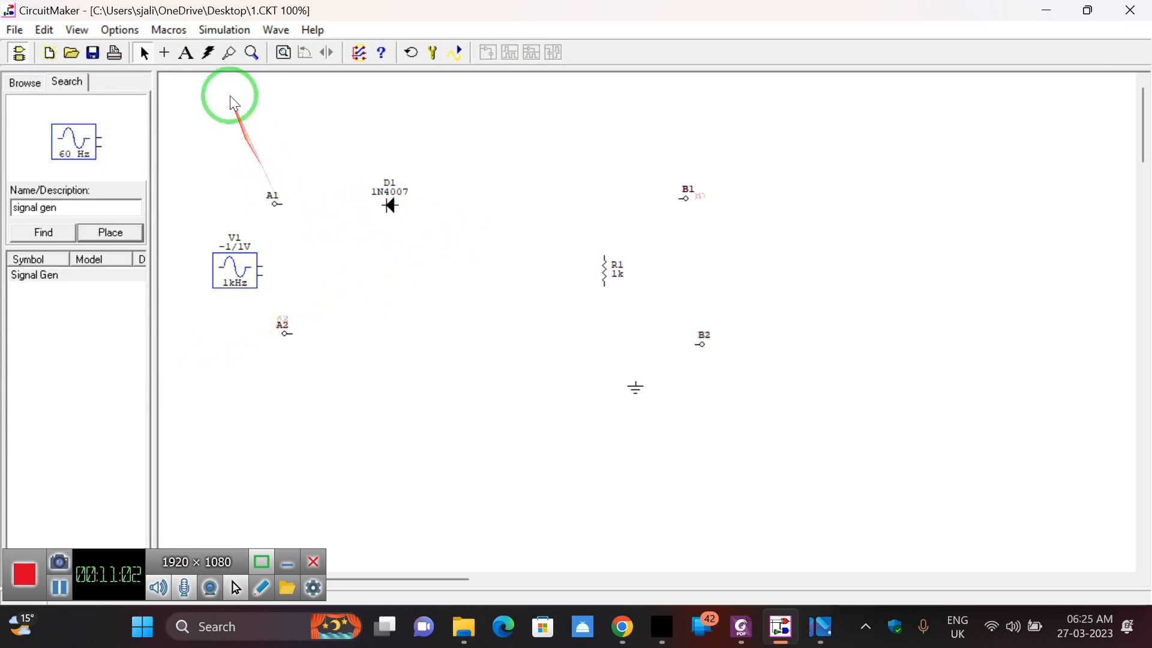
# - Wire terminal A1 through diode D1 to terminal B1, and run a second wire from A2 to B2
pyautogui.click(164, 52)
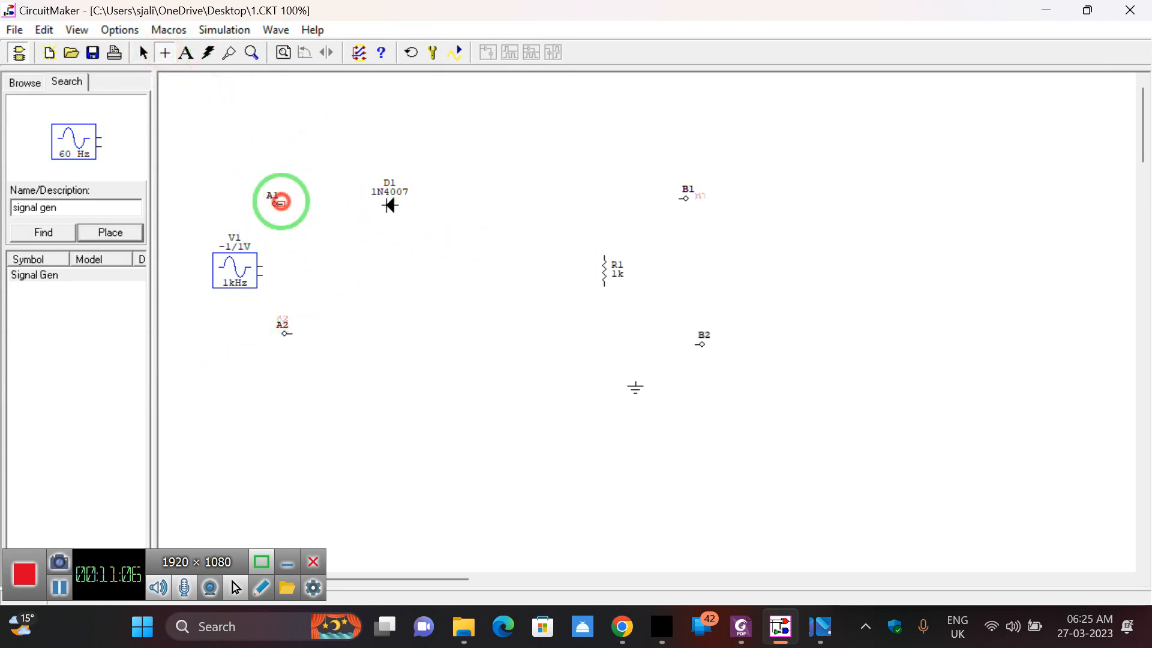
pyautogui.moveTo(281, 202); pyautogui.dragTo(678, 199)
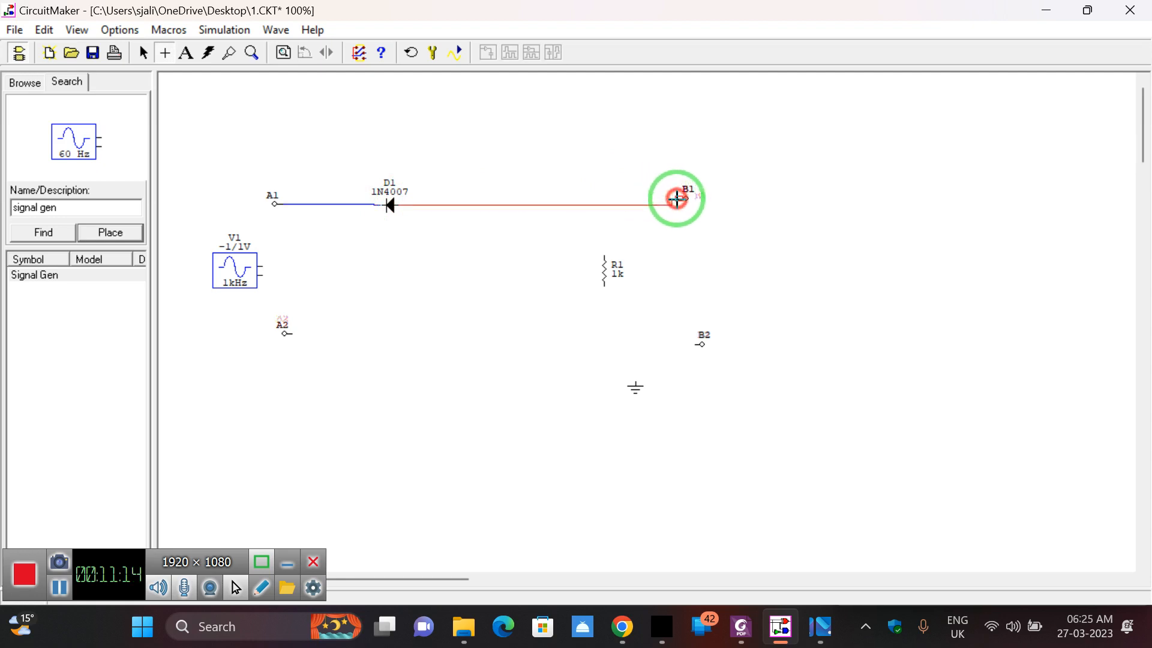
pyautogui.click(293, 333)
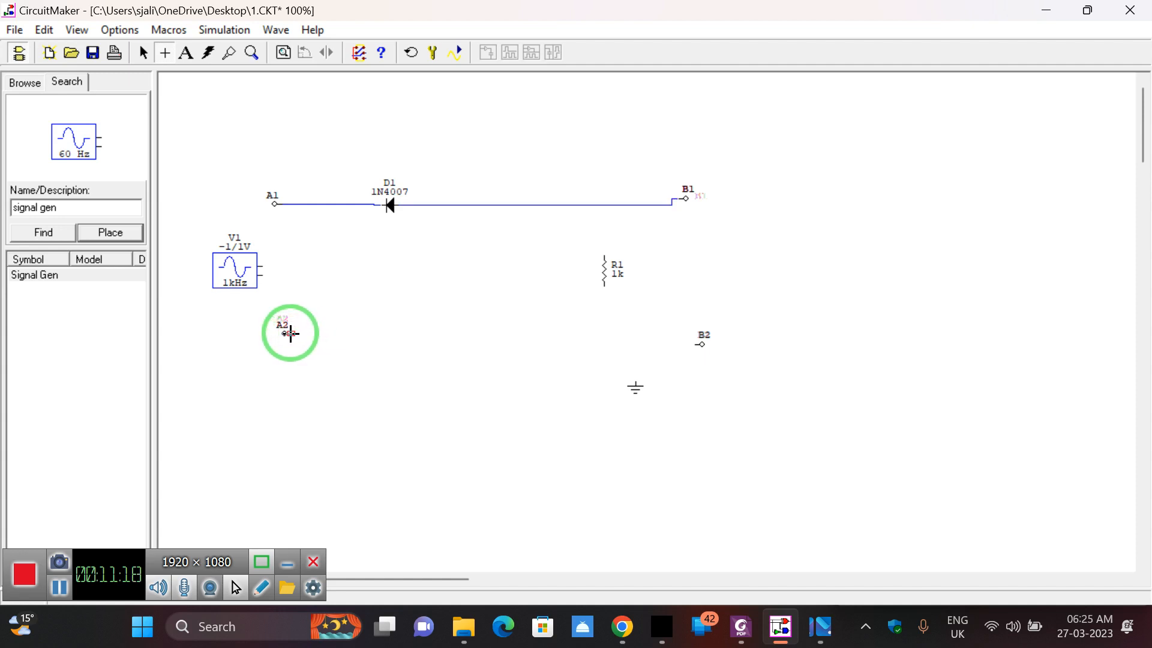
pyautogui.moveTo(291, 332); pyautogui.dragTo(695, 340)
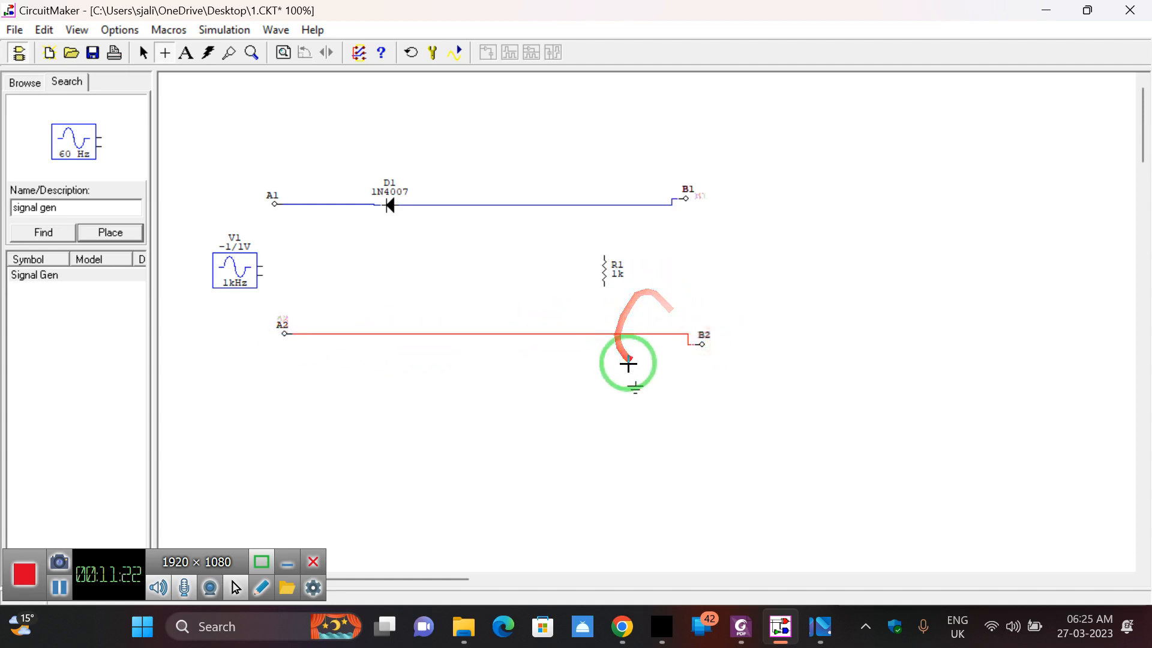
# - Connect the ground to the A2–B2 wire, and the signal generator's outputs to the A1 and A2 wires
pyautogui.moveTo(635, 381); pyautogui.dragTo(279, 187)
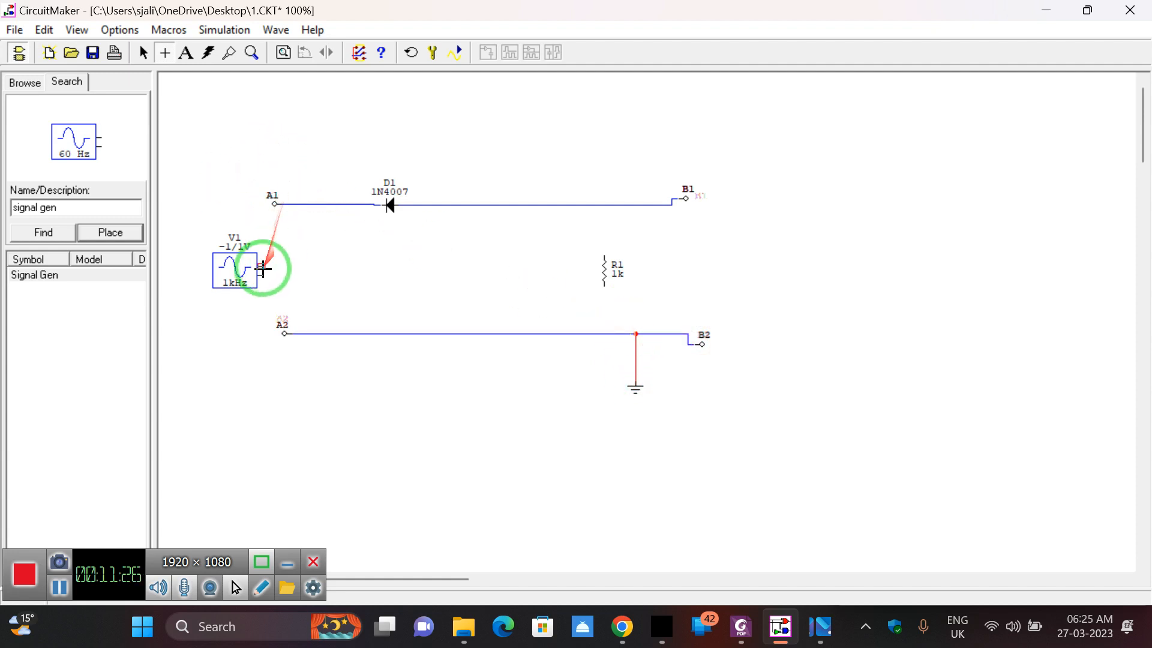
pyautogui.moveTo(259, 265); pyautogui.dragTo(317, 204)
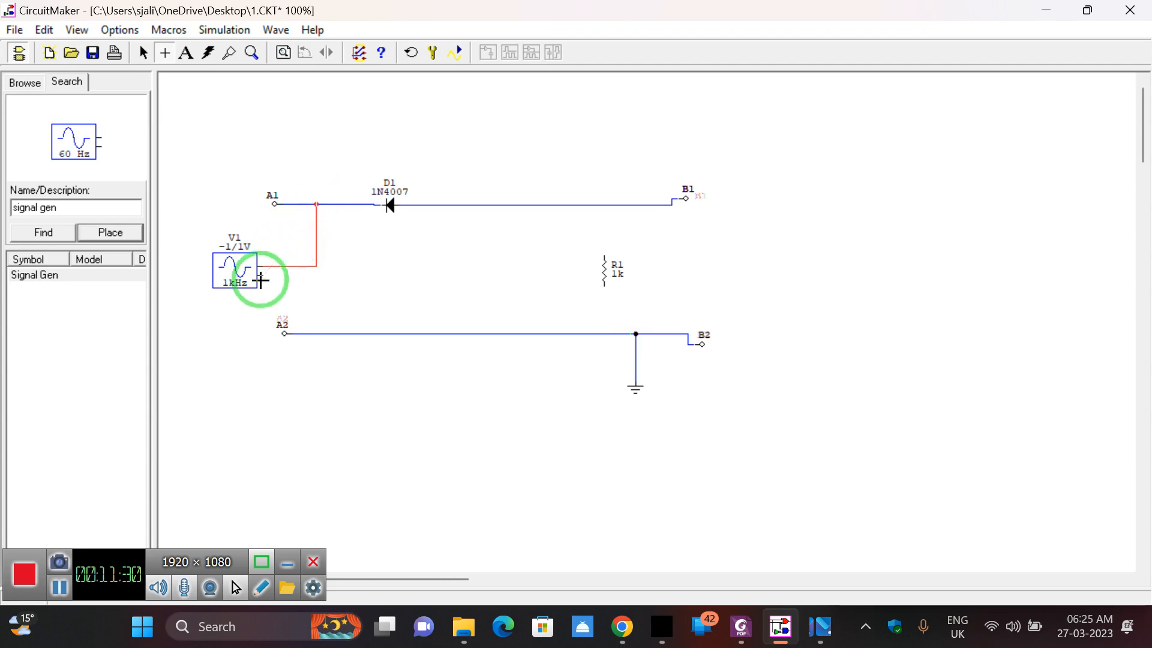
pyautogui.moveTo(259, 275); pyautogui.dragTo(316, 333)
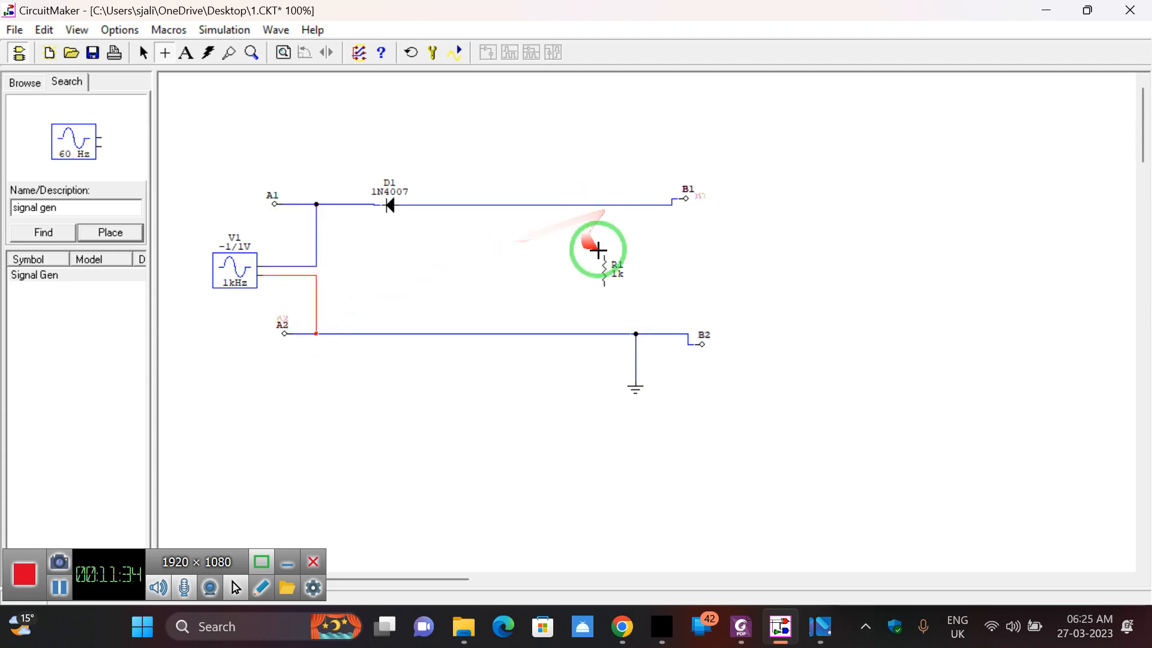
# - Wire resistor R1 between the D1–B1 wire and the A2–B2 wire, and save the circuit
pyautogui.moveTo(604, 253); pyautogui.dragTo(601, 206)
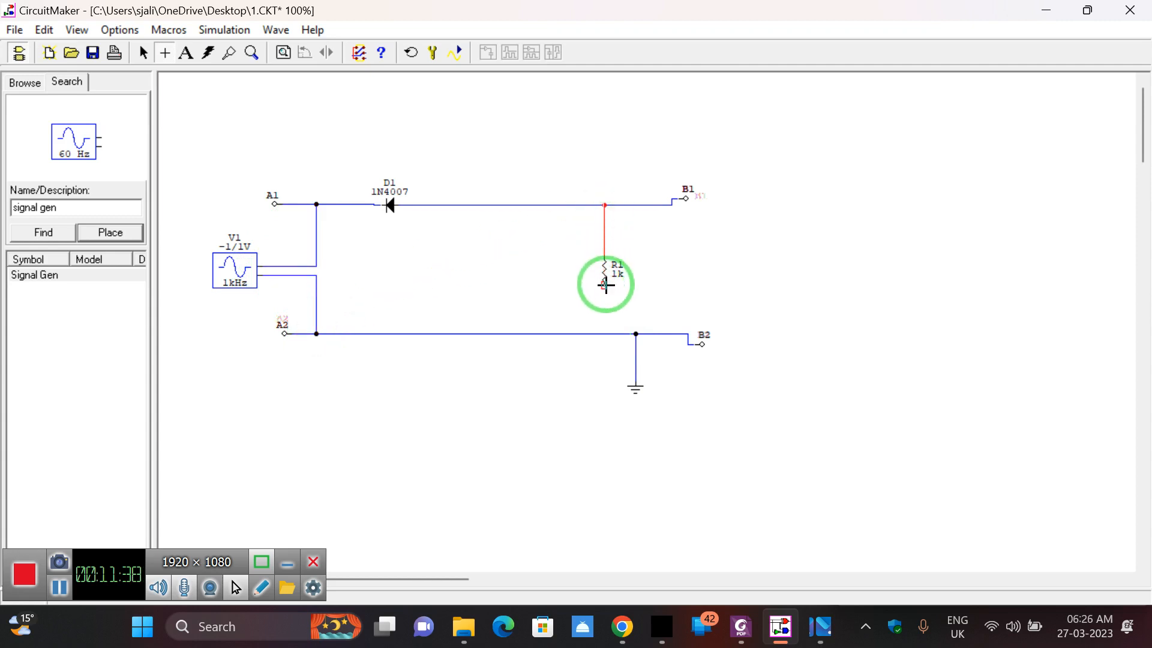
pyautogui.moveTo(605, 292); pyautogui.dragTo(604, 333)
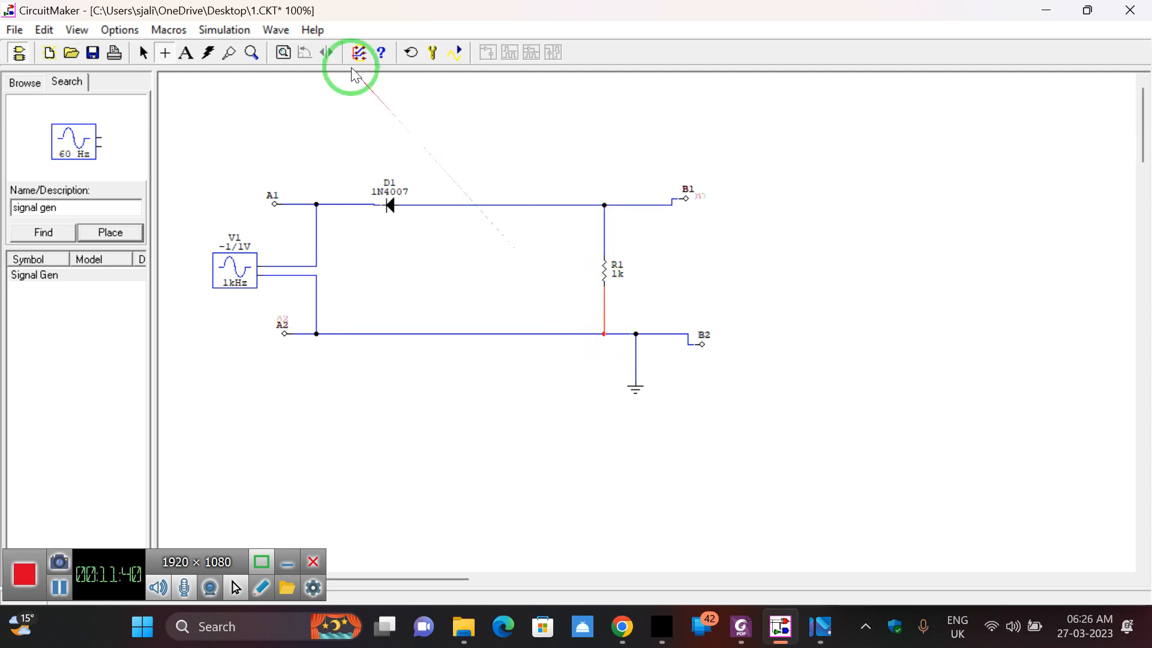
pyautogui.click(92, 55)
pyautogui.click(144, 55)
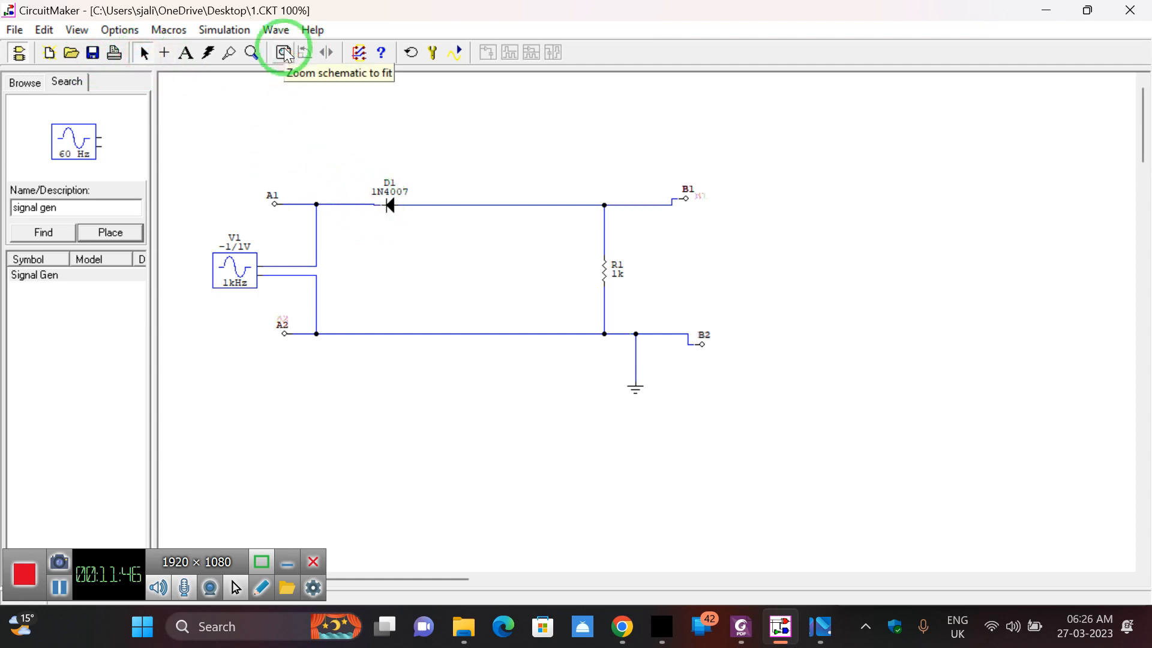
# - Add the text label "Positive Series Clipper" above diode D1, widening its text box to fit on one line
pyautogui.click(187, 53)
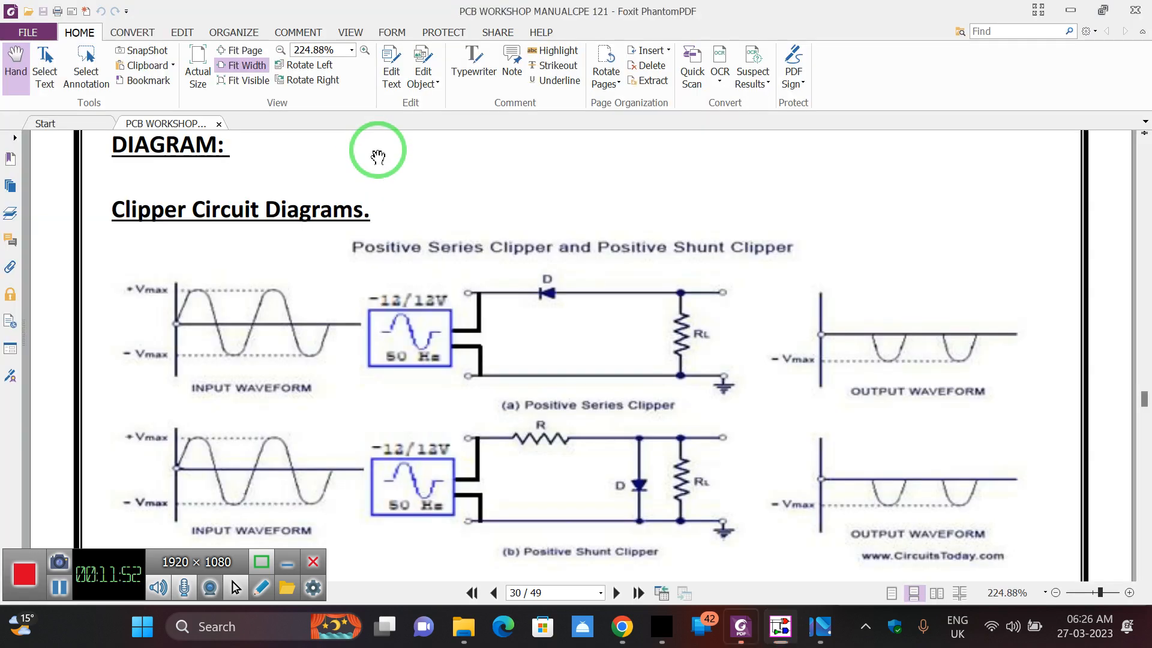
pyautogui.hotkey('alt', 'Tab')
pyautogui.hotkey('alt', 'Tab')
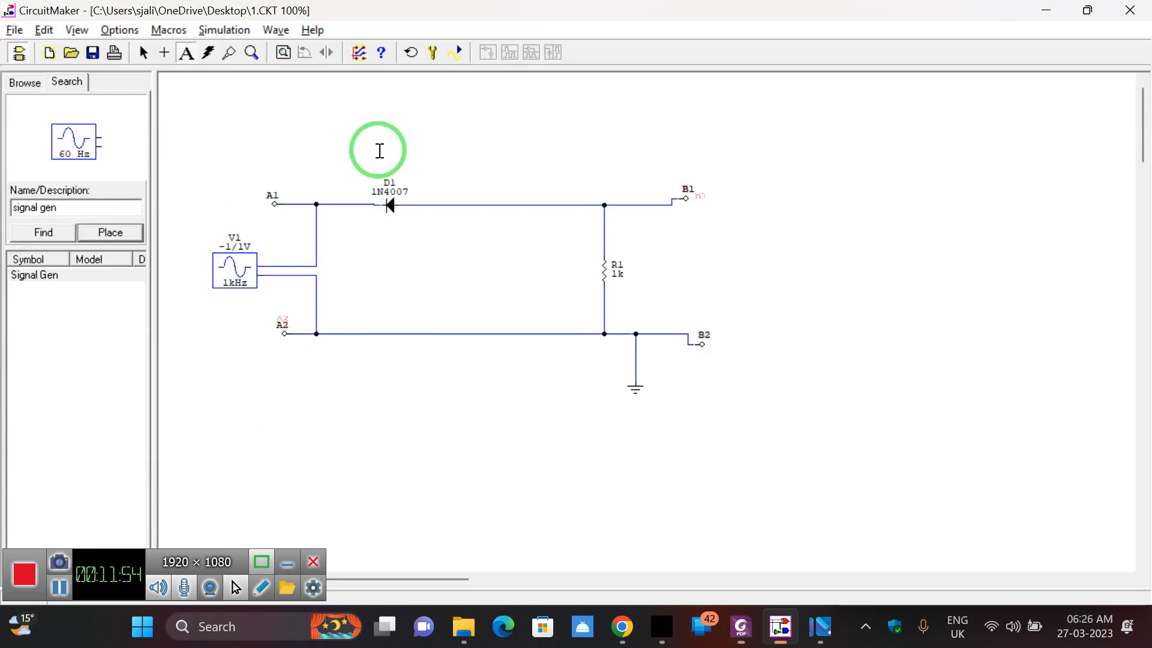
pyautogui.click(380, 151)
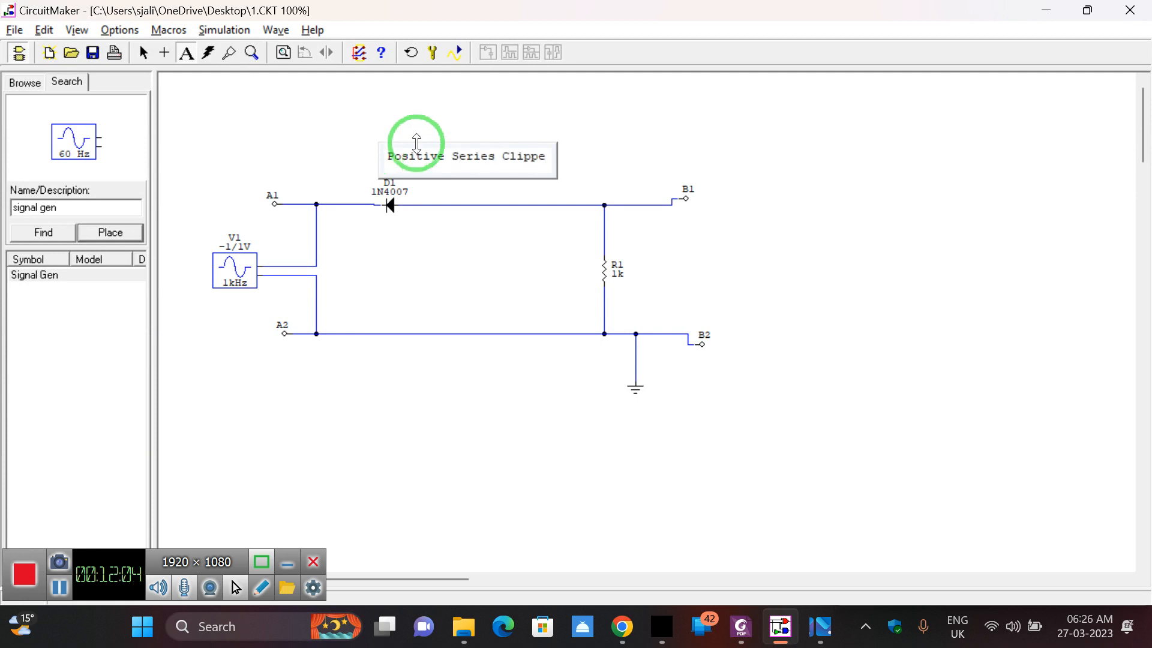
pyautogui.click(570, 163)
pyautogui.moveTo(570, 163); pyautogui.dragTo(602, 163)
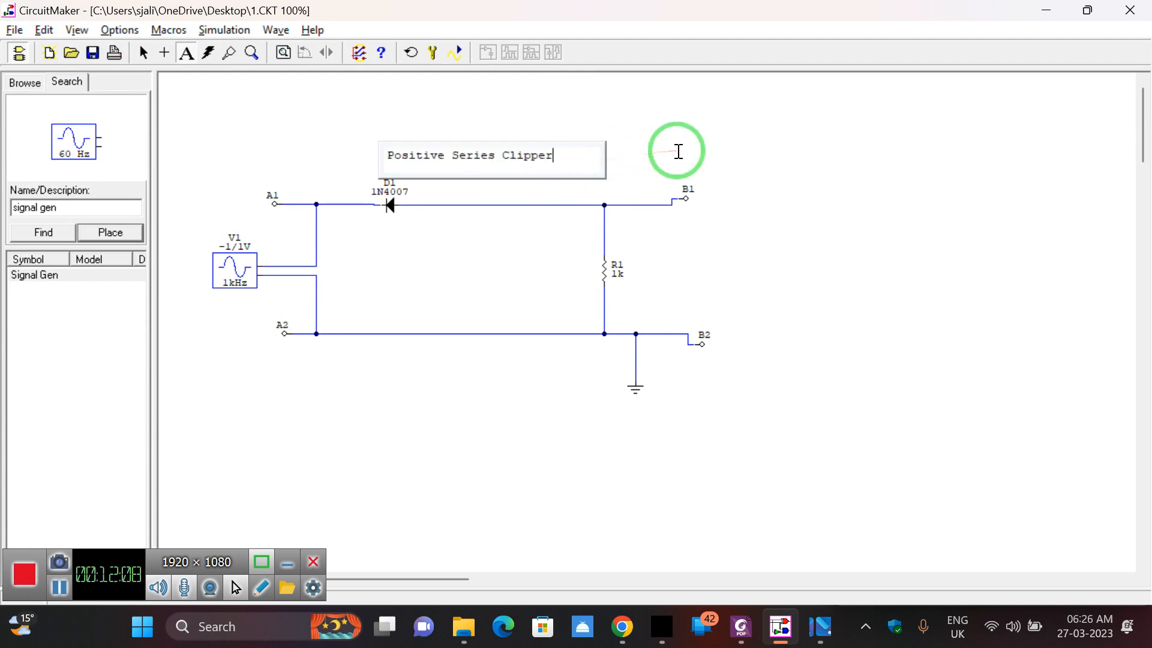
pyautogui.click(144, 54)
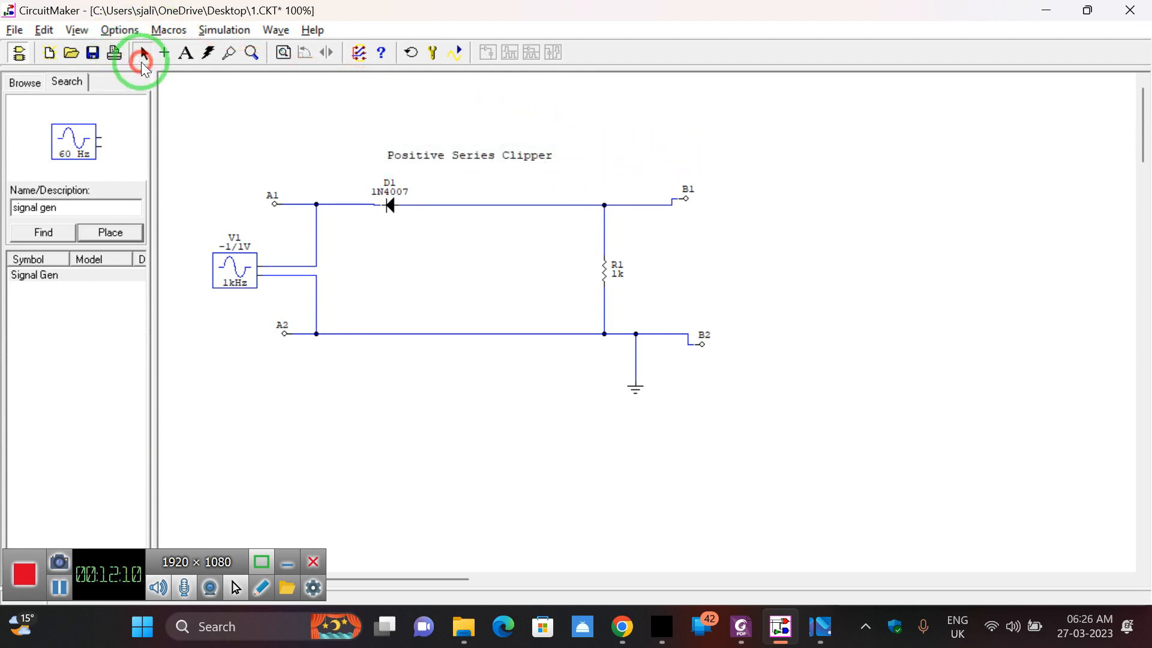
# - Set the circuit title's font style to Bold and its size to 20
pyautogui.click(462, 157)
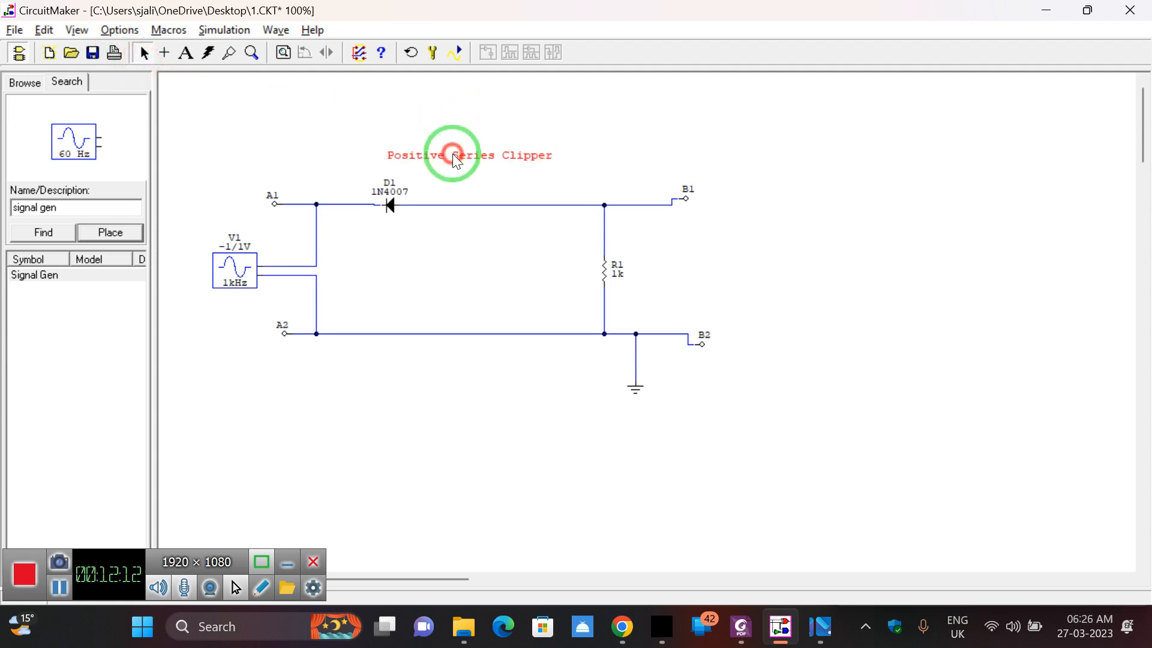
pyautogui.rightClick(457, 156)
pyautogui.click(505, 168)
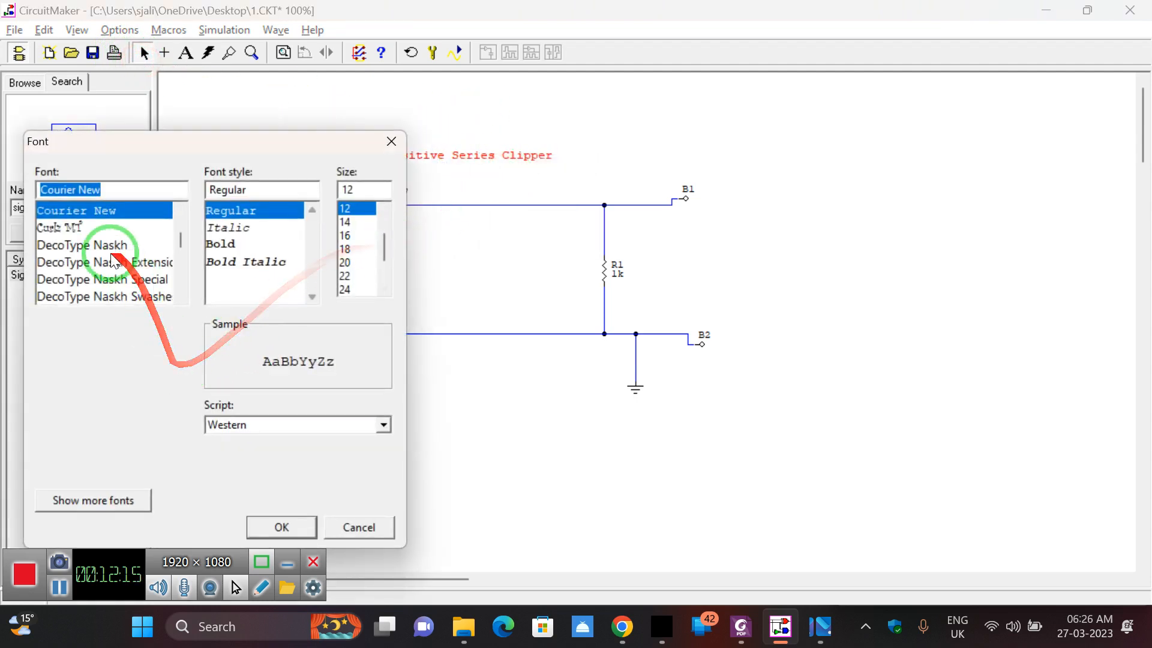
pyautogui.click(223, 243)
pyautogui.click(348, 263)
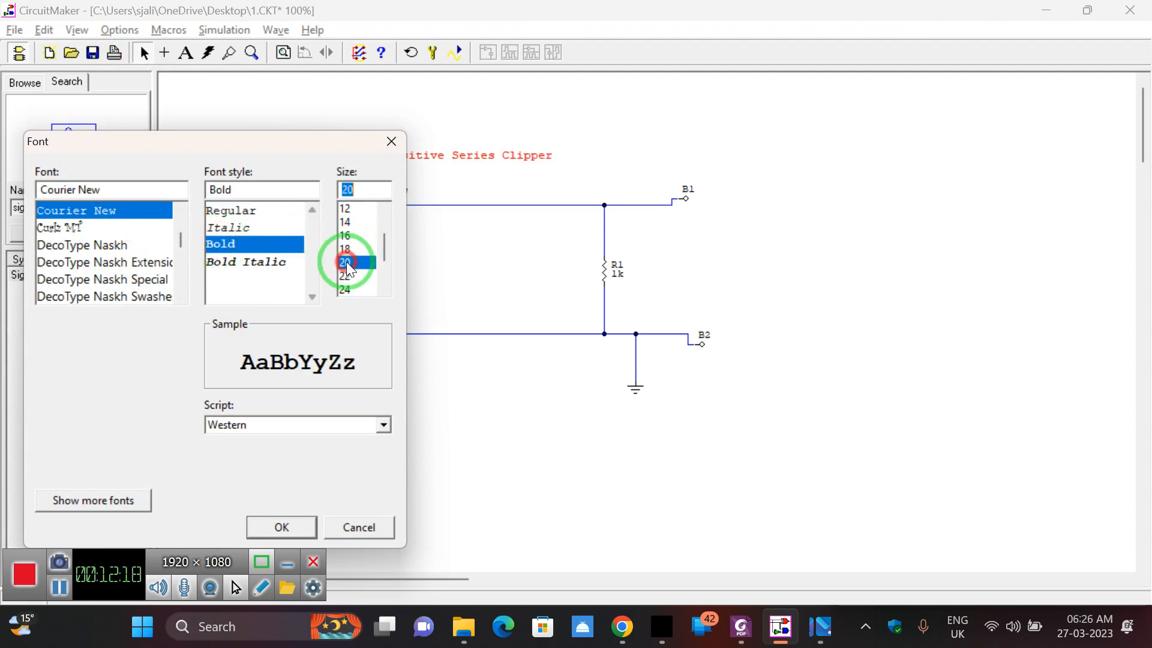
pyautogui.click(267, 528)
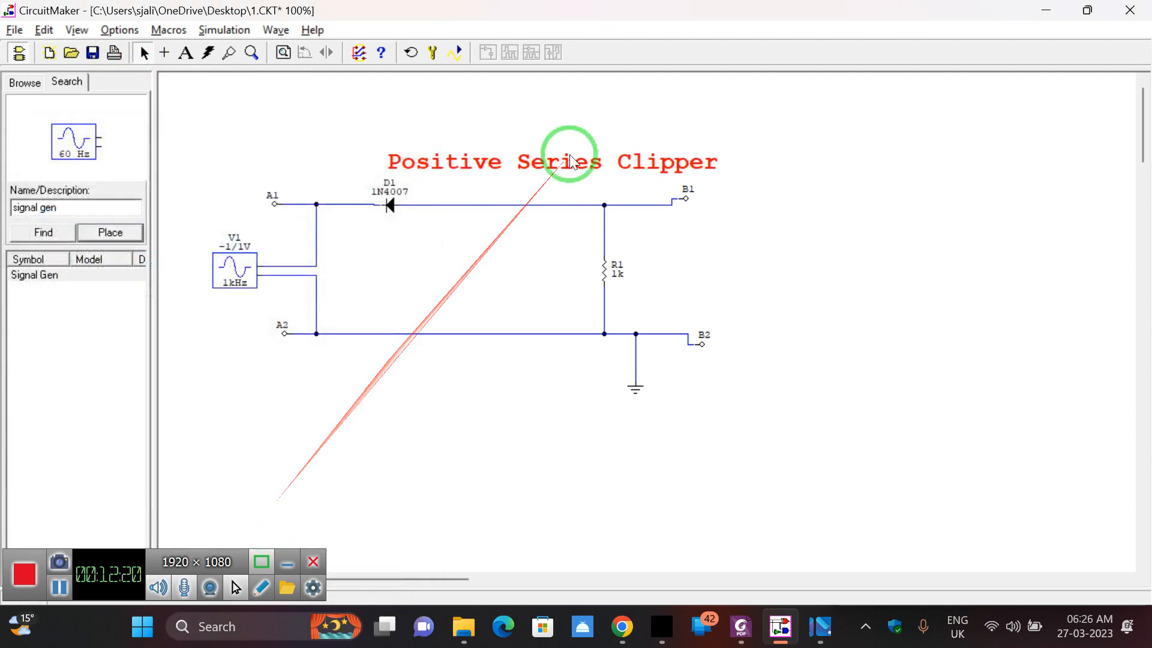
# - Move the title slightly up and to the left so it is centred above the circuit
pyautogui.click(509, 155)
pyautogui.moveTo(509, 154); pyautogui.dragTo(456, 144)
pyautogui.click(469, 366)
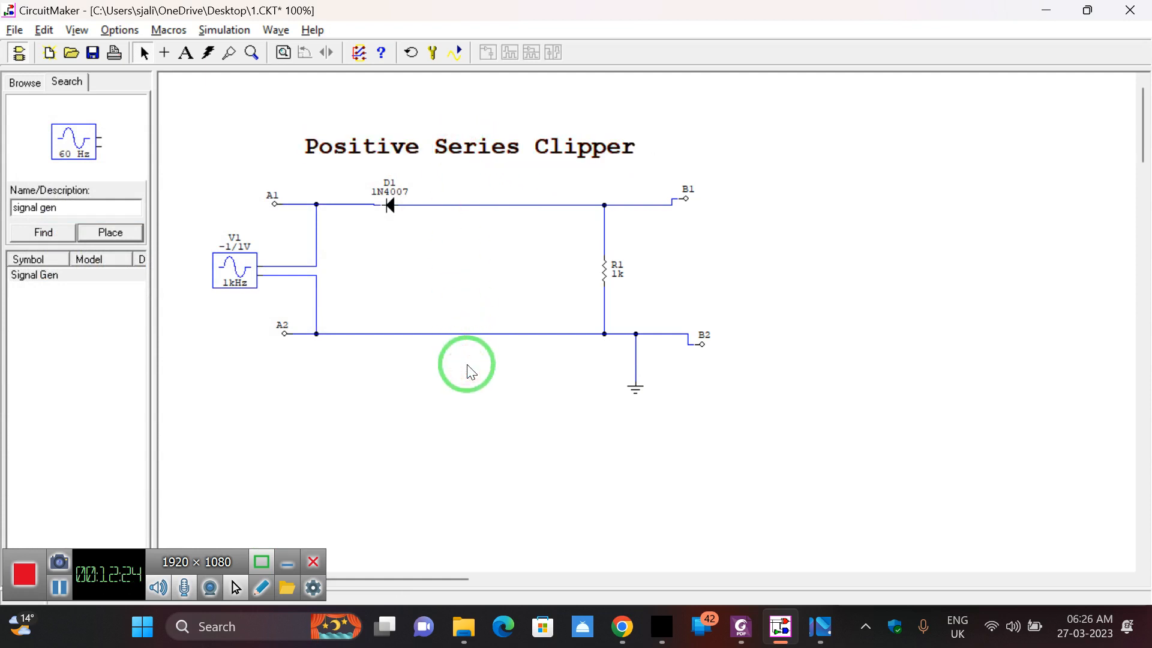
# - Set signal generator V1 to a peak amplitude of 12 V and a frequency of 50 Hz
pyautogui.click(285, 58)
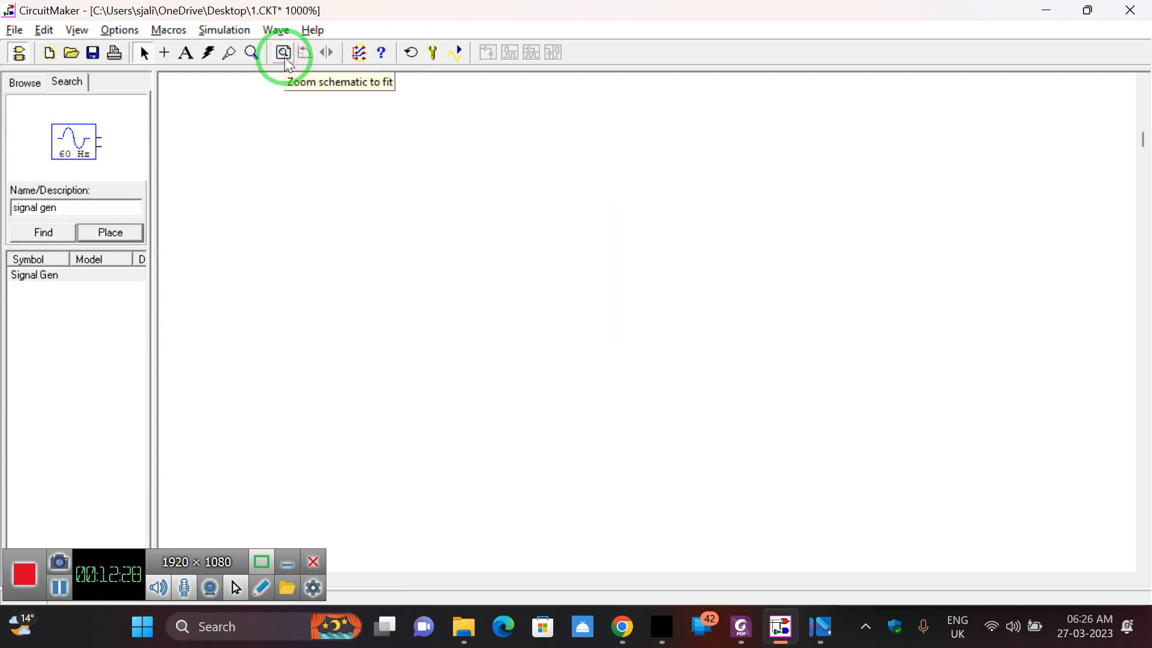
pyautogui.click(285, 59)
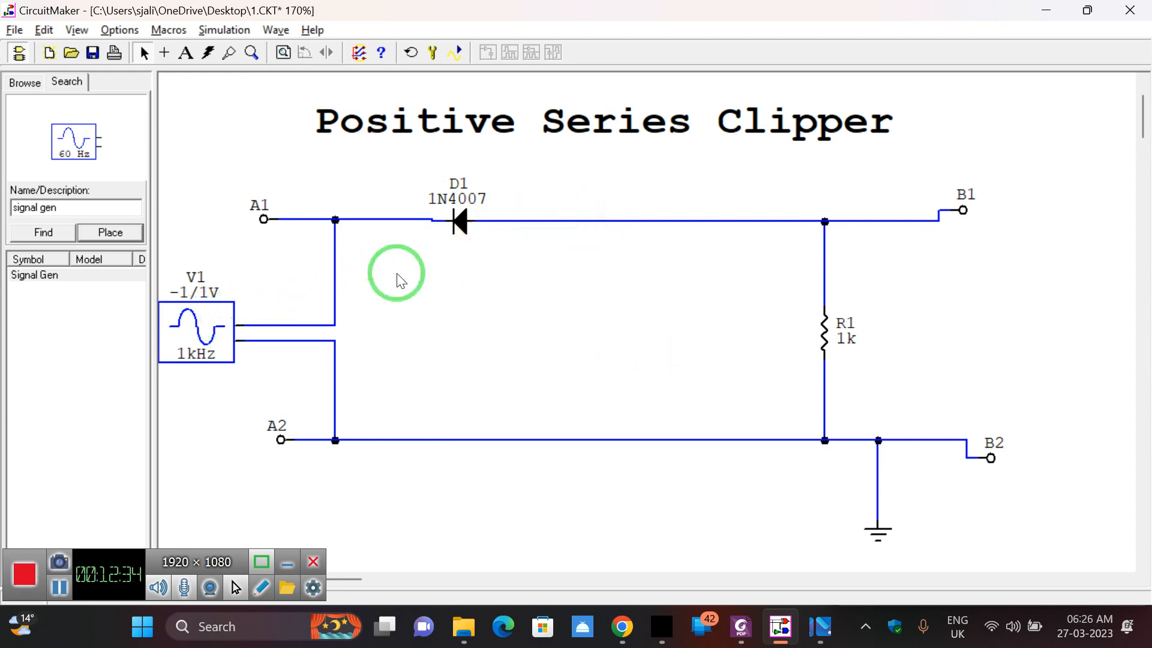
pyautogui.doubleClick(213, 331)
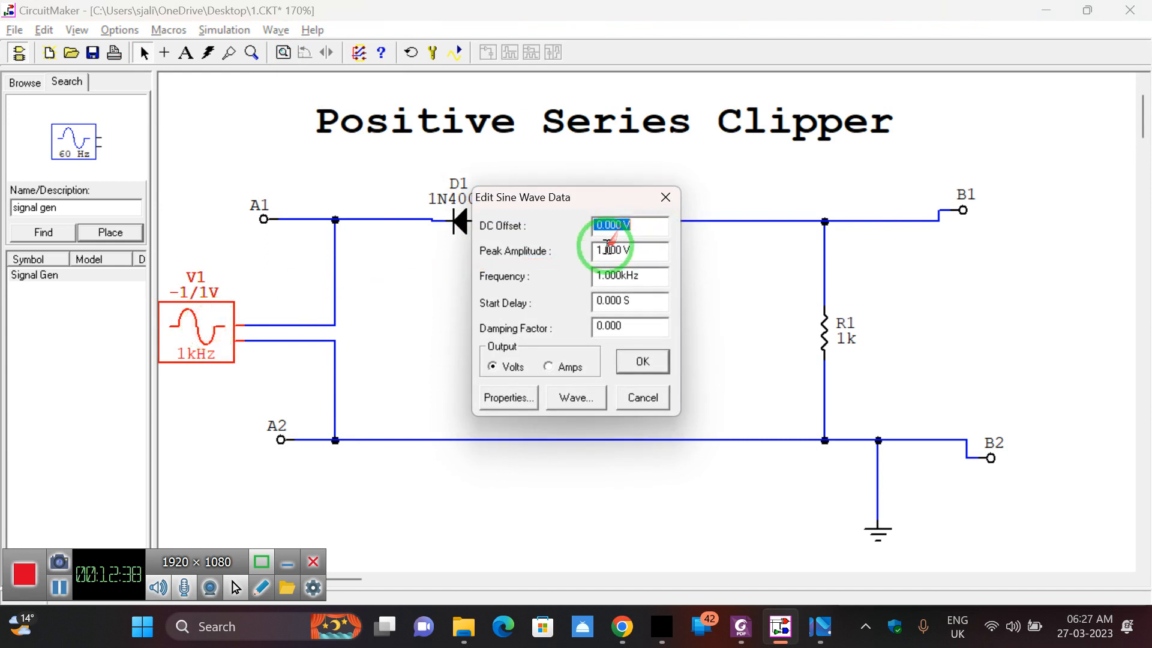
pyautogui.click(604, 250)
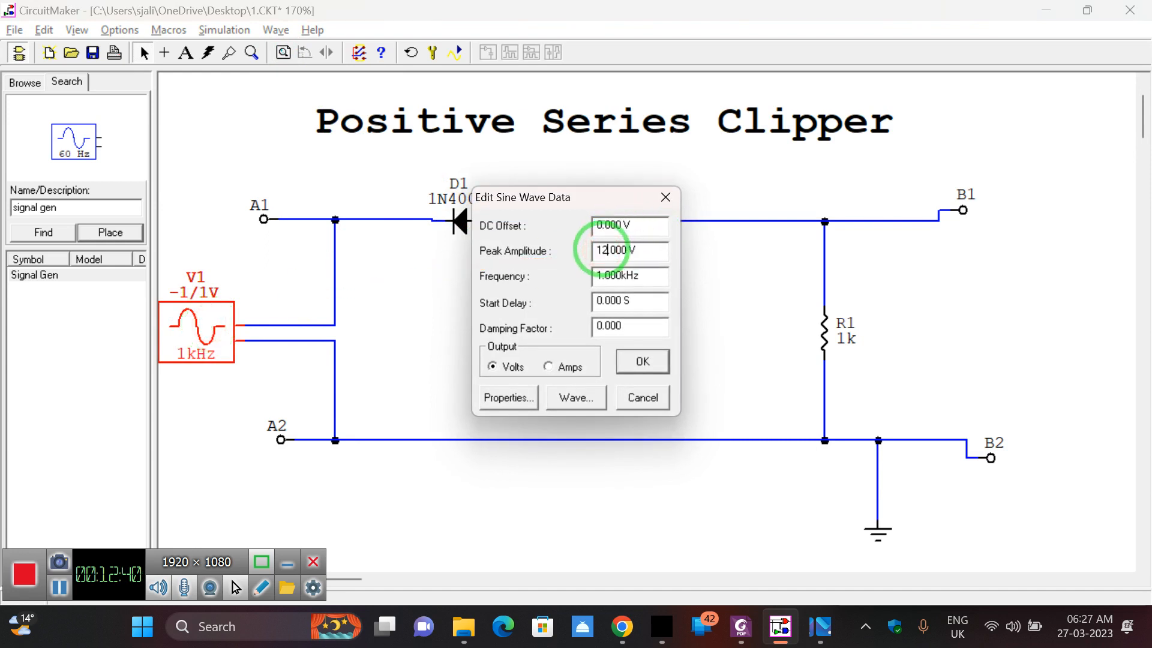
pyautogui.click(630, 275)
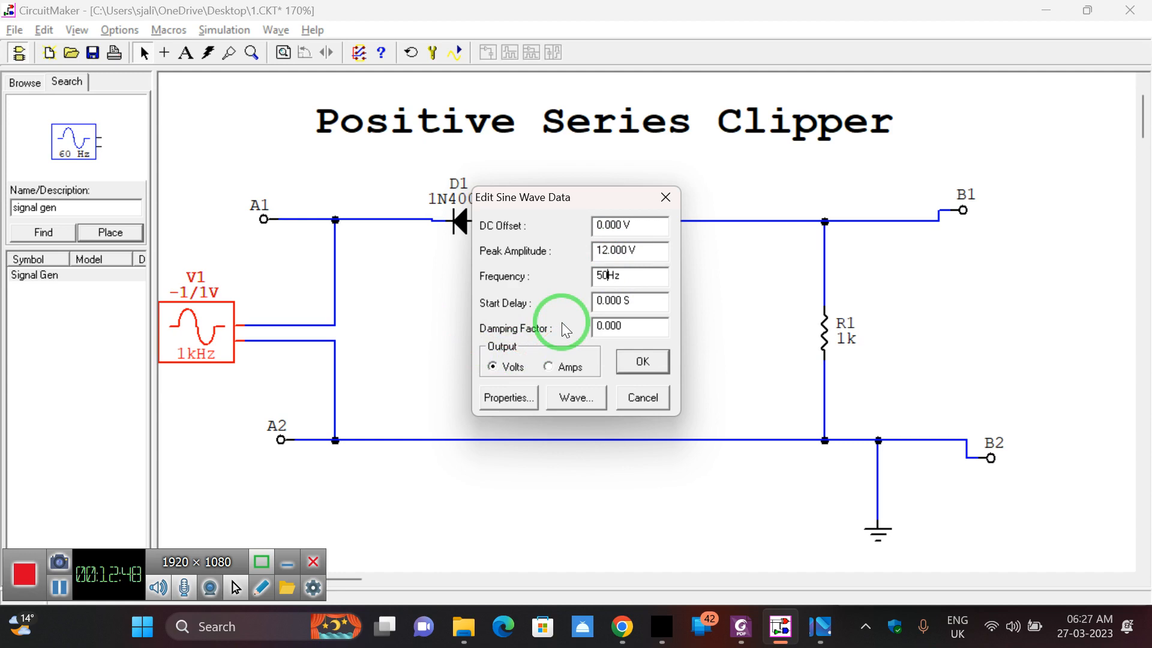
pyautogui.click(642, 366)
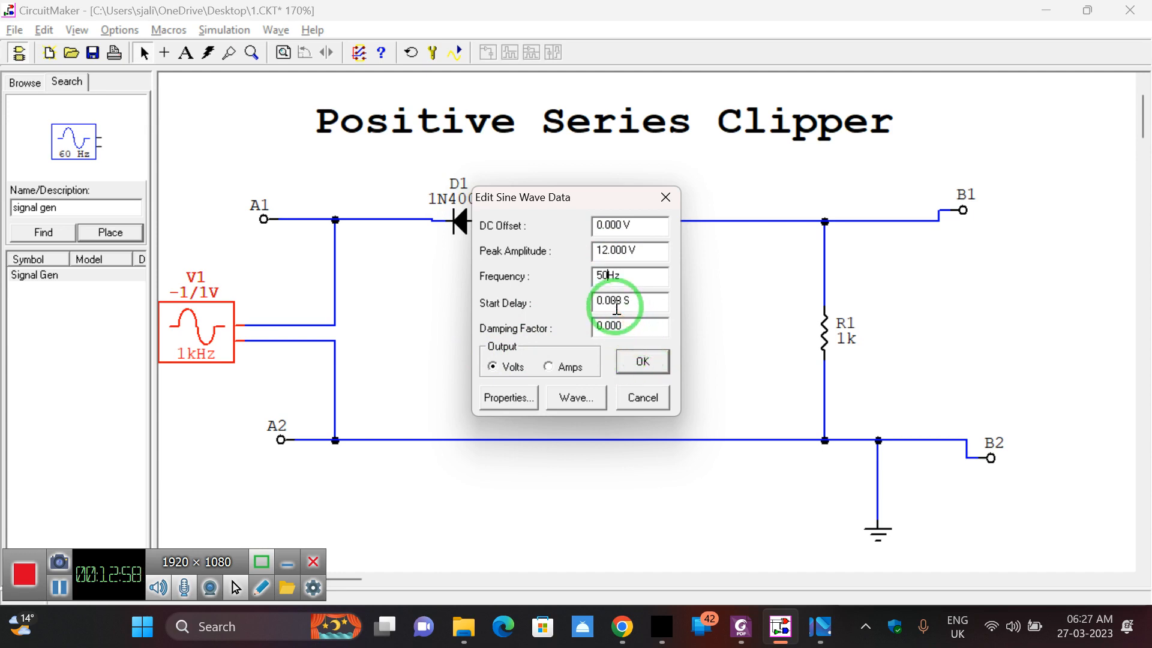
pyautogui.click(641, 362)
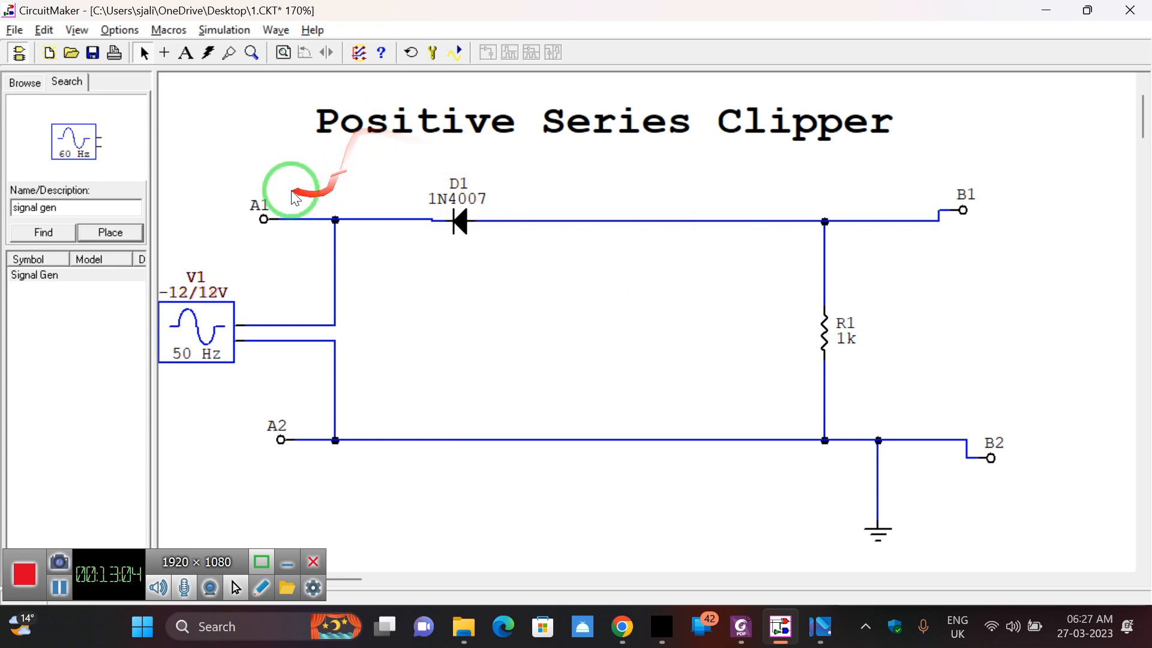
# - Place probe A on the wire beside A1 and probe B on the wire beside B1, and save the circuit
pyautogui.click(233, 63)
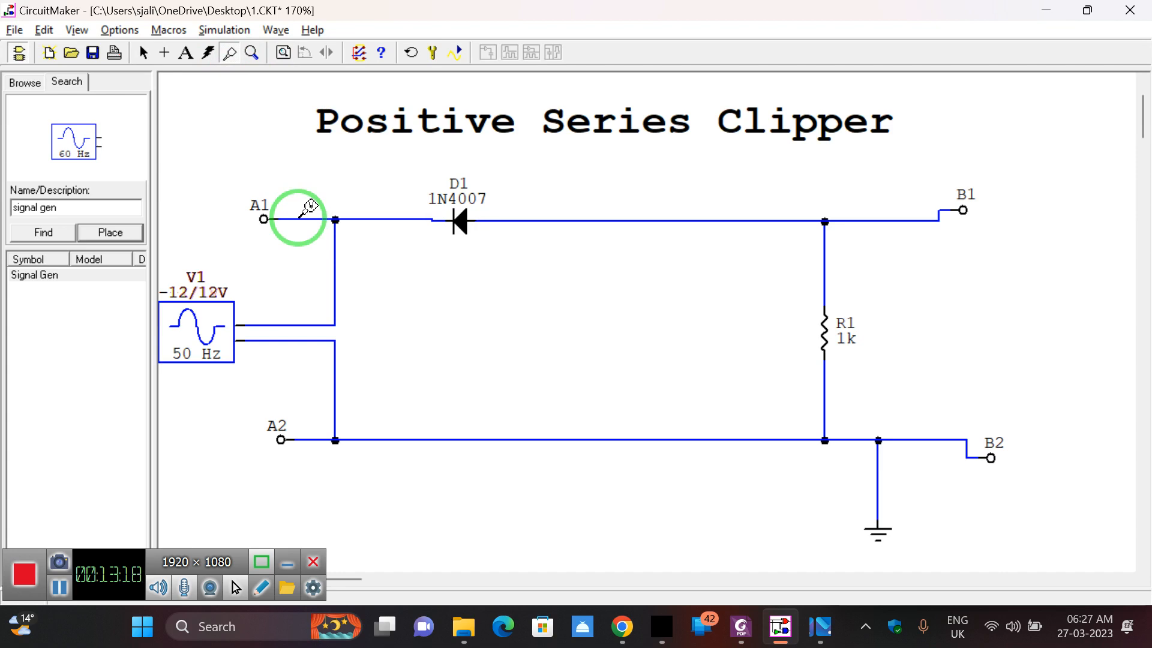
pyautogui.click(903, 220)
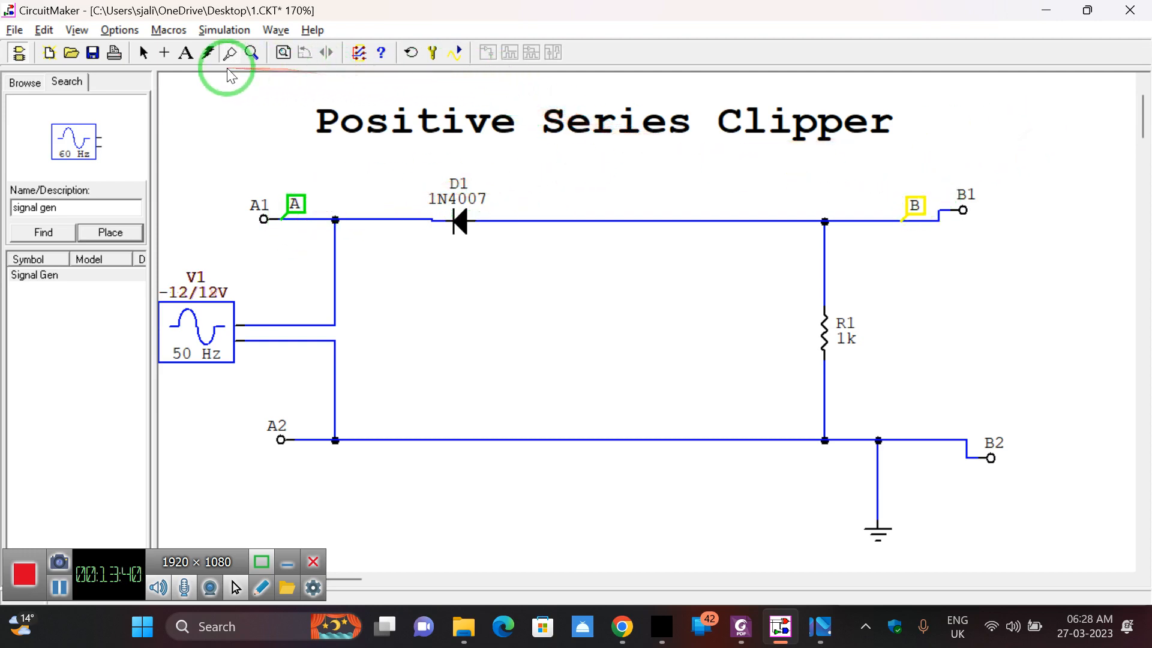
pyautogui.click(94, 53)
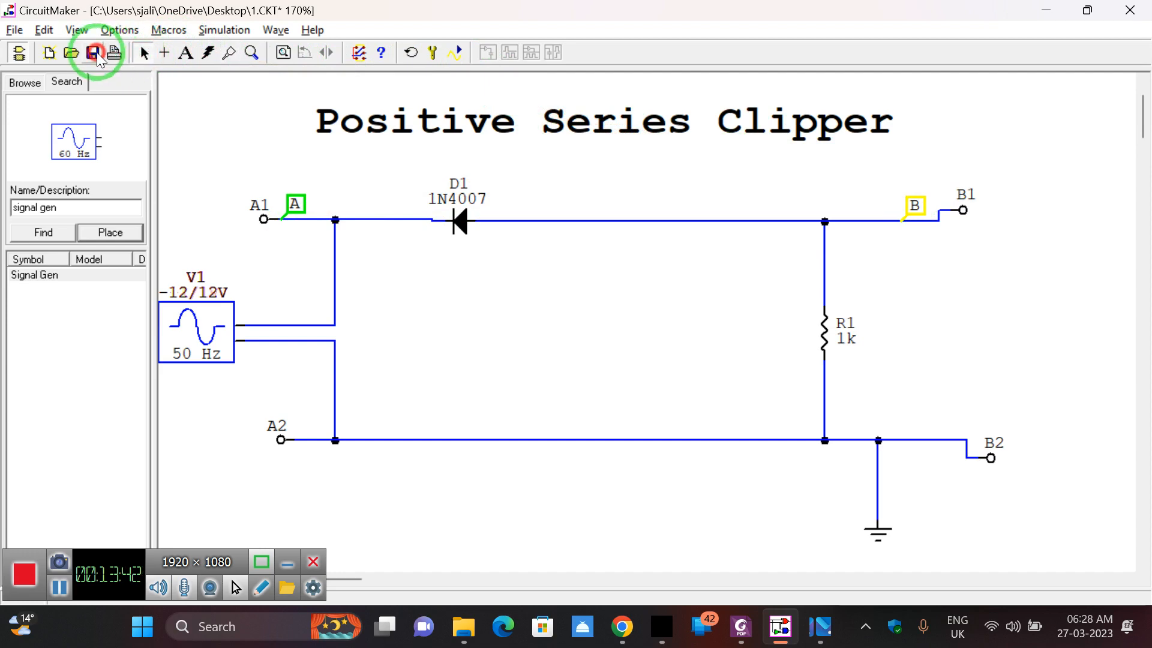
# - Run the simulation, plot the input waveform at A1 together with the output at B1, and stop the simulation
pyautogui.click(459, 60)
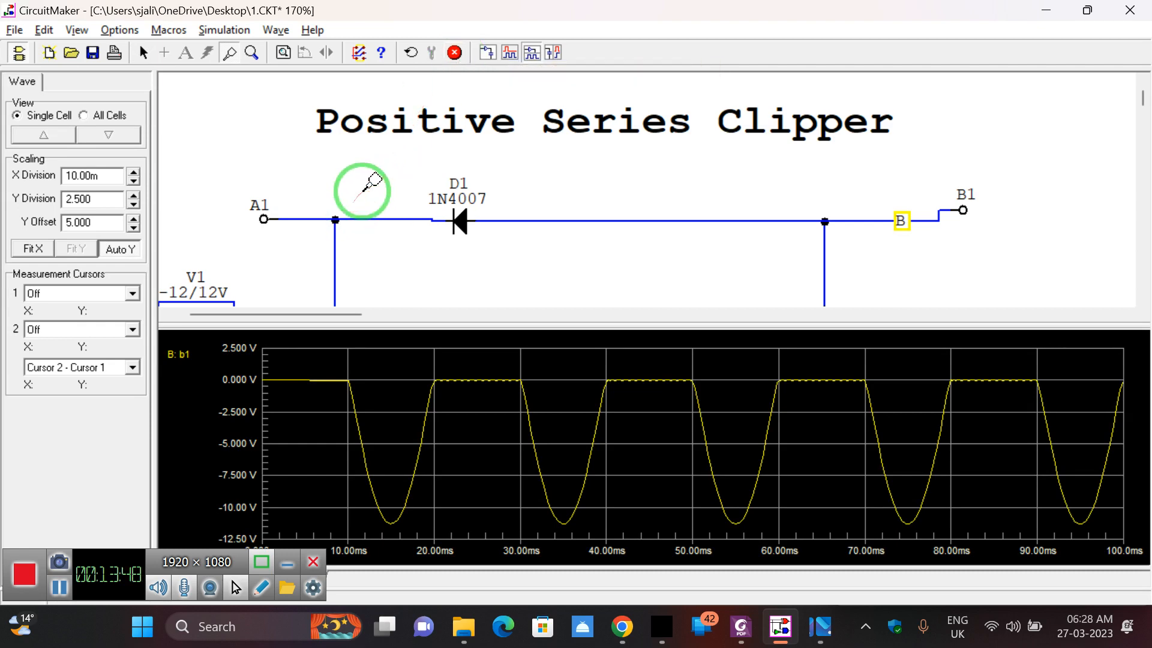
pyautogui.click(288, 53)
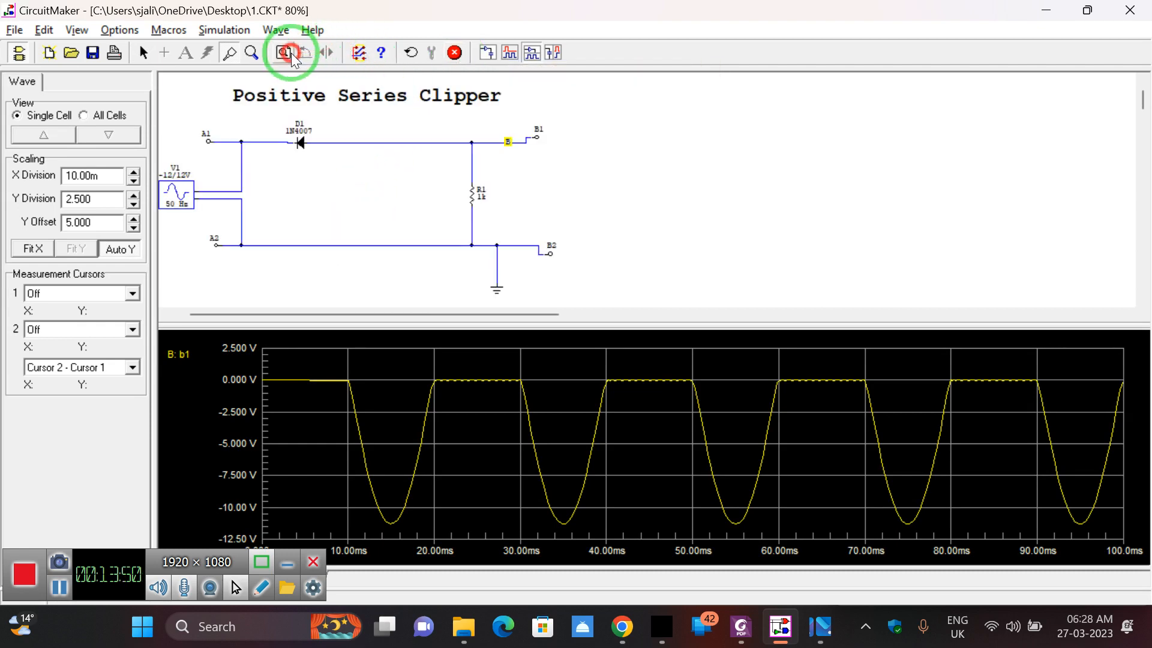
pyautogui.click(230, 142)
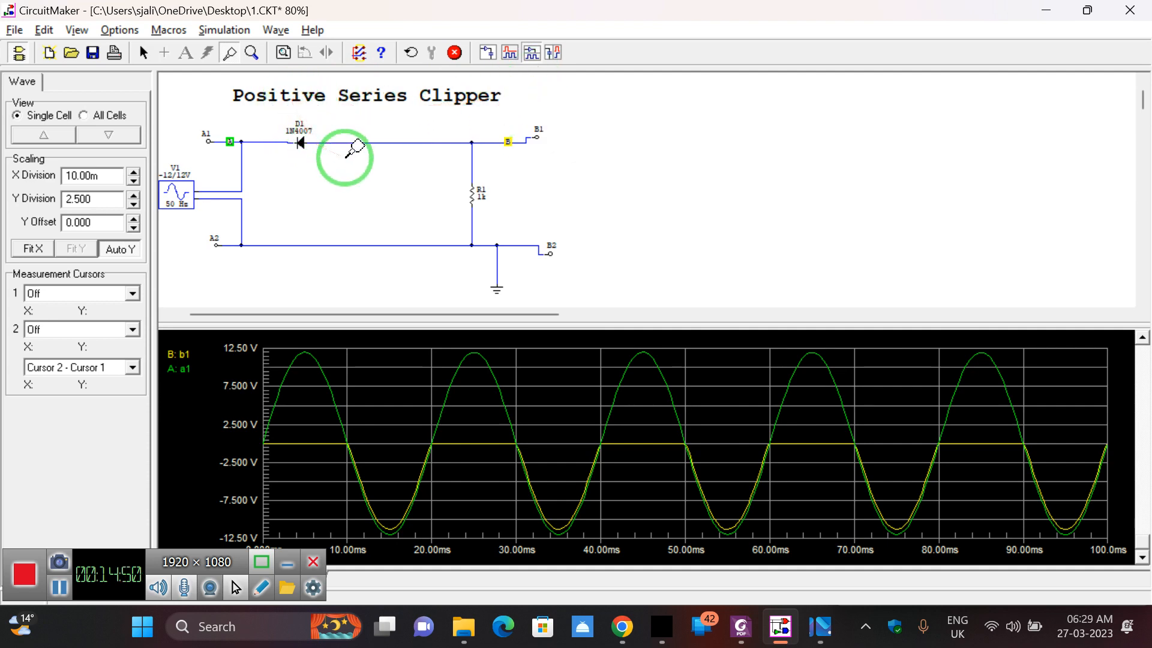
pyautogui.click(455, 53)
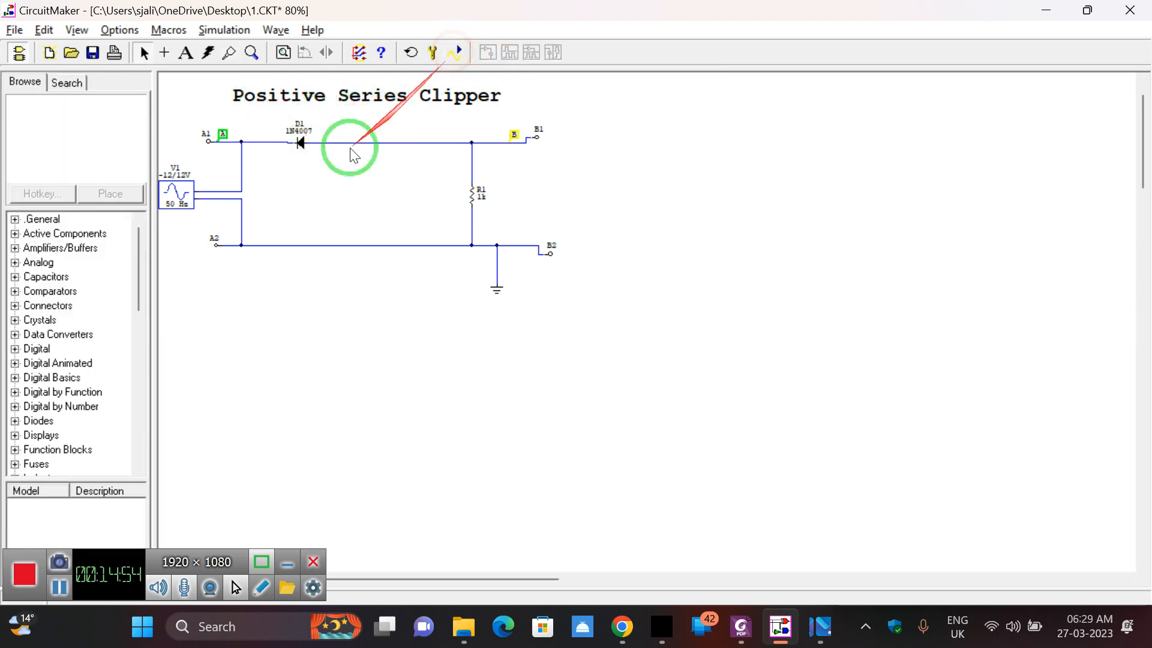
# - Save a copy of the circuit to the Desktop under the file name 3
pyautogui.click(14, 30)
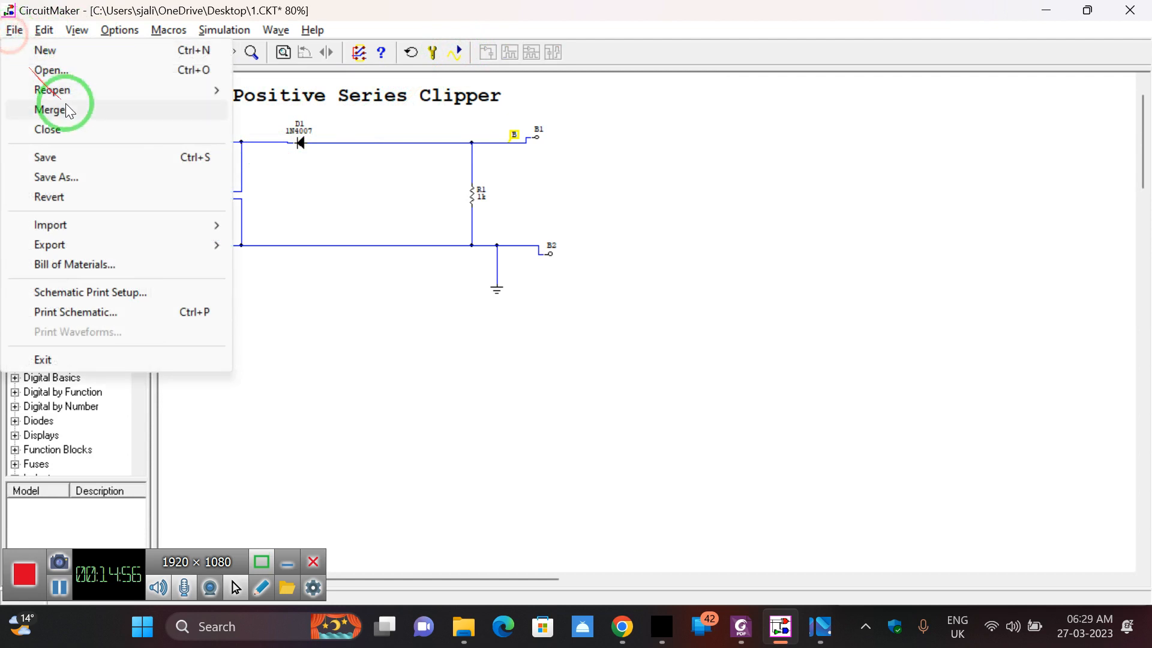
pyautogui.click(46, 177)
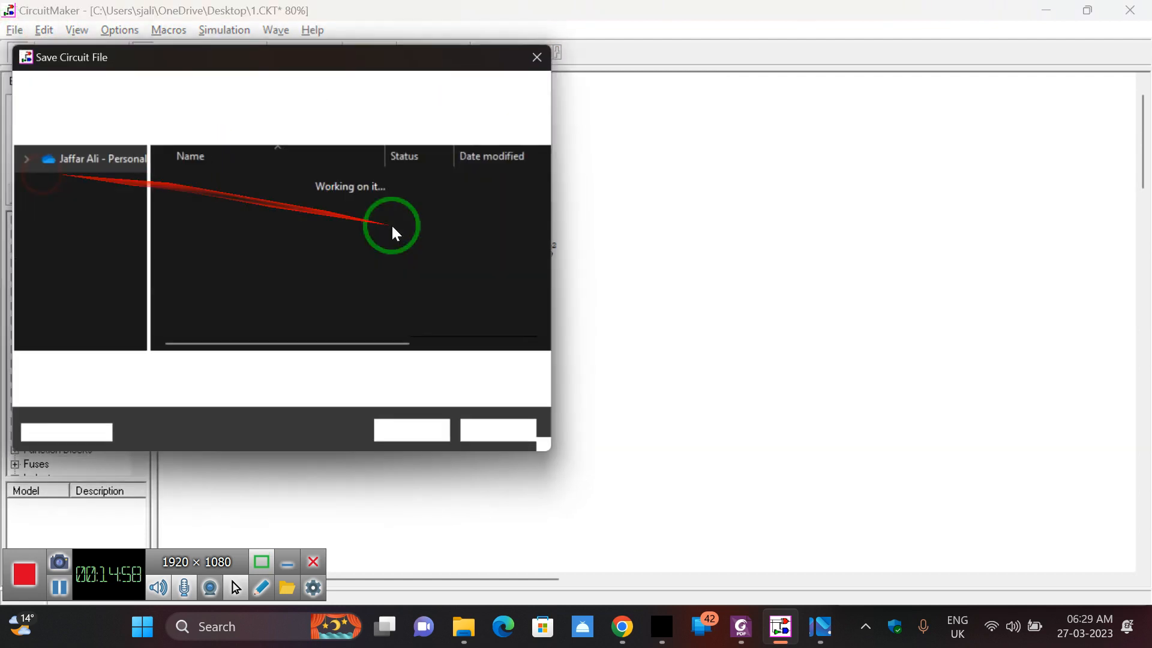
pyautogui.write('3')
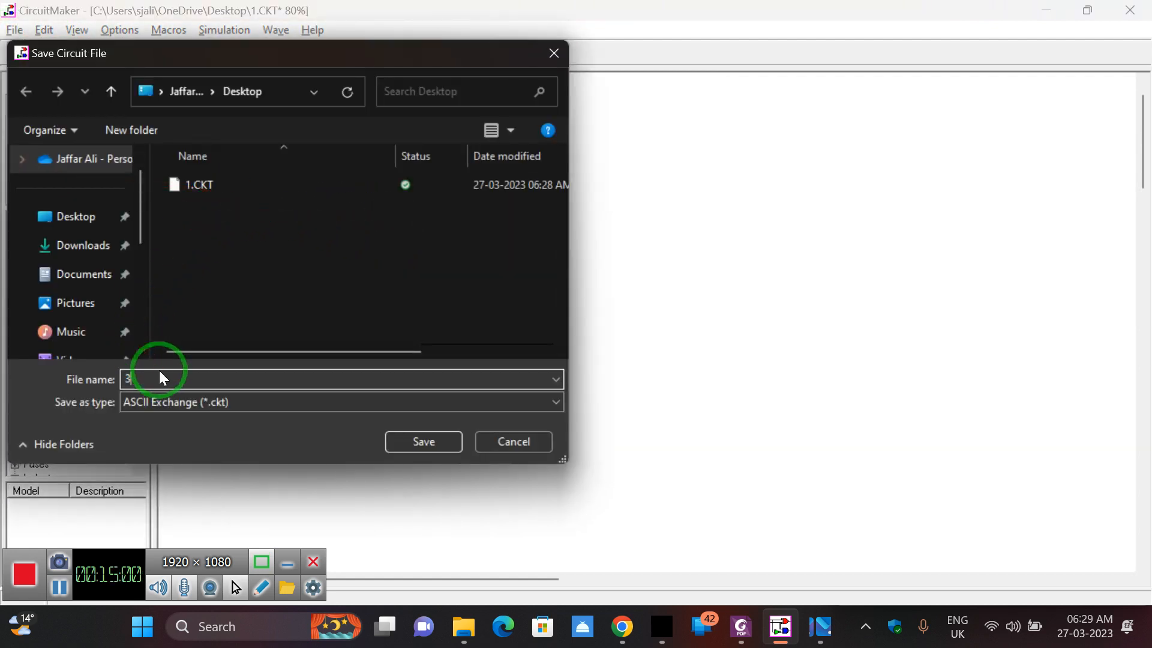
pyautogui.click(408, 444)
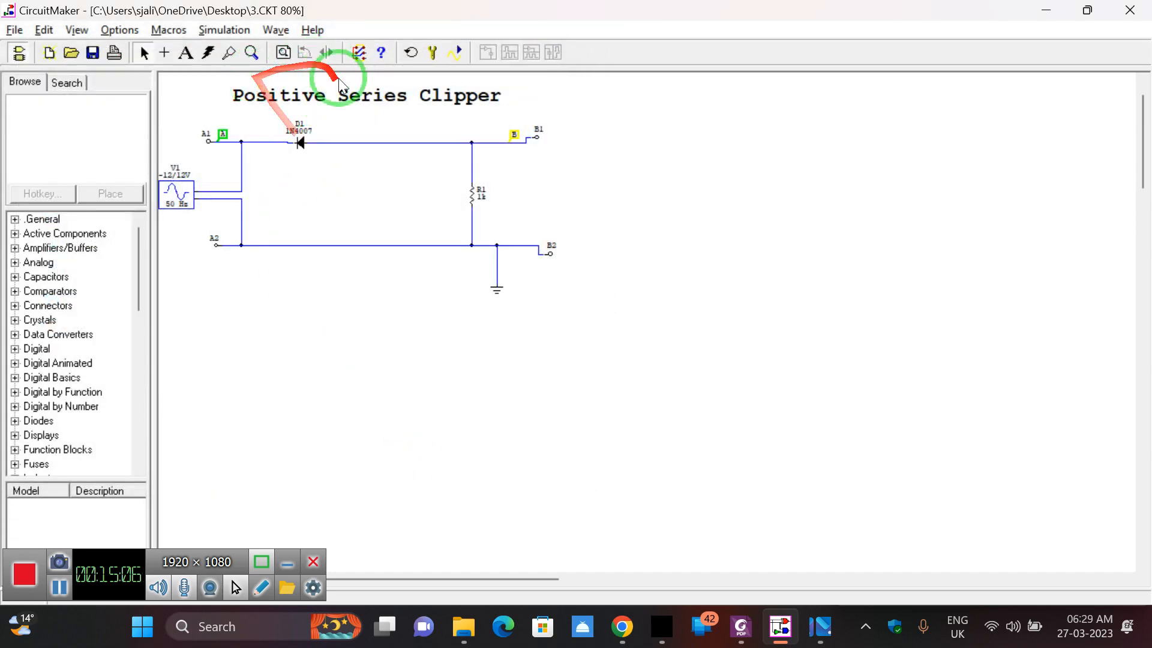
# - Delete diode D1 from the upper wire of the circuit
pyautogui.click(209, 53)
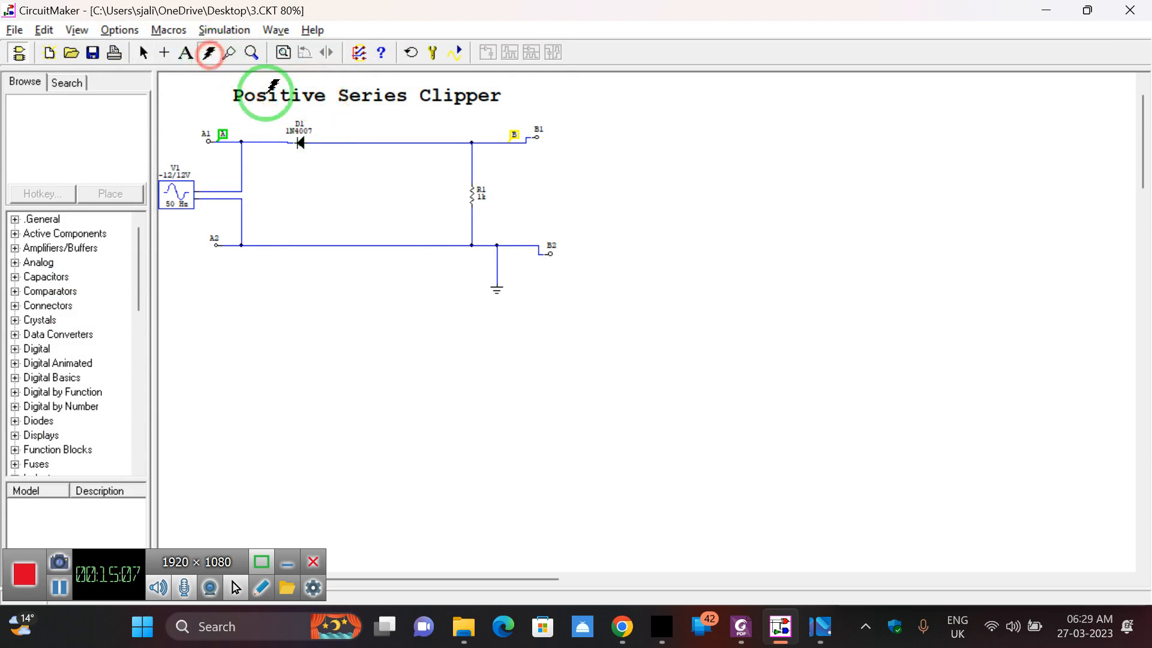
pyautogui.click(295, 146)
pyautogui.click(300, 141)
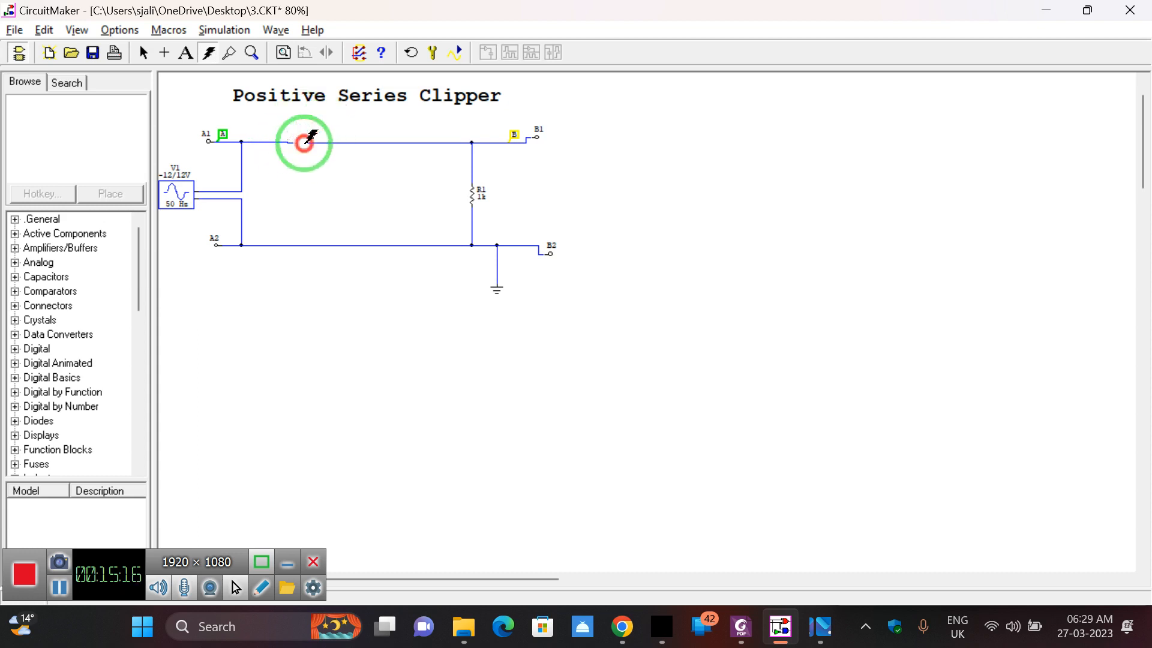
# - Find the 1N4007 diode and place it in the gap of the upper wire, pointing towards B1
pyautogui.click(82, 87)
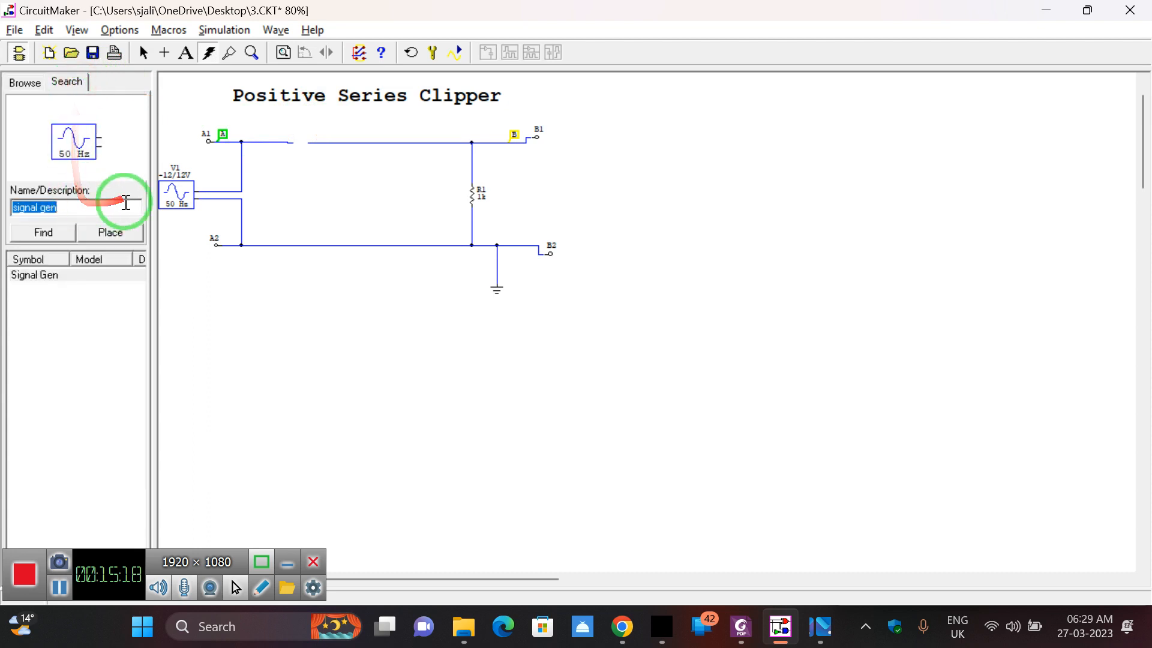
pyautogui.write('1n4')
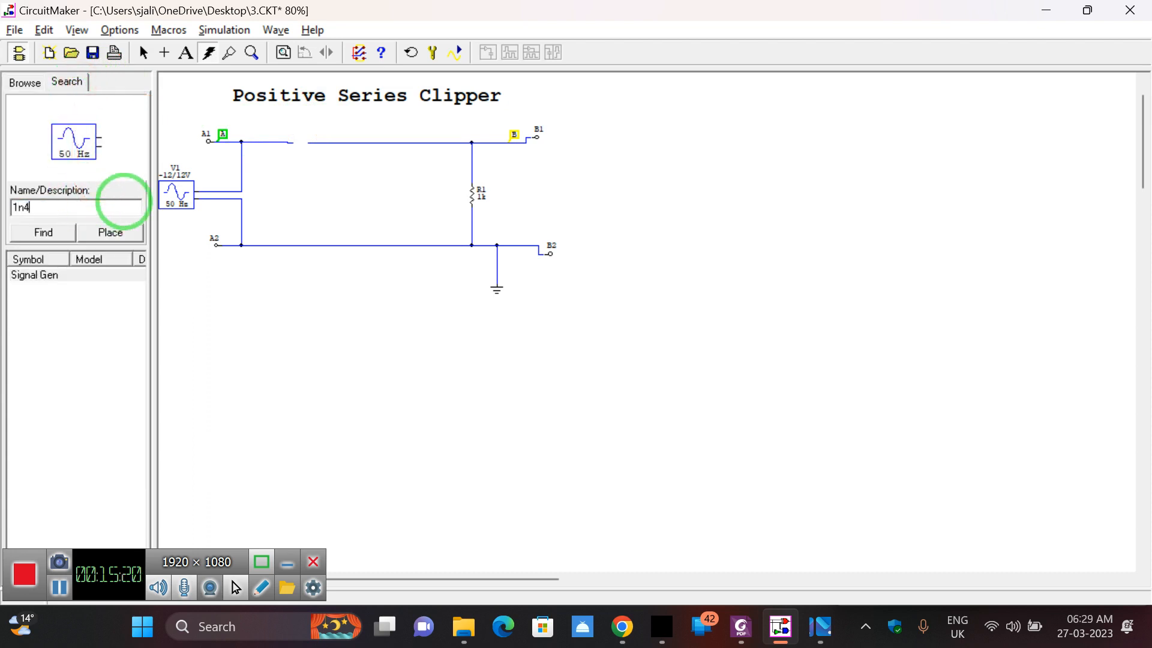
pyautogui.write('007')
pyautogui.press('Return')
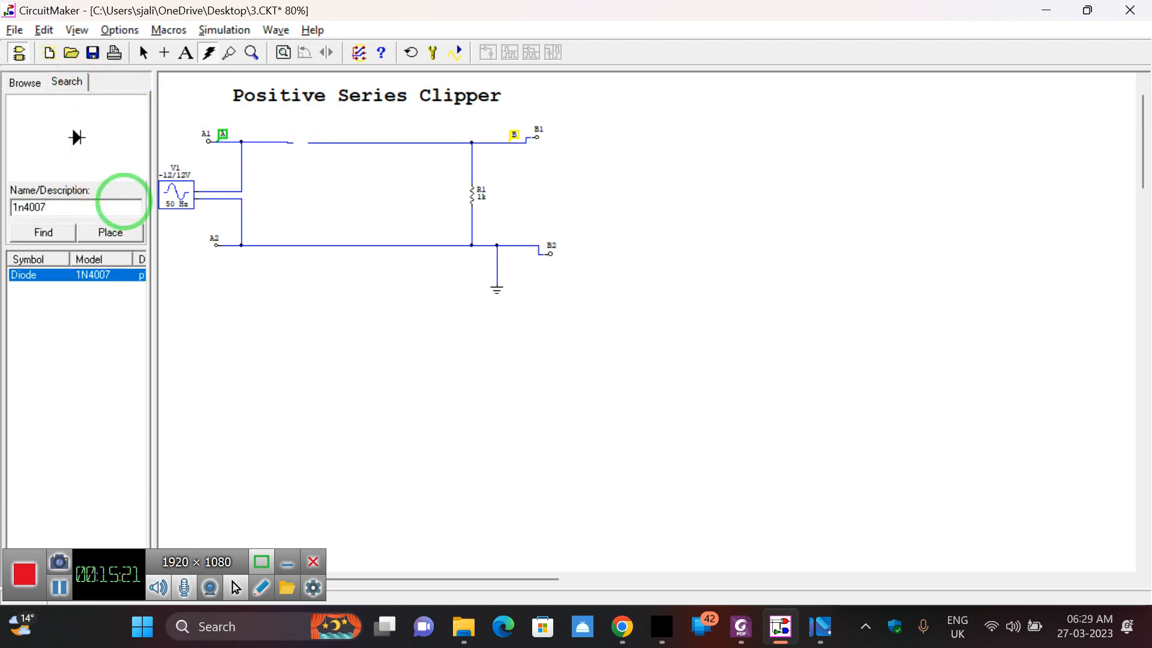
pyautogui.click(110, 232)
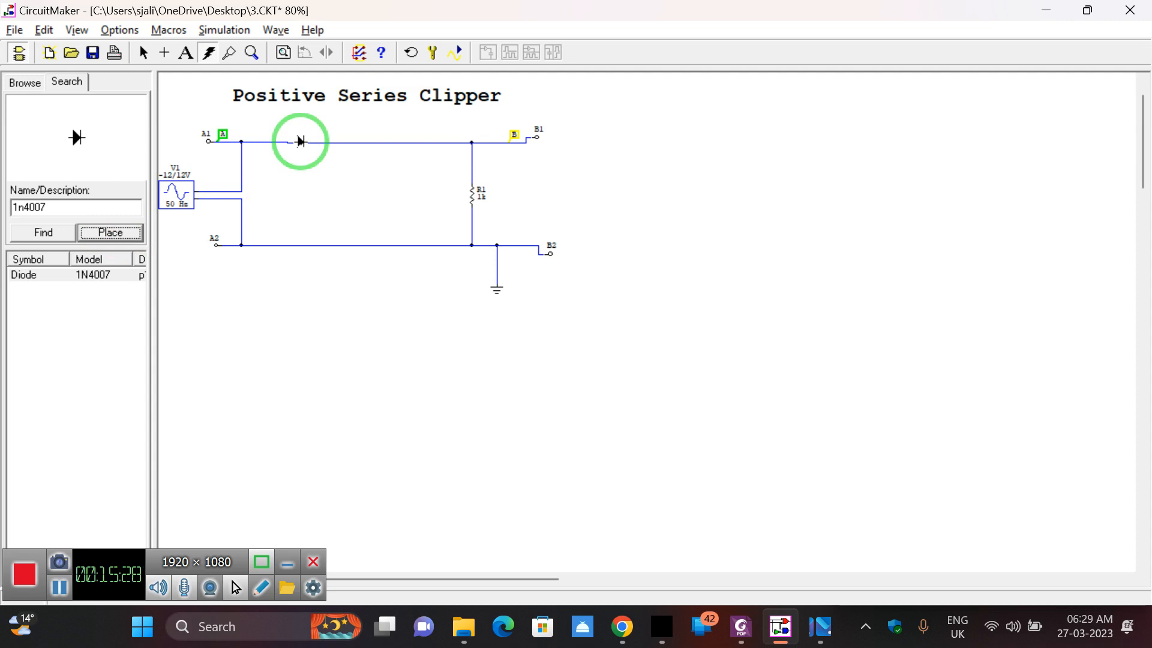
pyautogui.click(300, 141)
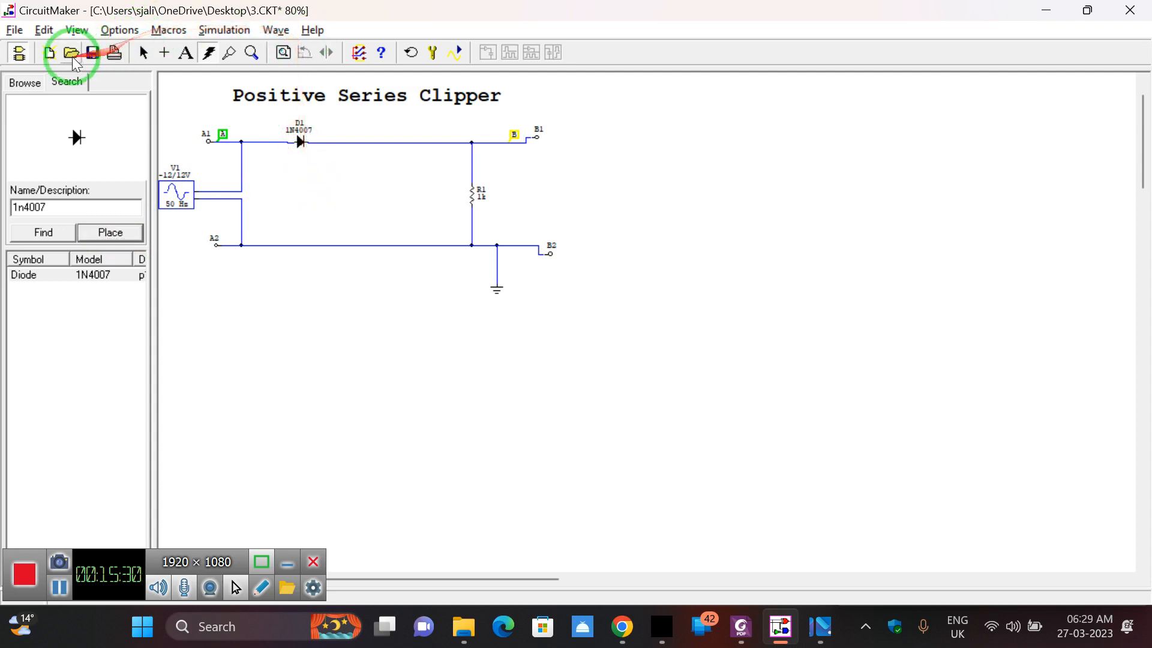
pyautogui.click(144, 54)
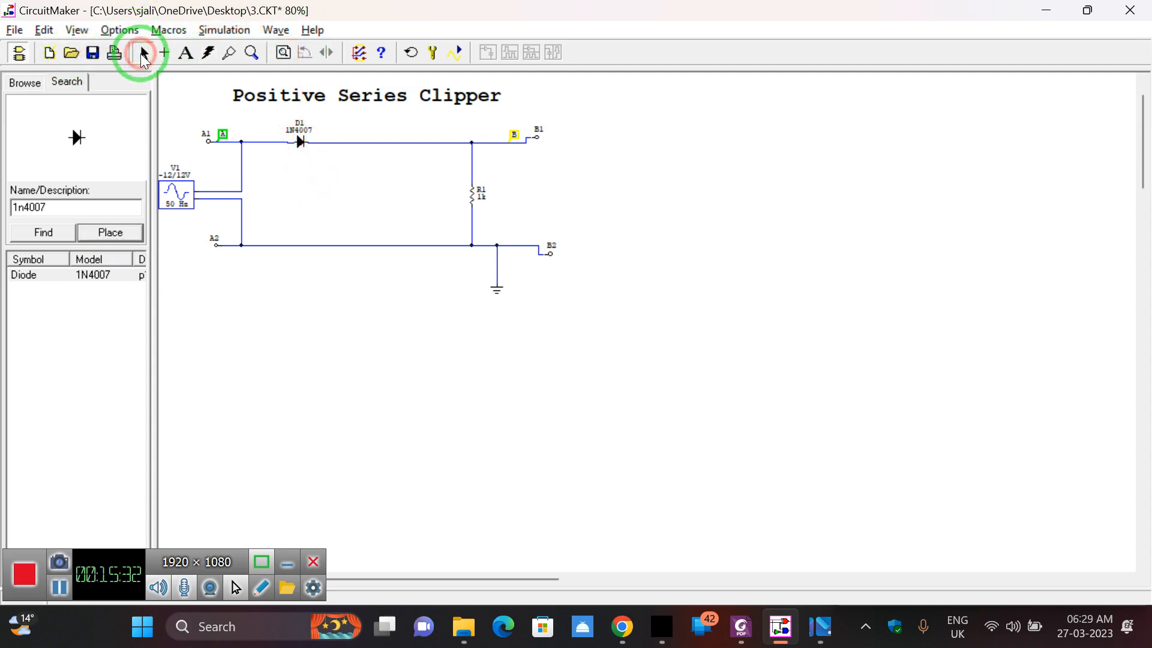
# - Replace the words "Positive Series" in the circuit title with "Negetive", keeping the word "Clipper"
pyautogui.doubleClick(291, 102)
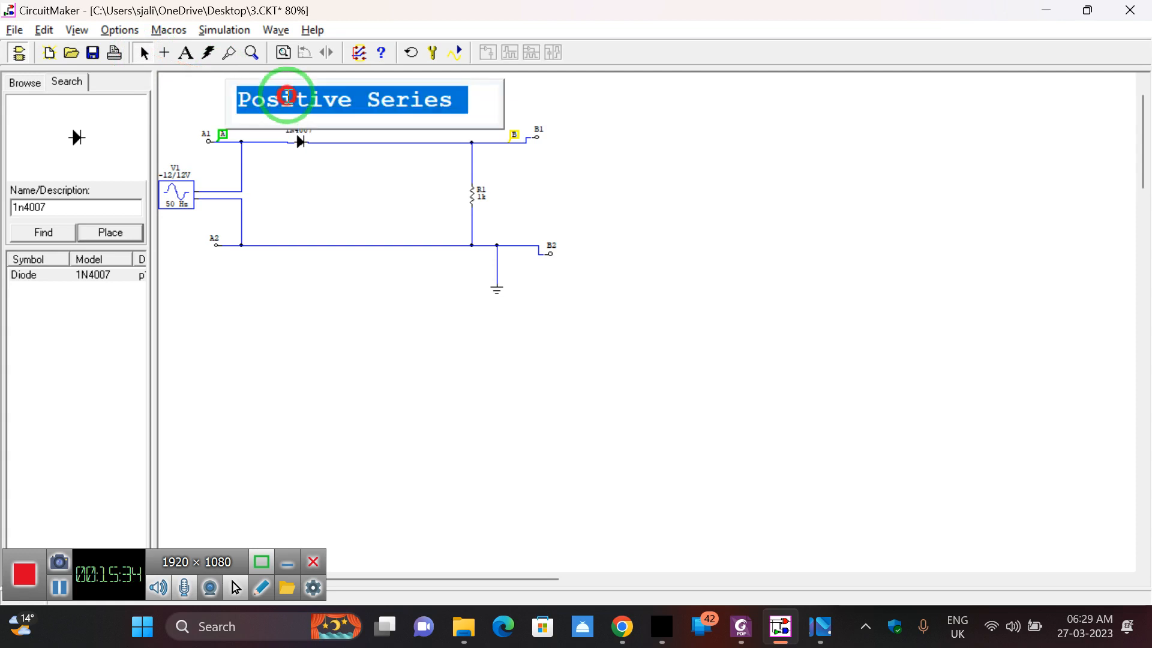
pyautogui.doubleClick(288, 97)
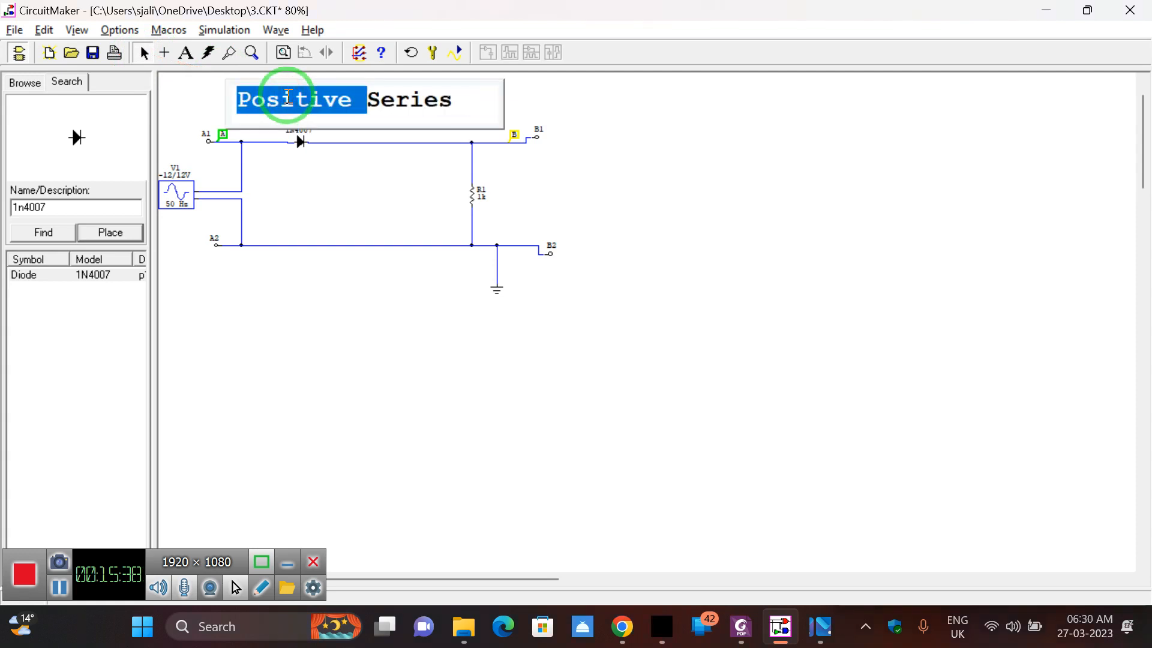
pyautogui.write('NegSeries Clipper')
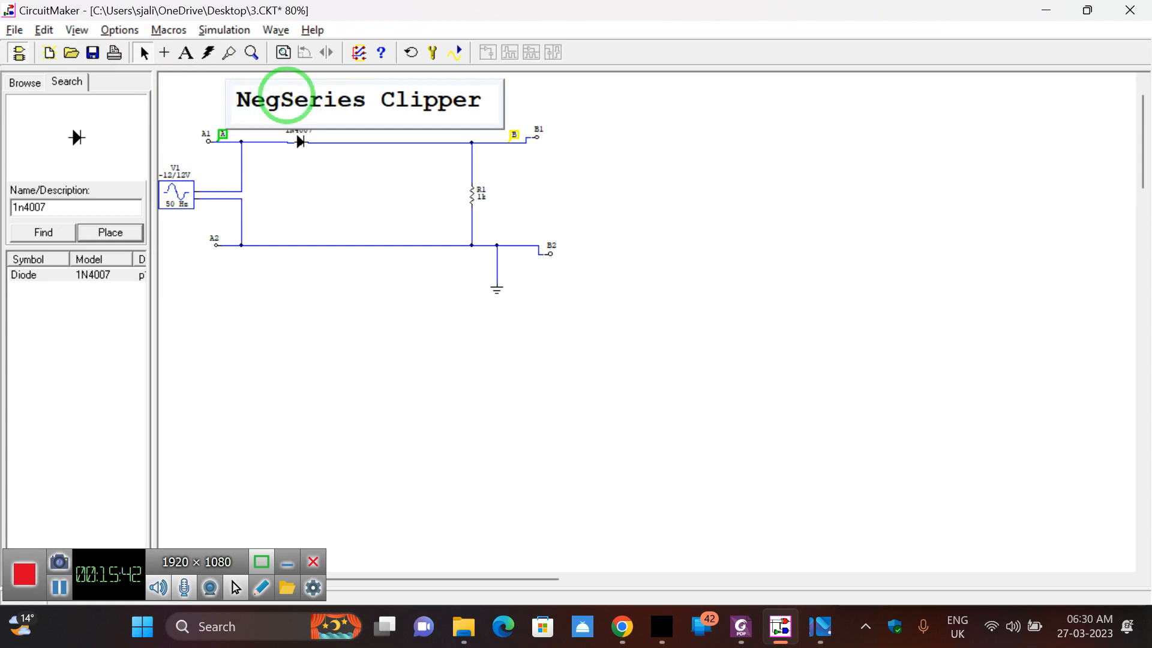
pyautogui.press('Delete')
pyautogui.press('Delete')
pyautogui.press('Delete')
pyautogui.press('Delete')
pyautogui.press('Delete')
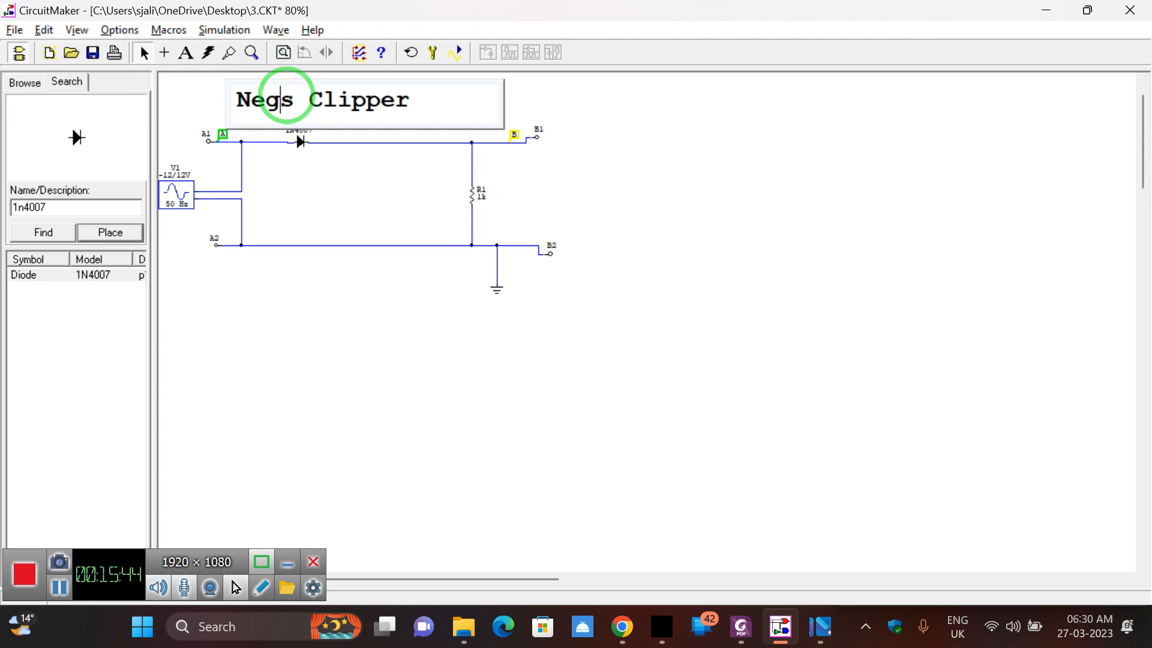
pyautogui.press('Delete')
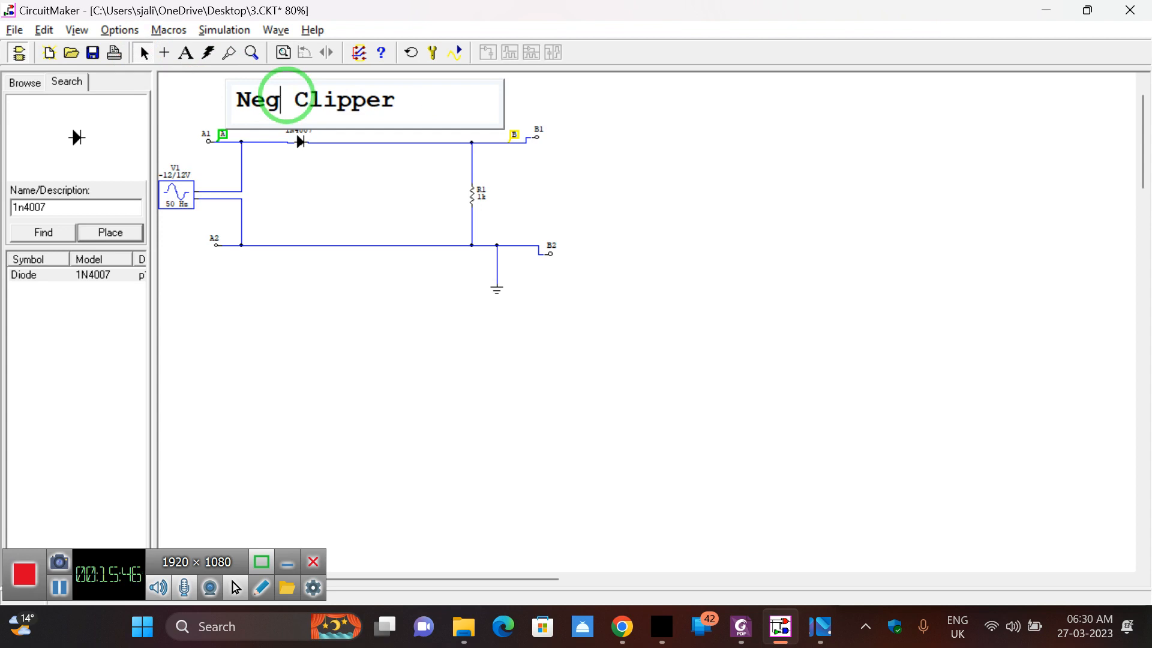
pyautogui.write('etive')
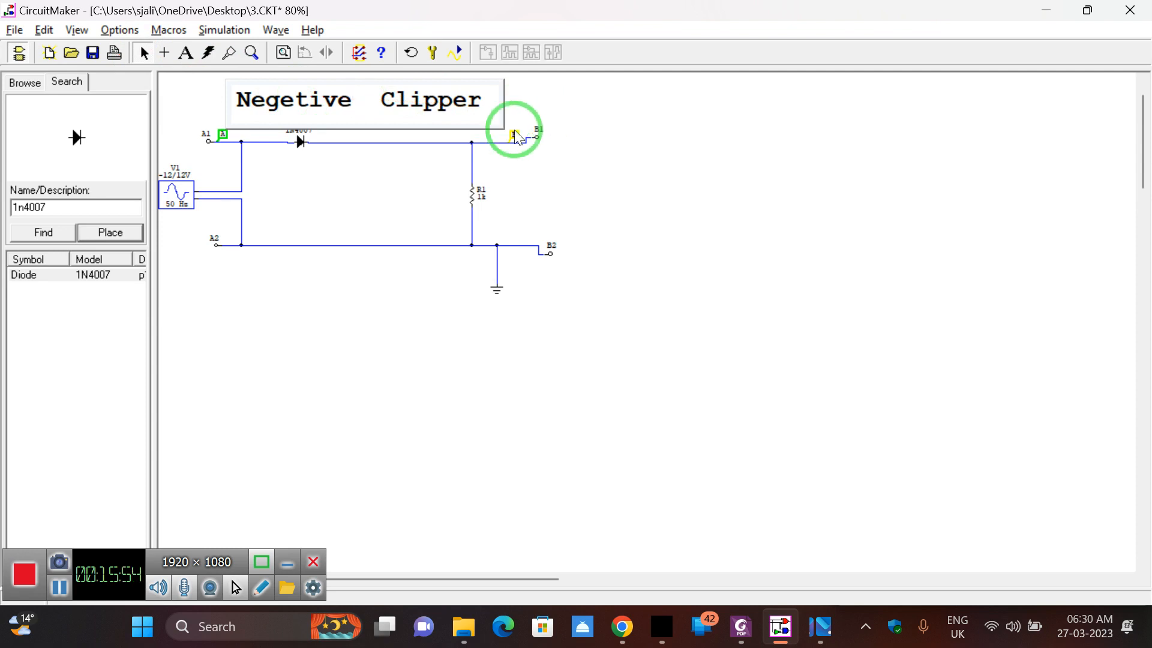
# - Widen the title box and insert "Series" before "Clipper" so the title reads "Negetive Series Clipper", checking the clipper diagrams in the PDF manual
pyautogui.click(511, 104)
pyautogui.moveTo(511, 105); pyautogui.dragTo(549, 104)
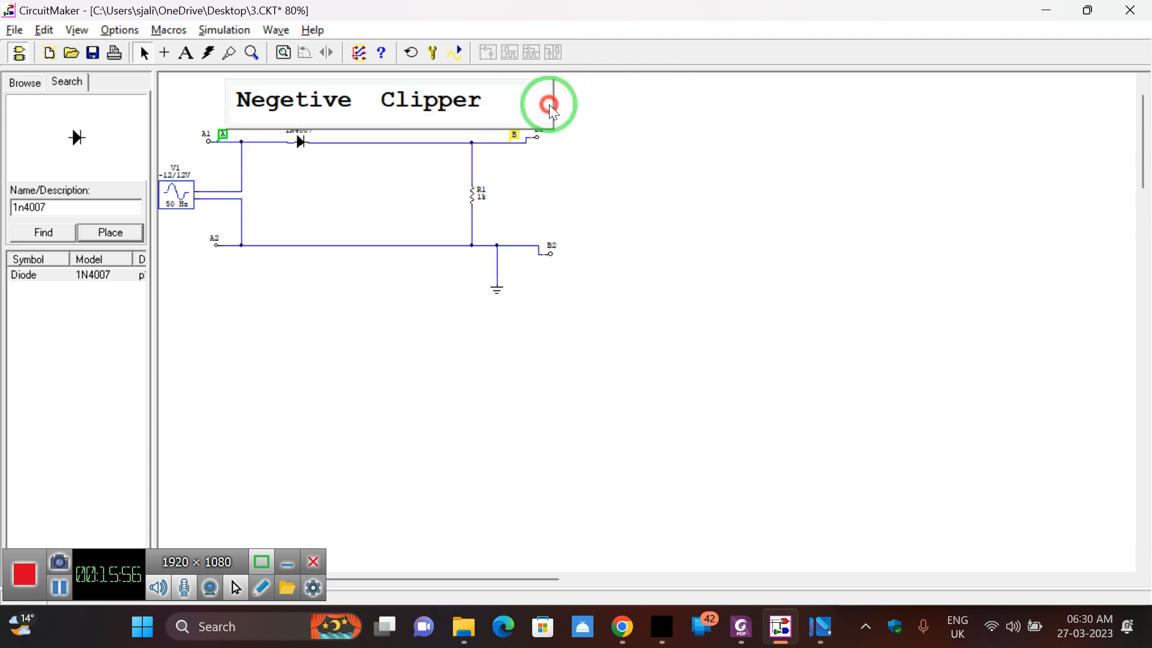
pyautogui.click(379, 95)
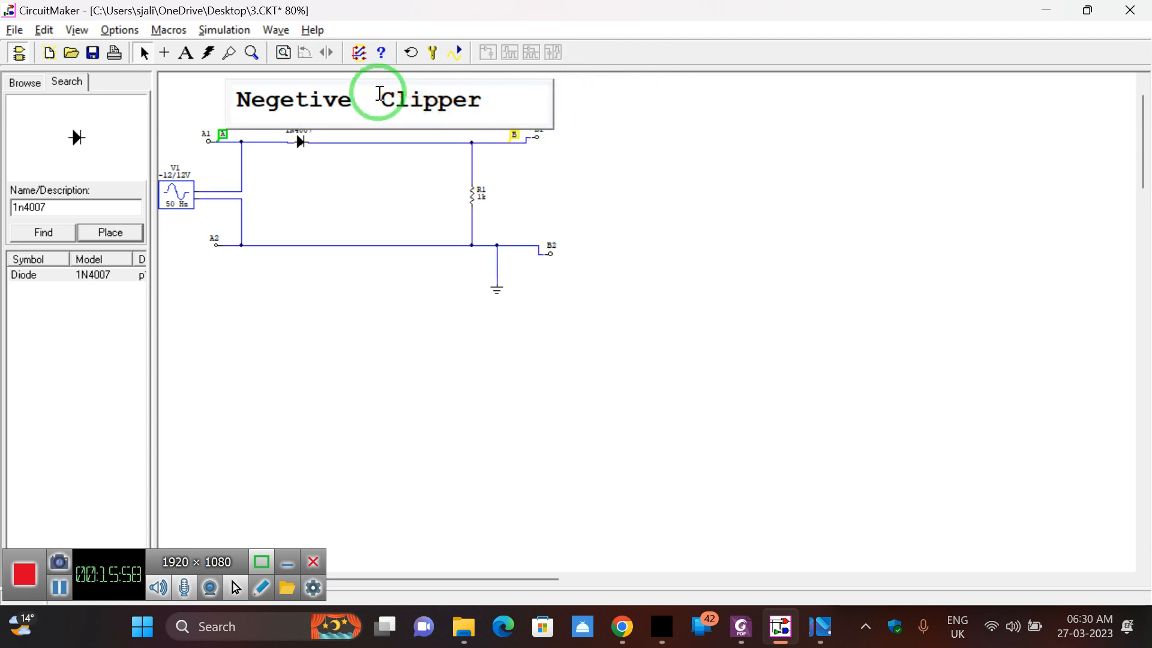
pyautogui.write('Seri')
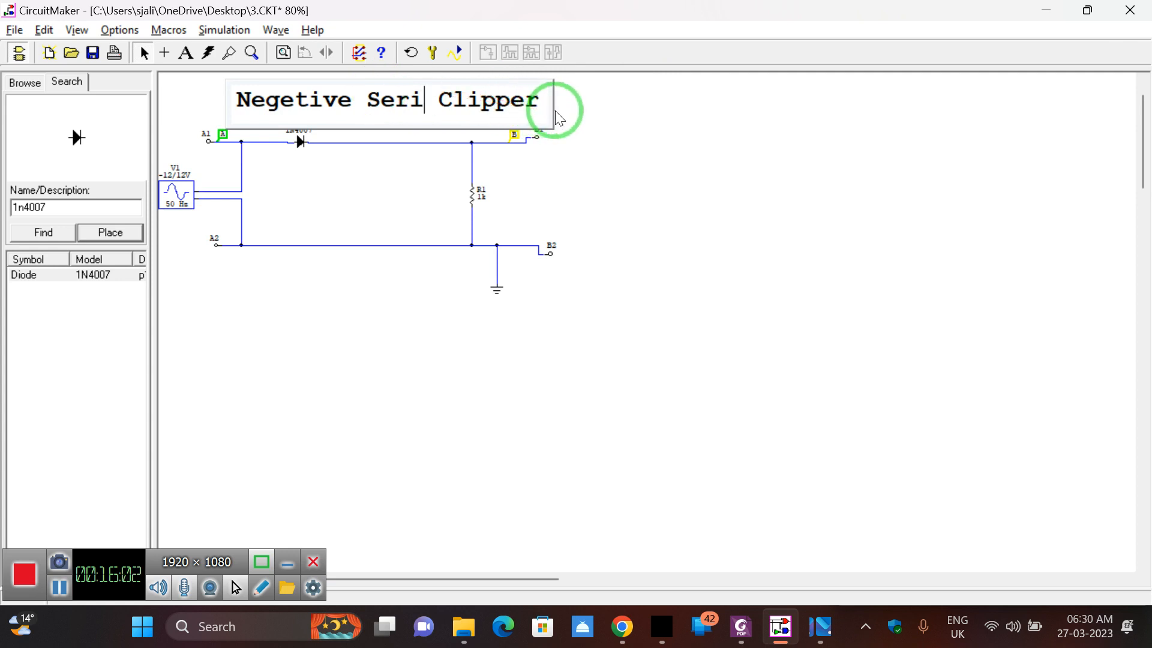
pyautogui.moveTo(548, 111); pyautogui.dragTo(599, 110)
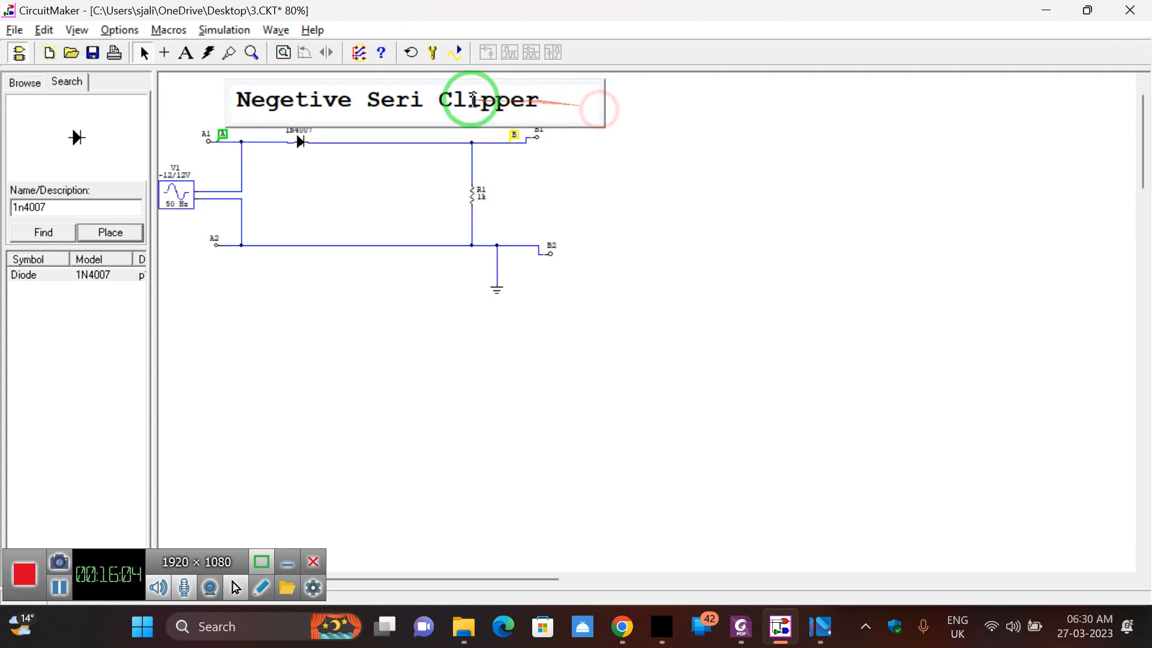
pyautogui.write('s')
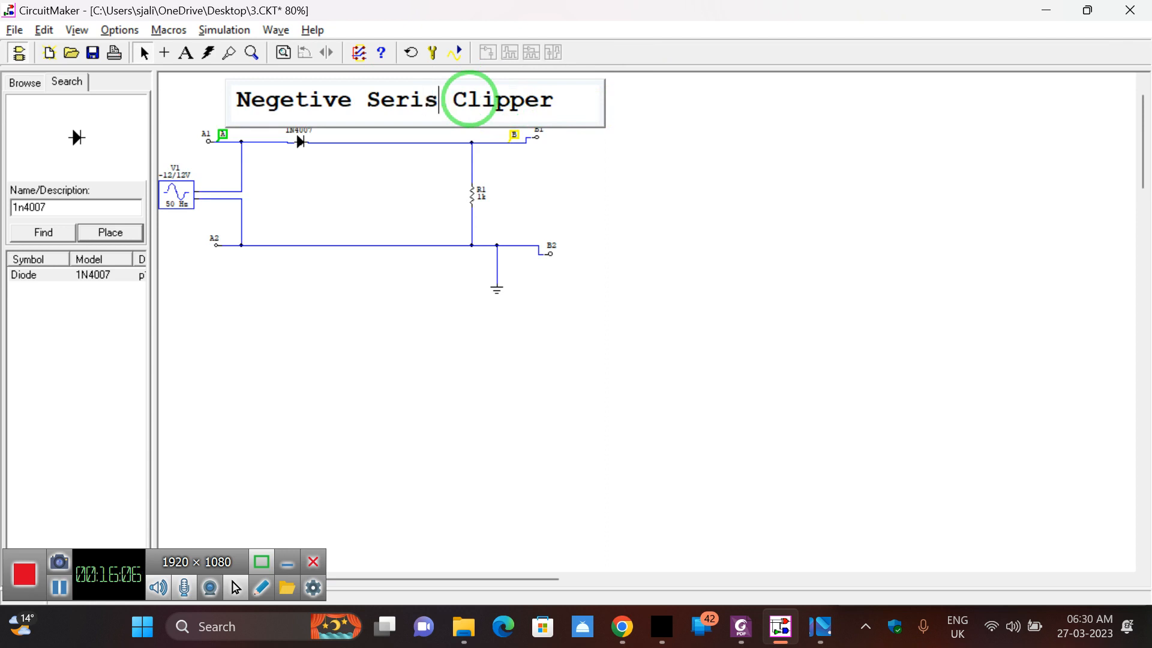
pyautogui.press('BackSpace')
pyautogui.press('BackSpace')
pyautogui.write('ies')
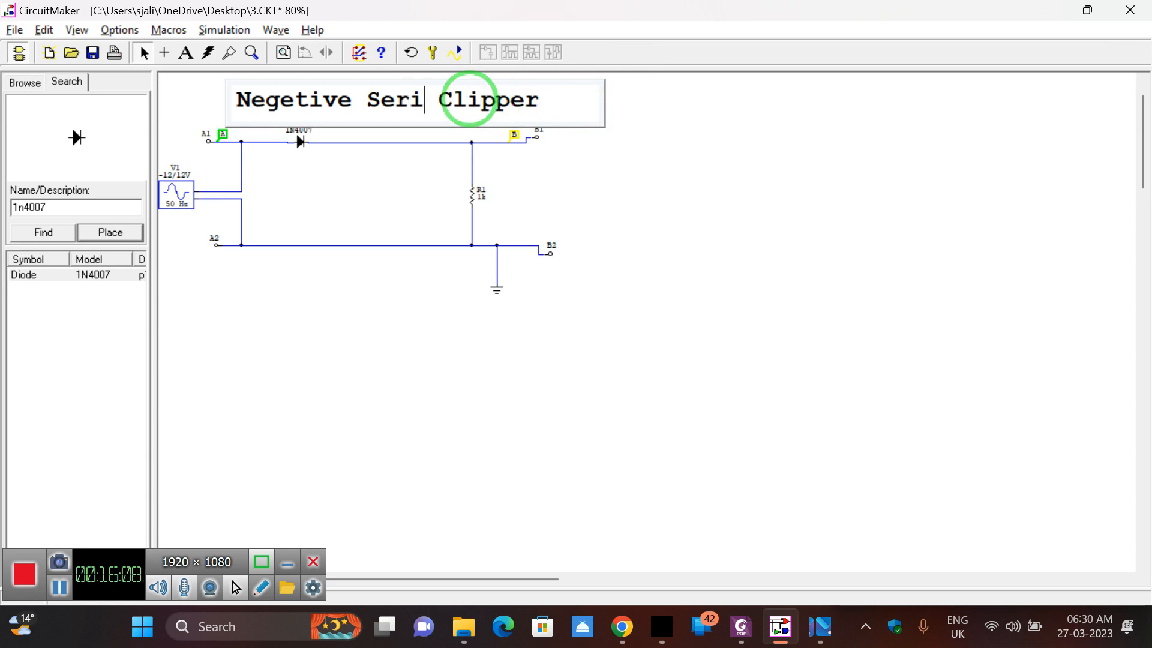
pyautogui.hotkey('alt', 'Tab')
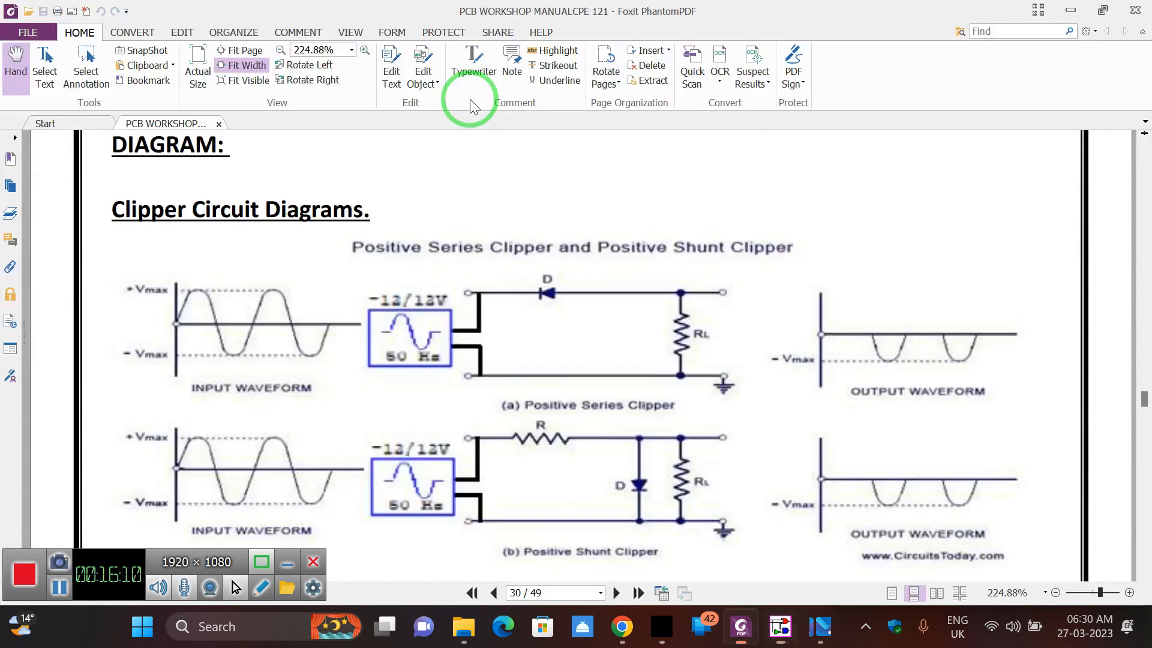
pyautogui.hotkey('alt', 'Tab')
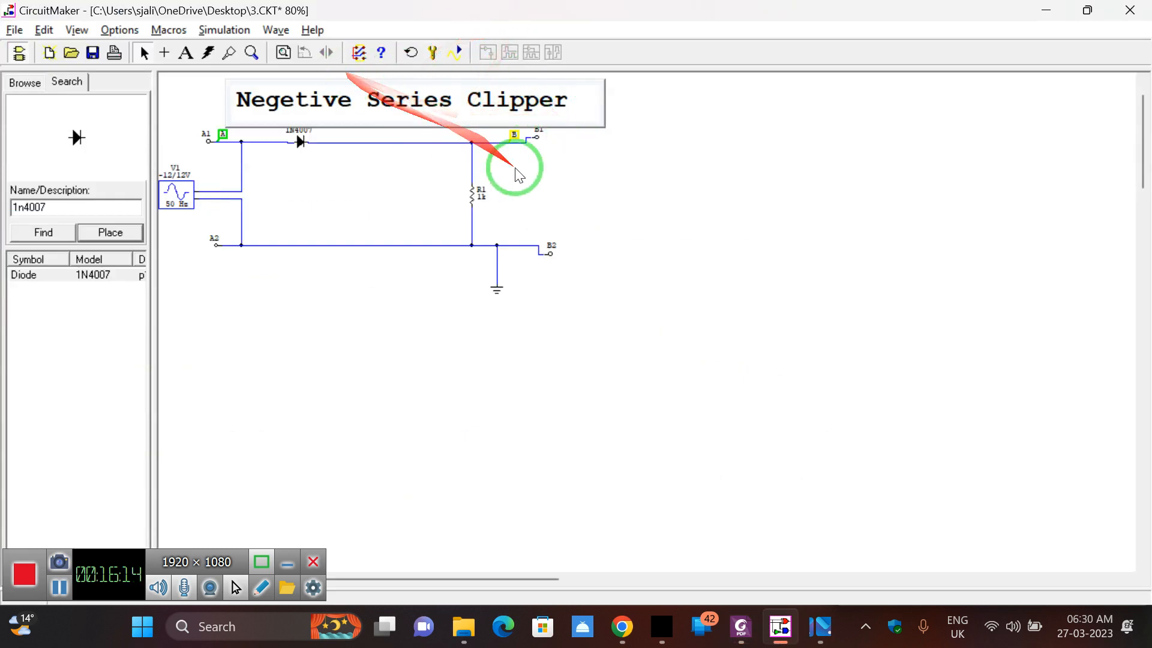
pyautogui.hotkey('alt', 'Tab')
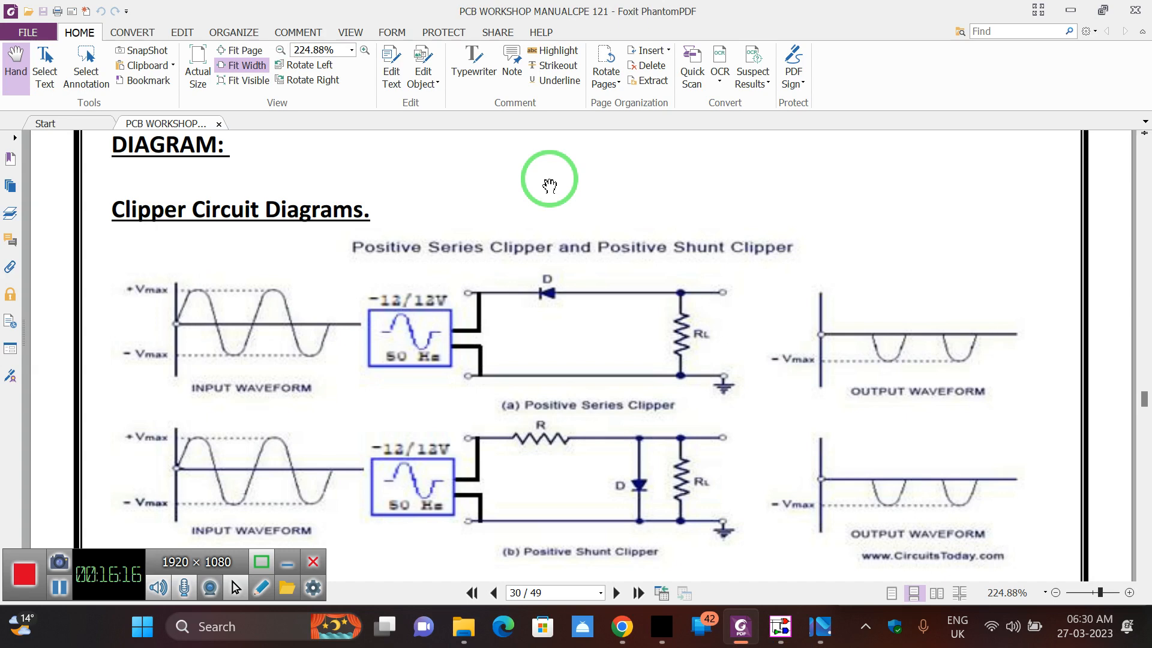
pyautogui.hotkey('alt', 'Tab')
pyautogui.click(642, 192)
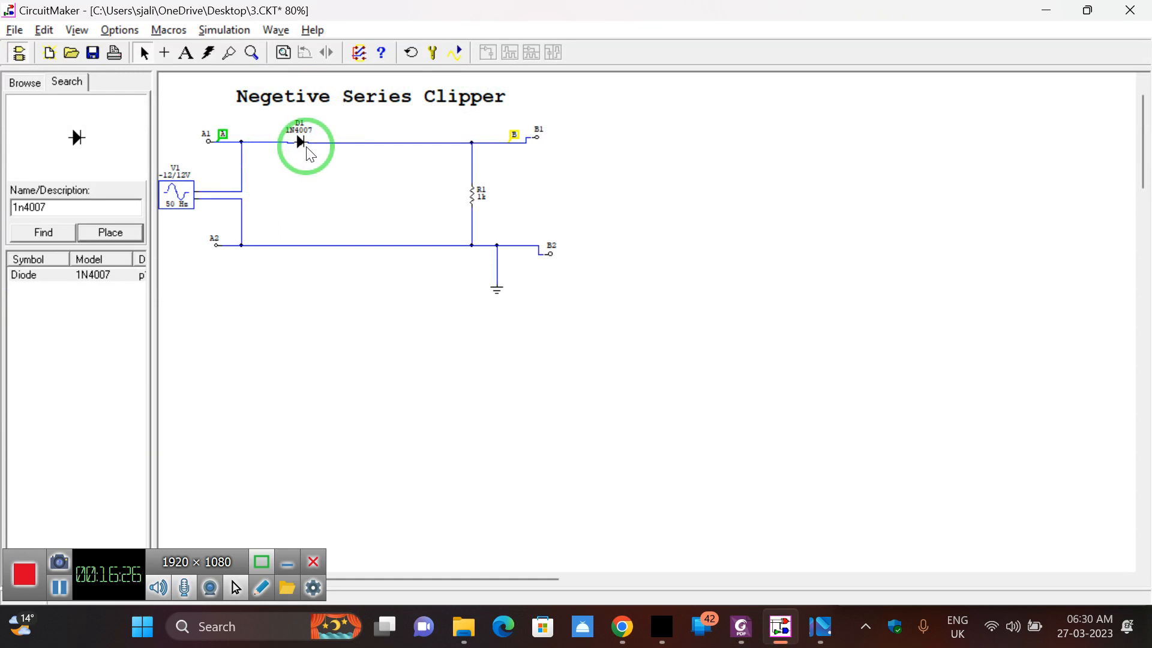
# - Save the circuit, run the simulation to plot the waveforms at A1 and B1, and stop the simulation
pyautogui.click(94, 57)
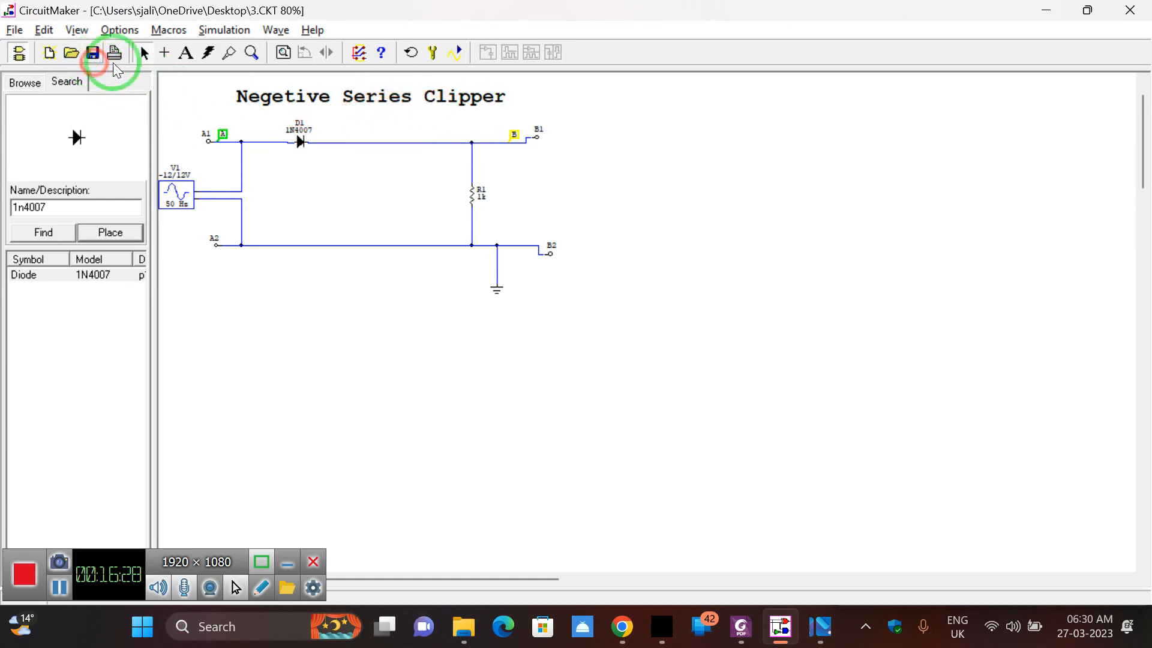
pyautogui.click(454, 53)
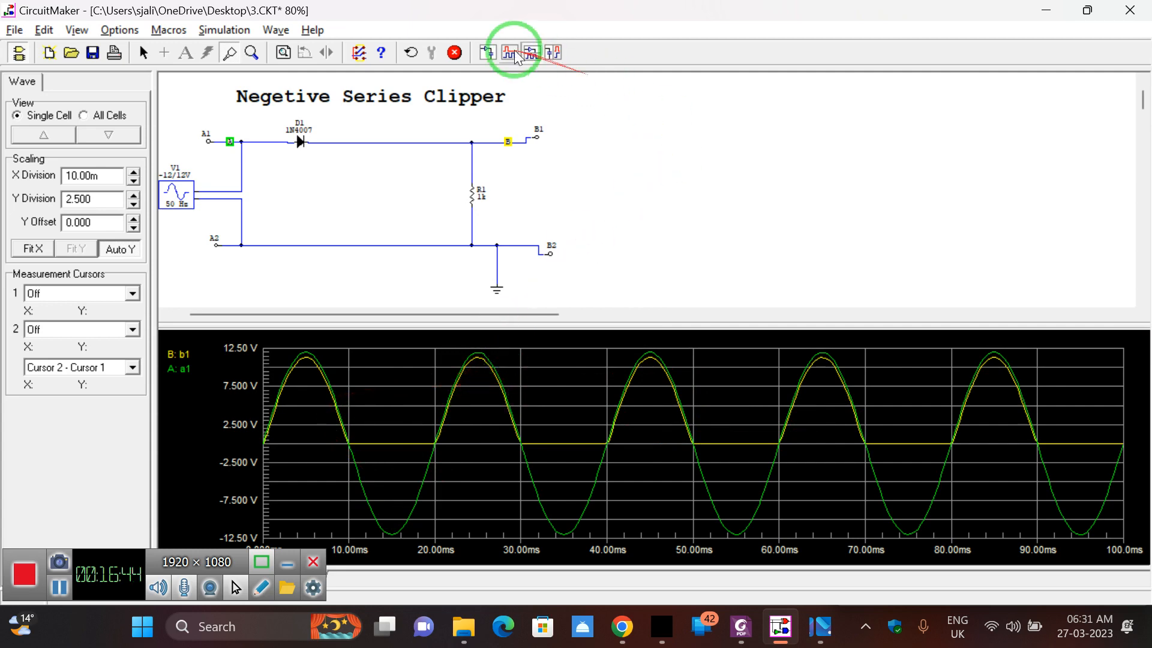
pyautogui.click(454, 54)
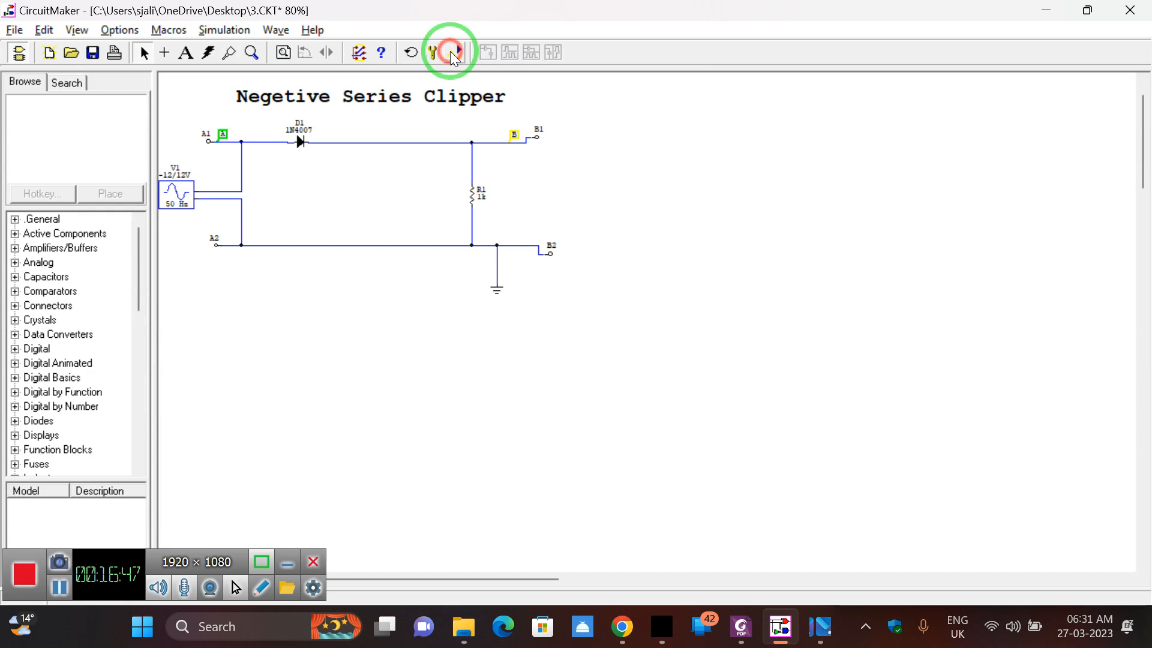
# - Replace "Negetive" with "Positive" at the start of the circuit title, trimming "Series" to "ries" and widening the title box
pyautogui.doubleClick(283, 94)
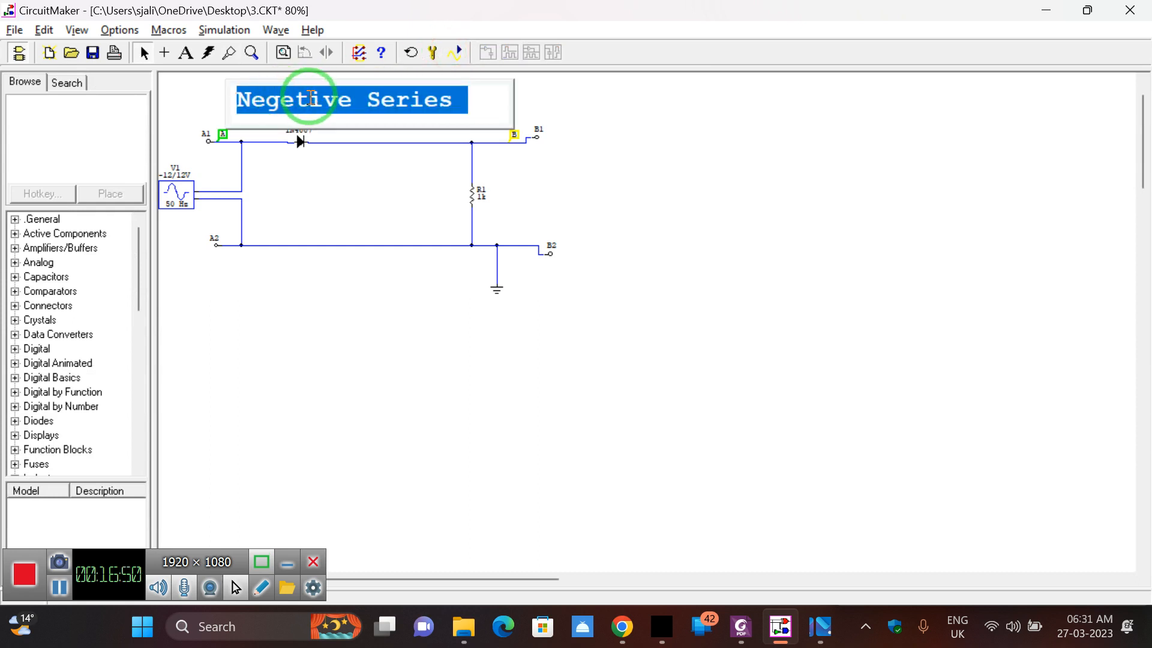
pyautogui.doubleClick(297, 97)
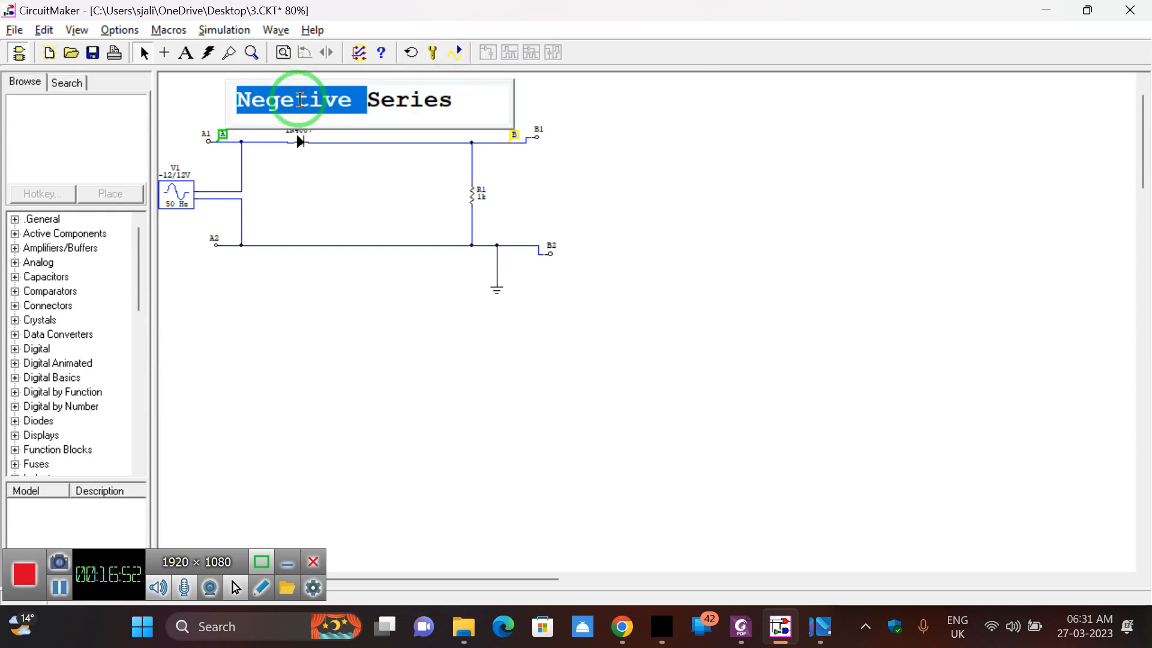
pyautogui.write('PosiSeries Clipper')
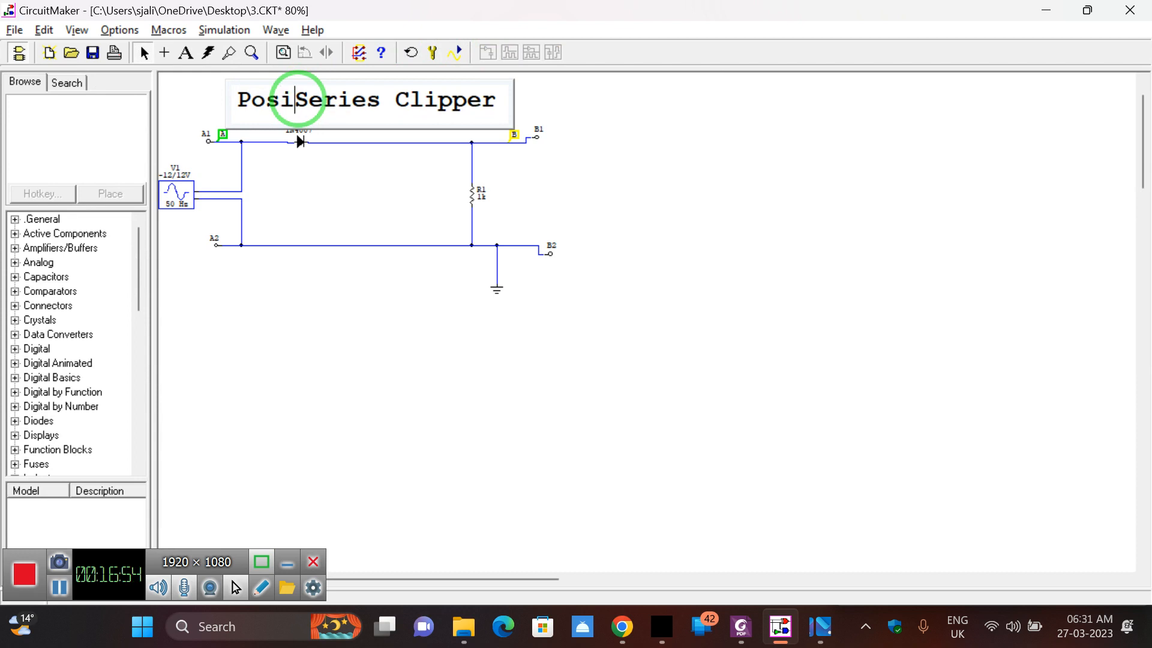
pyautogui.press('BackSpace')
pyautogui.press('Delete')
pyautogui.press('Delete')
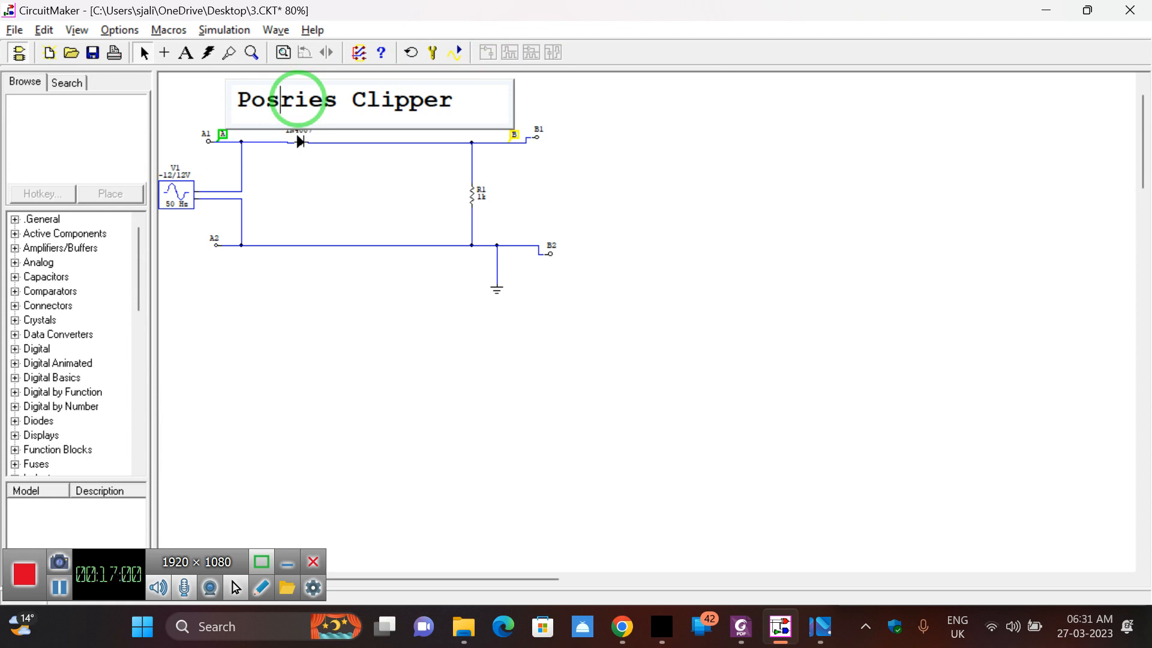
pyautogui.write('iti')
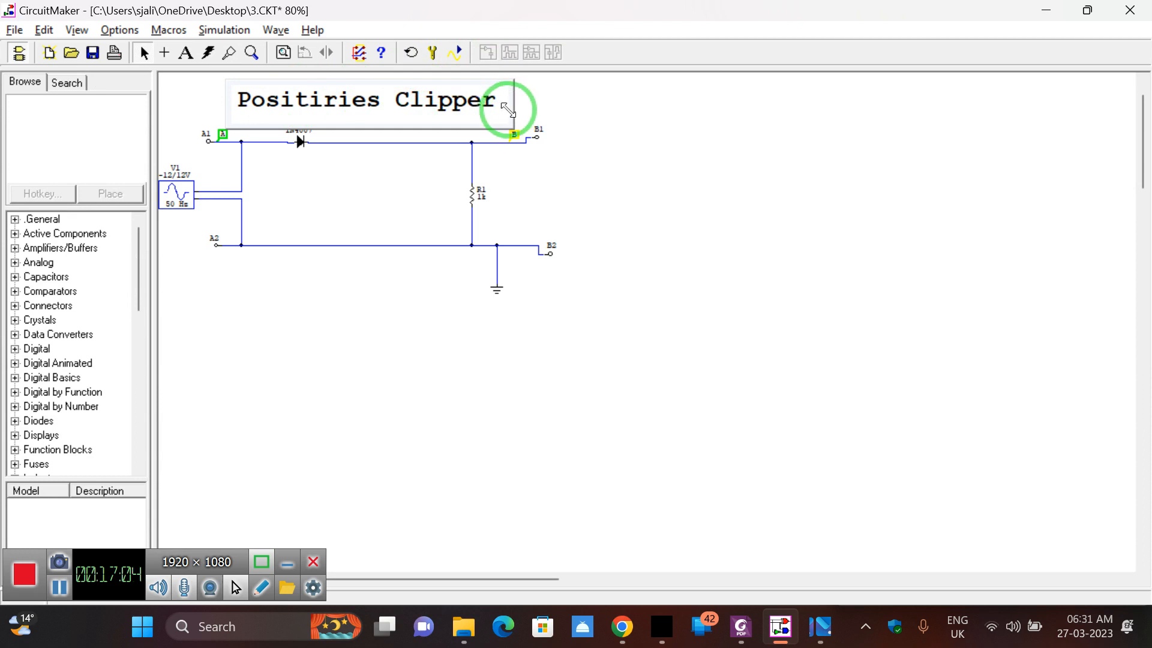
pyautogui.moveTo(511, 108); pyautogui.dragTo(598, 108)
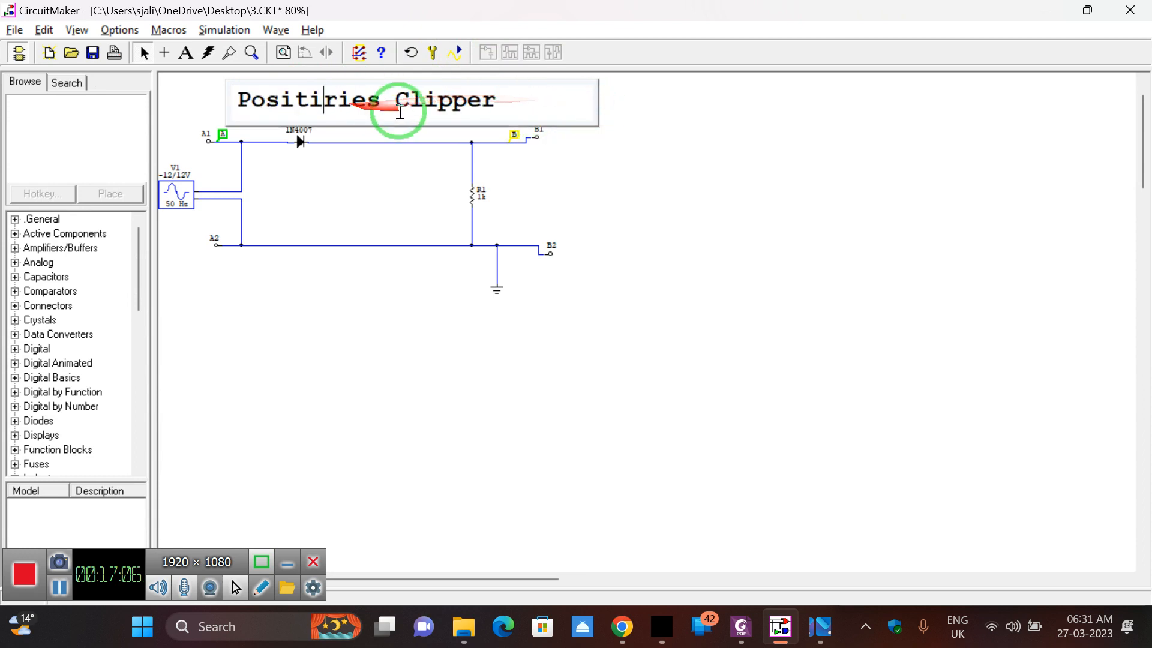
pyautogui.write('ve')
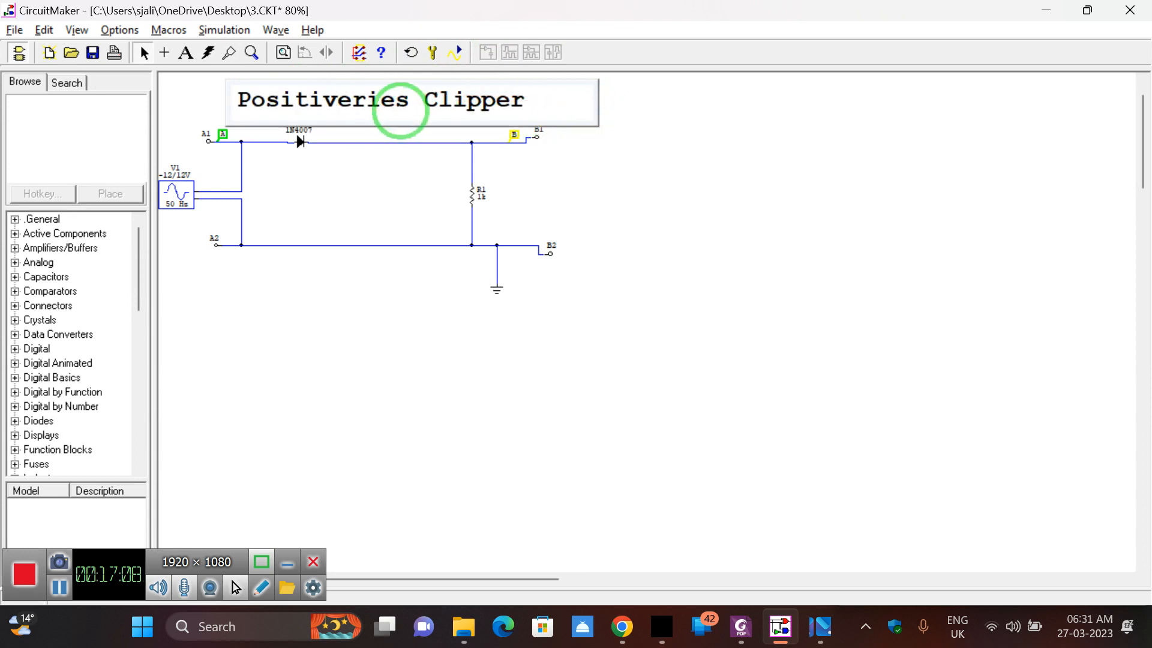
# - Replace the leftover "ries" in the title with "Shunt" so it reads "Positive Shunt Clipper"
pyautogui.click(385, 106)
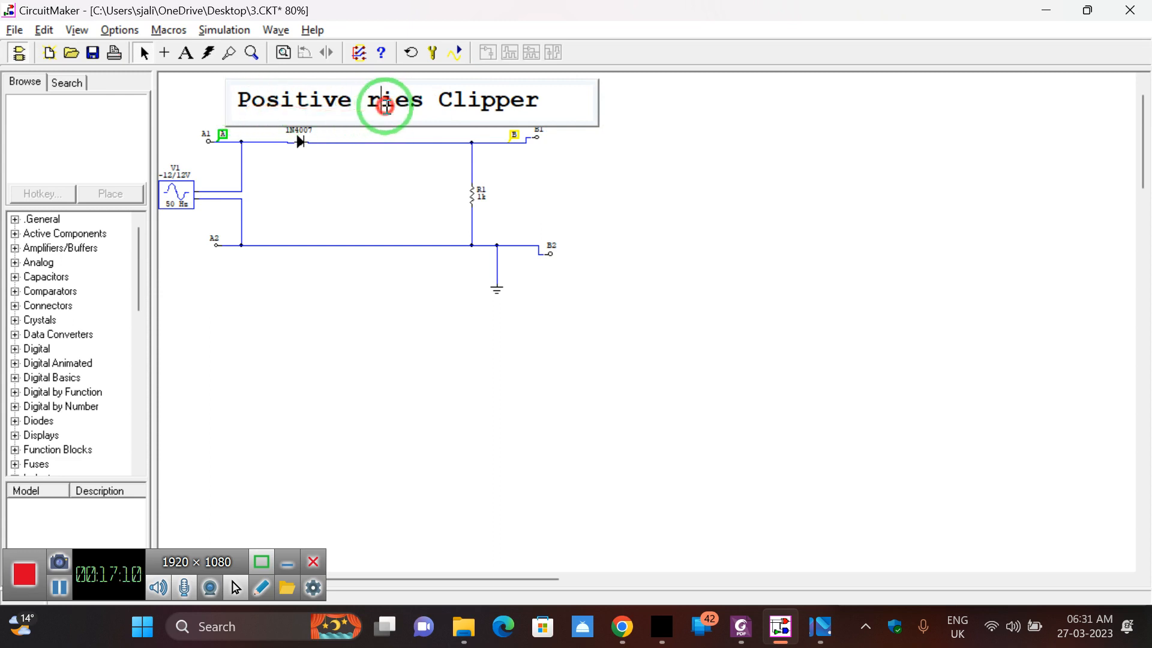
pyautogui.doubleClick(385, 106)
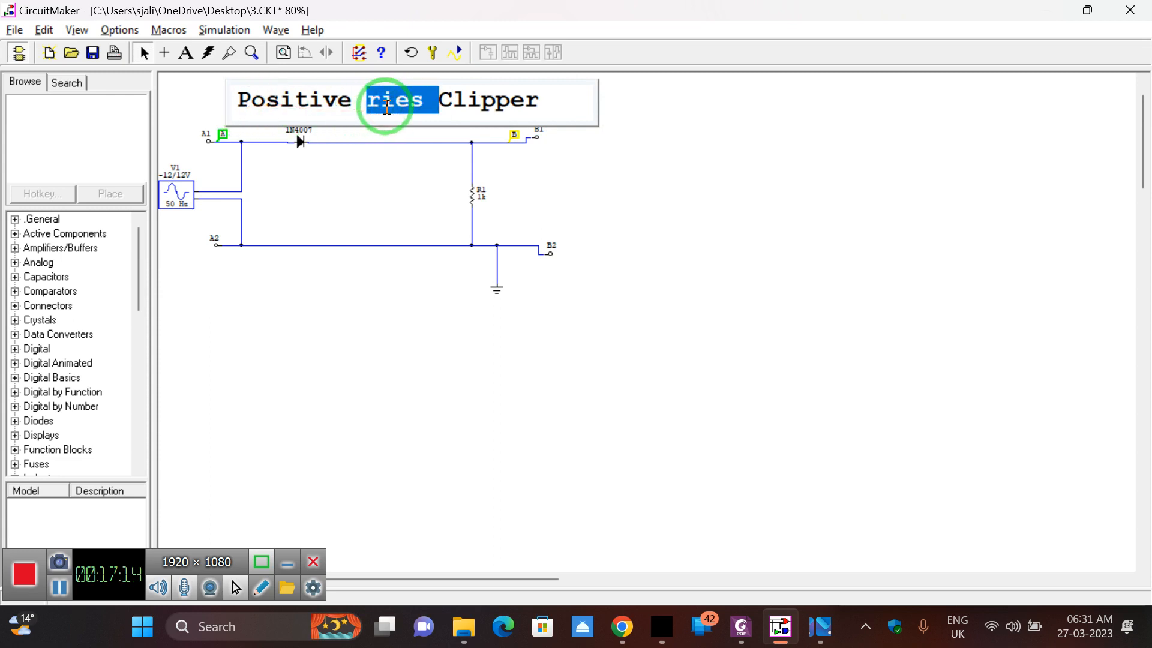
pyautogui.write('Shunt')
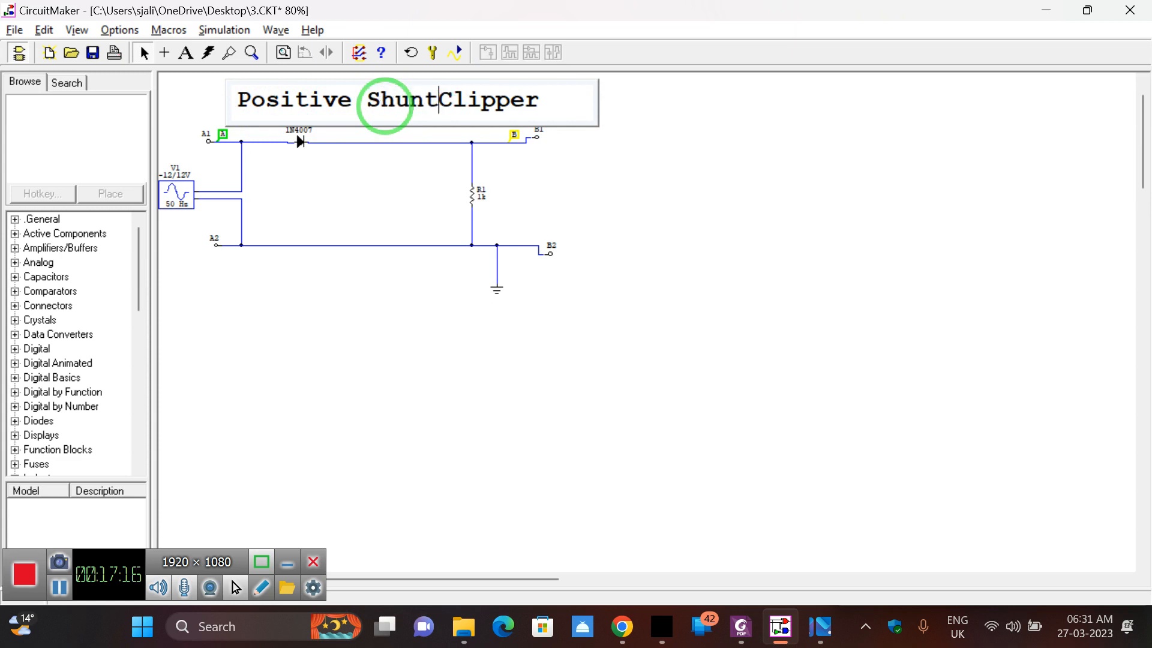
pyautogui.click(647, 216)
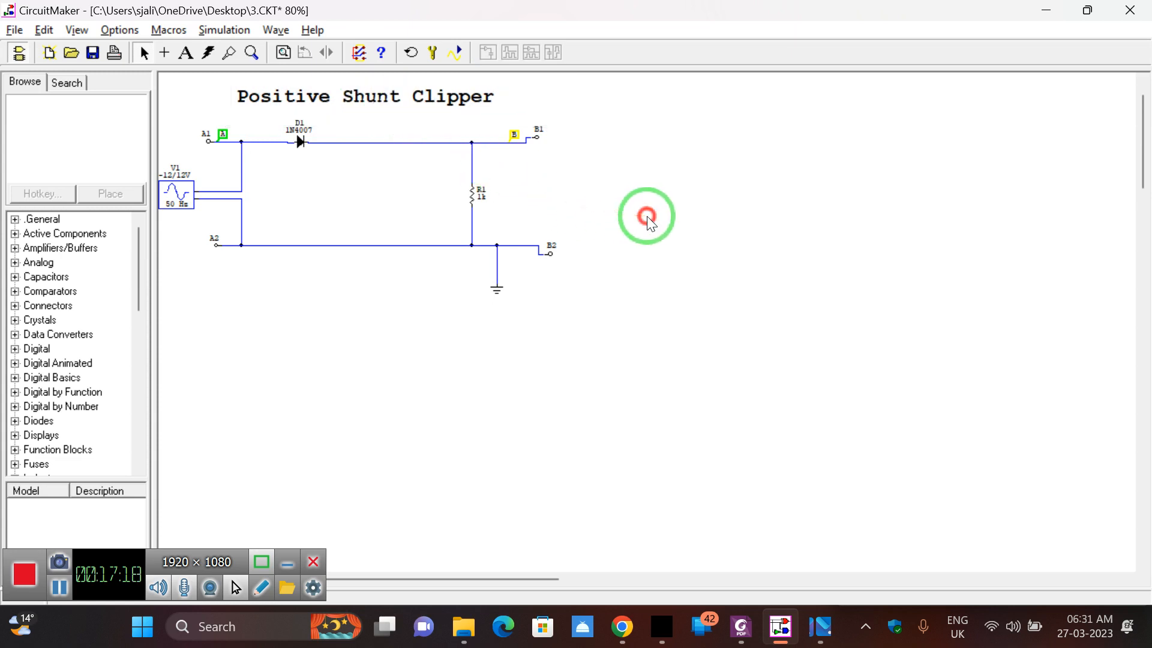
# - Save the circuit as a new file named 2 on the Desktop
pyautogui.click(14, 30)
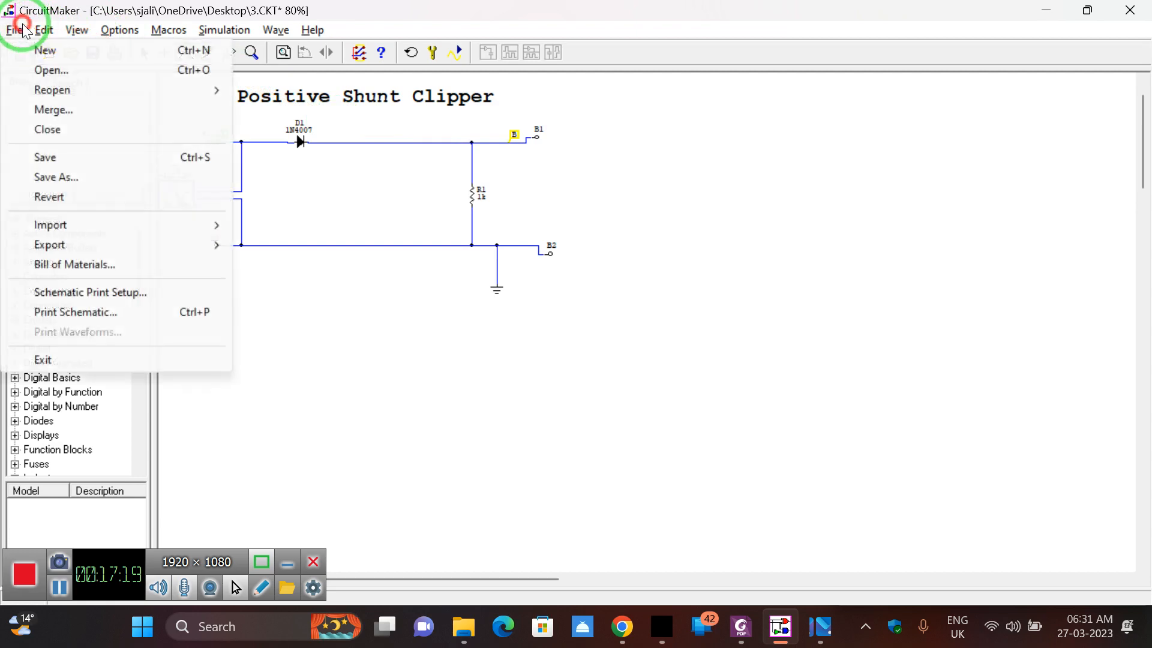
pyautogui.click(57, 178)
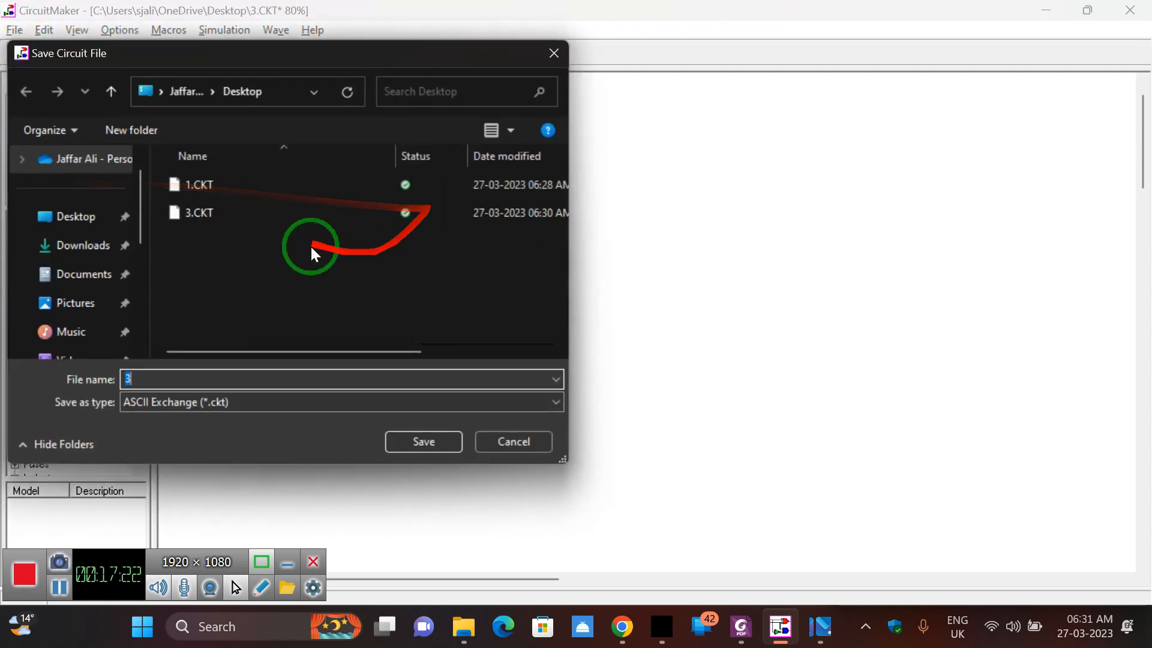
pyautogui.write('2')
pyautogui.press('Return')
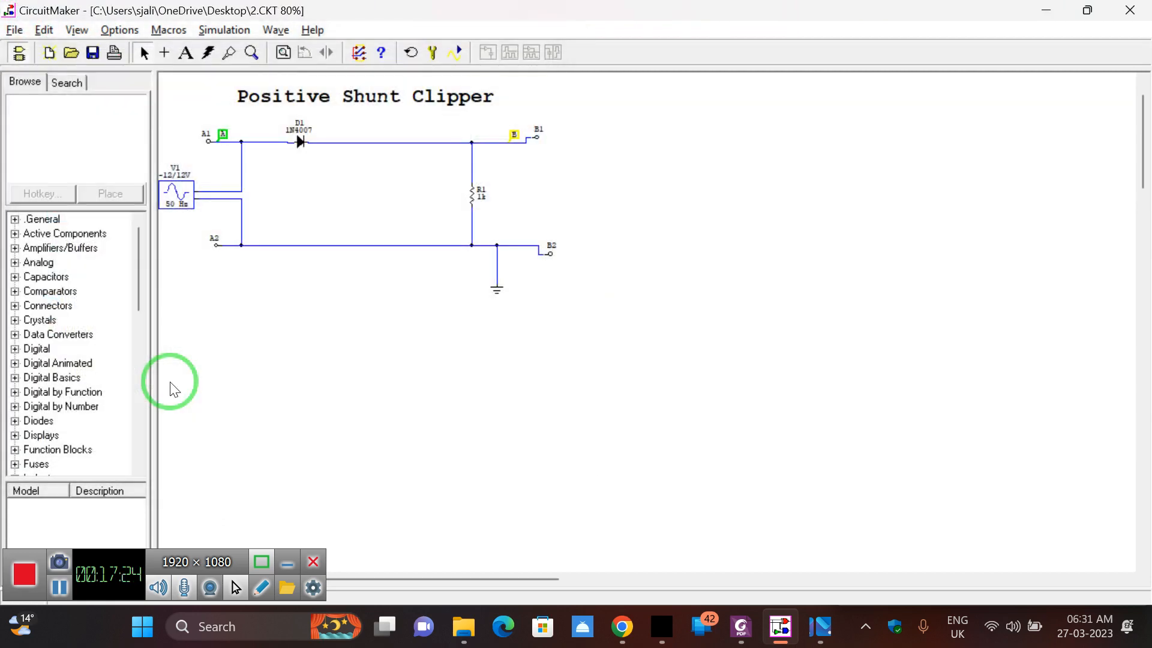
# - Check the Positive Shunt Clipper diagram in the PDF manual and set the 1k resistor's designation to RL
pyautogui.hotkey('alt', 'Tab')
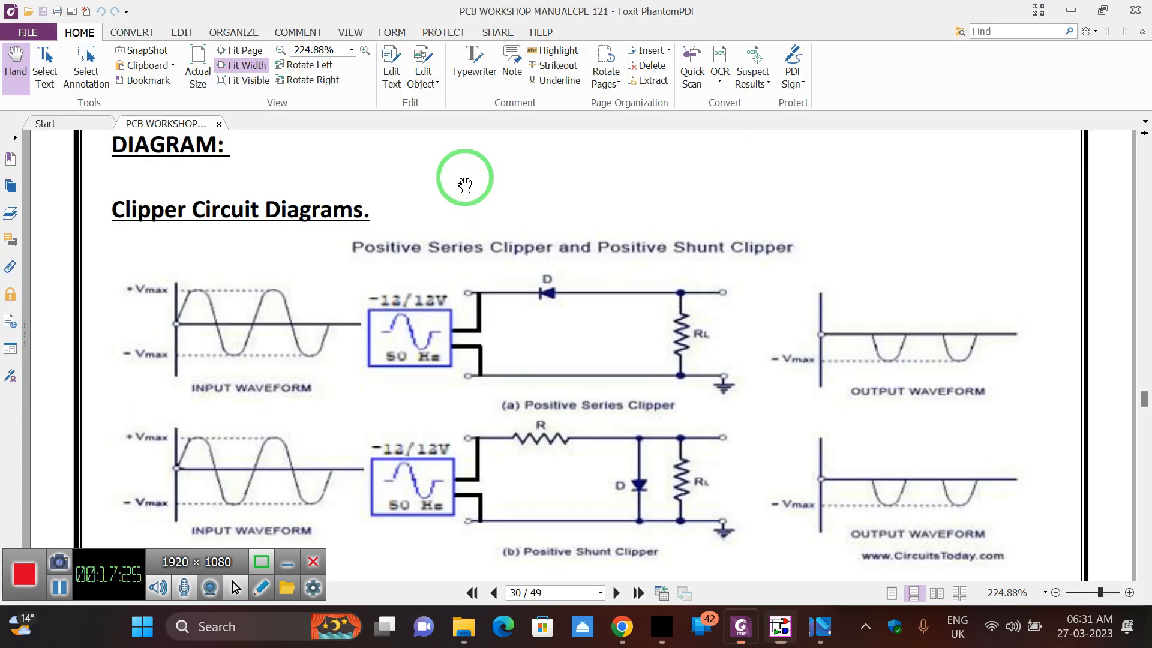
pyautogui.scroll(-4, 608, 454)
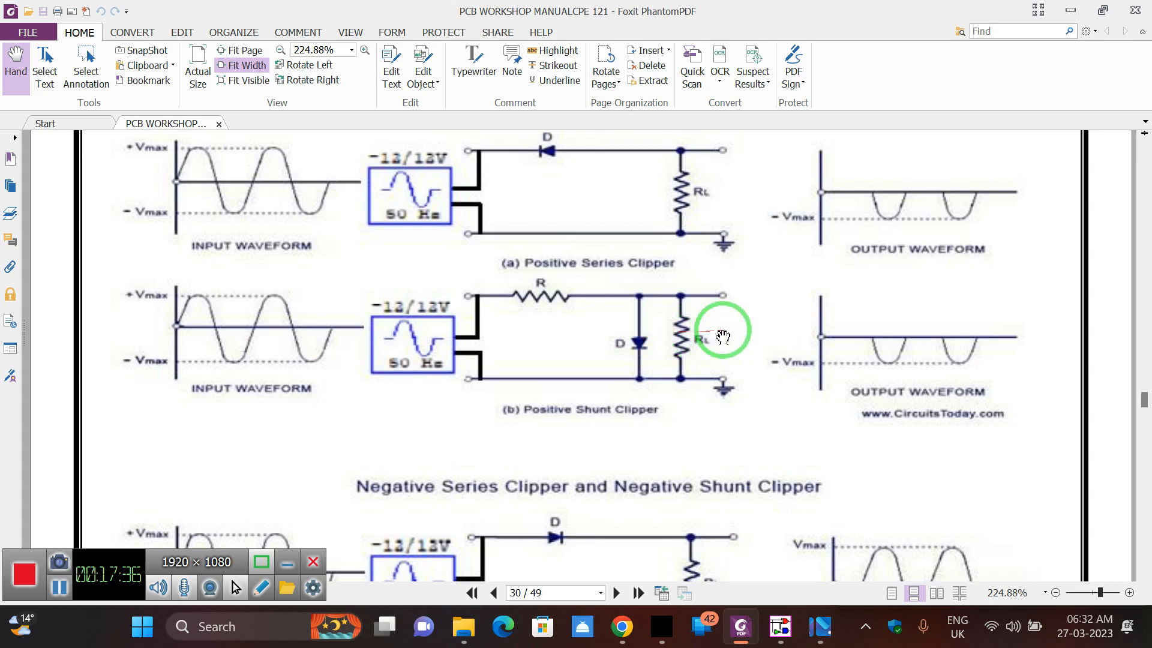
pyautogui.hotkey('alt', 'Tab')
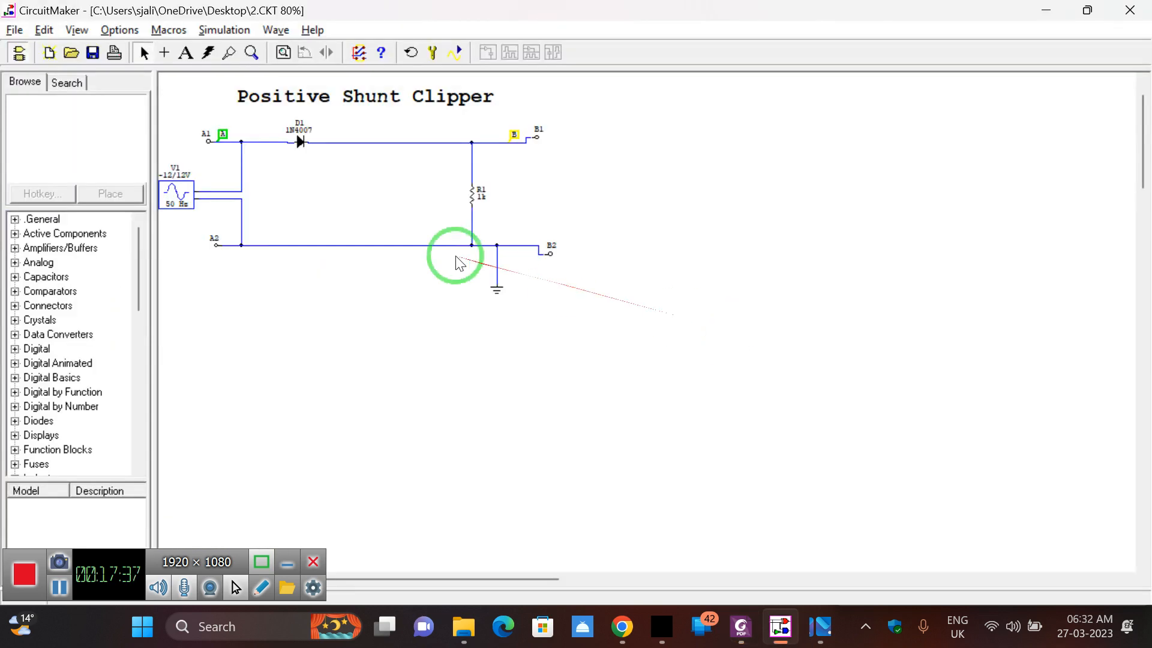
pyautogui.doubleClick(473, 193)
pyautogui.click(541, 189)
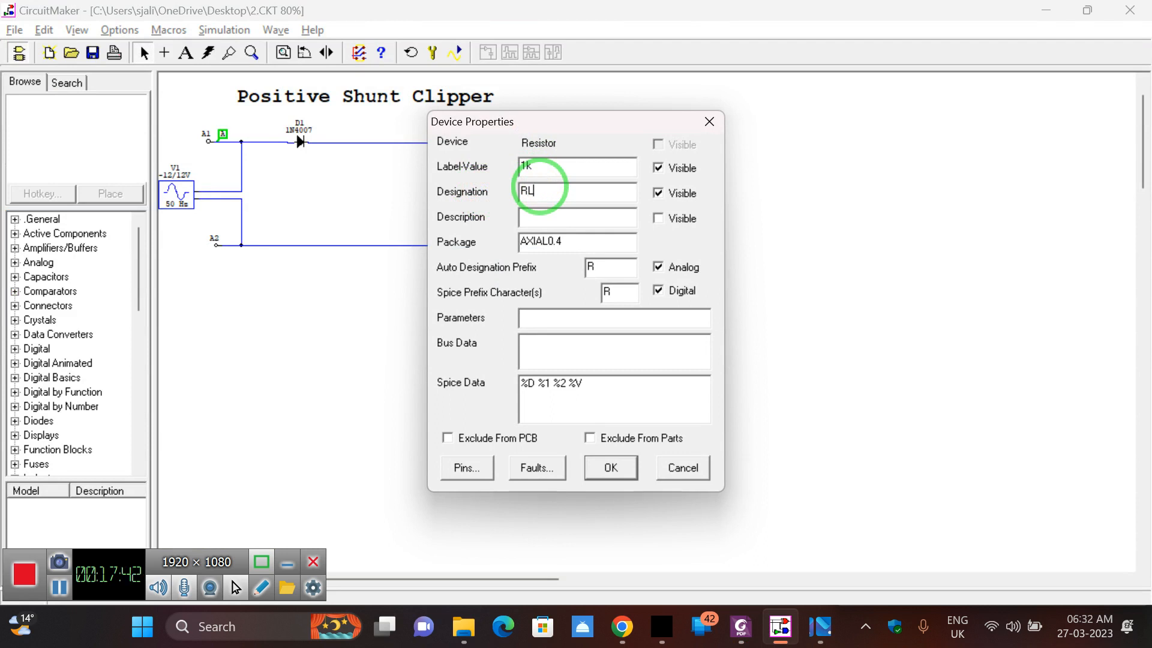
pyautogui.click(602, 468)
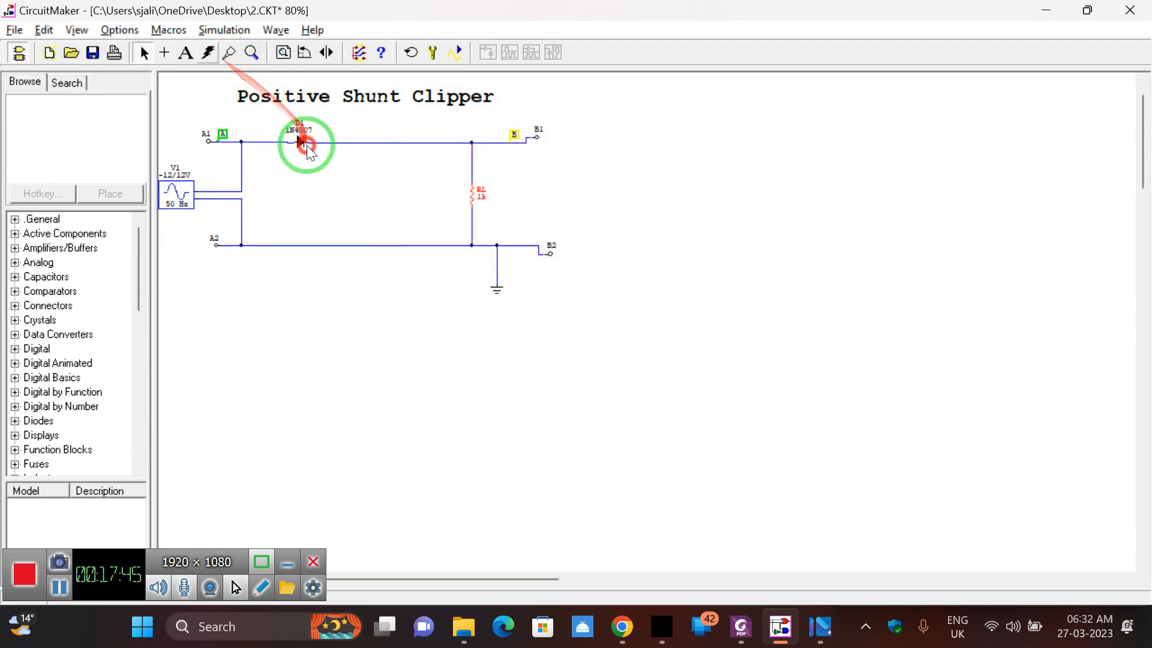
# - Delete the diode in the upper wire, the wire between A1 and the diode, and the A and B probes
pyautogui.click(215, 52)
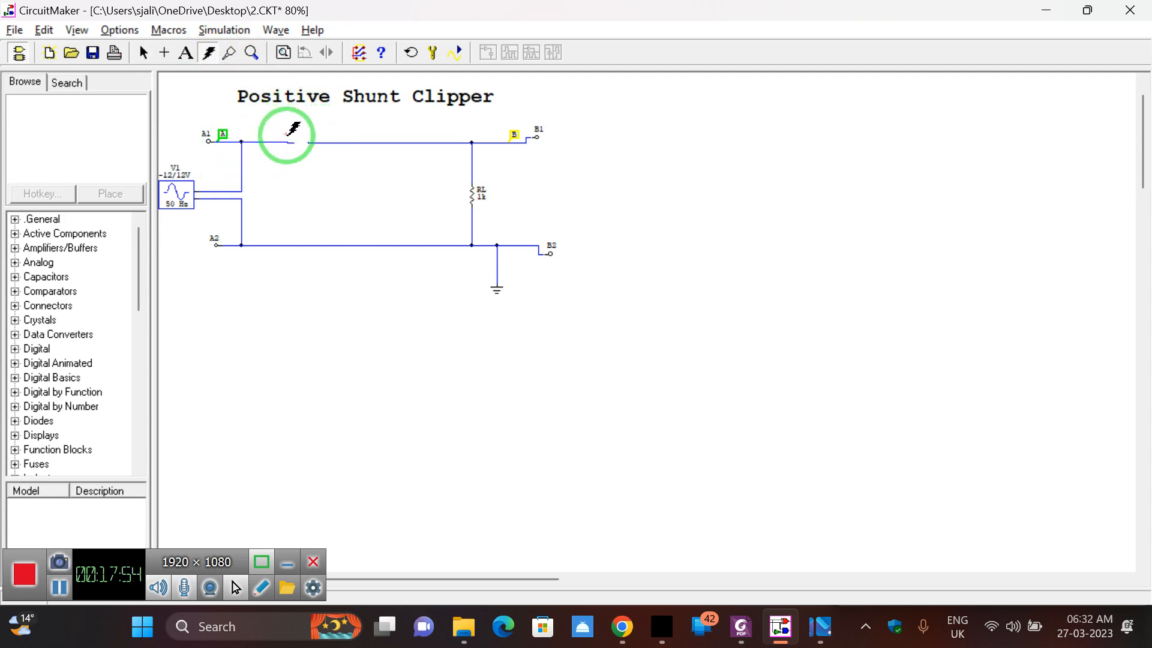
pyautogui.click(209, 52)
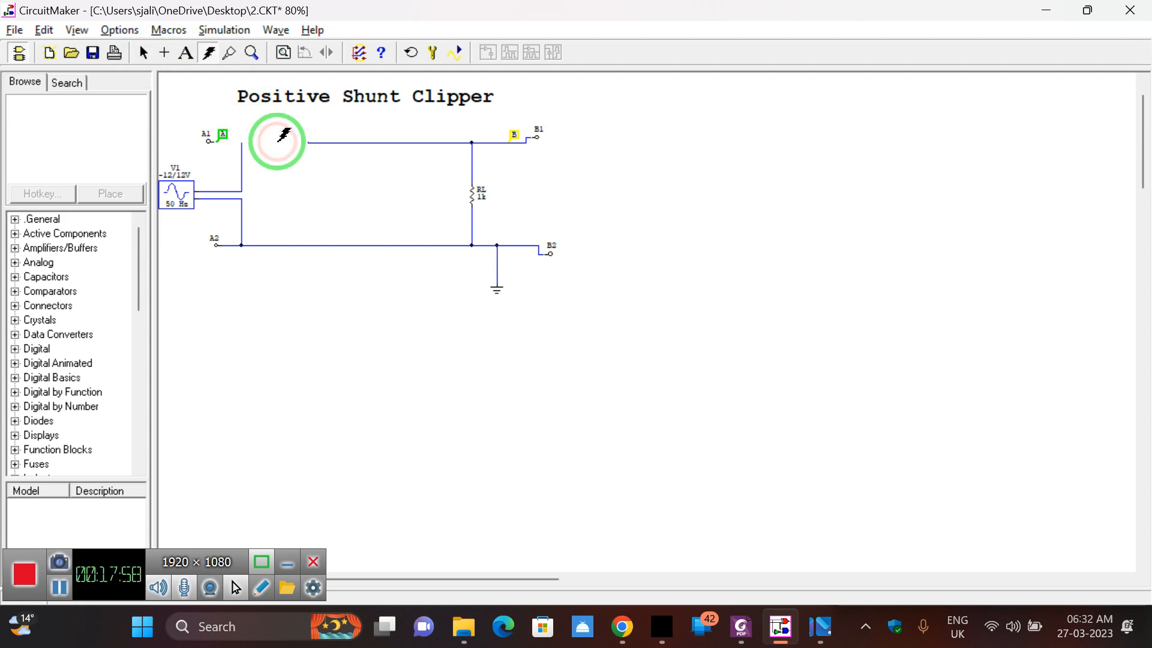
pyautogui.click(222, 137)
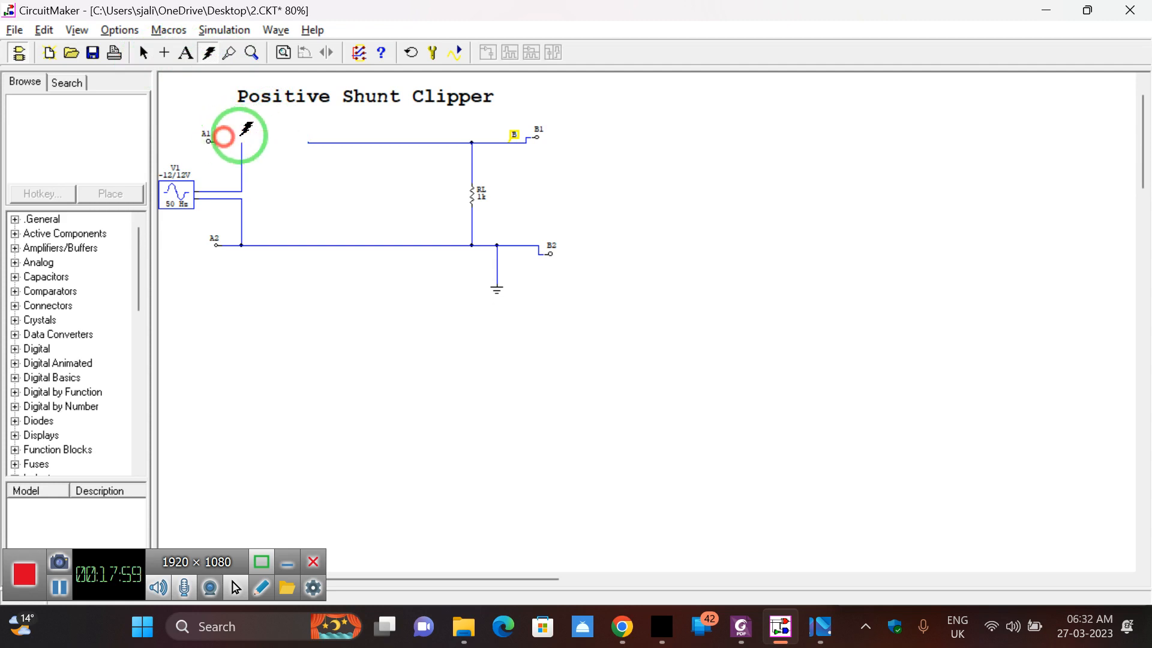
pyautogui.click(514, 134)
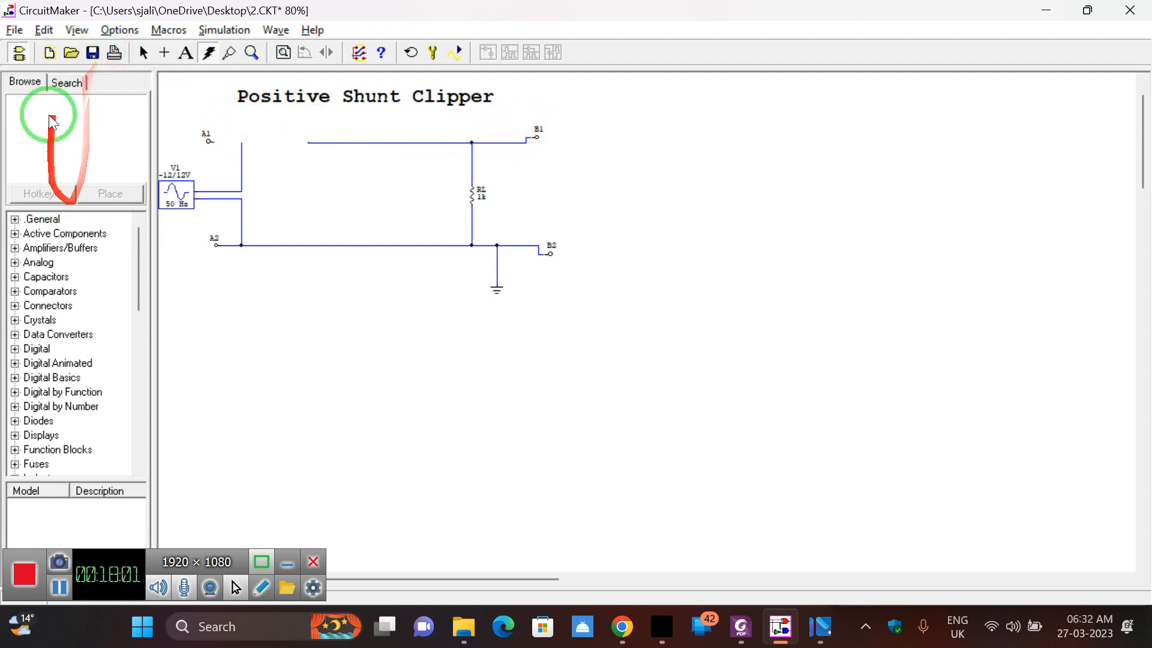
# - Place a 1N4007 diode vertically beside RL, pointing down towards the lower wire as in the manual's shunt clipper diagram
pyautogui.click(67, 85)
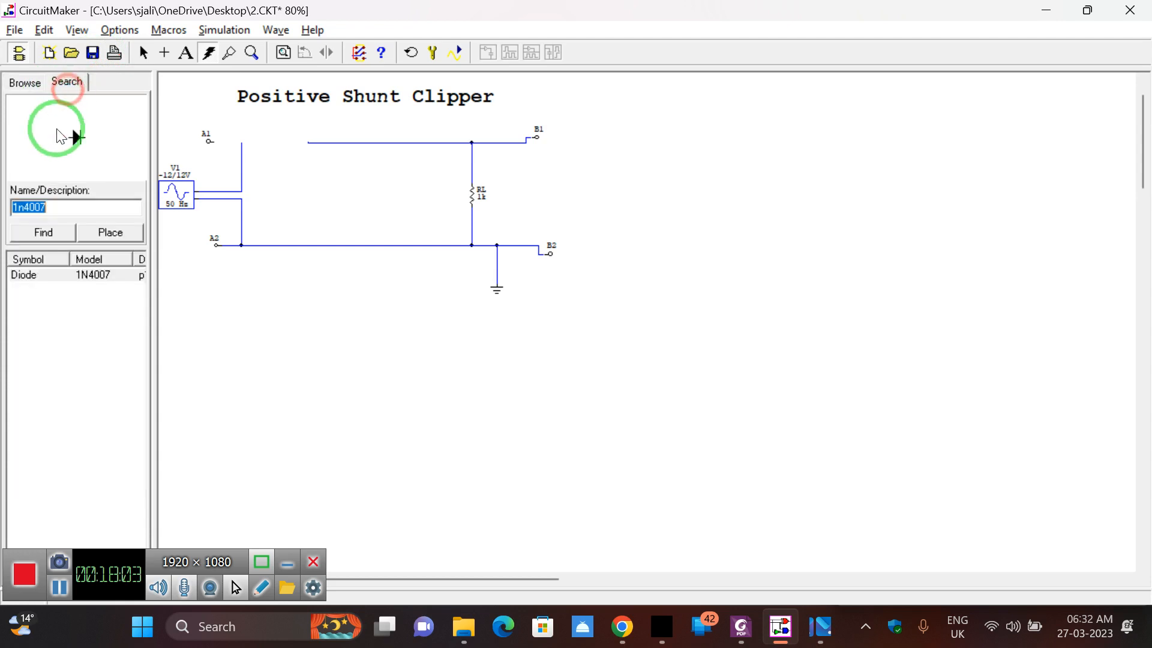
pyautogui.click(103, 231)
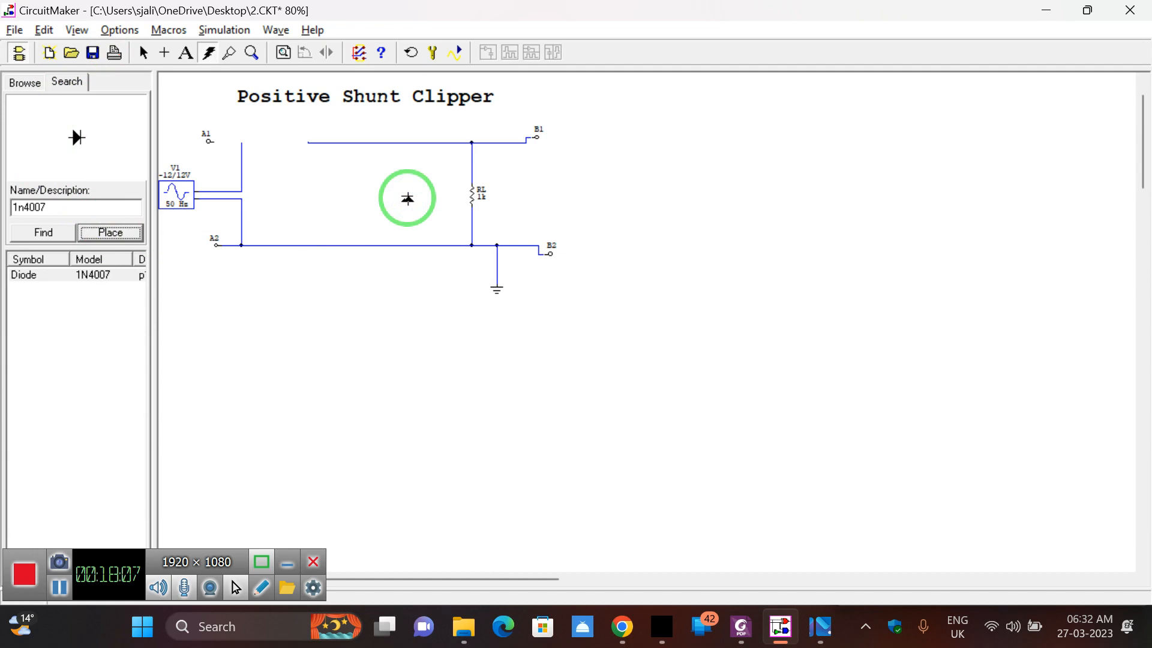
pyautogui.hotkey('alt', 'Tab')
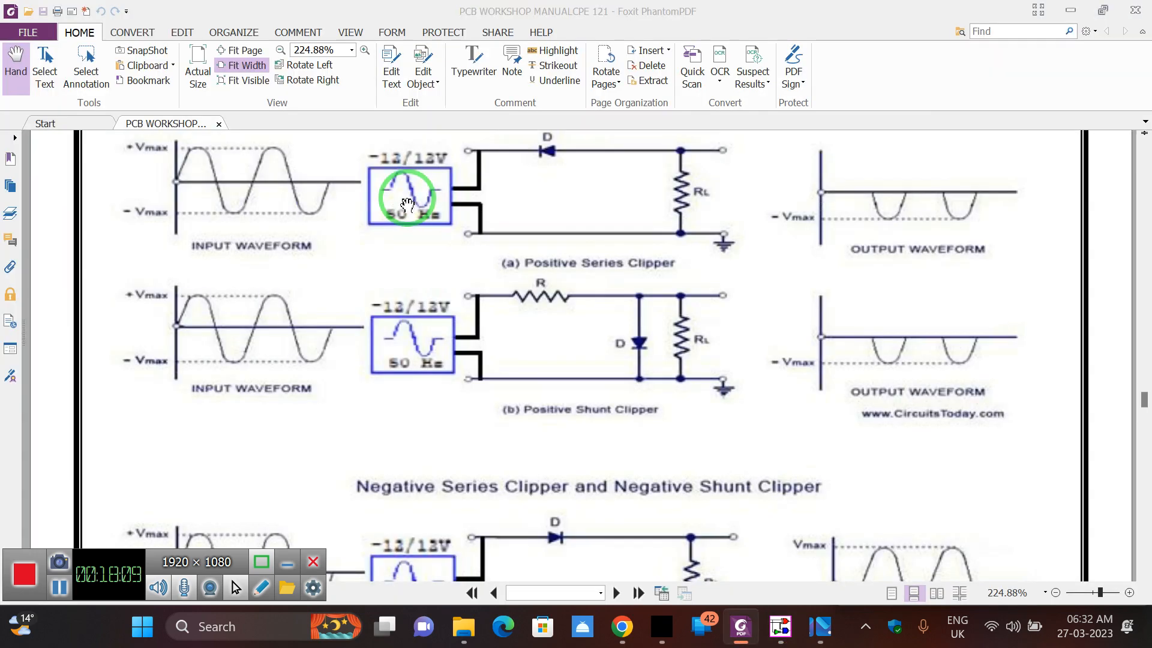
pyautogui.hotkey('alt', 'Tab')
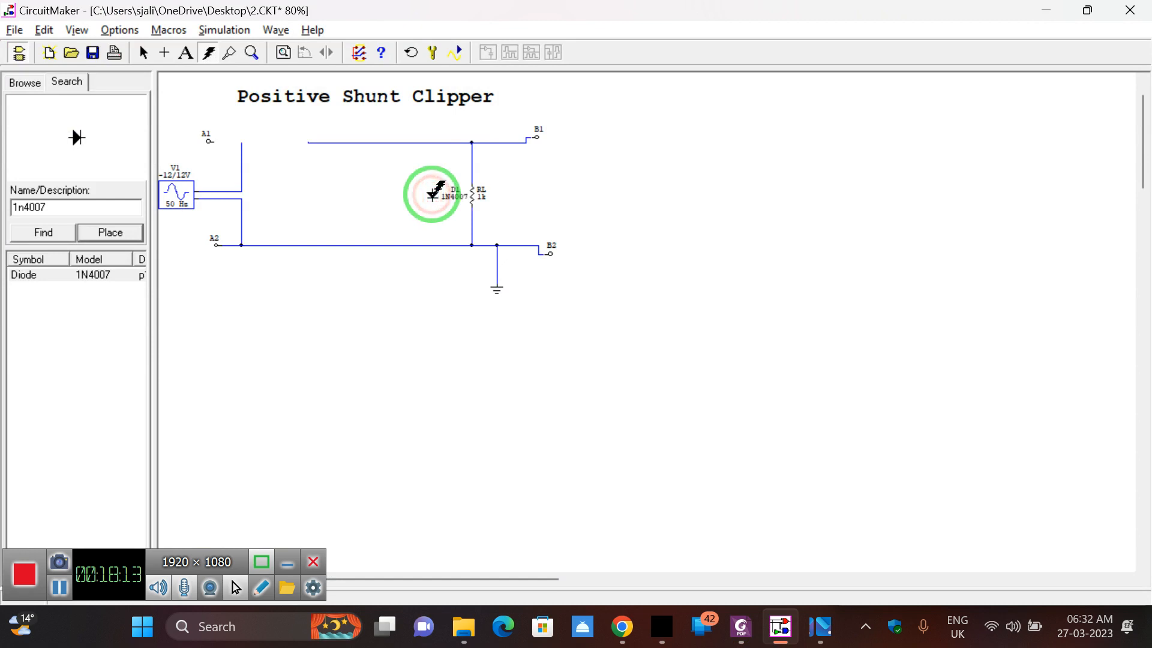
pyautogui.click(432, 193)
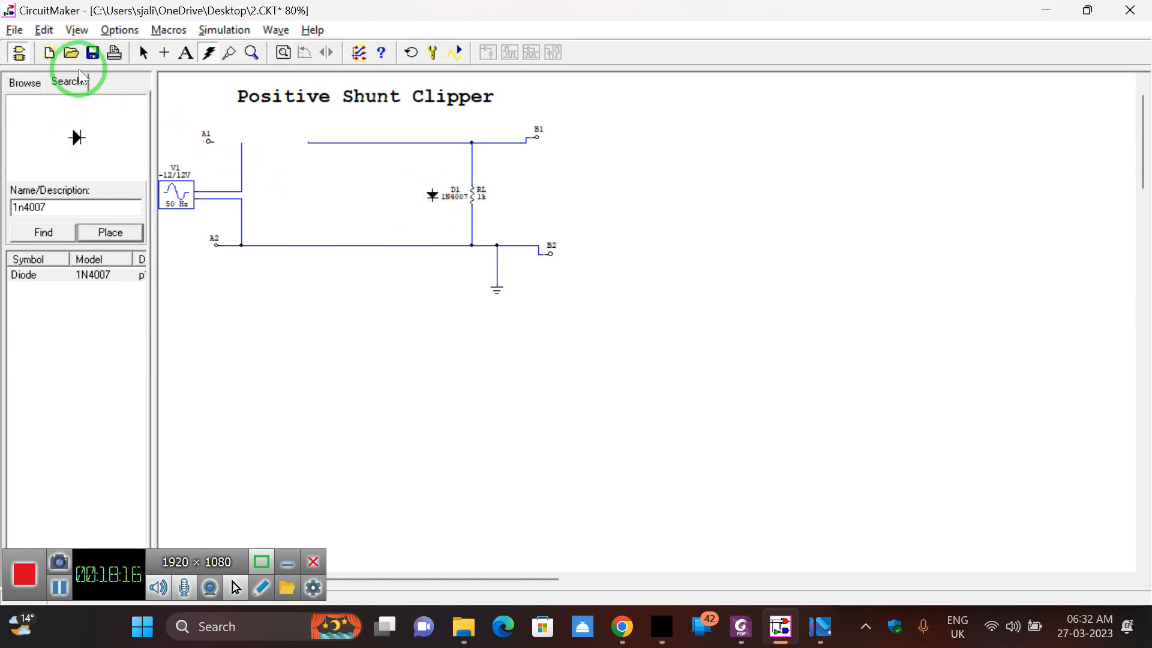
# - Search the parts for "resi" and place a Resistor horizontally at the open end of the upper wire
pyautogui.click(29, 204)
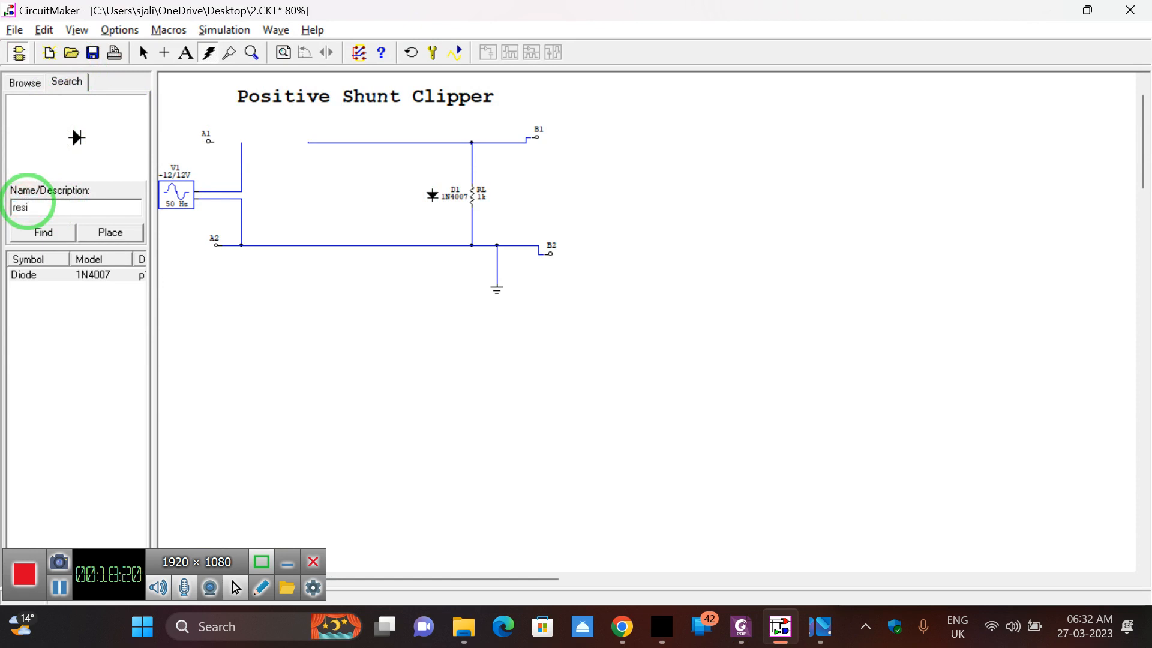
pyautogui.write('resi')
pyautogui.press('Return')
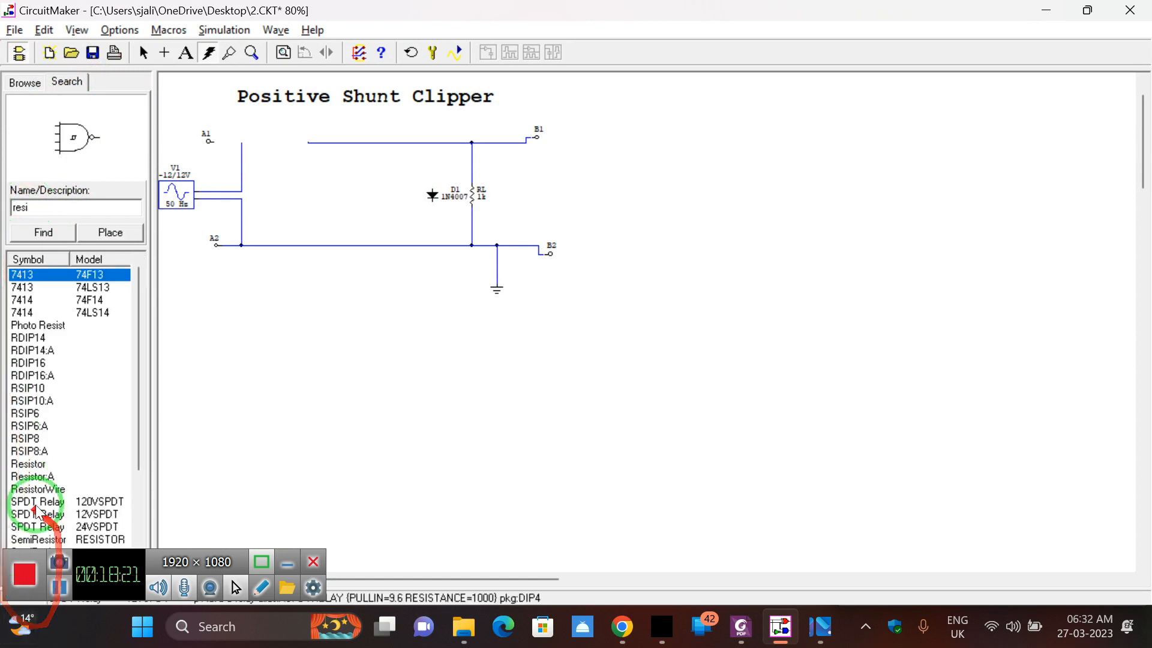
pyautogui.click(30, 465)
pyautogui.click(110, 232)
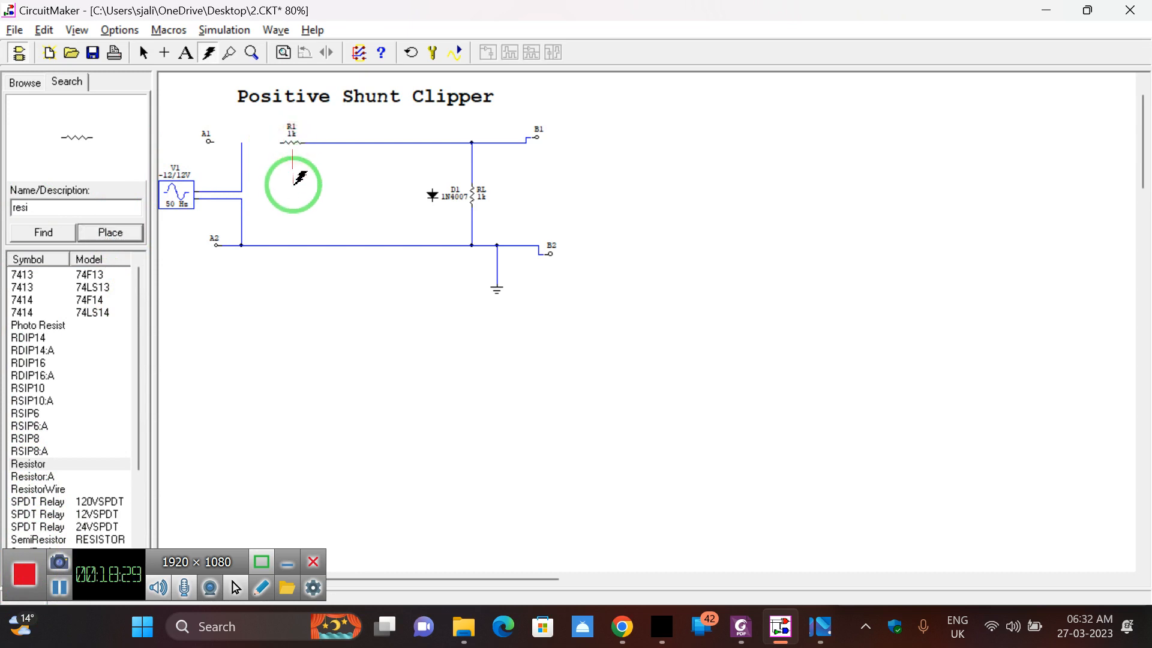
# - Wire terminal A1 to the free end of resistor R1 along the upper line
pyautogui.click(147, 54)
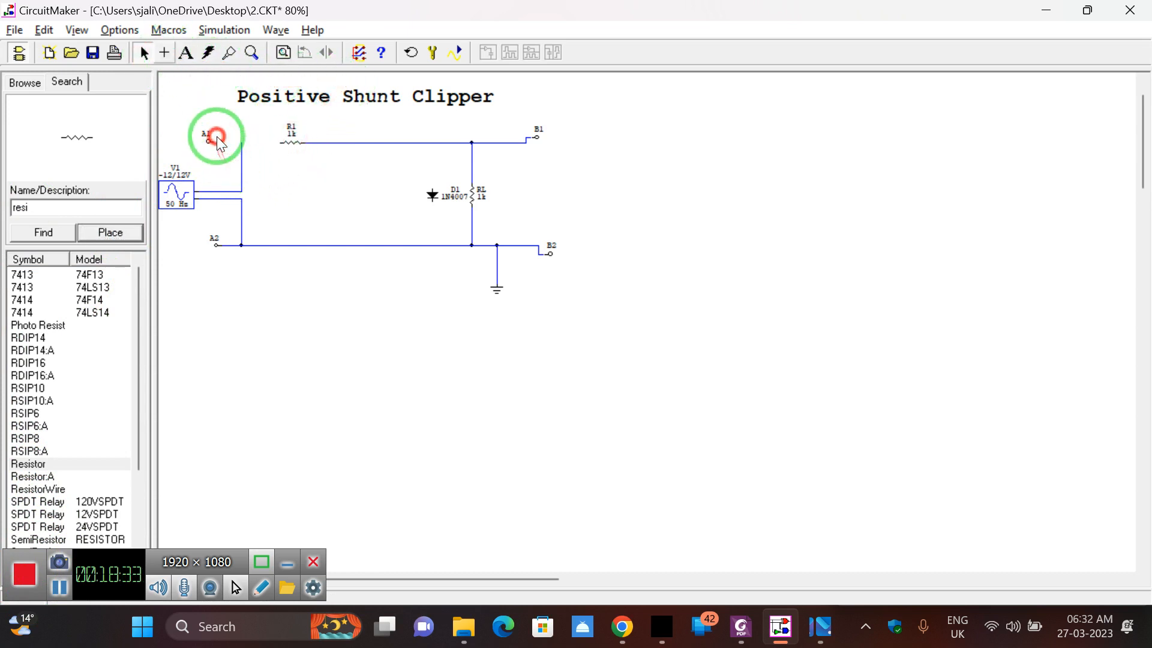
pyautogui.click(165, 53)
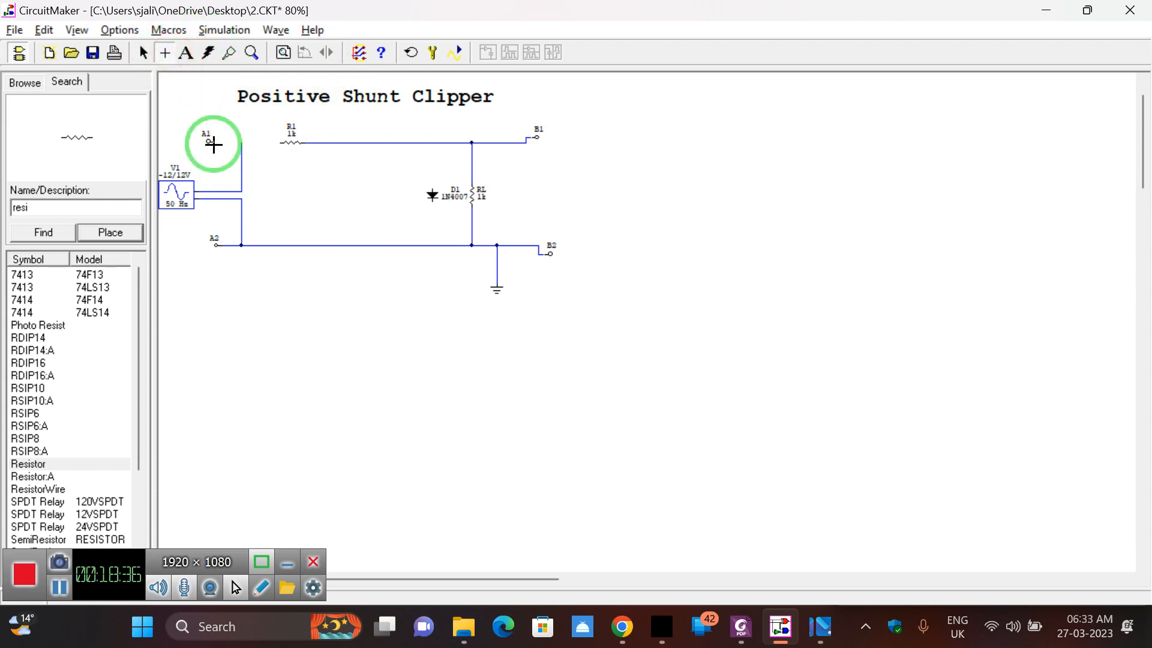
pyautogui.moveTo(214, 140); pyautogui.dragTo(278, 142)
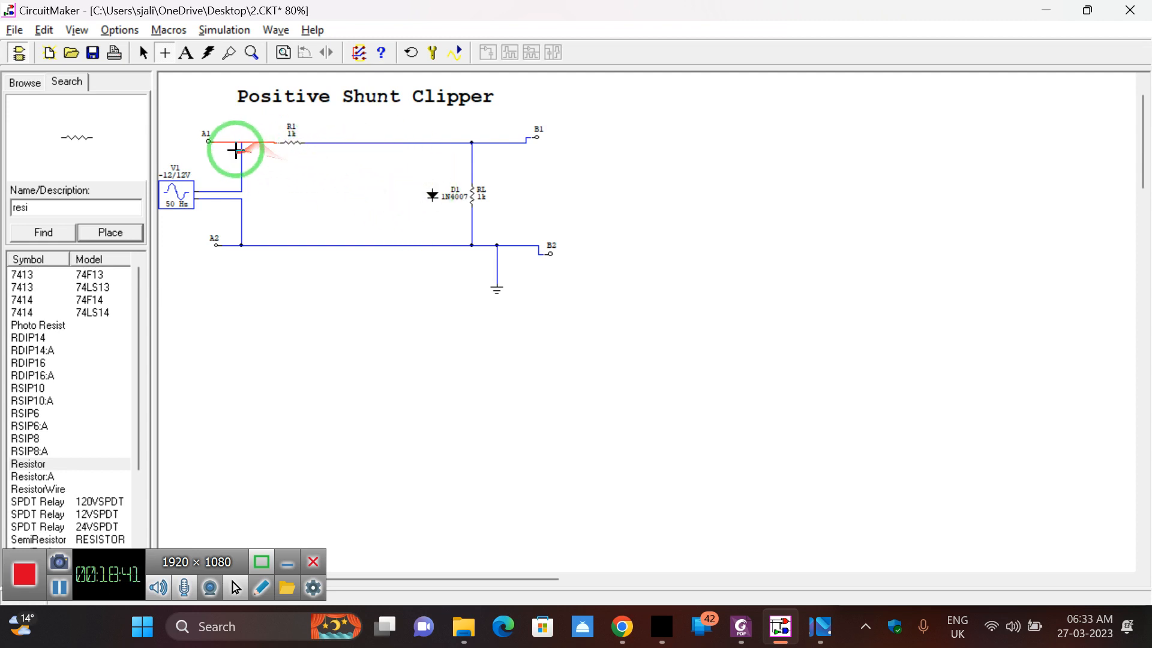
pyautogui.click(279, 60)
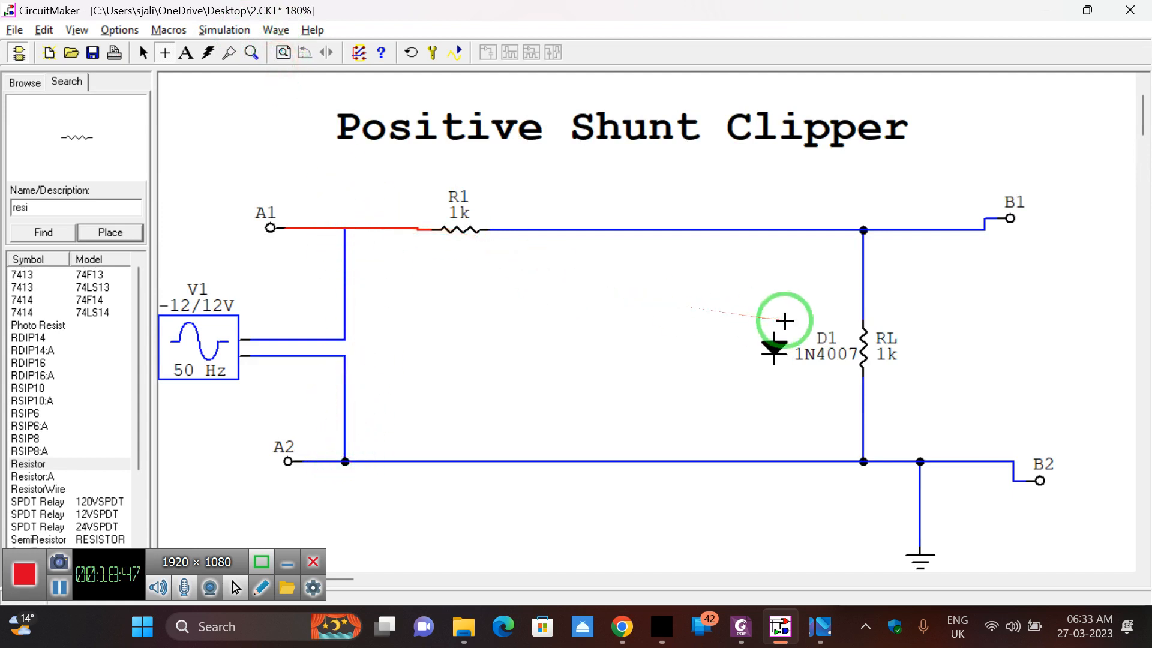
# - Wire diode D1's upper end to the upper line and its lower end to the lower line
pyautogui.moveTo(773, 332); pyautogui.dragTo(774, 230)
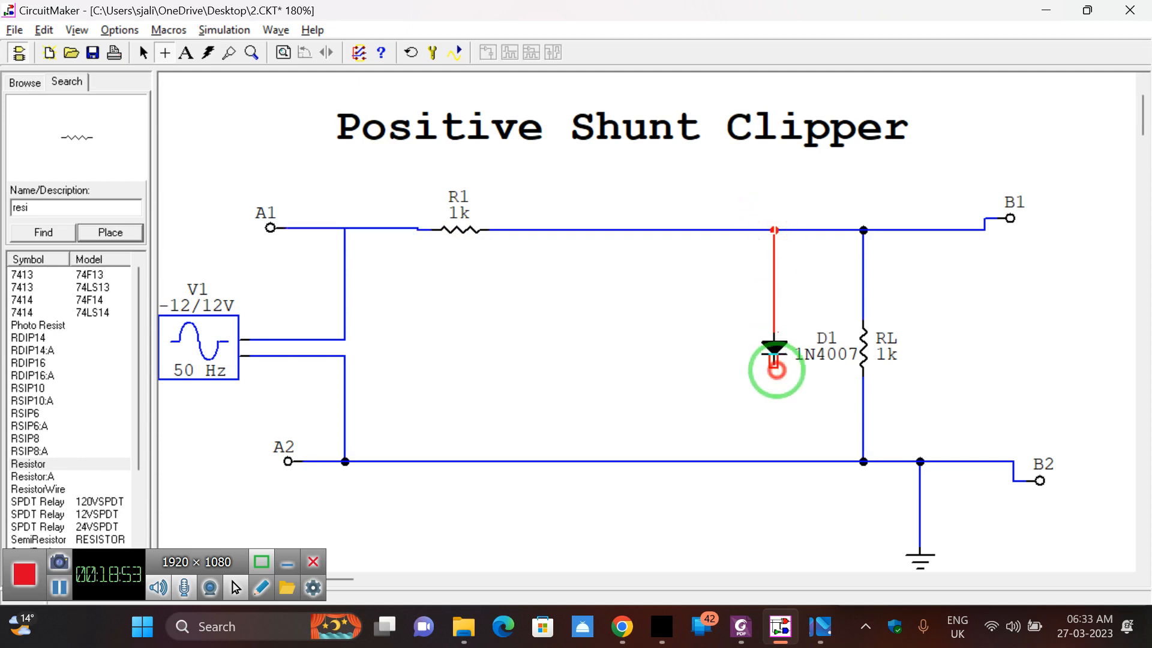
pyautogui.moveTo(776, 369); pyautogui.dragTo(777, 462)
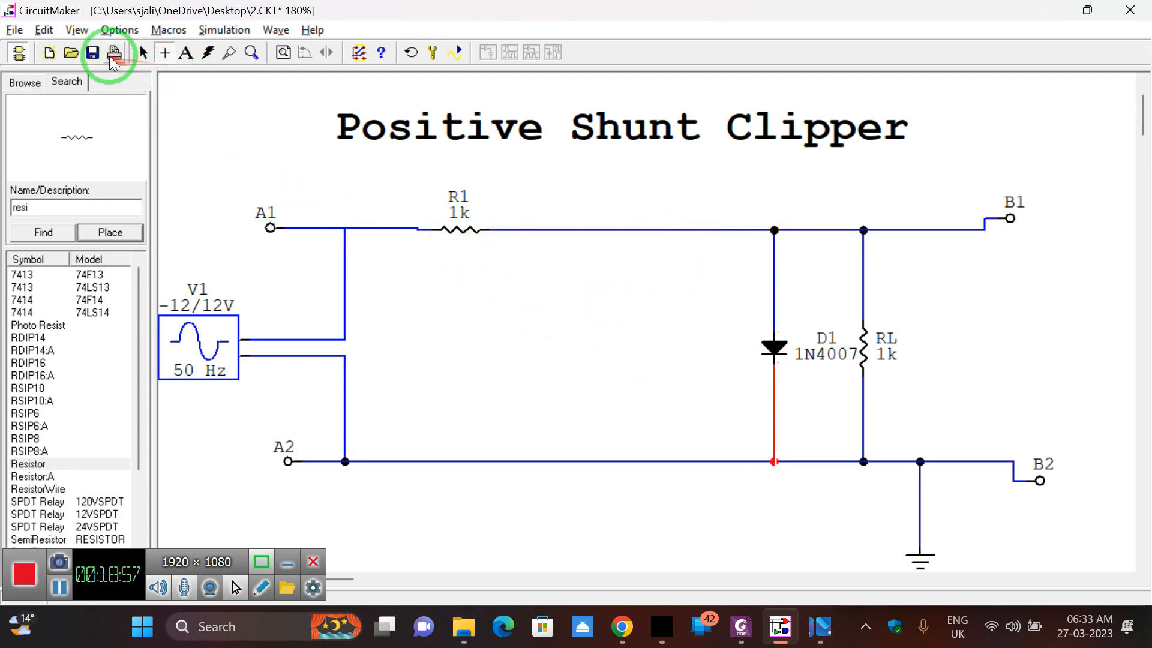
pyautogui.click(144, 55)
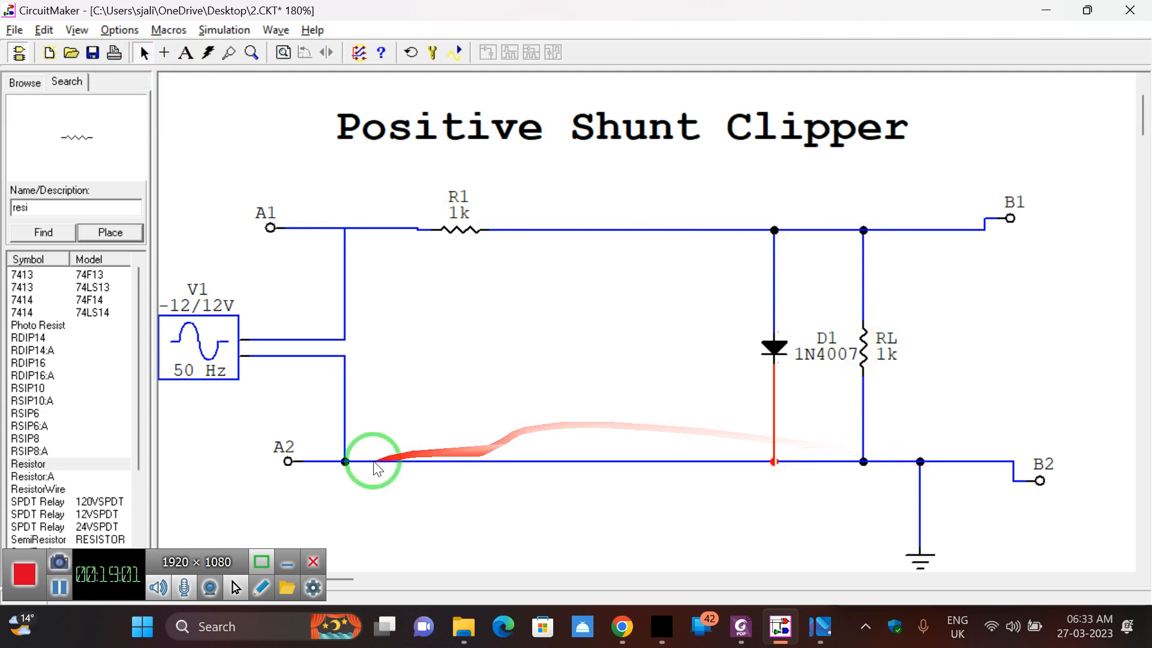
# - Shift the source's vertical wire slightly so it joins the A1 line at a junction, and save the circuit
pyautogui.click(348, 251)
pyautogui.moveTo(367, 260); pyautogui.dragTo(382, 278)
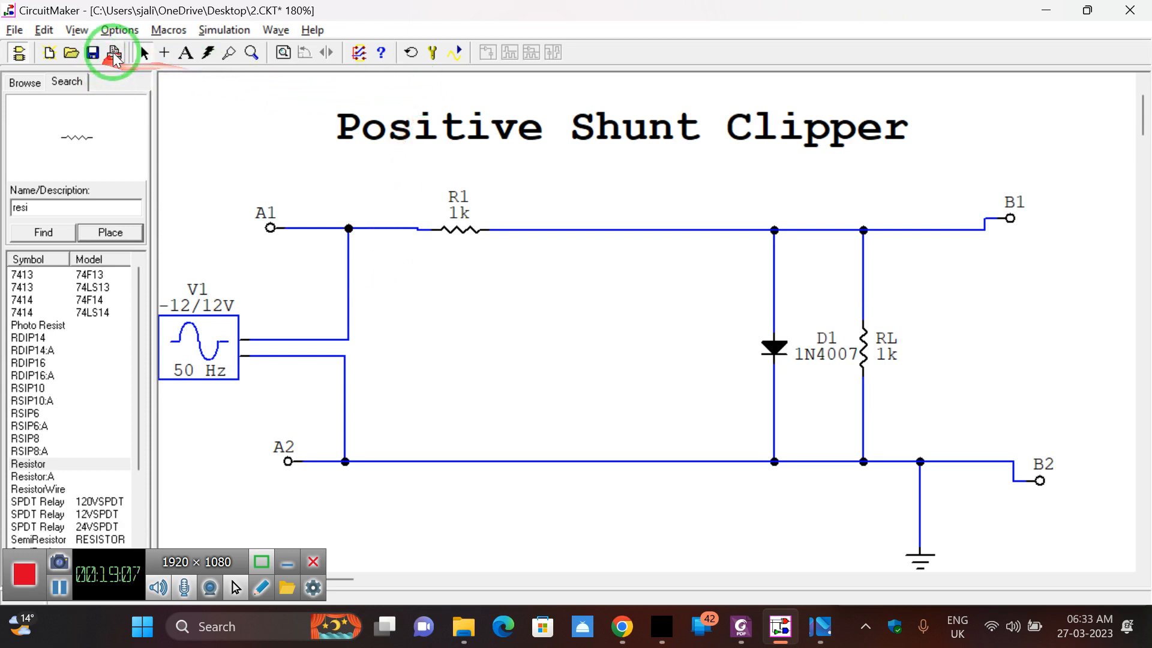
pyautogui.click(91, 56)
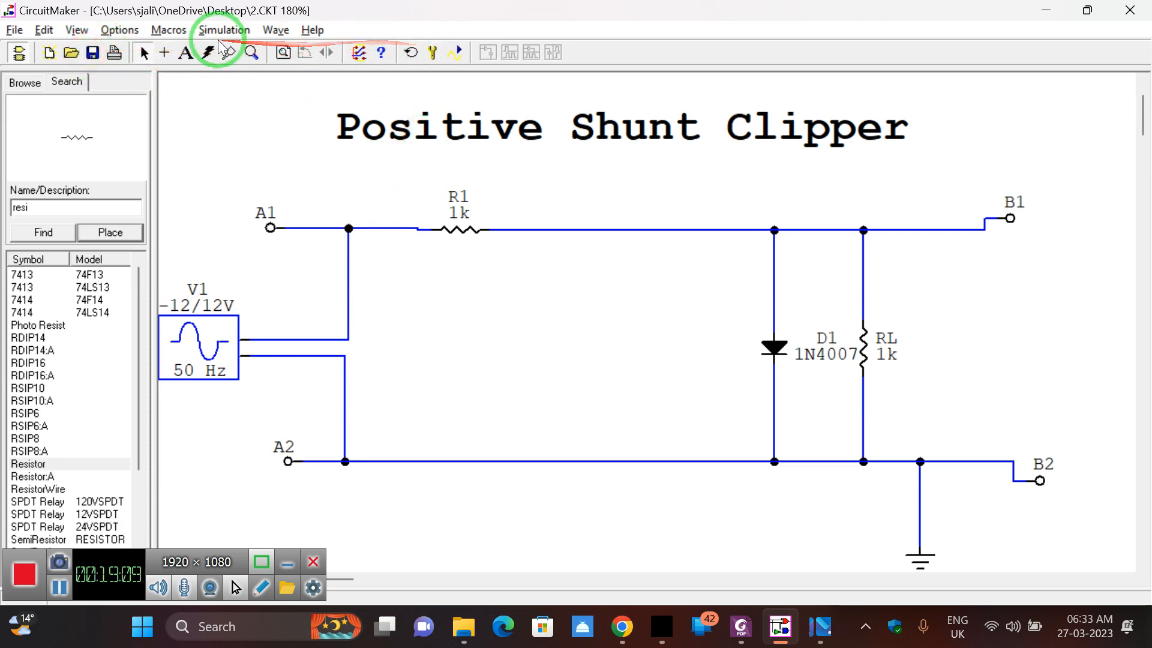
# - Place probe A on the A1 input line and probe B on the B1 output line, and save the circuit
pyautogui.click(234, 58)
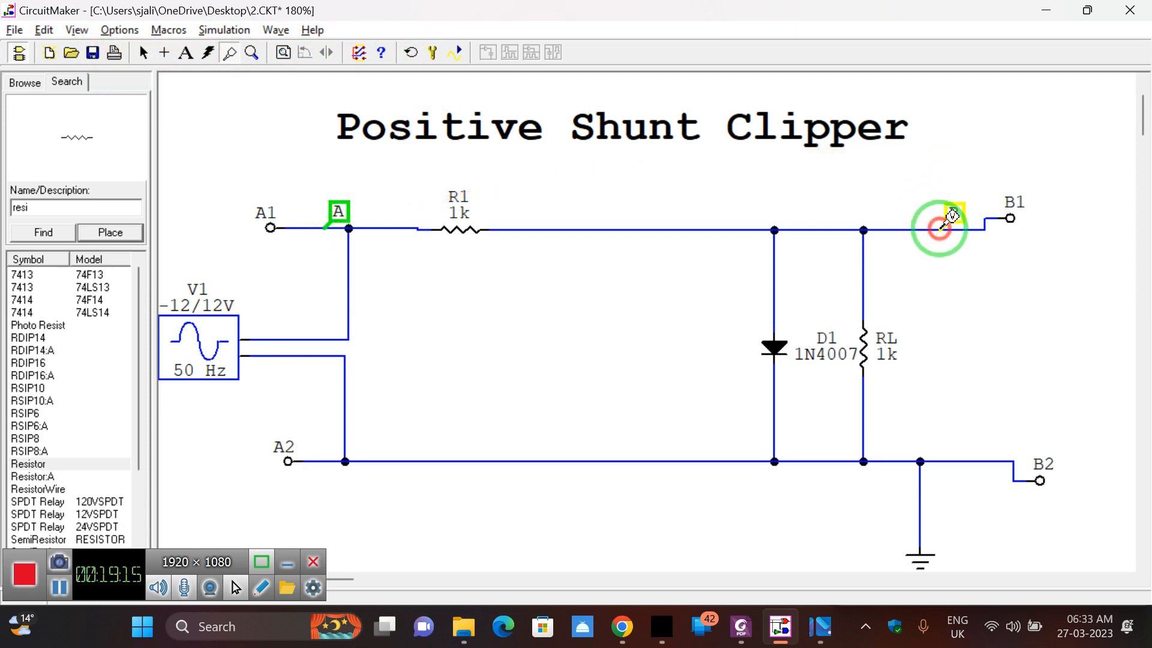
pyautogui.click(939, 228)
pyautogui.click(92, 52)
pyautogui.click(142, 53)
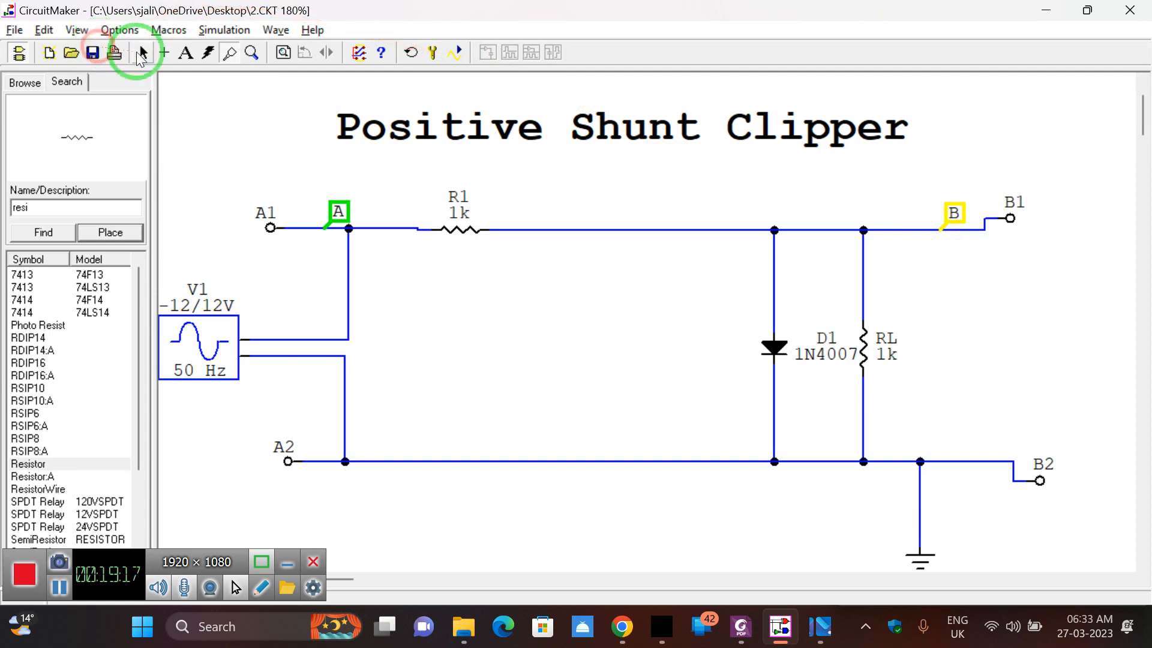
pyautogui.click(142, 53)
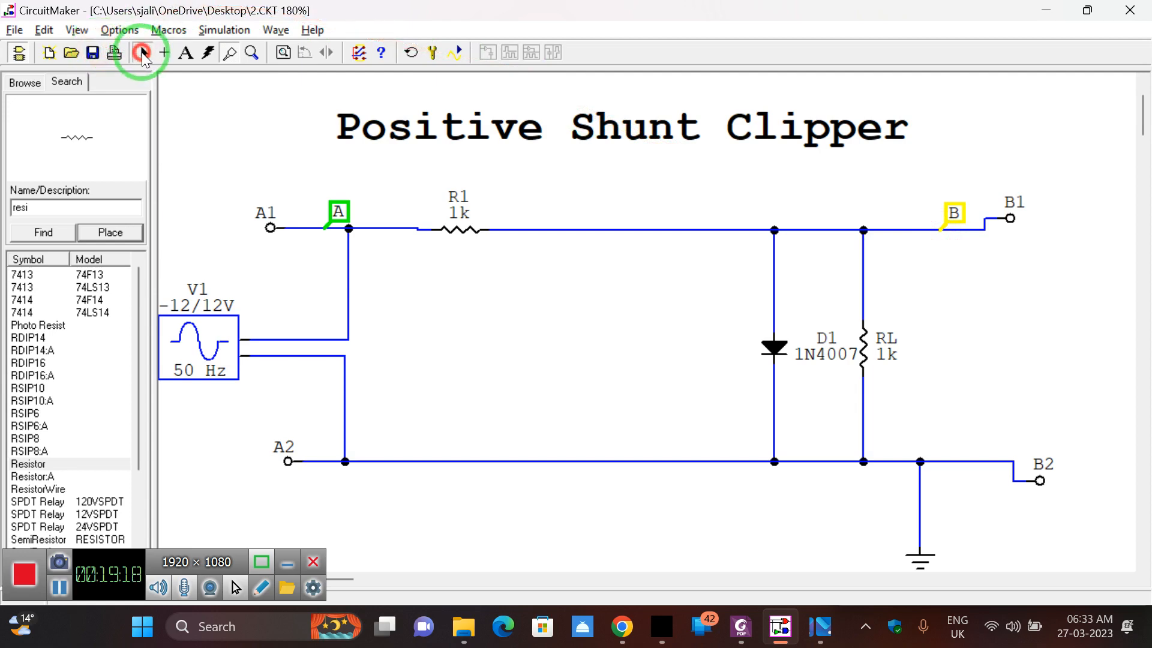
# - Simulate the positive shunt clipper, compare the waveforms at probes A and B, and stop the simulation
pyautogui.click(456, 52)
pyautogui.click(285, 50)
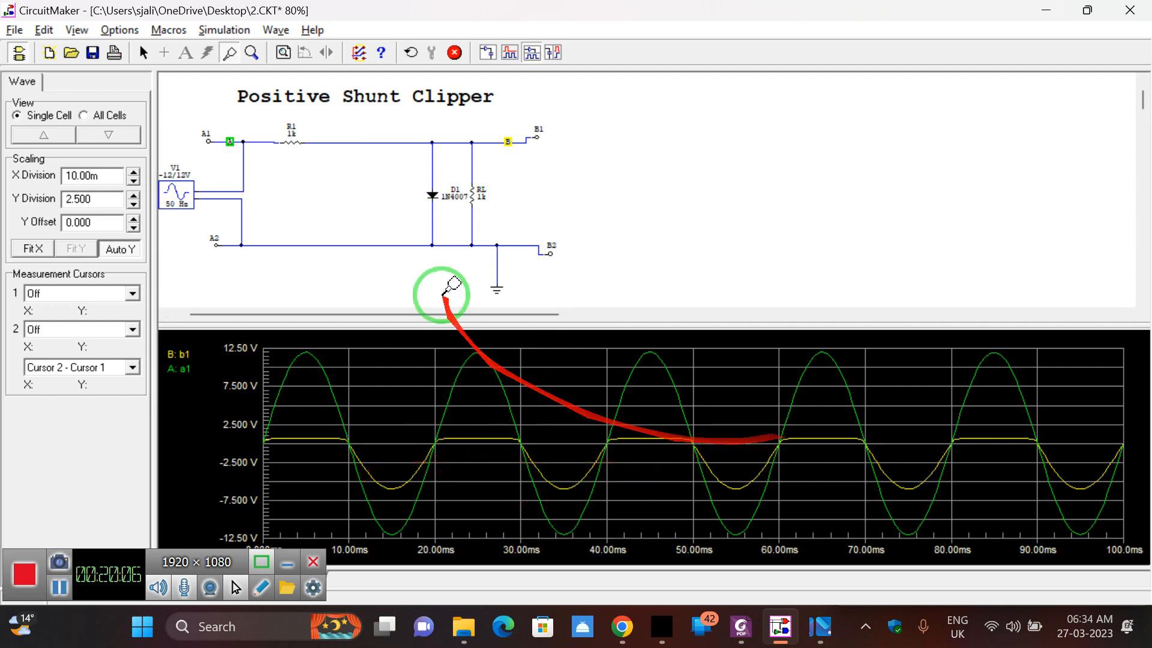
pyautogui.click(456, 52)
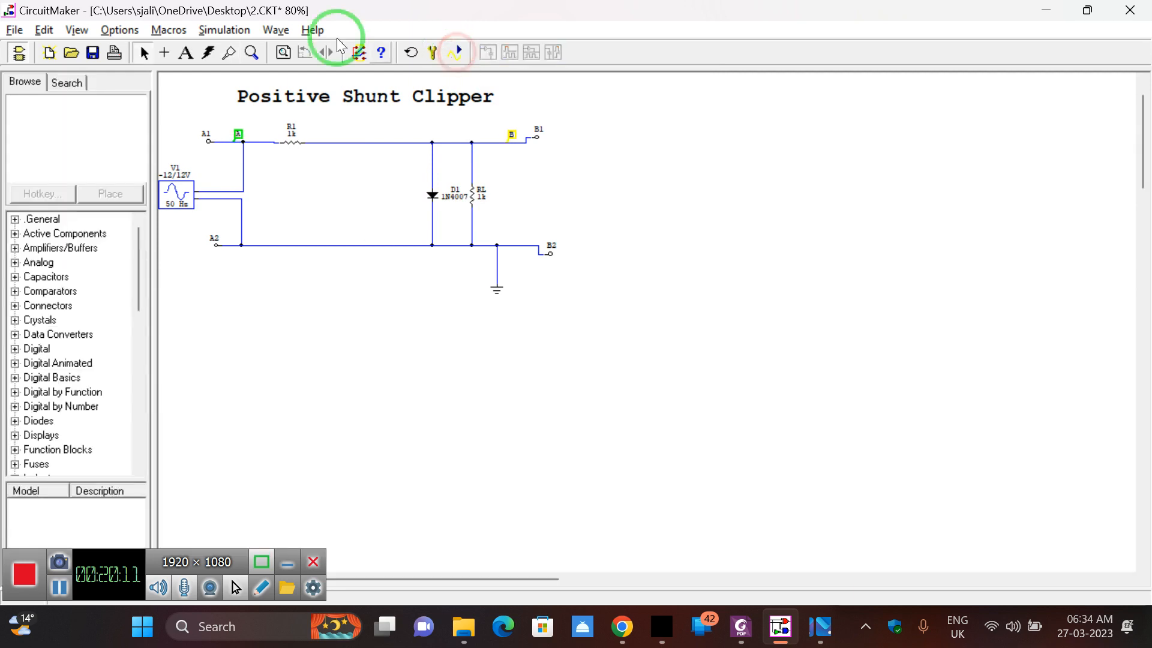
# - Save a copy of the circuit on the Desktop as 4.CKT
pyautogui.click(15, 33)
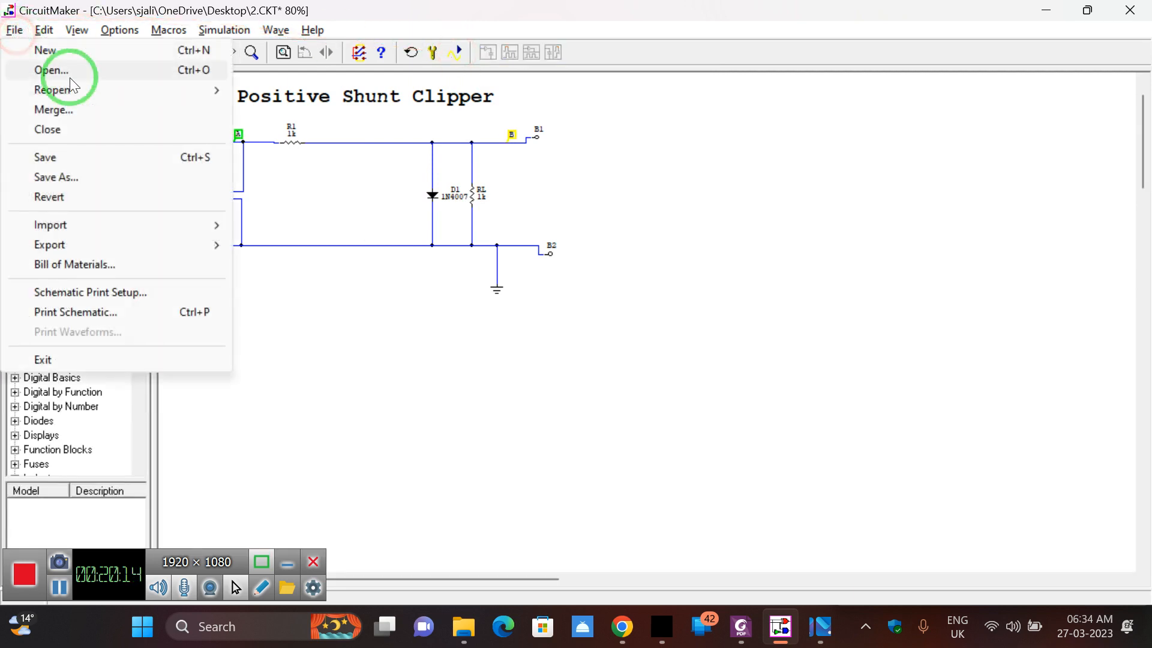
pyautogui.click(81, 178)
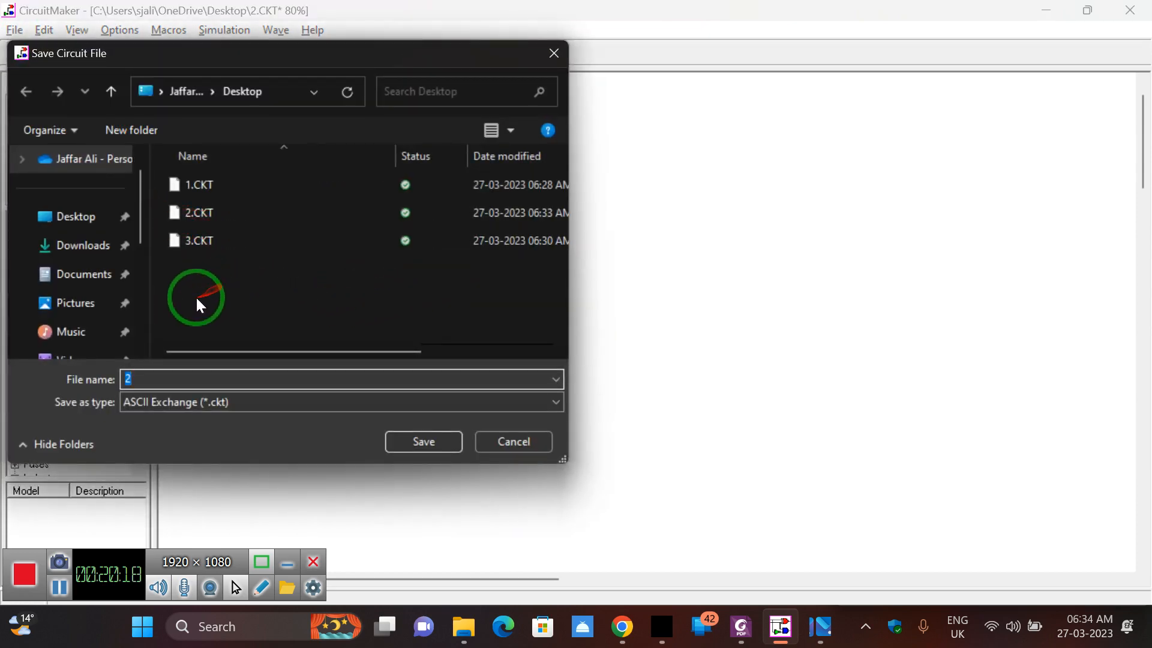
pyautogui.click(199, 240)
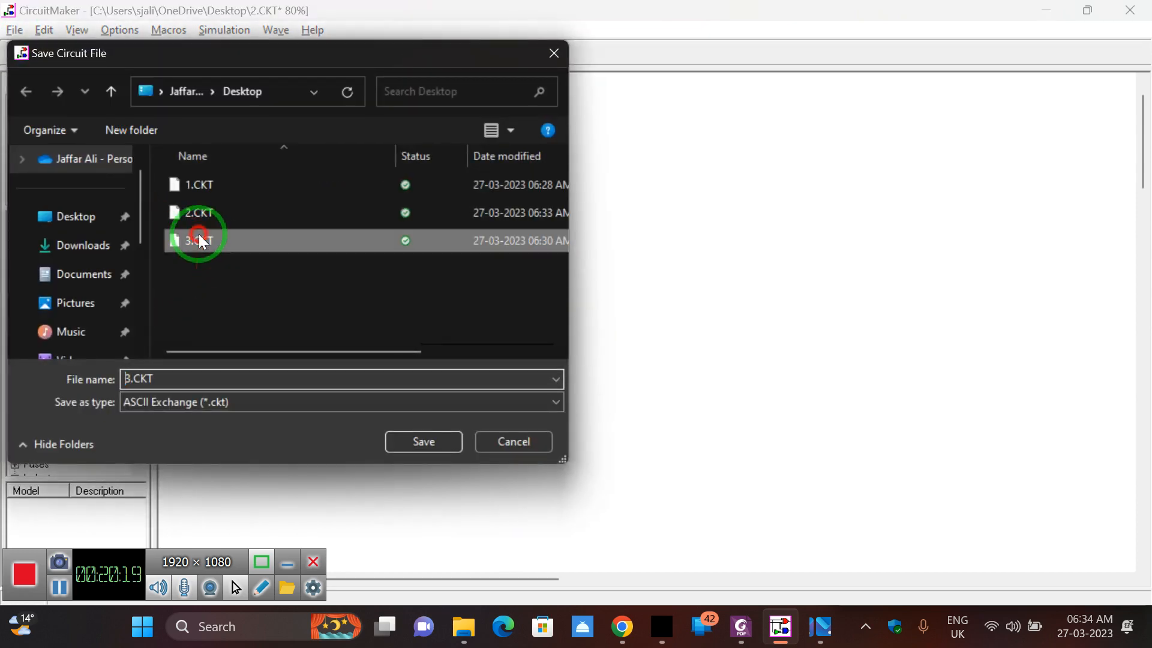
pyautogui.doubleClick(133, 378)
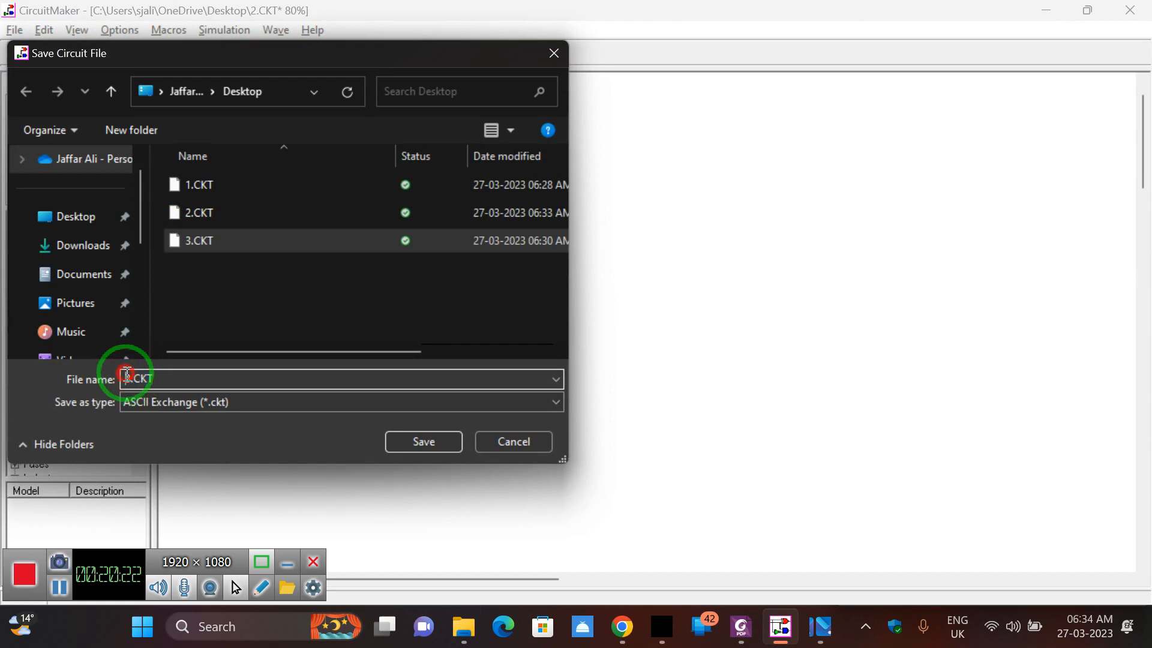
pyautogui.press('BackSpace')
pyautogui.write('4')
pyautogui.press('Return')
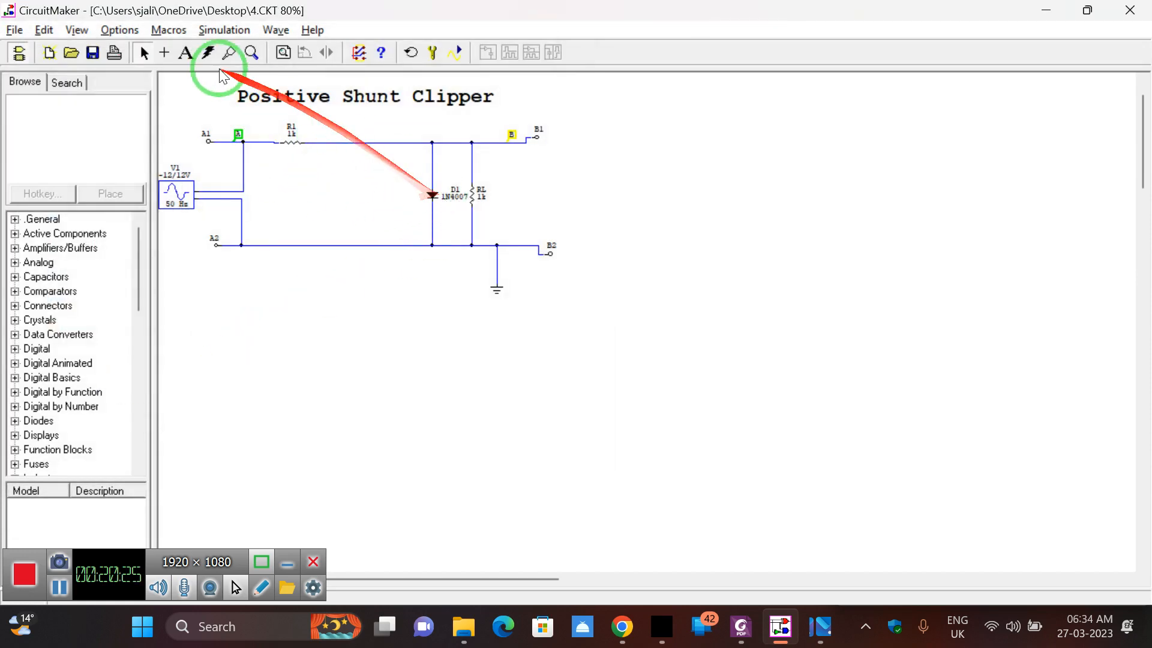
# - Replace D1 with a 1N4007 diode in the same gap beside RL, pointing up towards the upper line
pyautogui.click(210, 52)
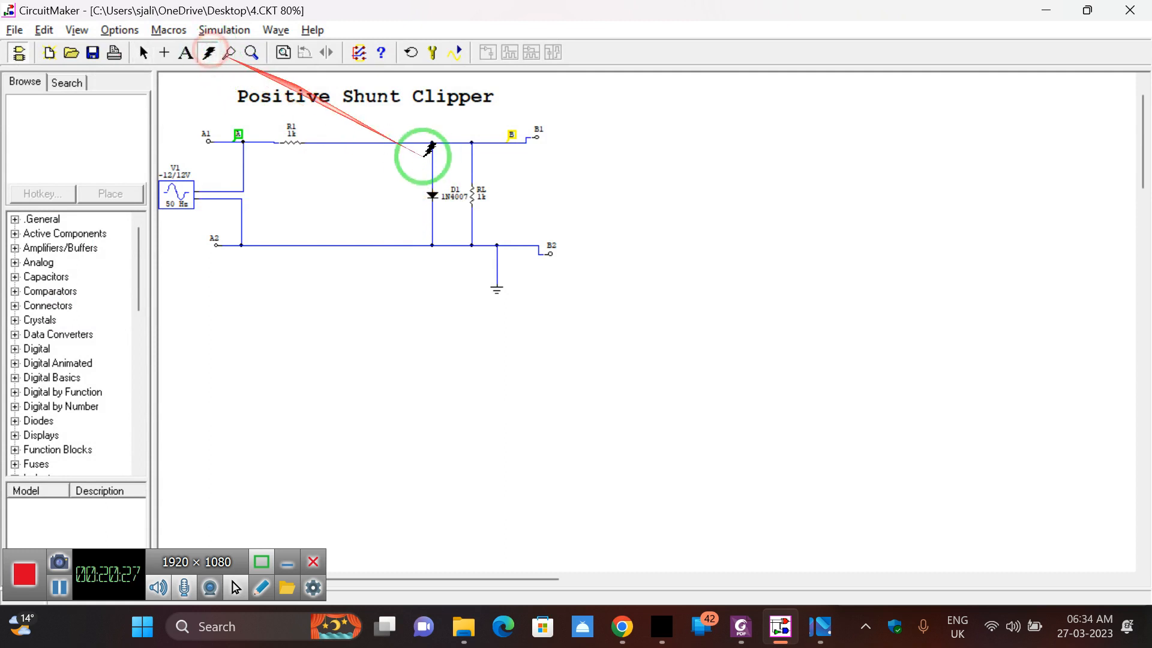
pyautogui.click(433, 191)
pyautogui.click(69, 84)
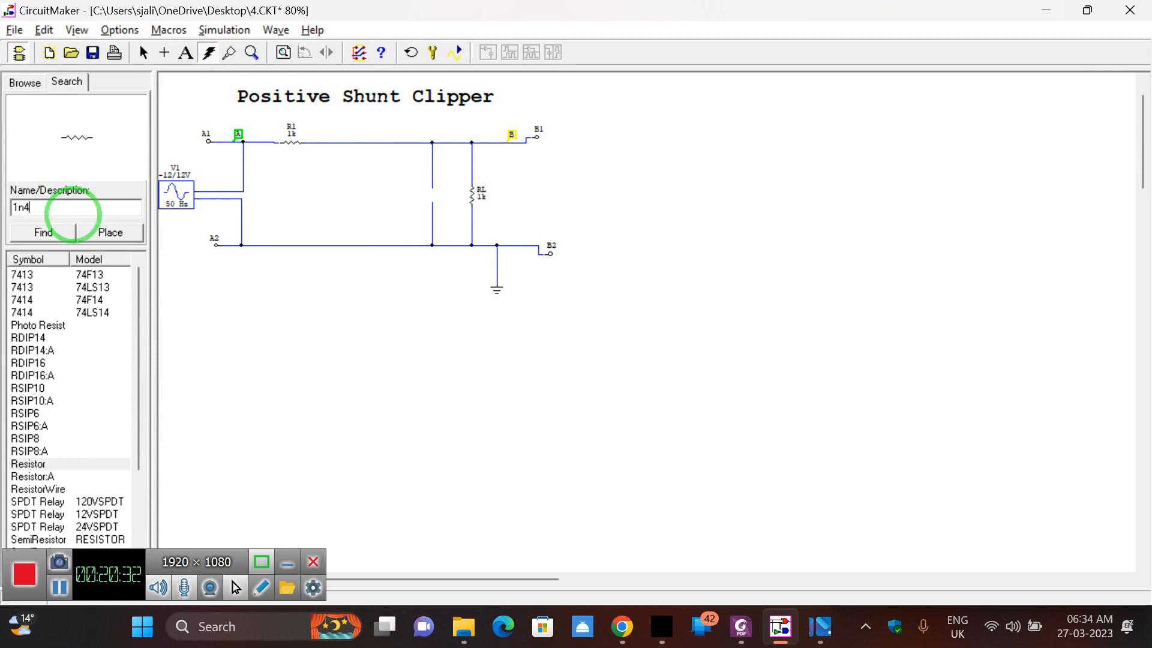
pyautogui.click(117, 233)
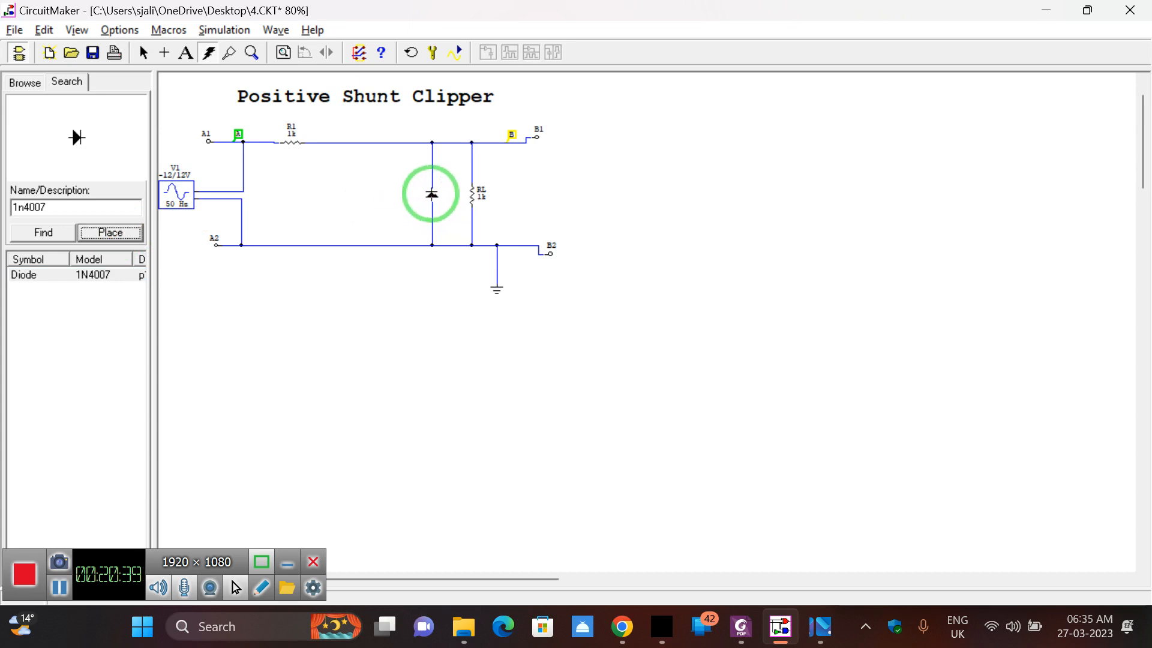
pyautogui.click(432, 193)
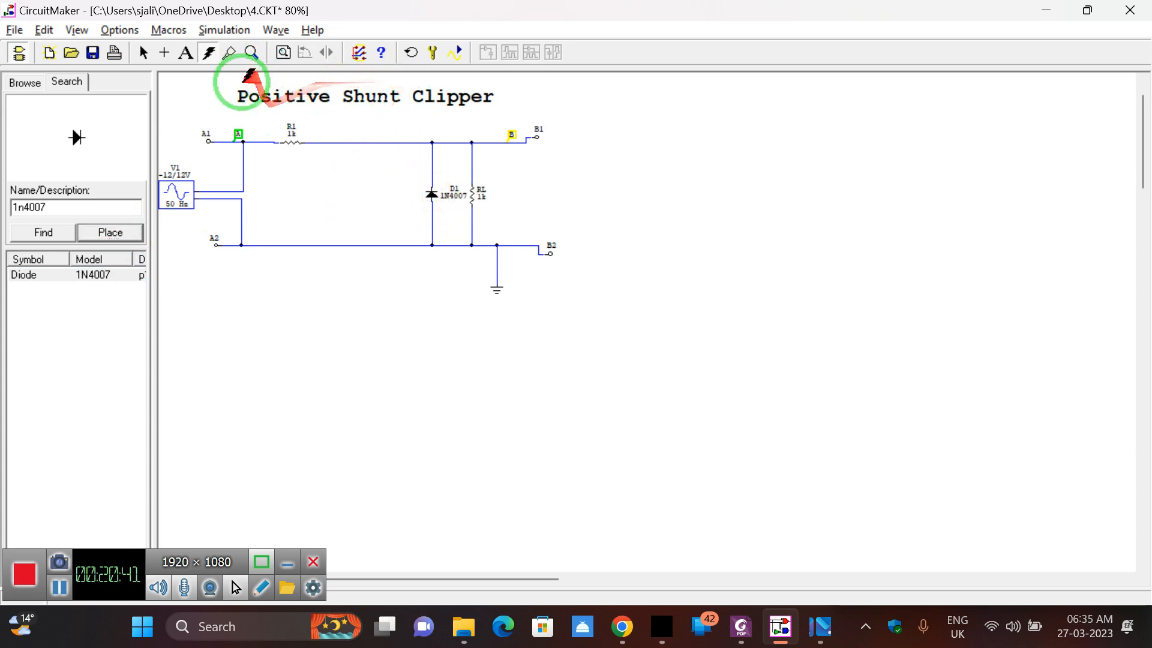
# - Change the first word of the circuit title so it reads "Negetive Shunt Clipper"
pyautogui.click(146, 53)
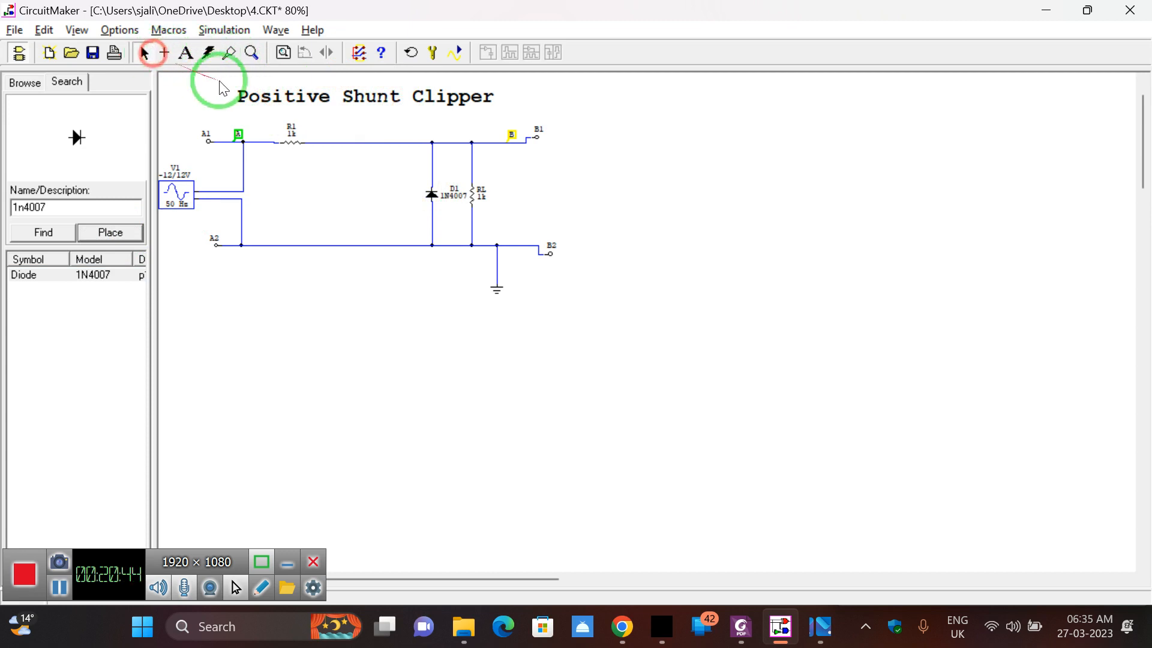
pyautogui.click(280, 107)
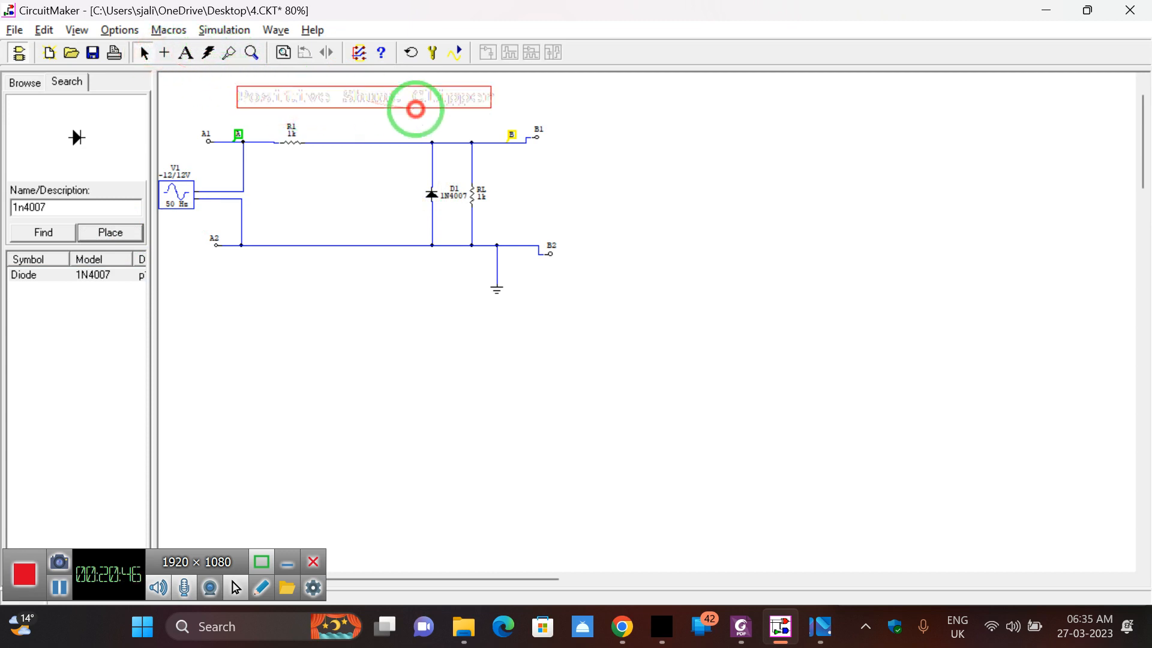
pyautogui.doubleClick(416, 109)
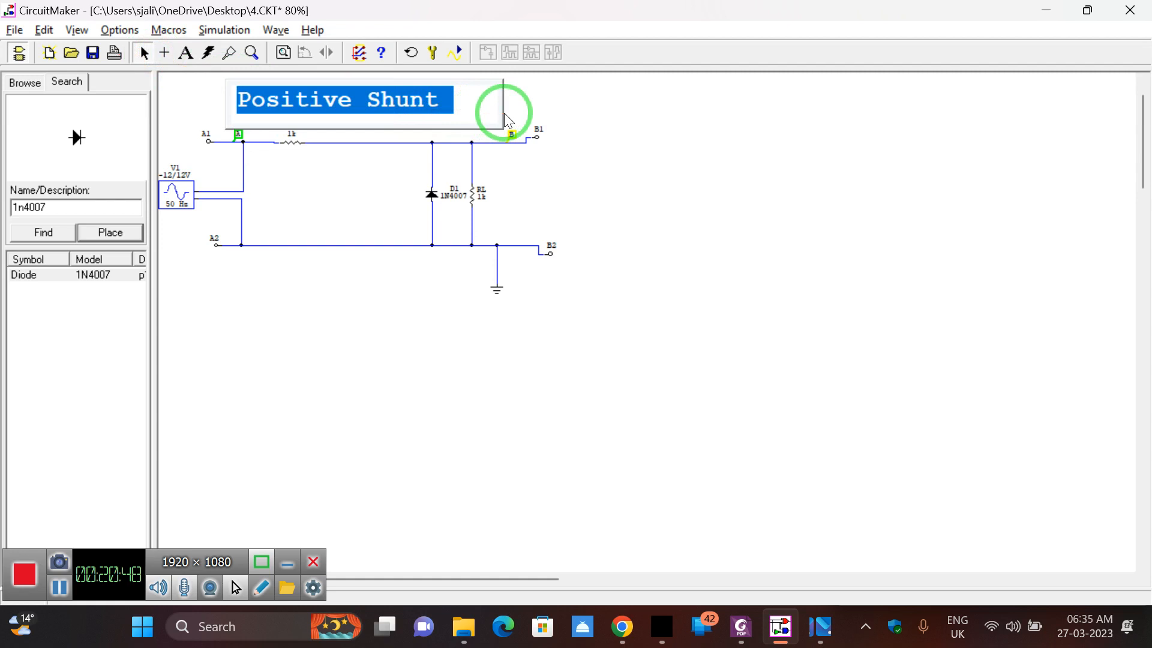
pyautogui.moveTo(499, 112); pyautogui.dragTo(605, 103)
pyautogui.doubleClick(316, 99)
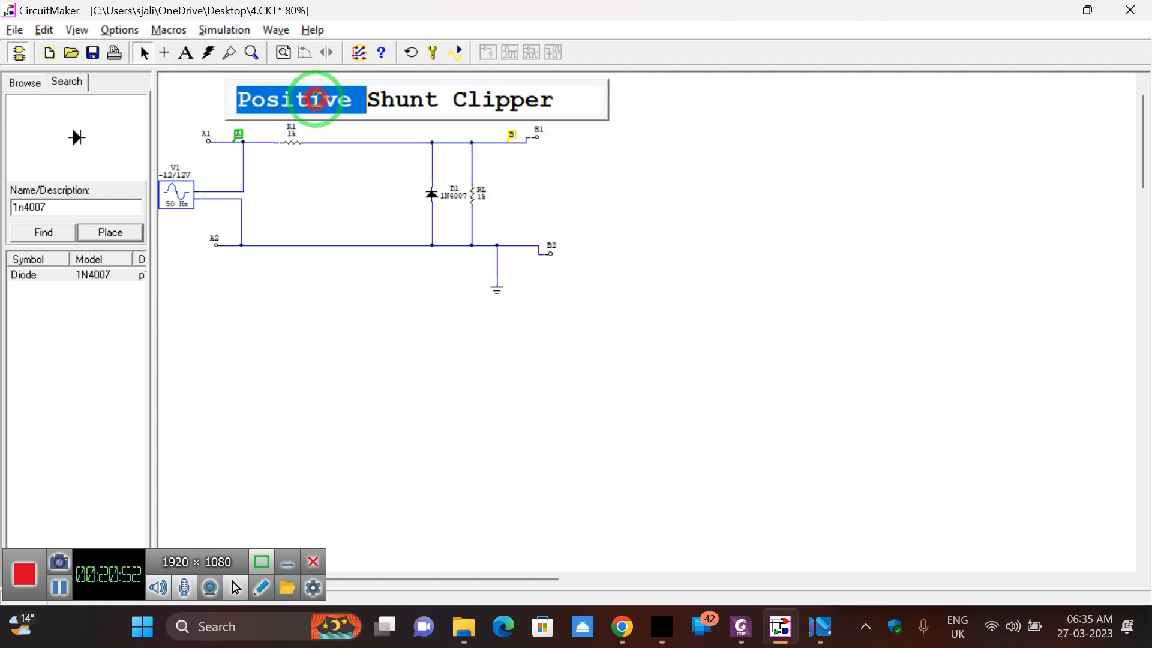
pyautogui.write('Negetiv')
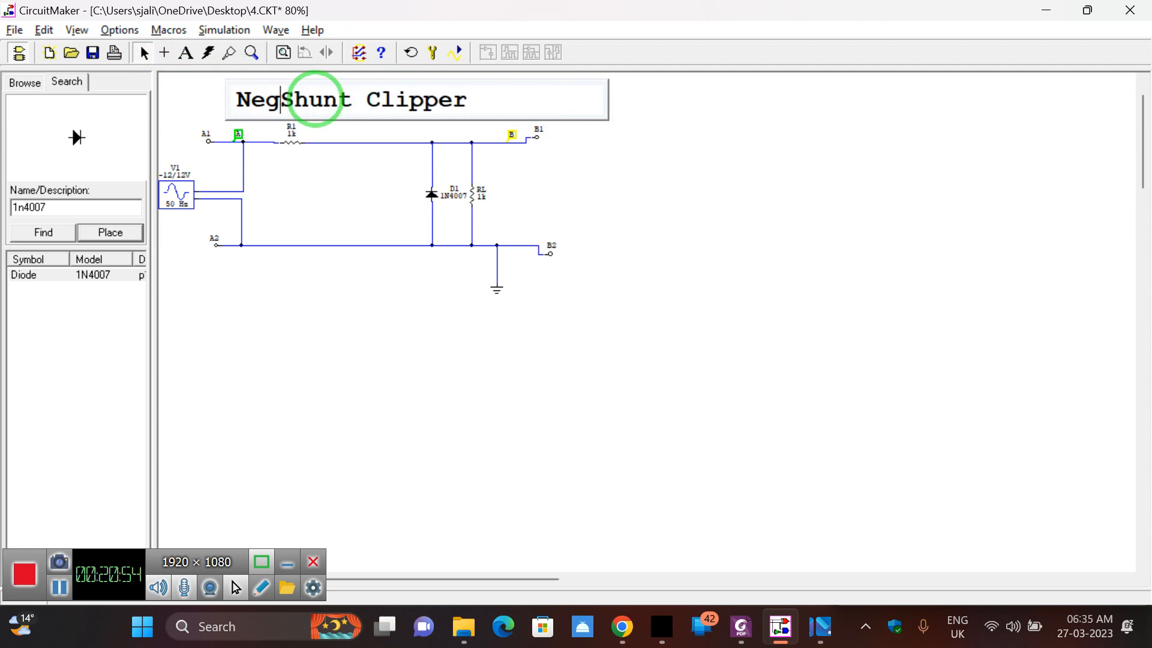
pyautogui.write('e')
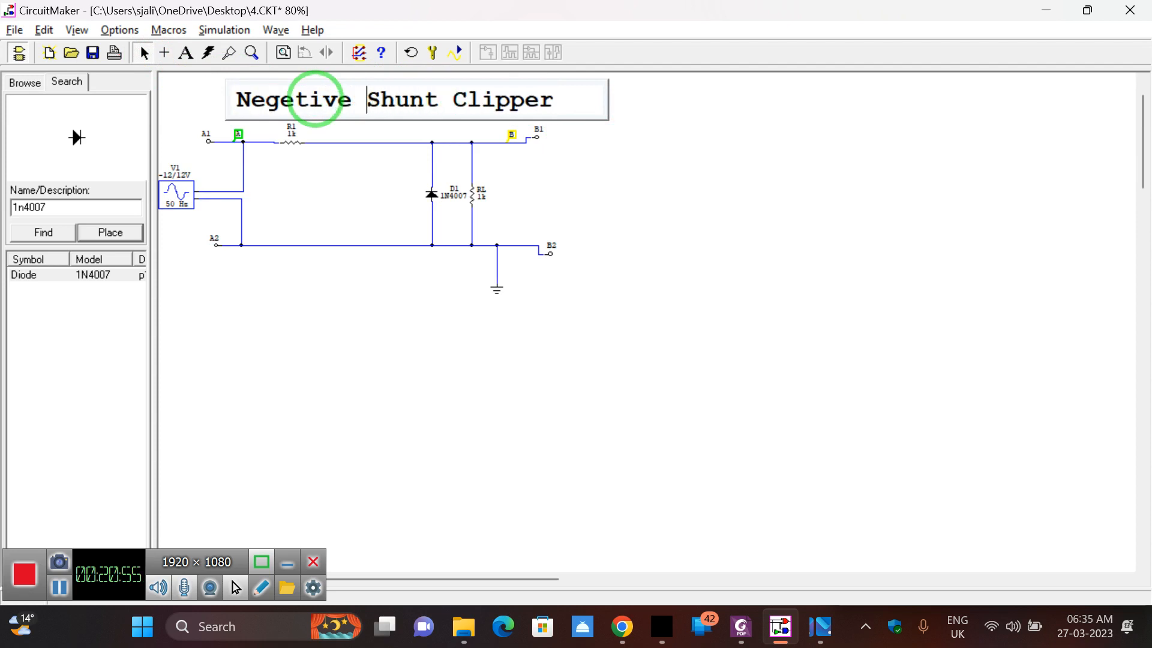
pyautogui.click(611, 207)
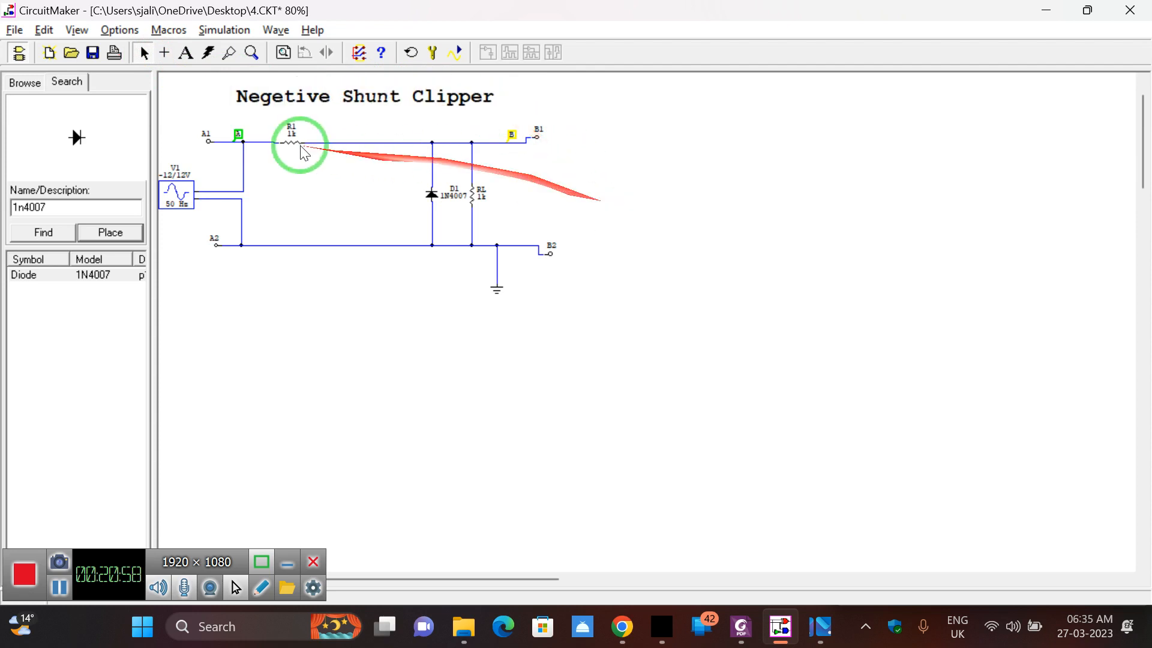
# - Save the negative shunt clipper and simulate it to compare the waveforms at probes A and B
pyautogui.click(93, 53)
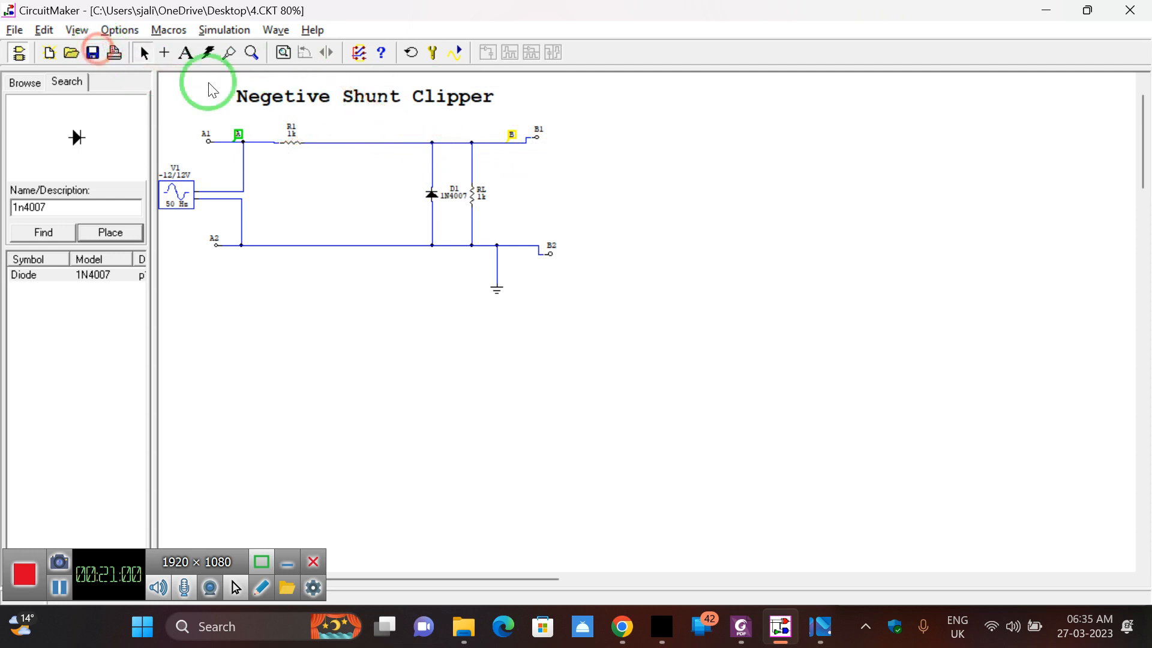
pyautogui.click(451, 56)
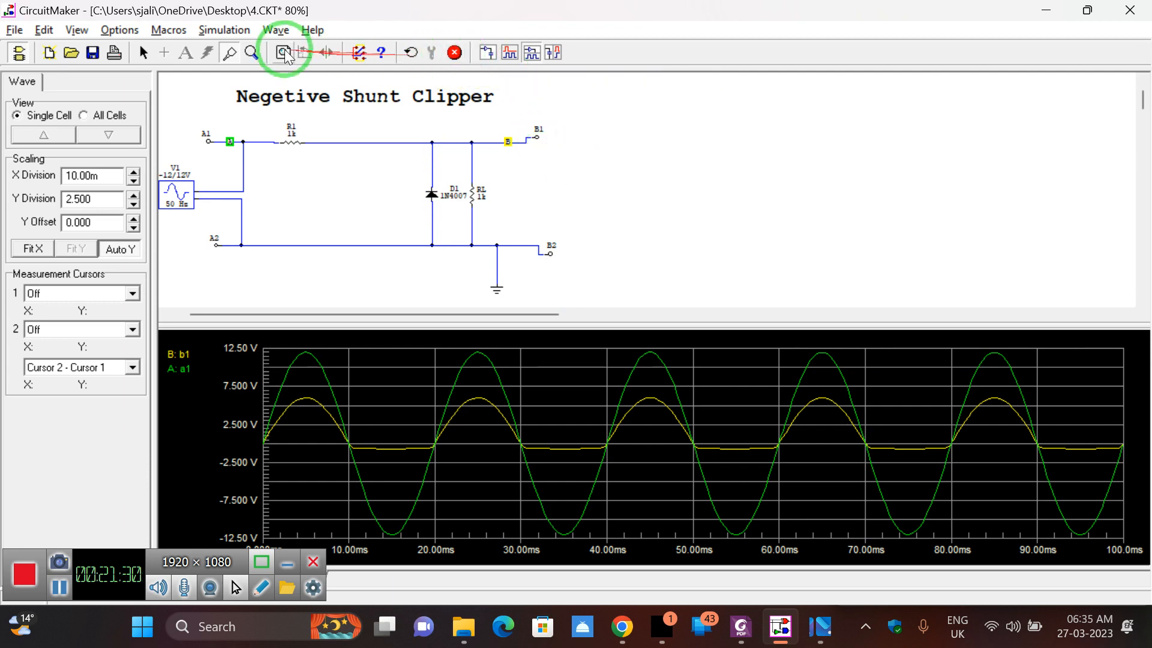
pyautogui.click(454, 55)
# - Save a copy of the circuit on the Desktop as 5.CKT
pyautogui.click(18, 30)
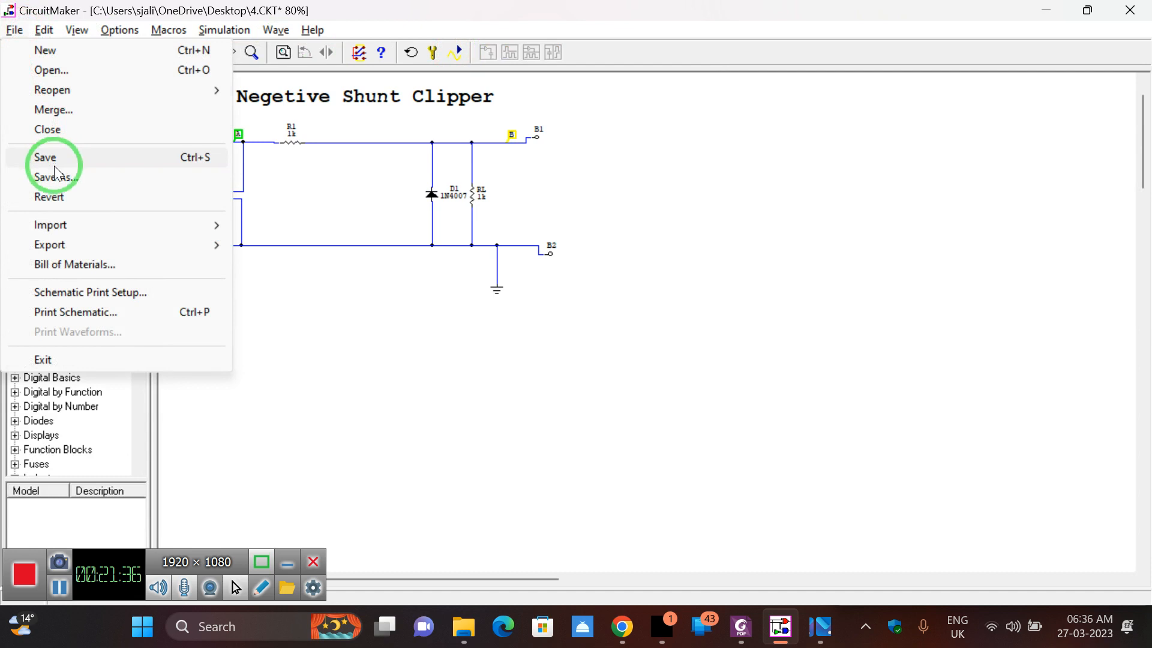
pyautogui.click(75, 179)
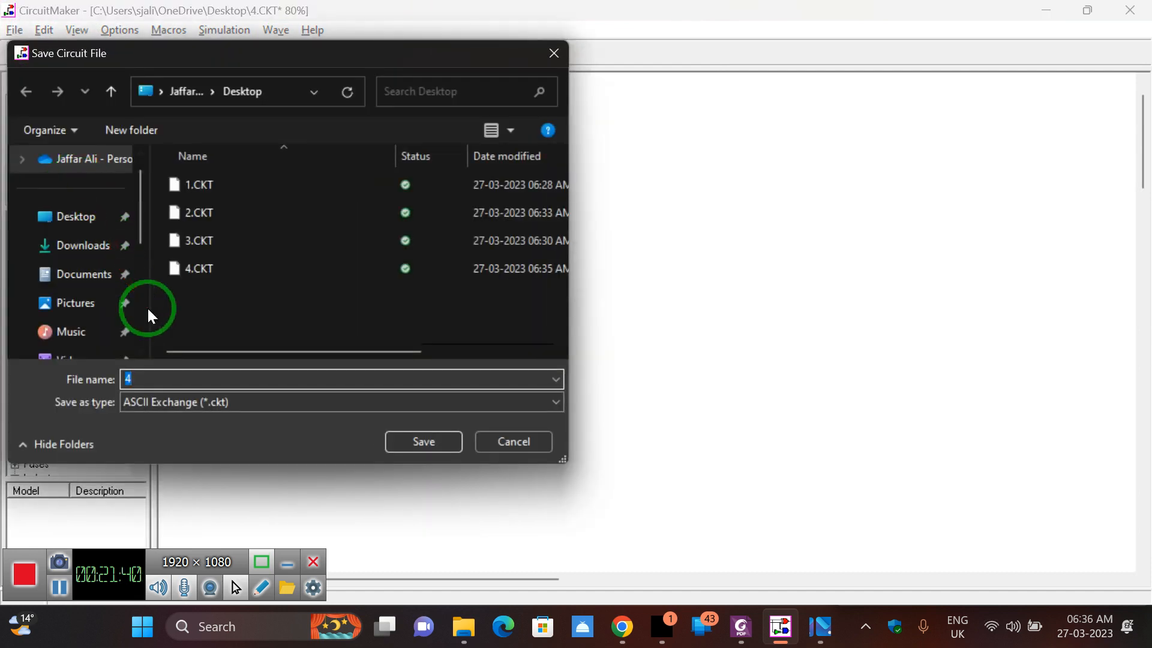
pyautogui.write('5')
pyautogui.press('Return')
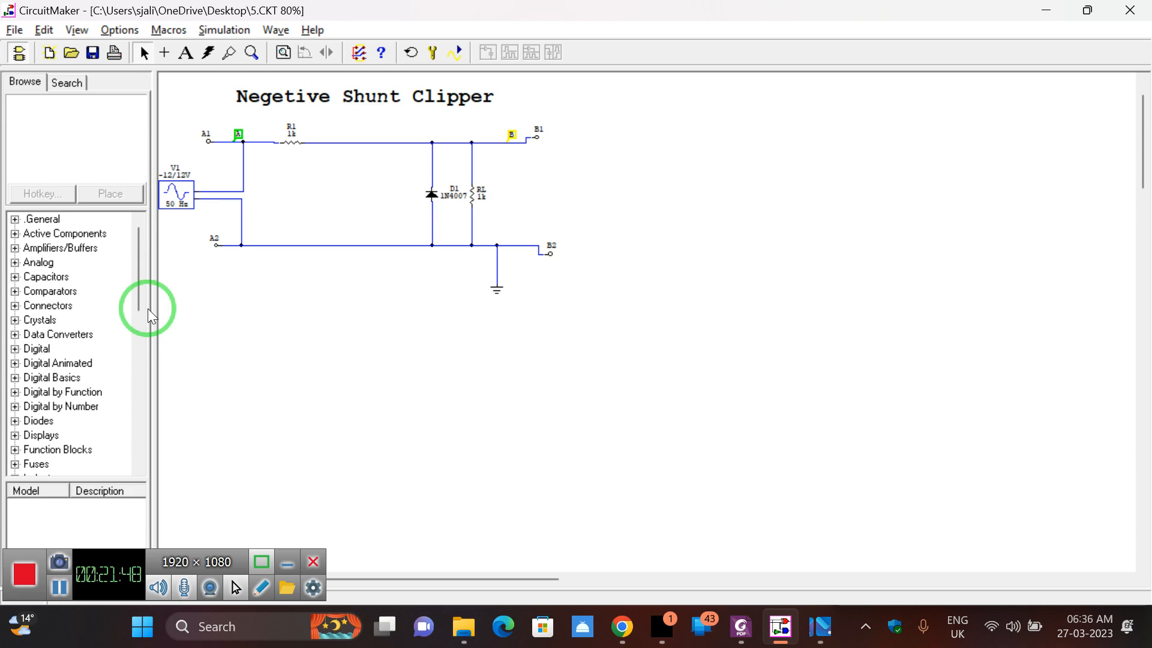
# - Switch to the workshop manual in Foxit PhantomPDF and examine the biased negative clipper diagram on page 31
pyautogui.click(741, 627)
pyautogui.scroll(-4, 432, 258)
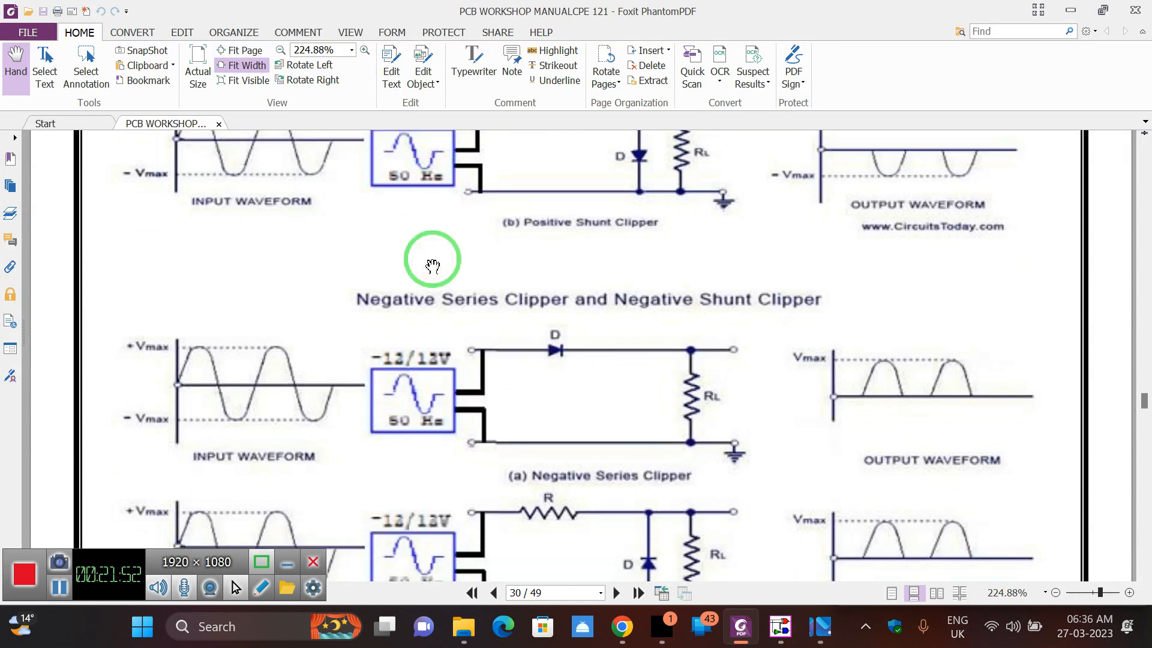
pyautogui.scroll(-1, 432, 266)
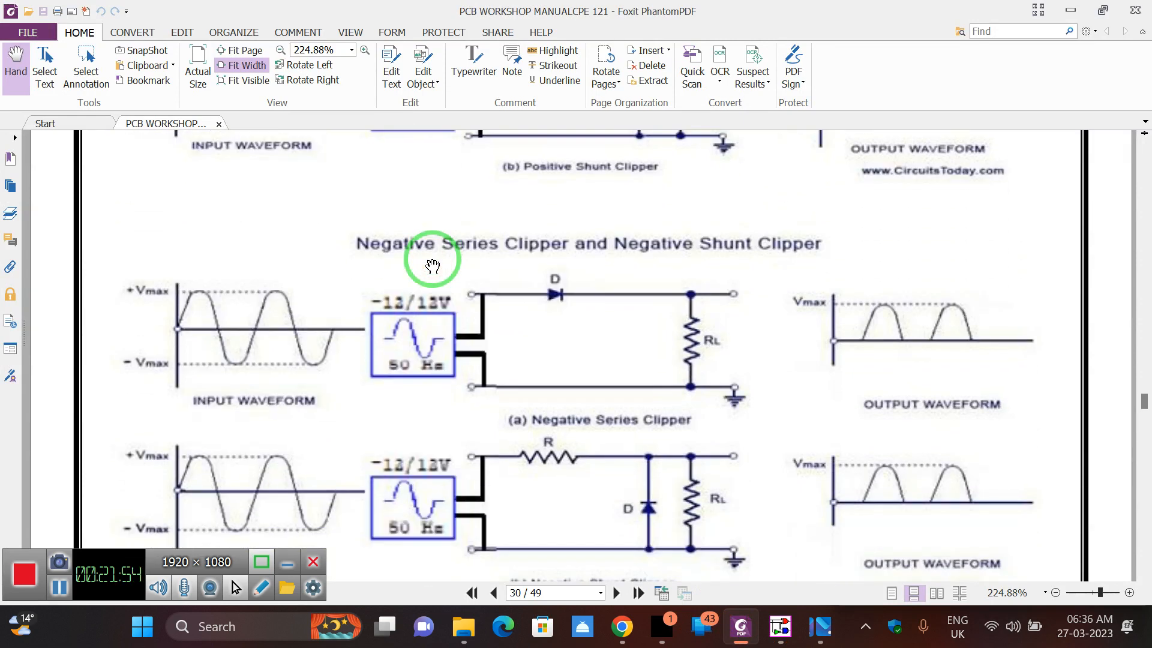
pyautogui.scroll(-12, 432, 265)
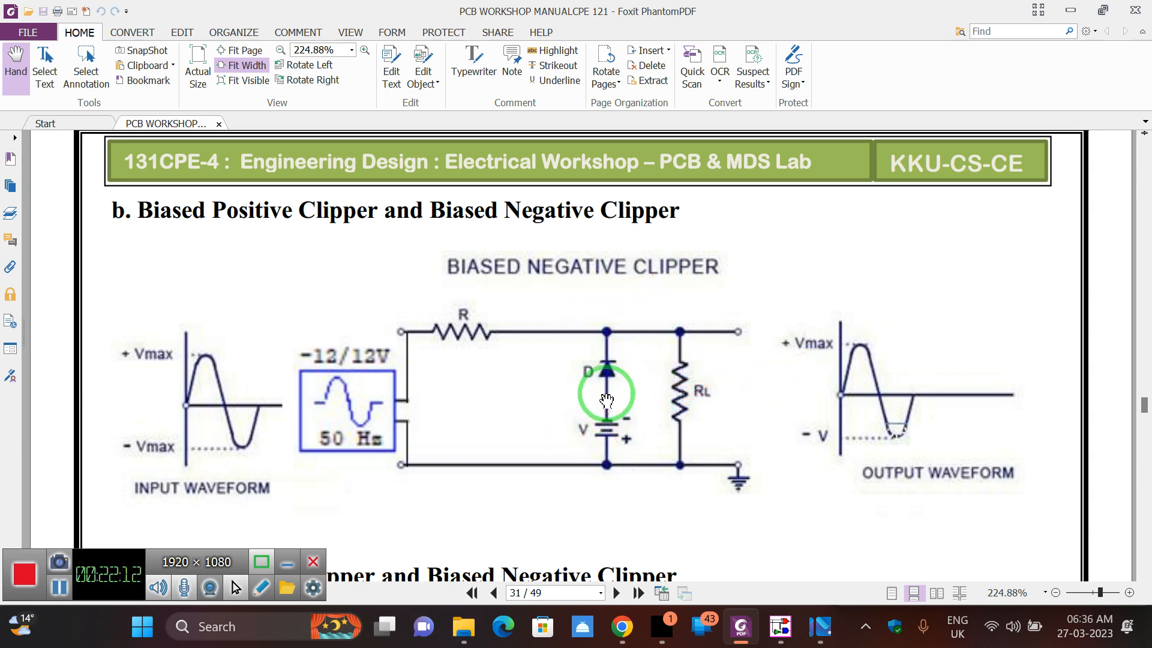
pyautogui.scroll(-1, 606, 400)
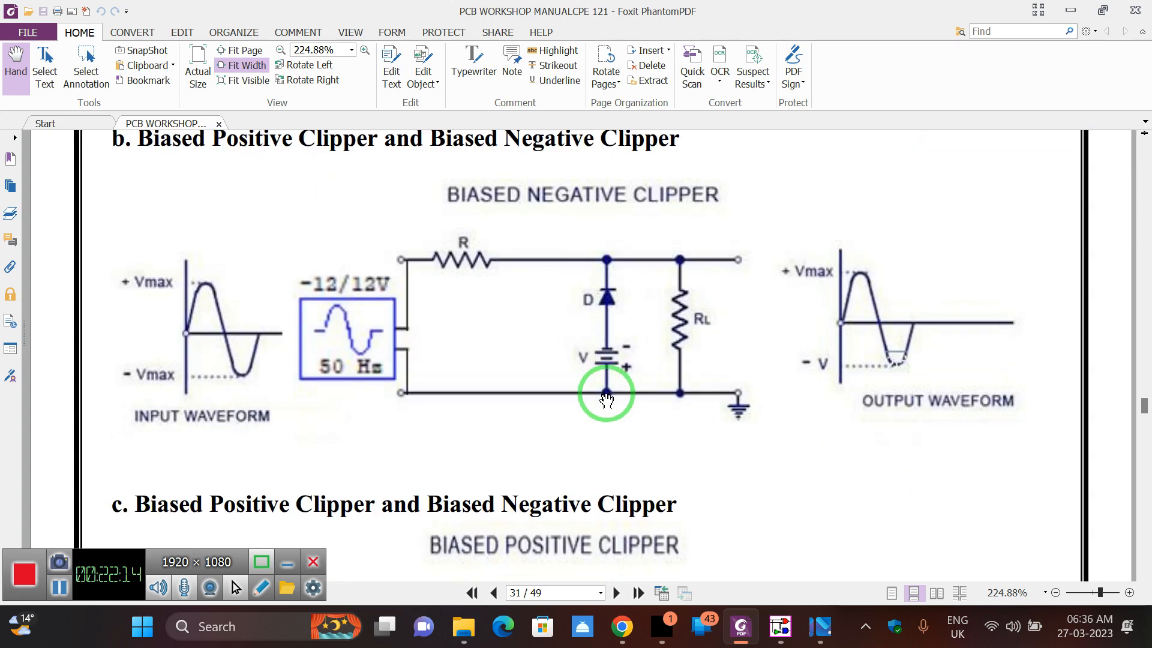
# - Switch back to CircuitMaker and delete diode D1 together with its connecting wires from the shunt branch
pyautogui.hotkey('alt', 'Tab')
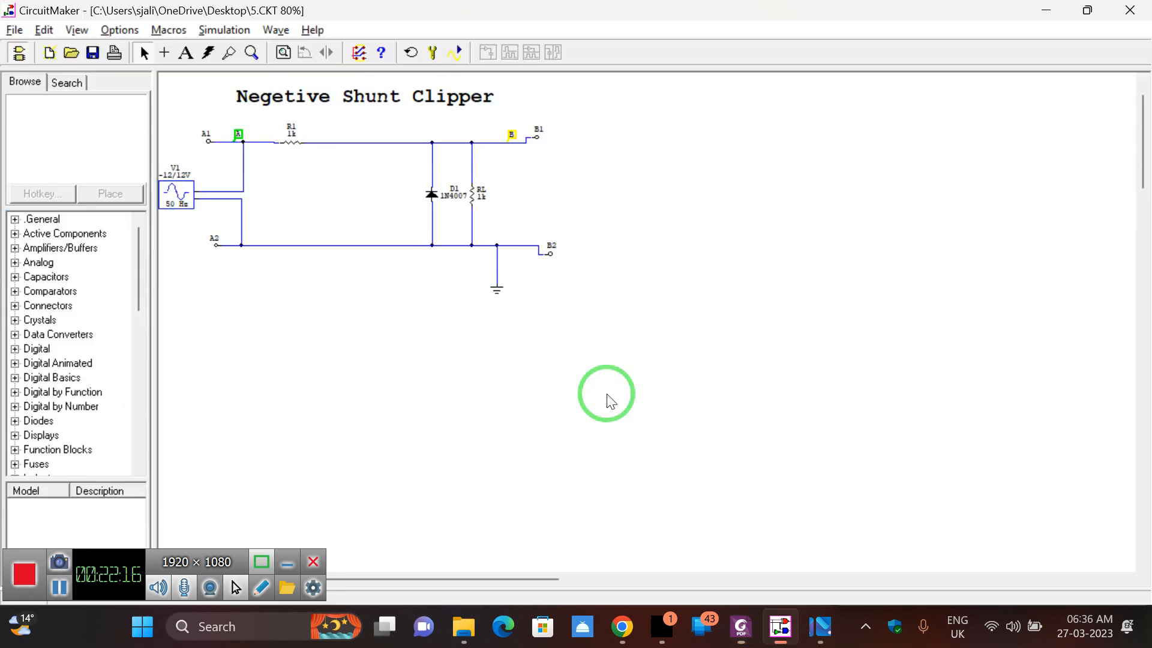
pyautogui.click(209, 52)
pyautogui.click(430, 195)
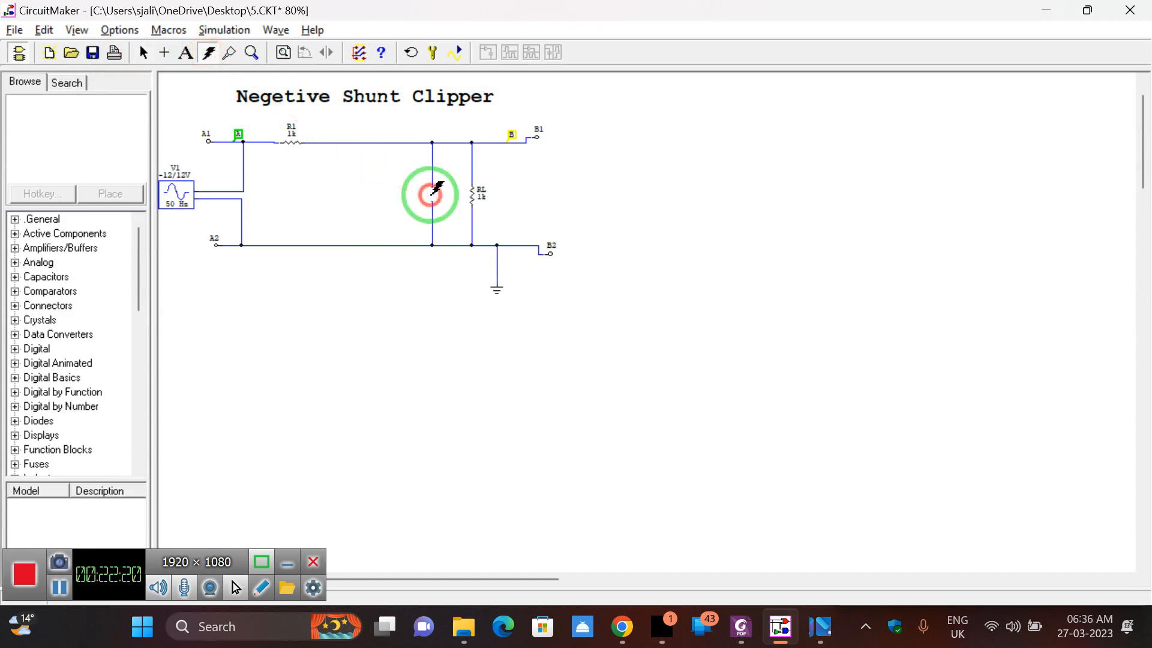
pyautogui.click(432, 180)
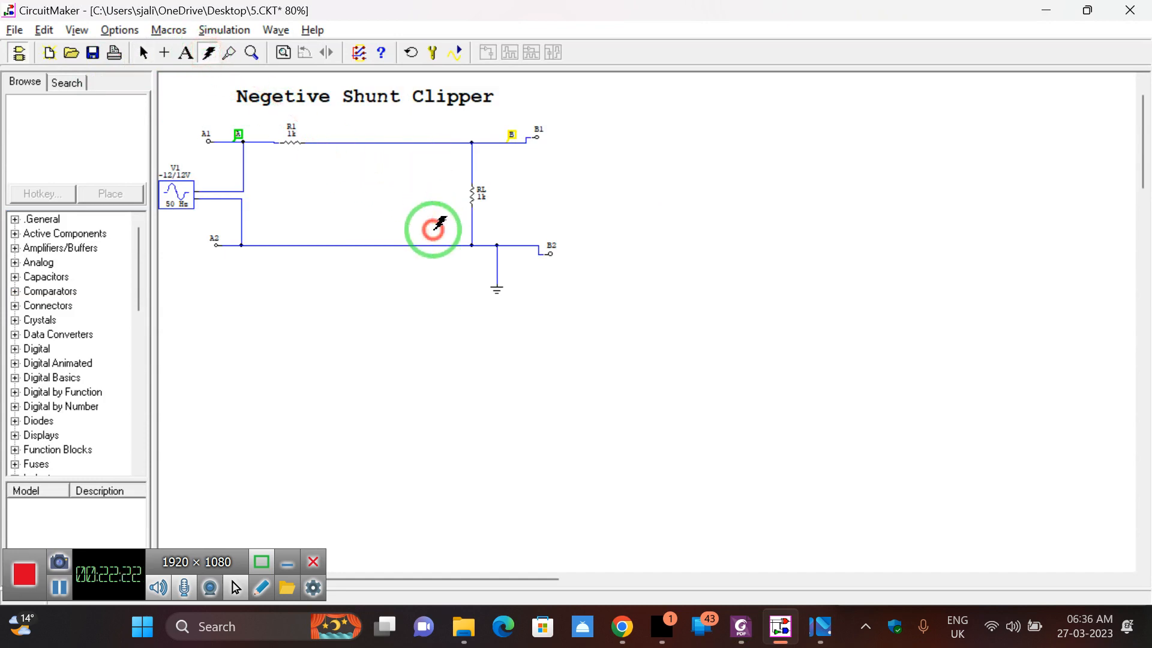
# - Check the manual's biased negative clipper diagram and place a 1N4007 diode pointing upward between the rails, beside RL
pyautogui.hotkey('alt', 'Tab')
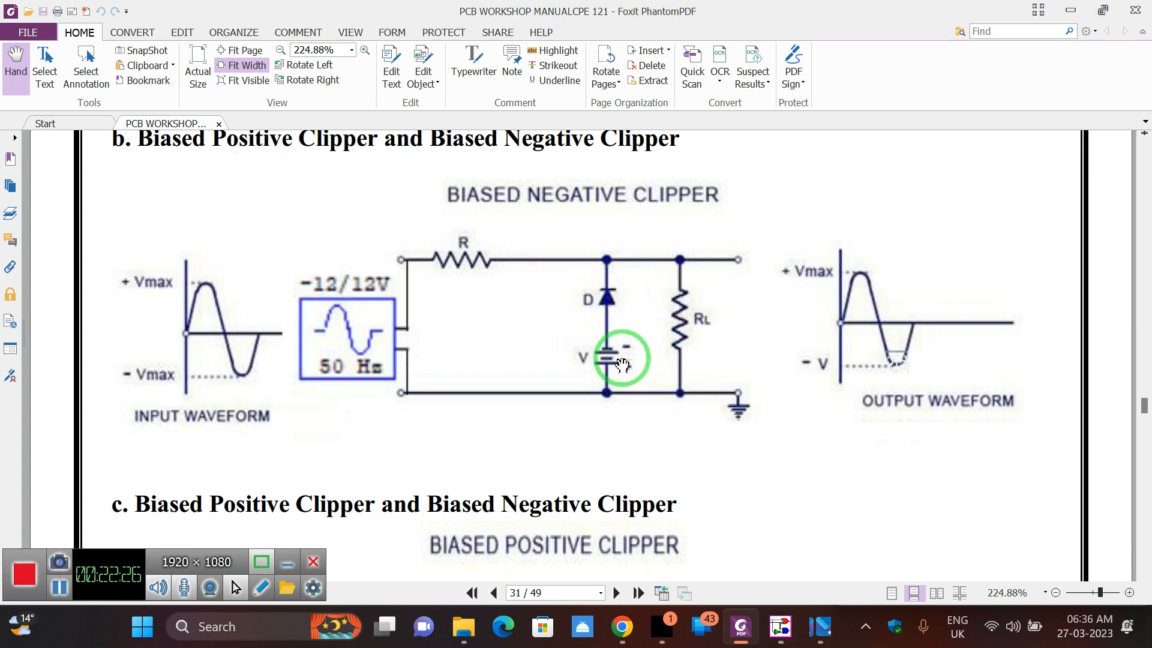
pyautogui.hotkey('alt', 'Tab')
pyautogui.click(67, 82)
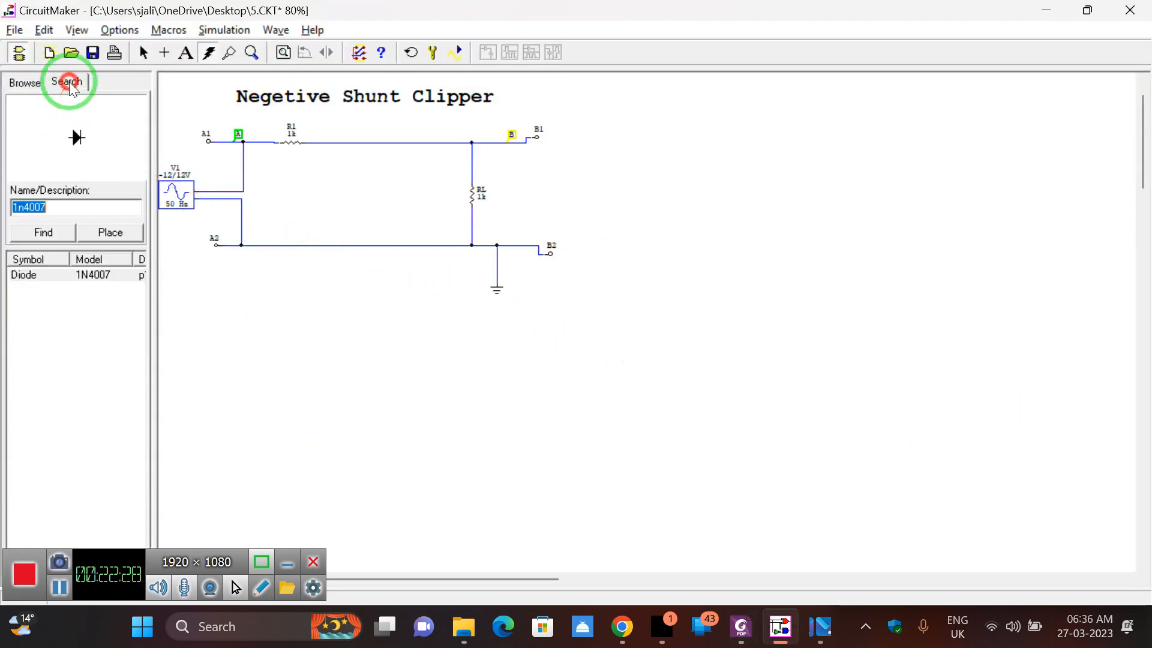
pyautogui.click(110, 232)
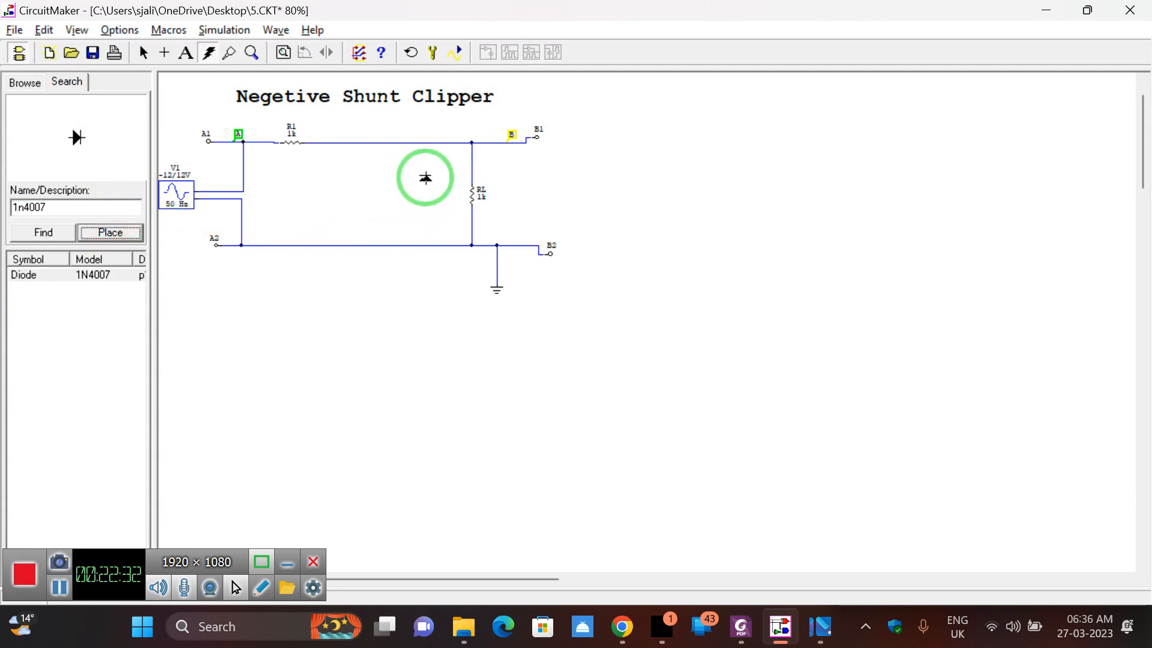
pyautogui.click(426, 177)
# - Find the Battery part by searching for "batt" and place it below diode D1 with its positive terminal facing down
pyautogui.hotkey('alt', 'Tab')
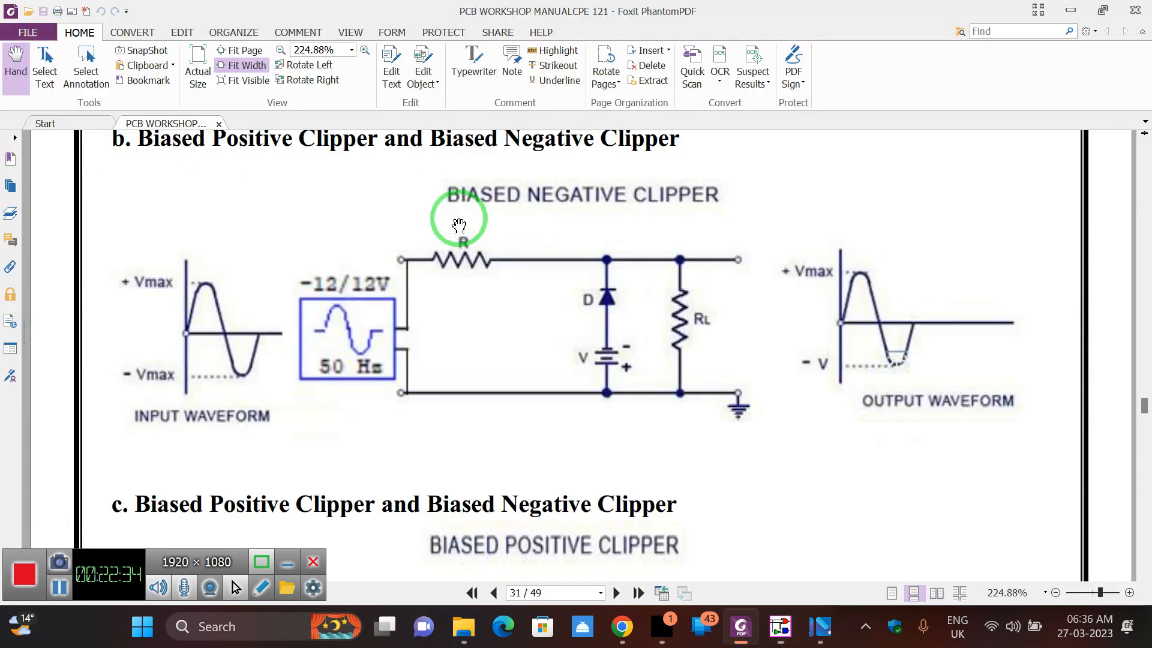
pyautogui.hotkey('alt', 'Tab')
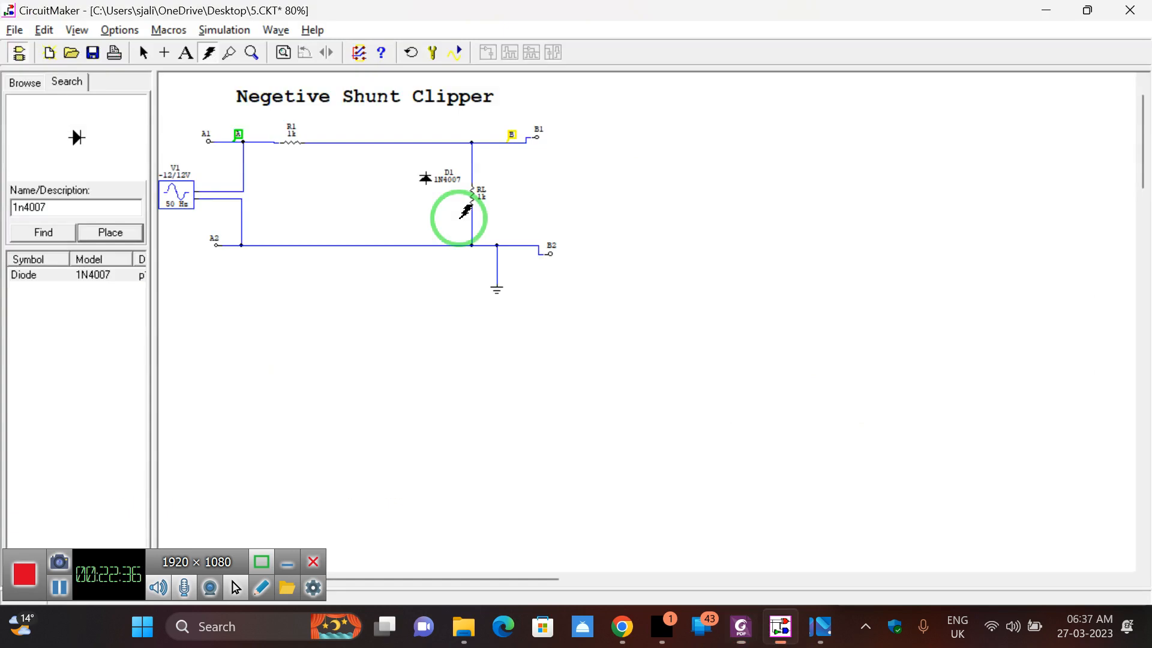
pyautogui.doubleClick(27, 208)
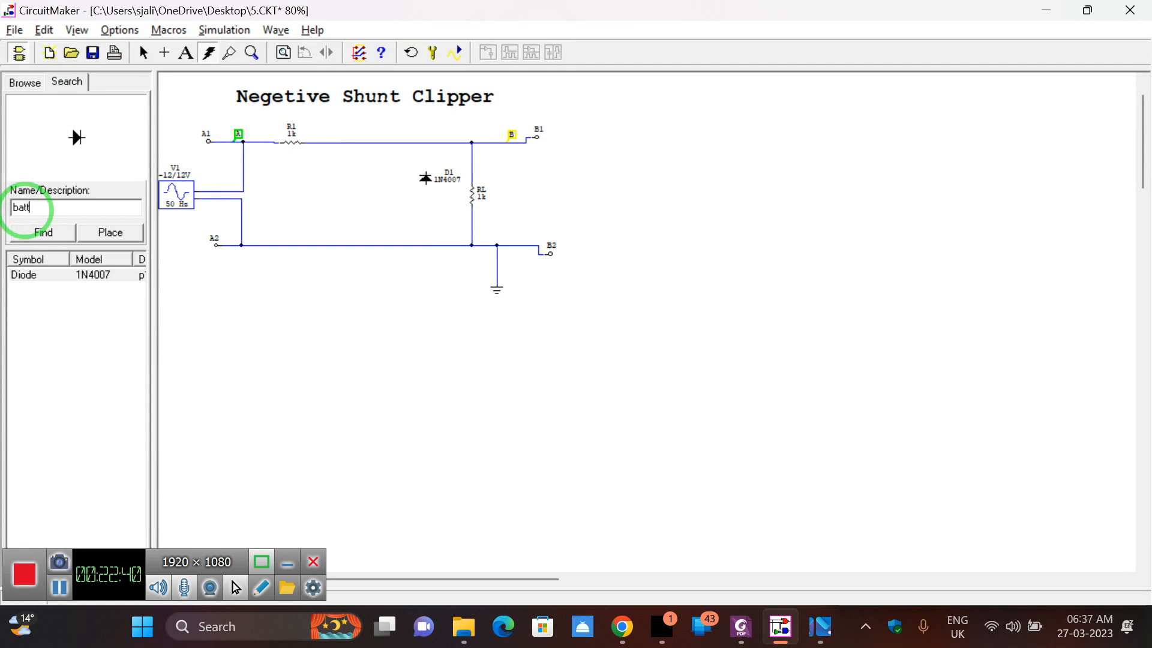
pyautogui.press('Return')
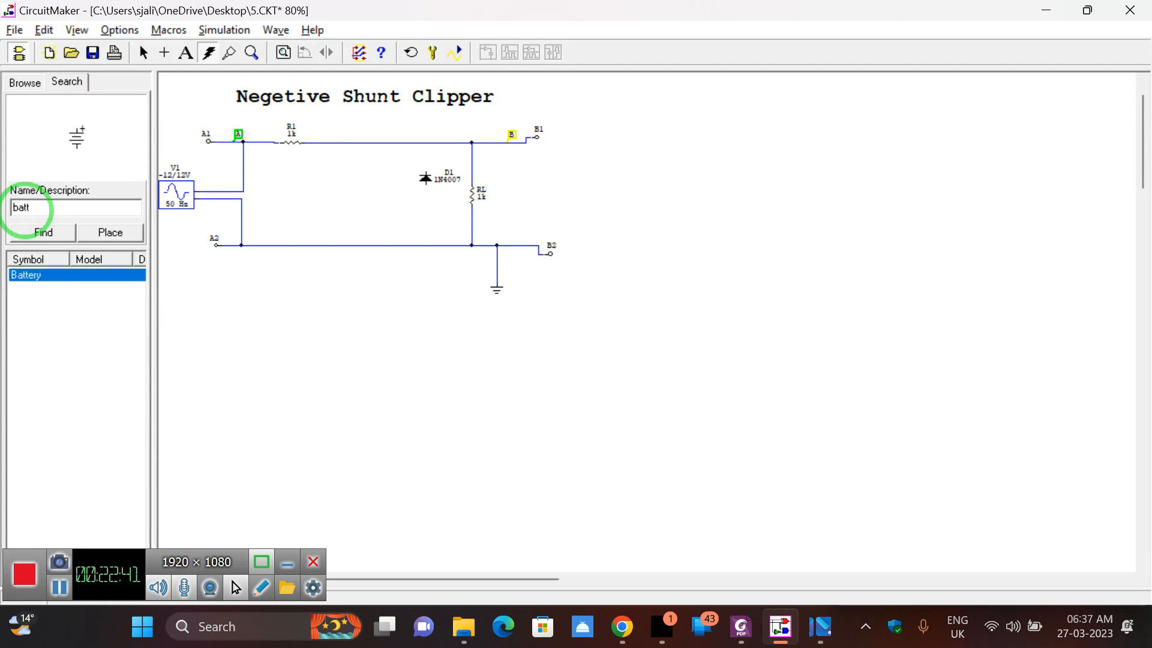
pyautogui.click(110, 233)
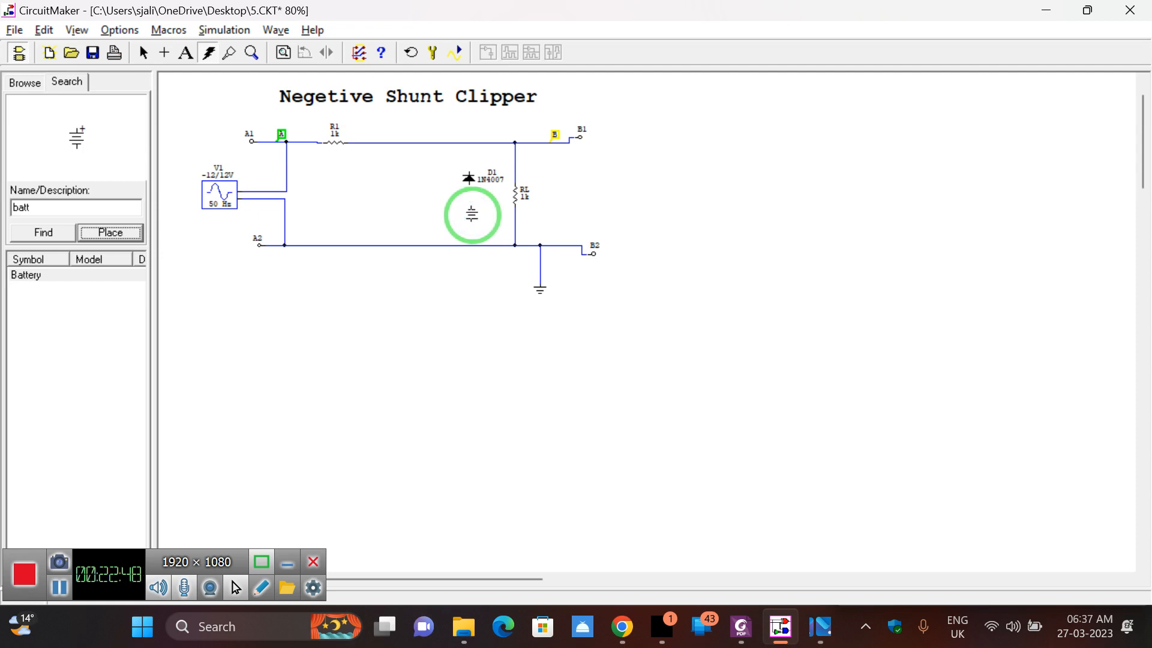
pyautogui.click(472, 215)
# - Change the circuit title to "Biased Negetive Clipper"
pyautogui.click(277, 50)
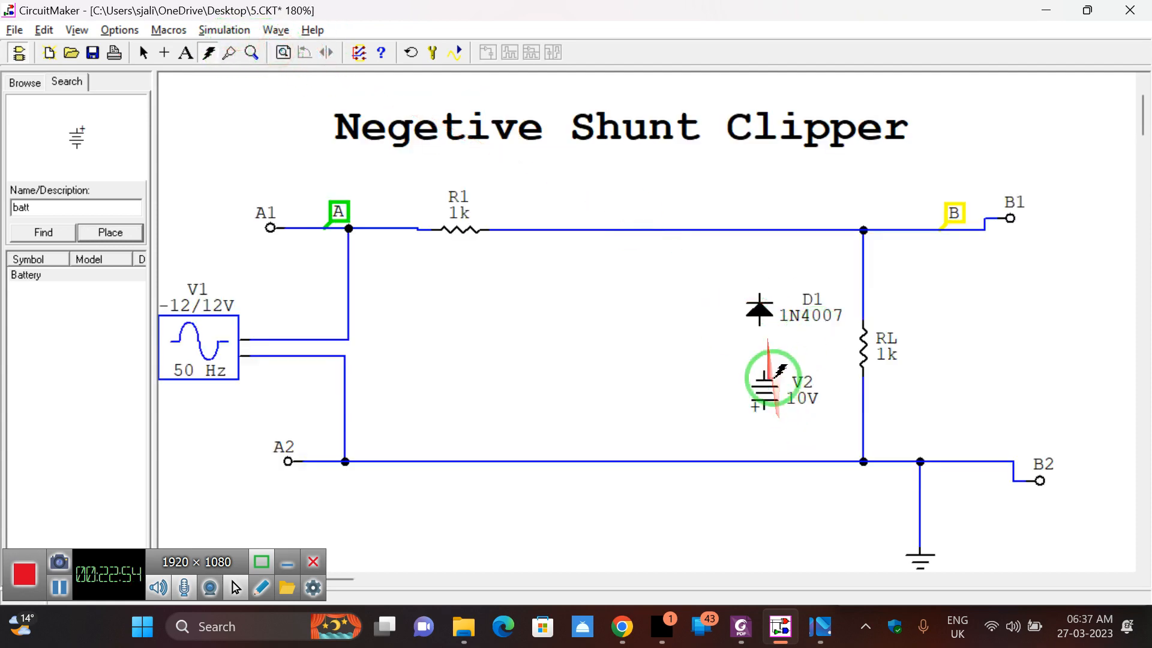
pyautogui.click(144, 53)
pyautogui.doubleClick(433, 110)
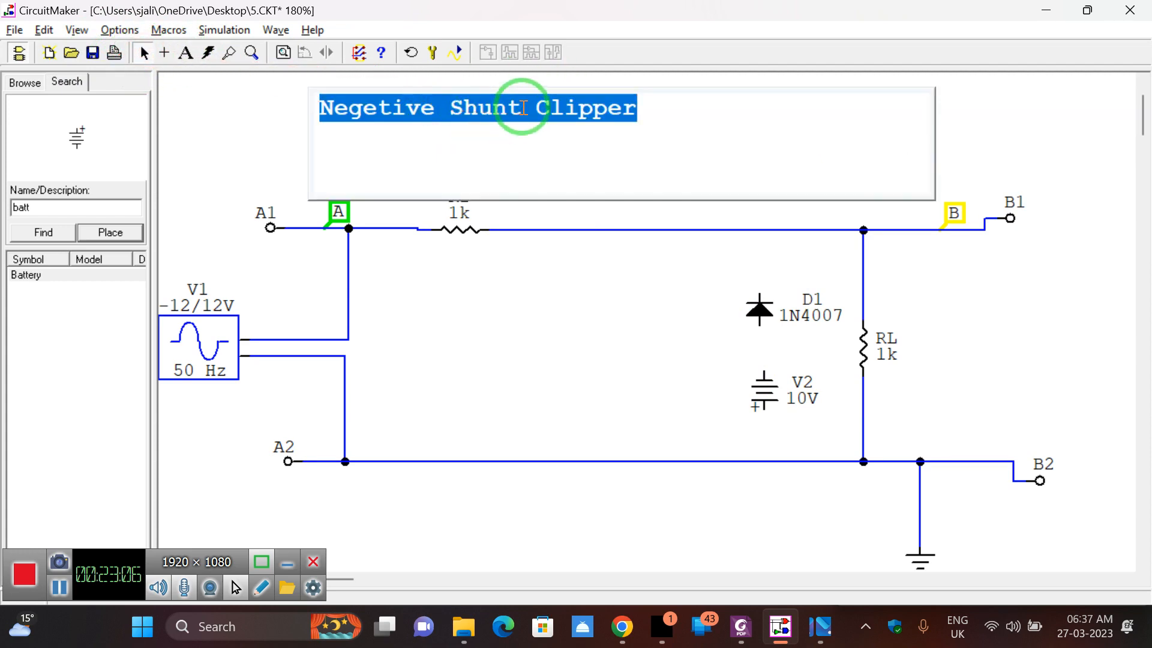
pyautogui.doubleClick(489, 109)
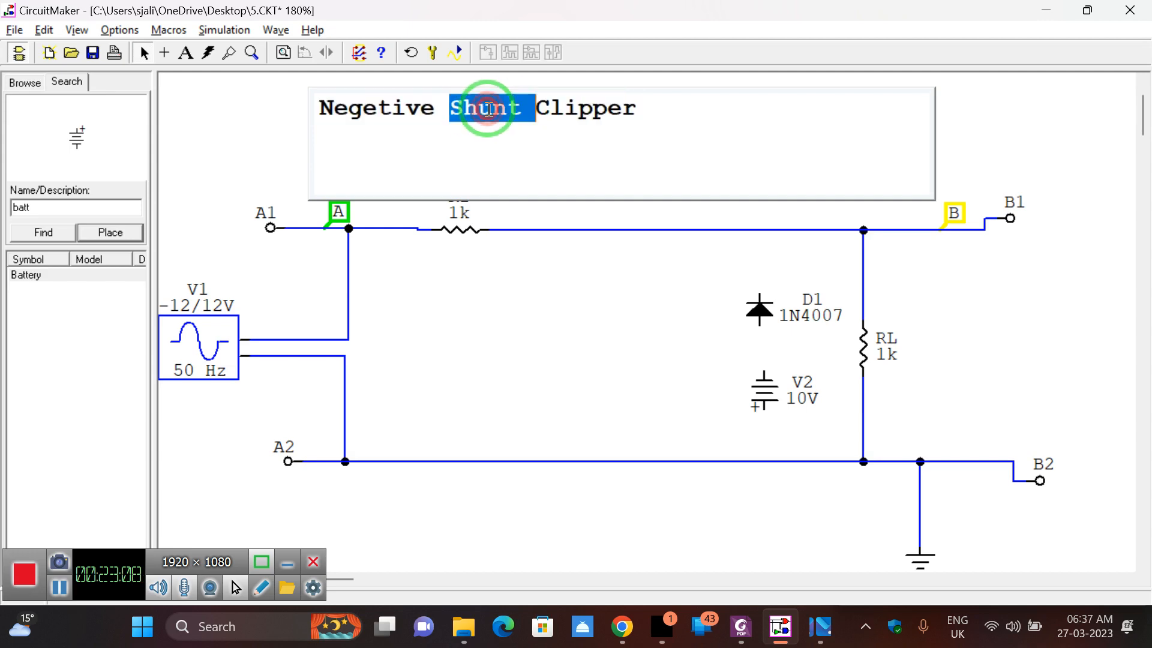
pyautogui.press('Delete')
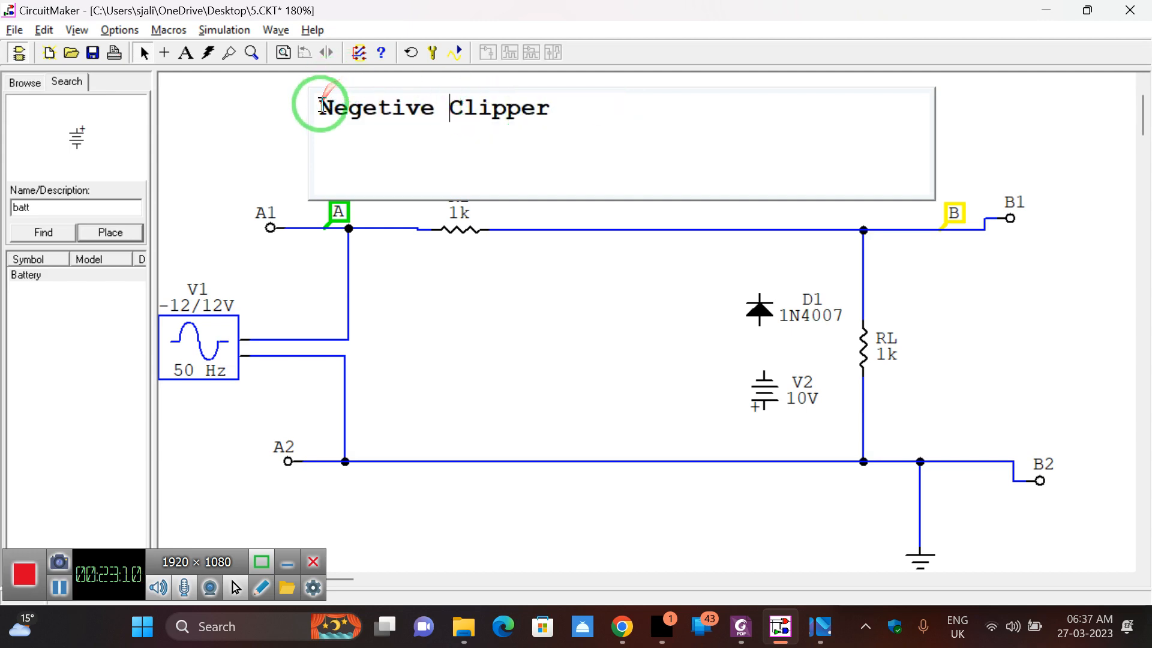
pyautogui.write('Biased n')
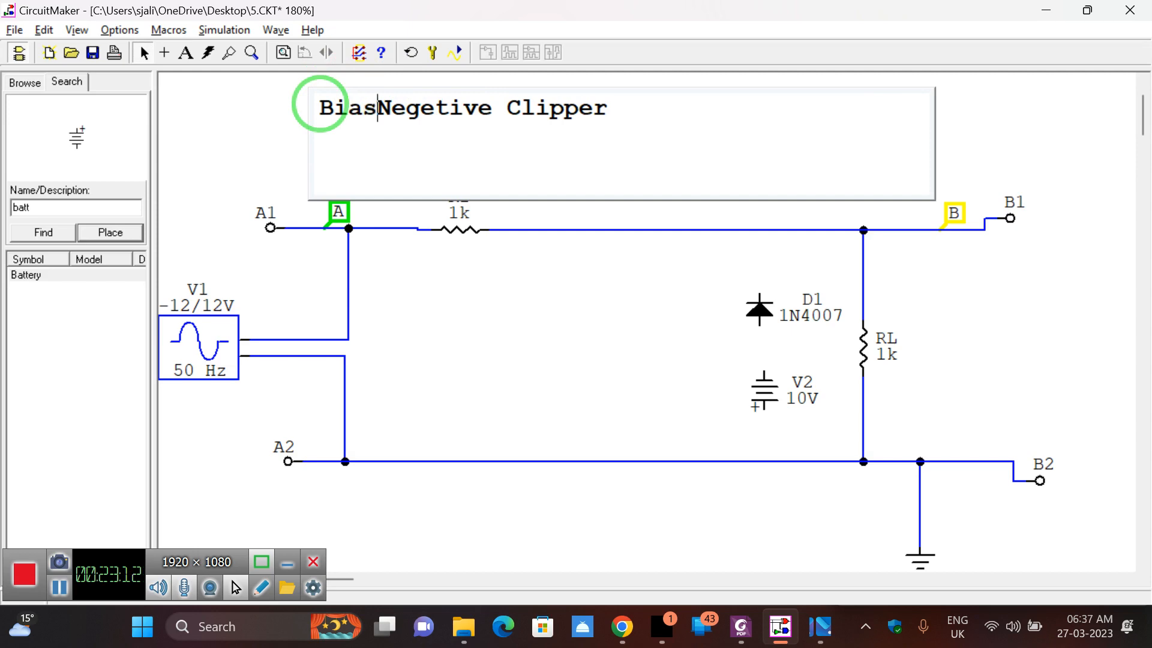
pyautogui.press('BackSpace')
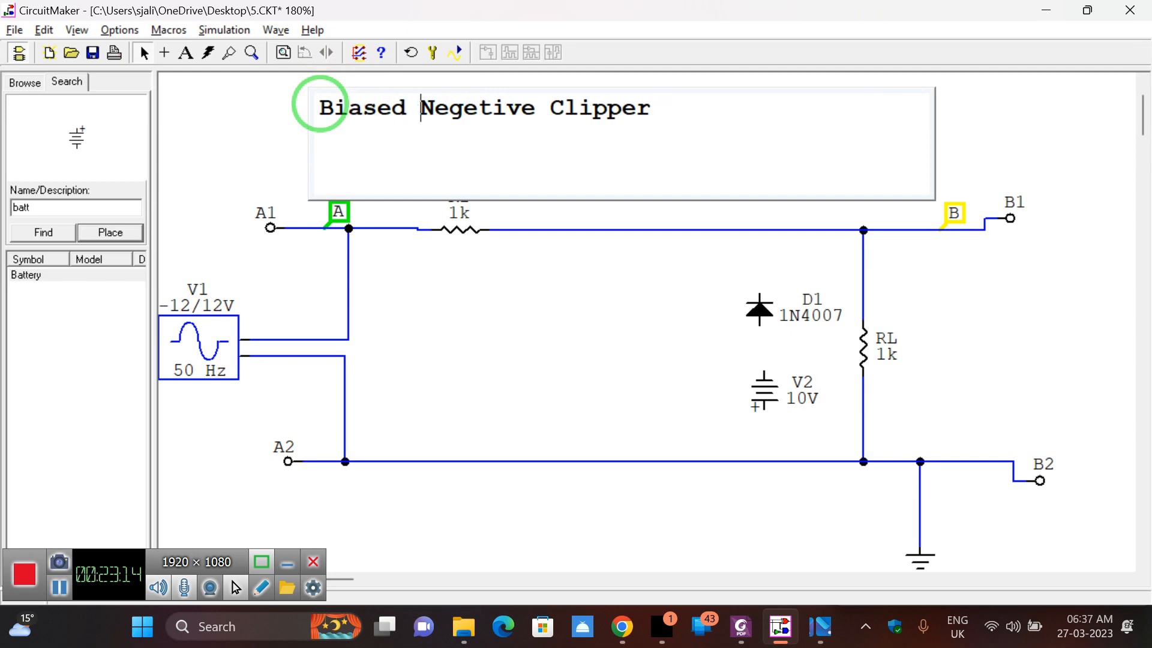
pyautogui.click(968, 134)
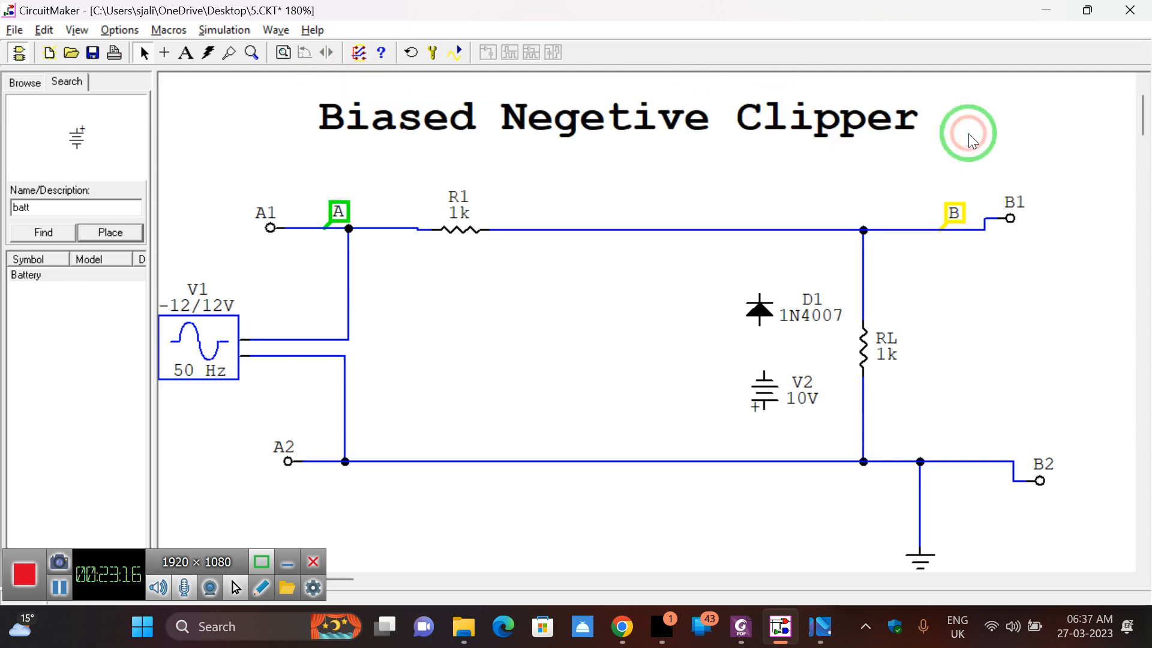
# - Following the manual's diagram, wire diode D1 and battery V2 in series between the upper and lower rails
pyautogui.hotkey('alt', 'Tab')
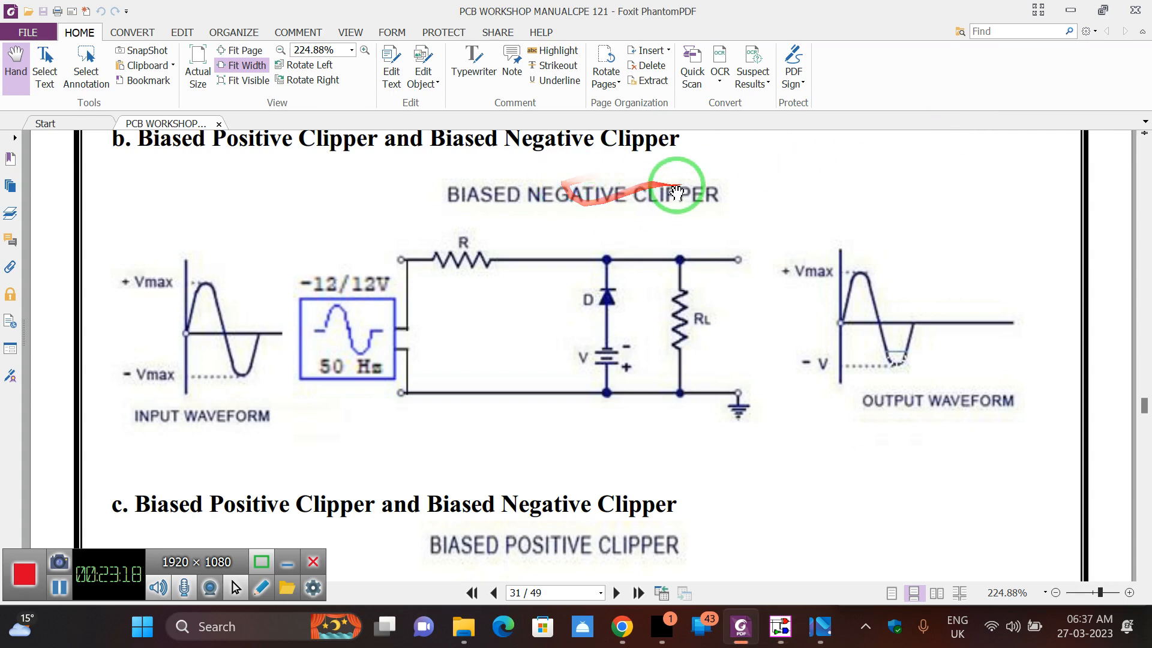
pyautogui.hotkey('alt', 'Tab')
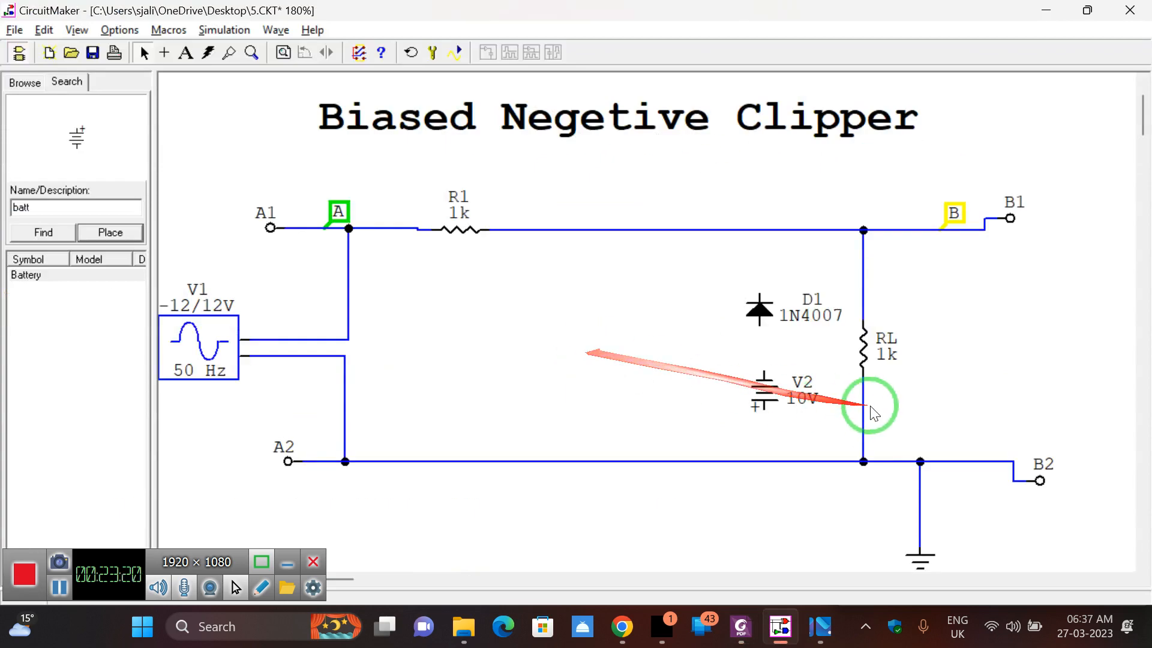
pyautogui.click(171, 54)
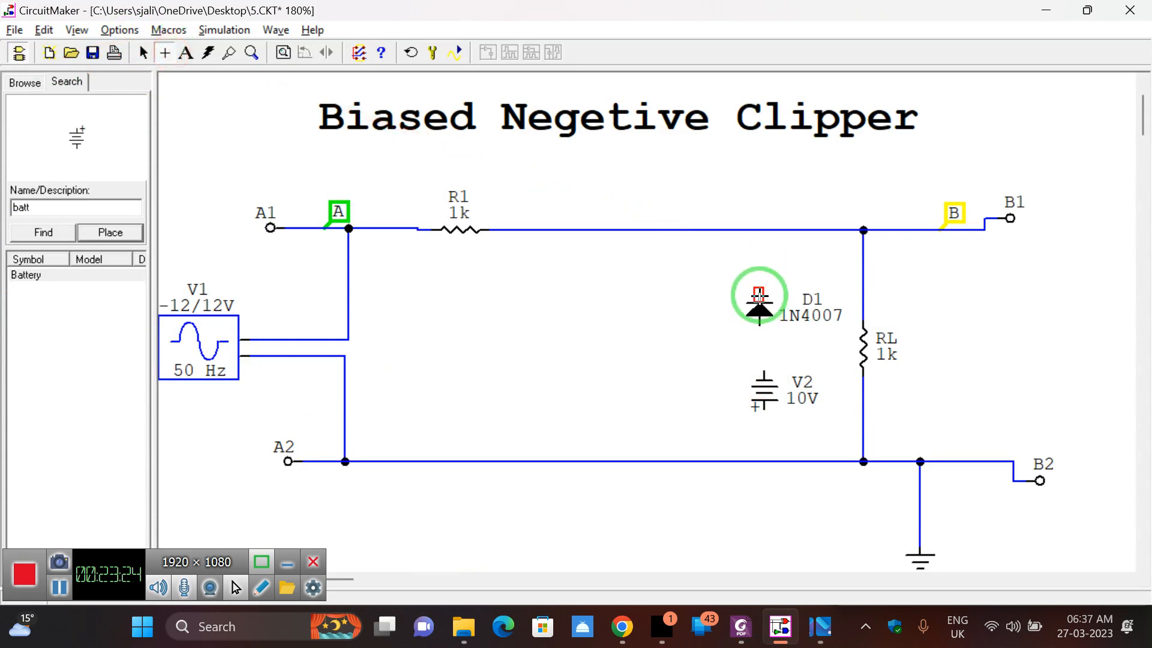
pyautogui.click(758, 283)
pyautogui.moveTo(758, 284); pyautogui.dragTo(760, 228)
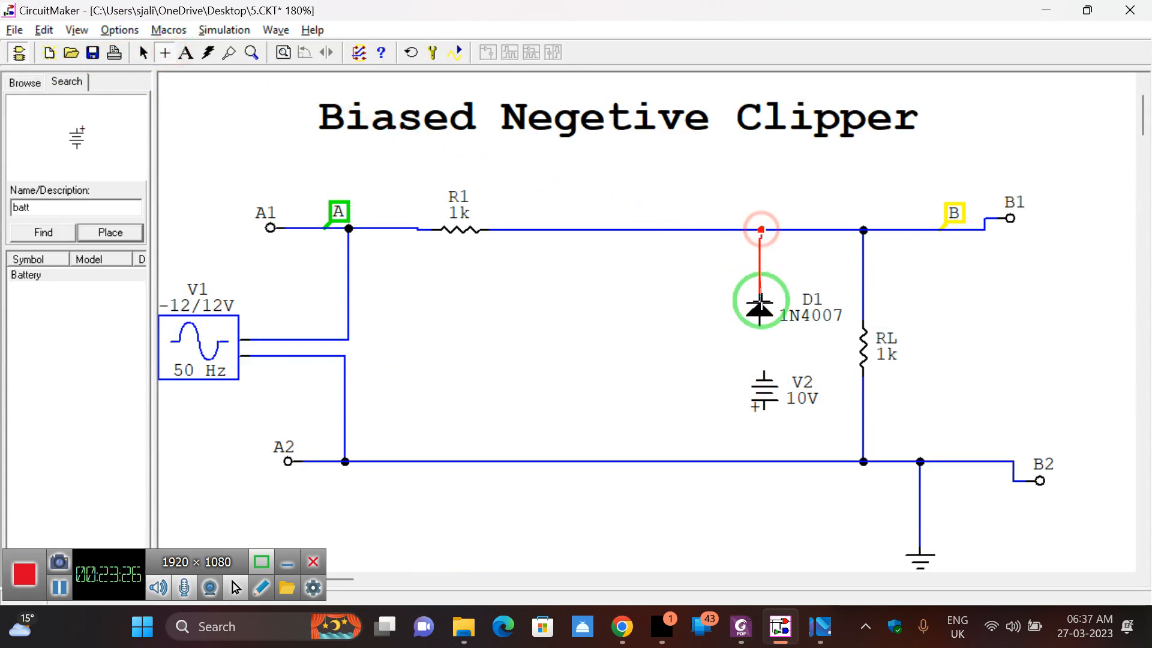
pyautogui.moveTo(755, 336); pyautogui.dragTo(764, 462)
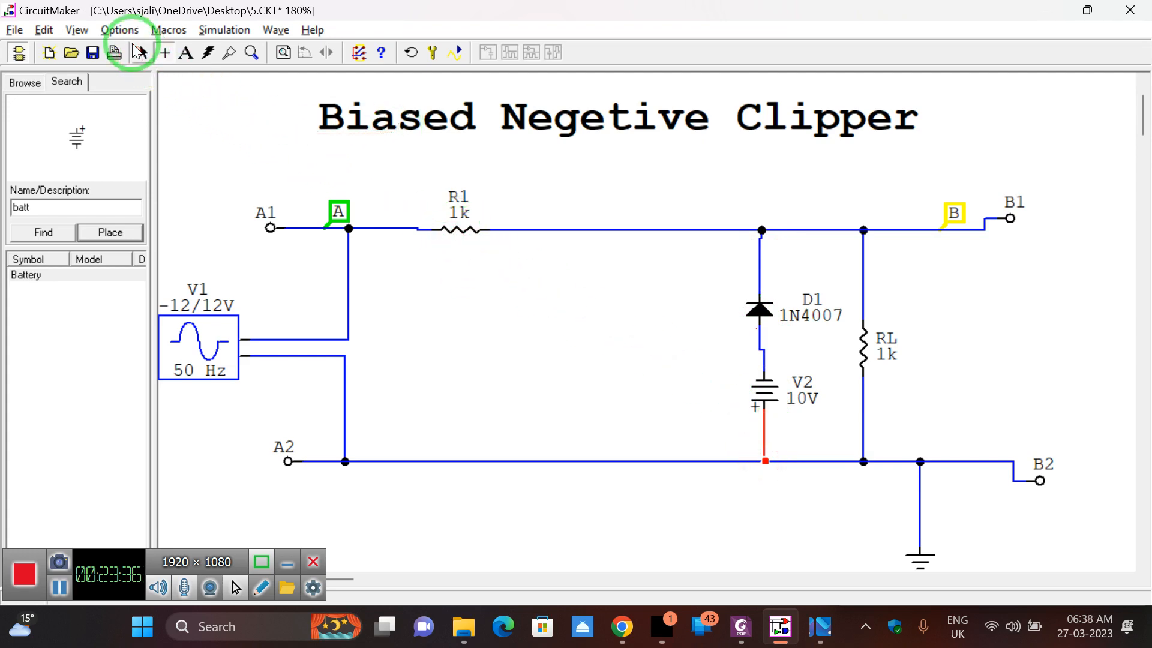
pyautogui.click(140, 53)
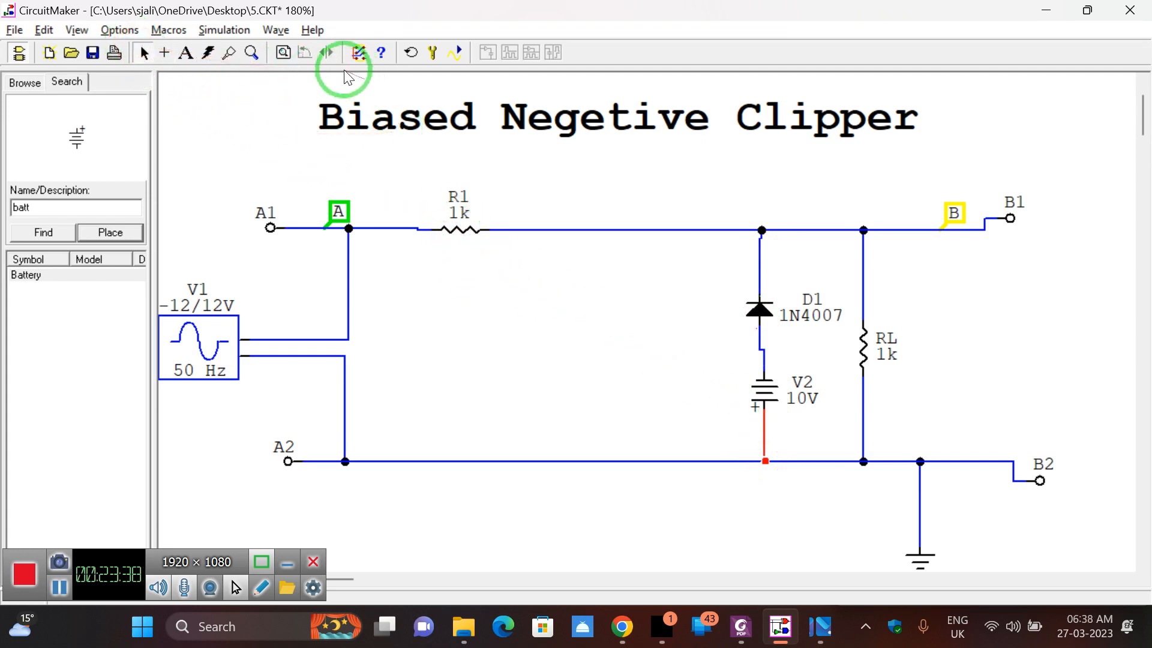
# - Set the label-value of battery V2 to 2V
pyautogui.doubleClick(766, 390)
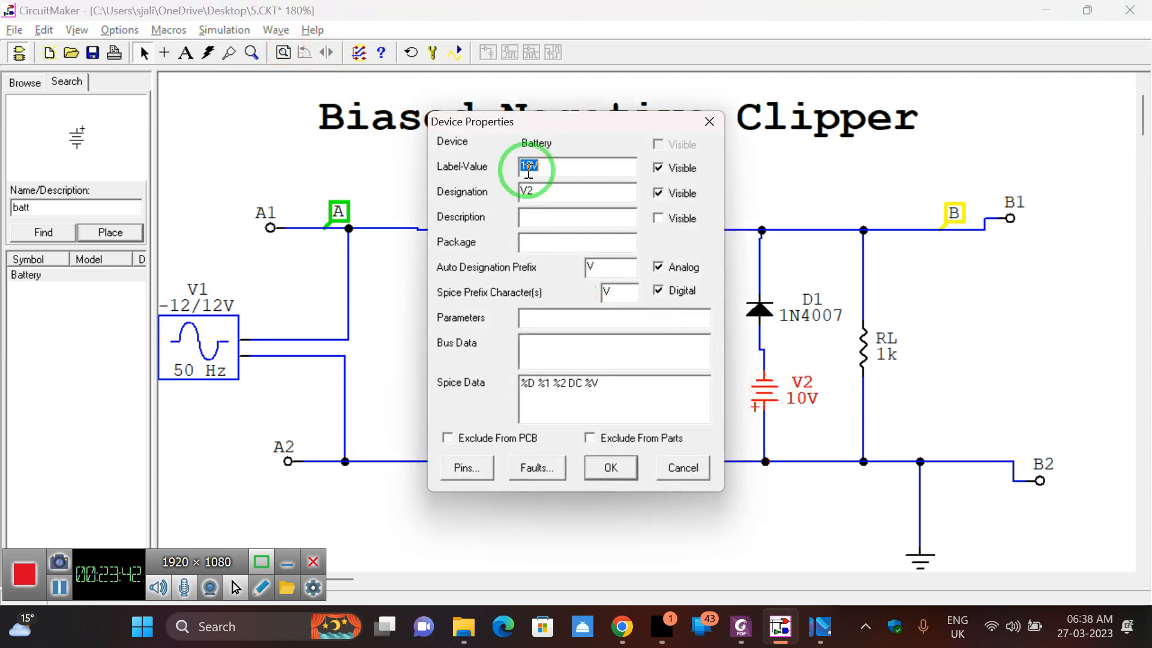
pyautogui.click(532, 168)
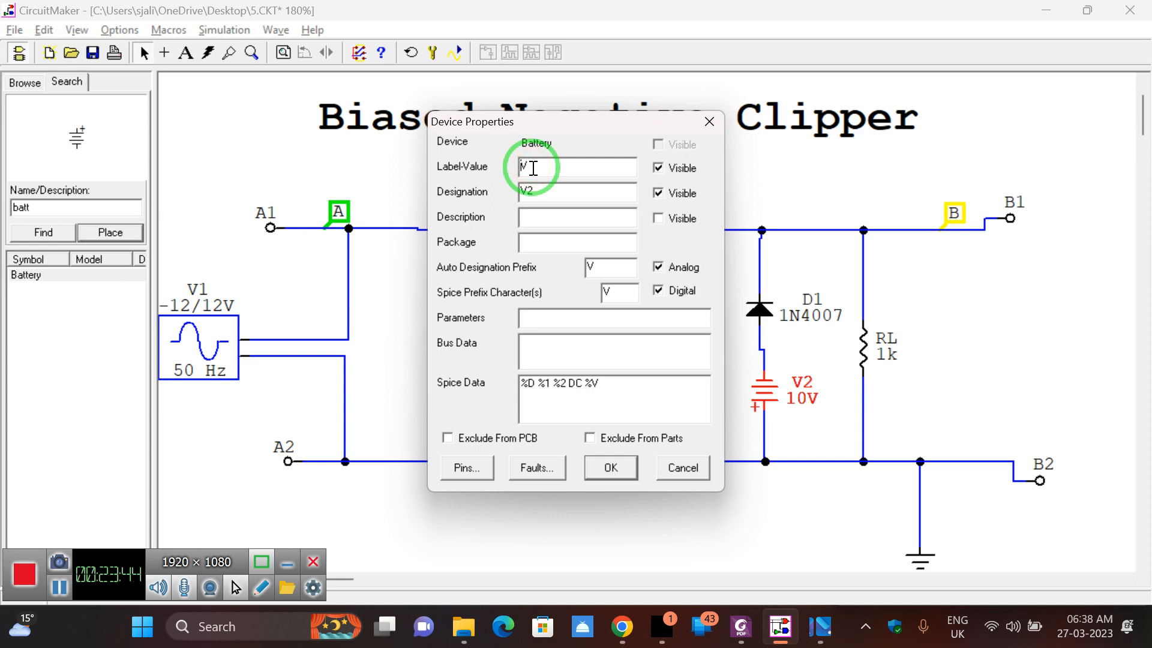
pyautogui.write('2V')
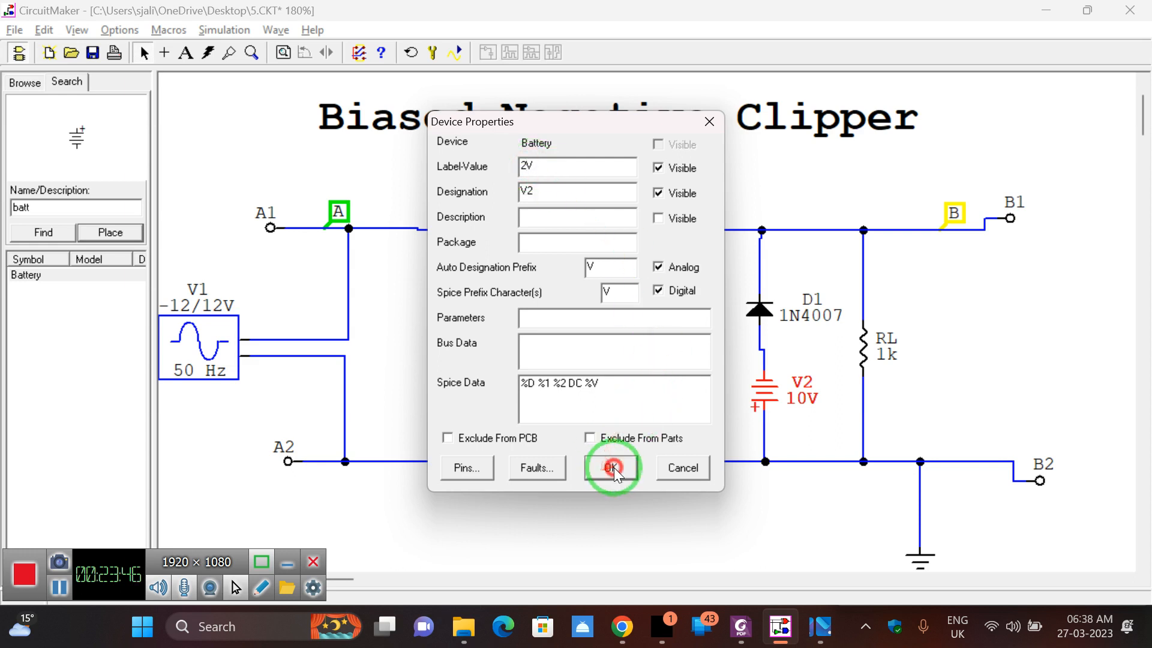
pyautogui.click(610, 467)
pyautogui.click(646, 373)
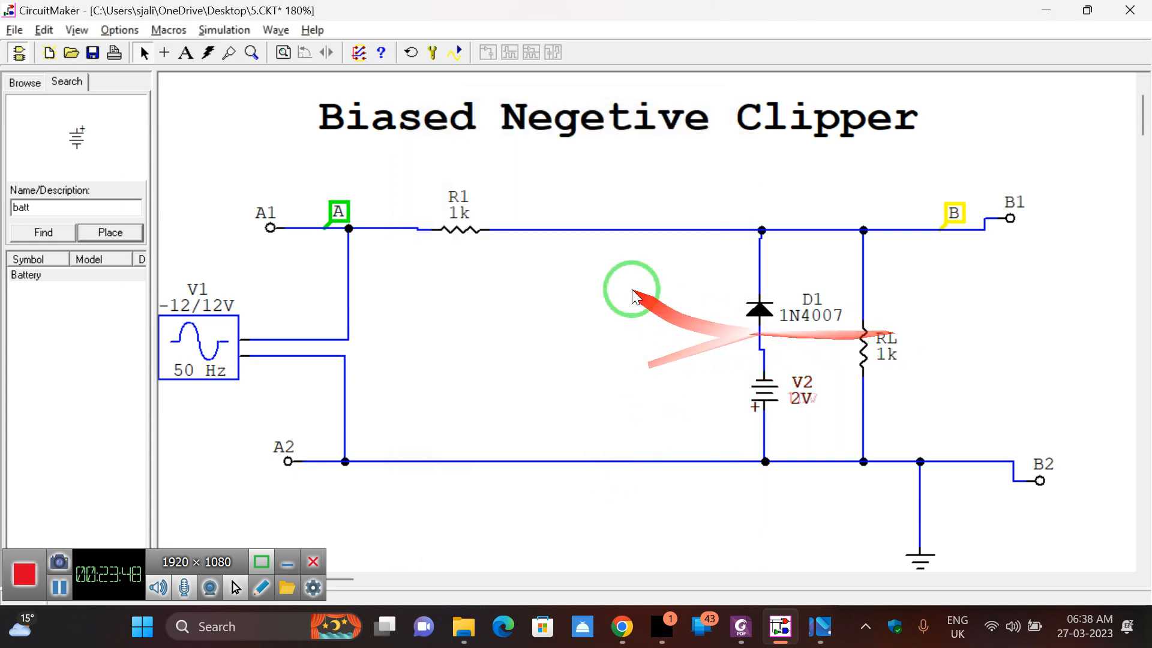
# - Simulate the biased negative clipper, compare the waveforms at probes A and B, and stop the simulation
pyautogui.click(284, 53)
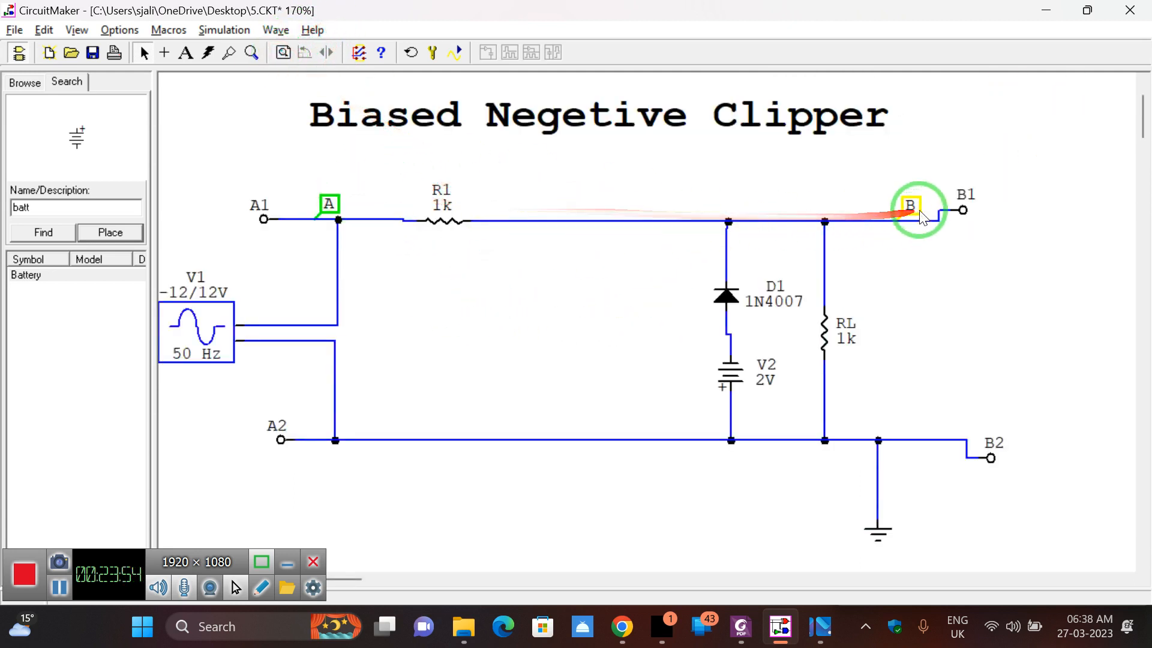
pyautogui.click(466, 57)
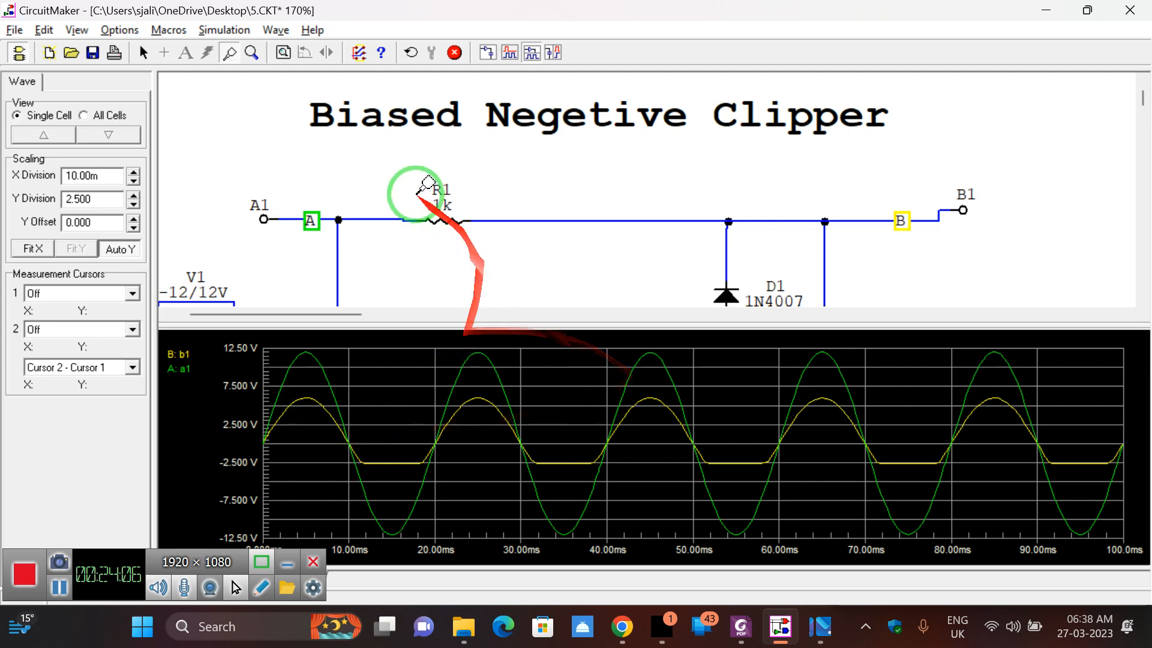
pyautogui.click(284, 52)
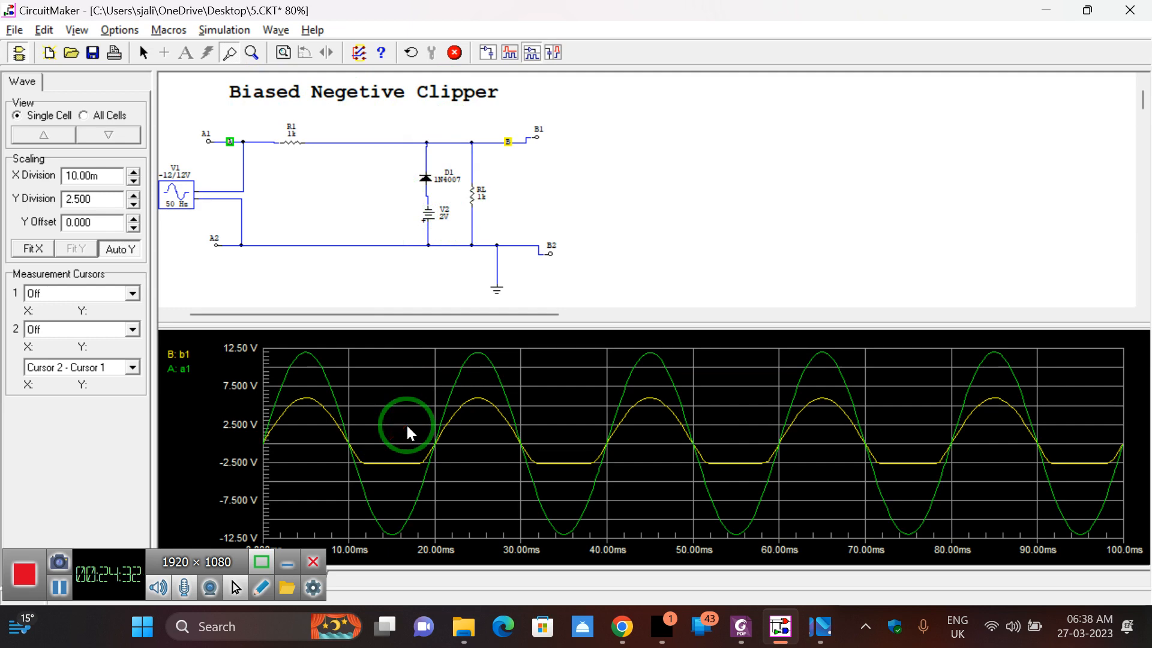
pyautogui.moveTo(428, 384)
pyautogui.mouseDown()
pyautogui.moveTo(452, 321)
pyautogui.moveTo(442, 214)
pyautogui.moveTo(485, 79)
pyautogui.mouseUp()
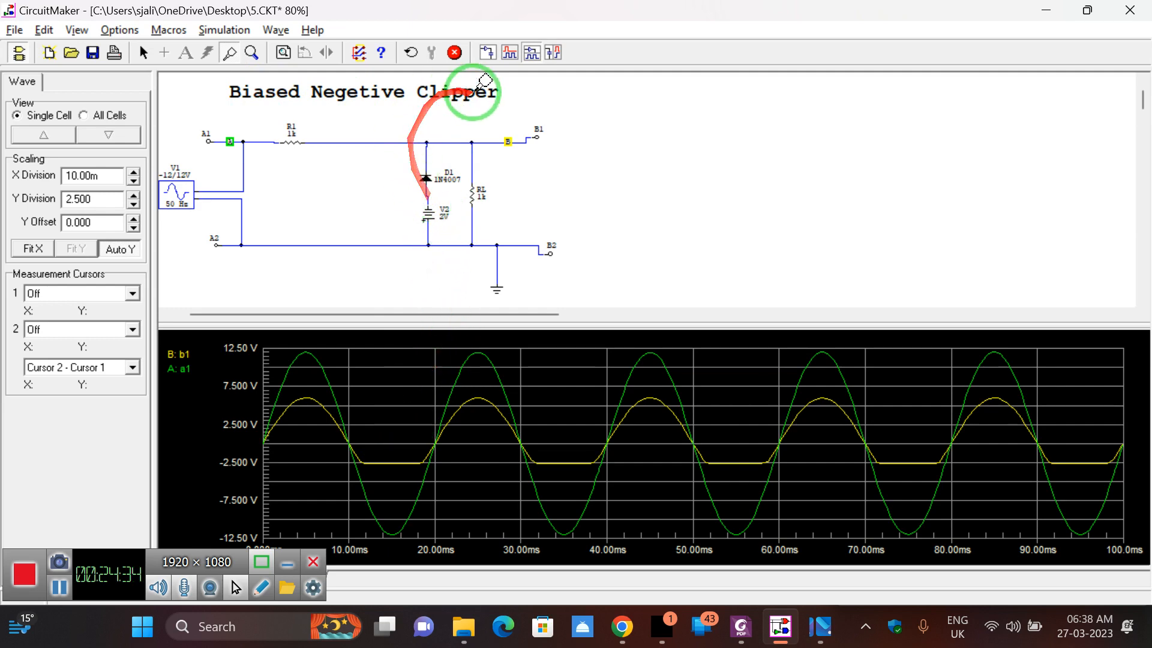
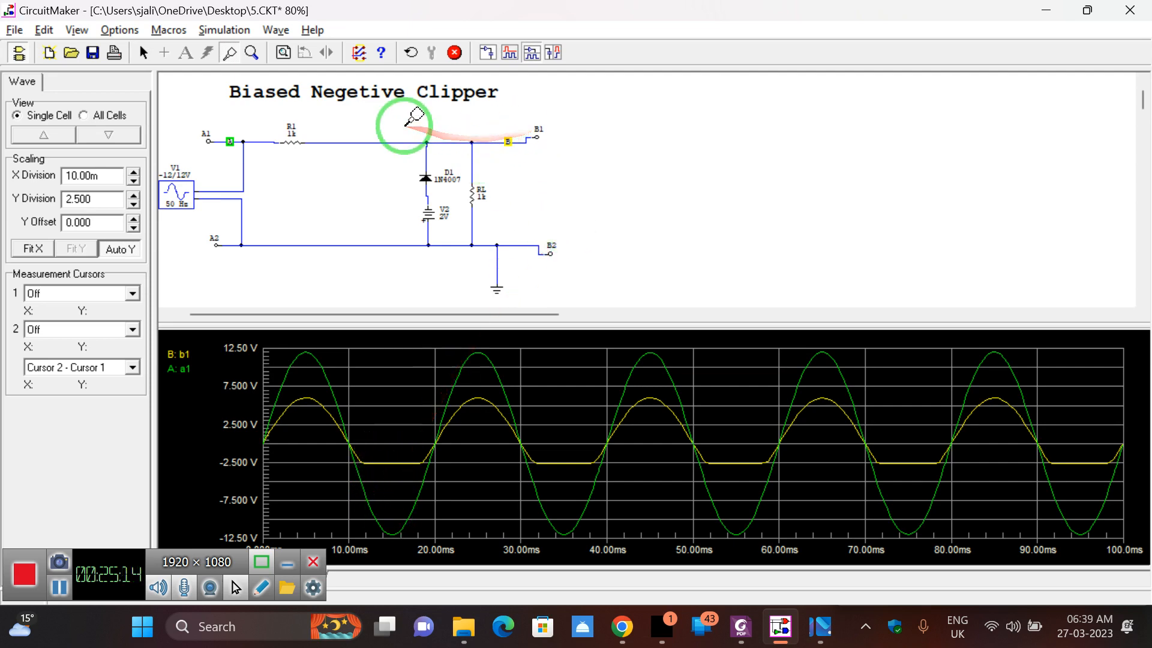
pyautogui.click(455, 53)
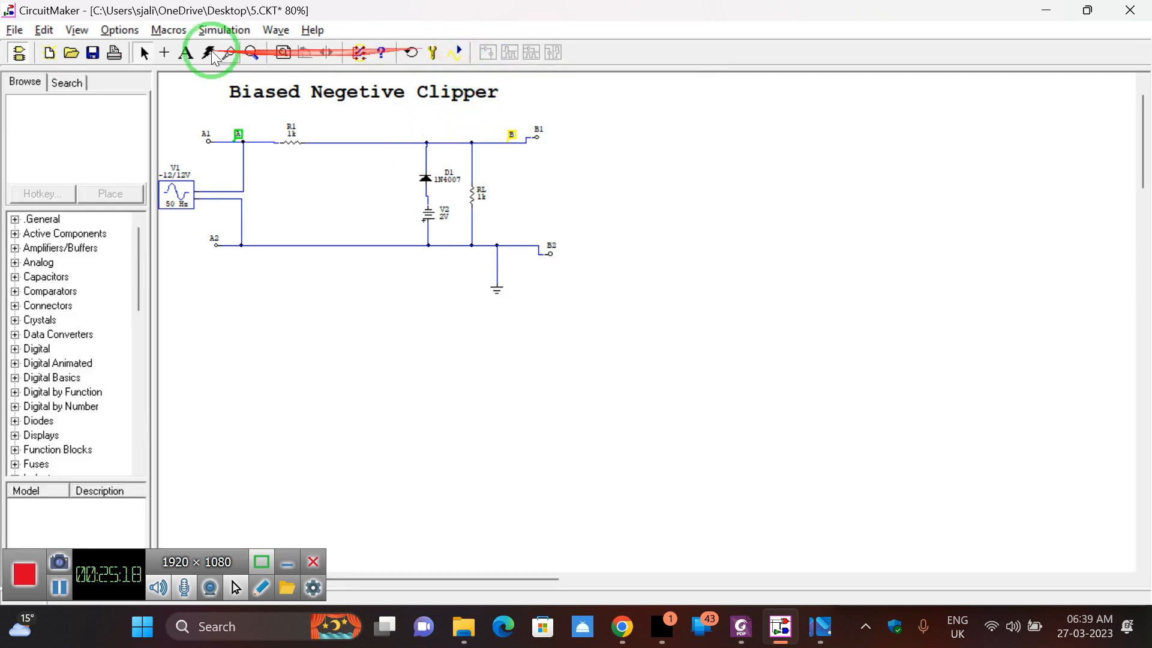
# - Save the biased negative clipper circuit as a new file named 6 on the Desktop
pyautogui.click(17, 30)
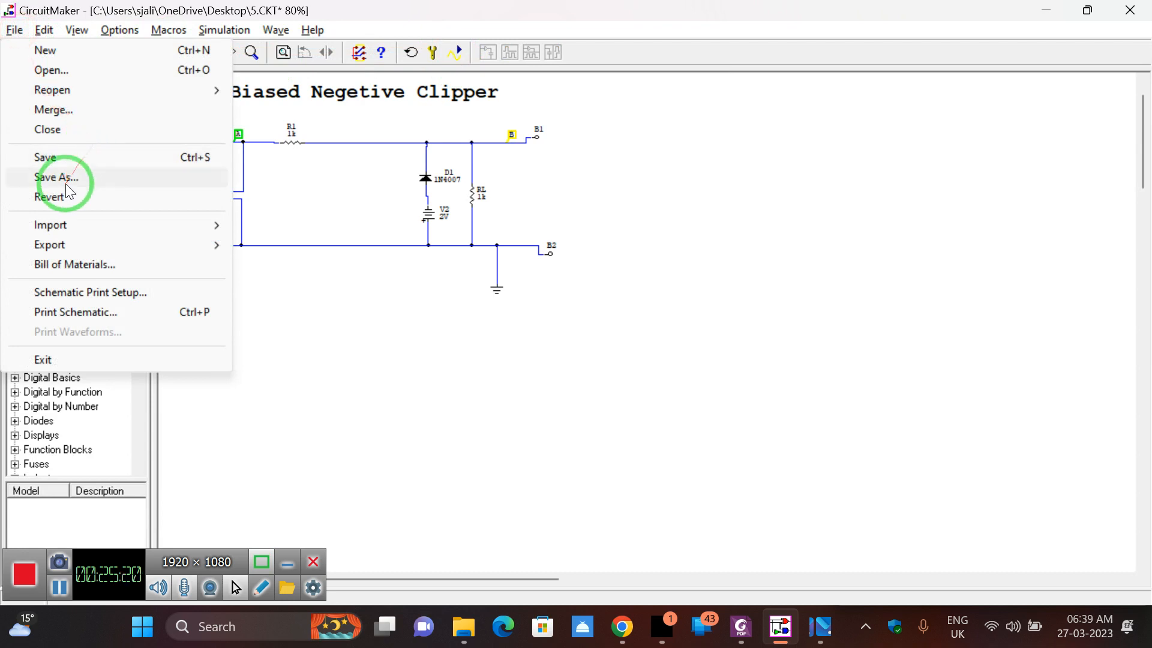
pyautogui.click(52, 176)
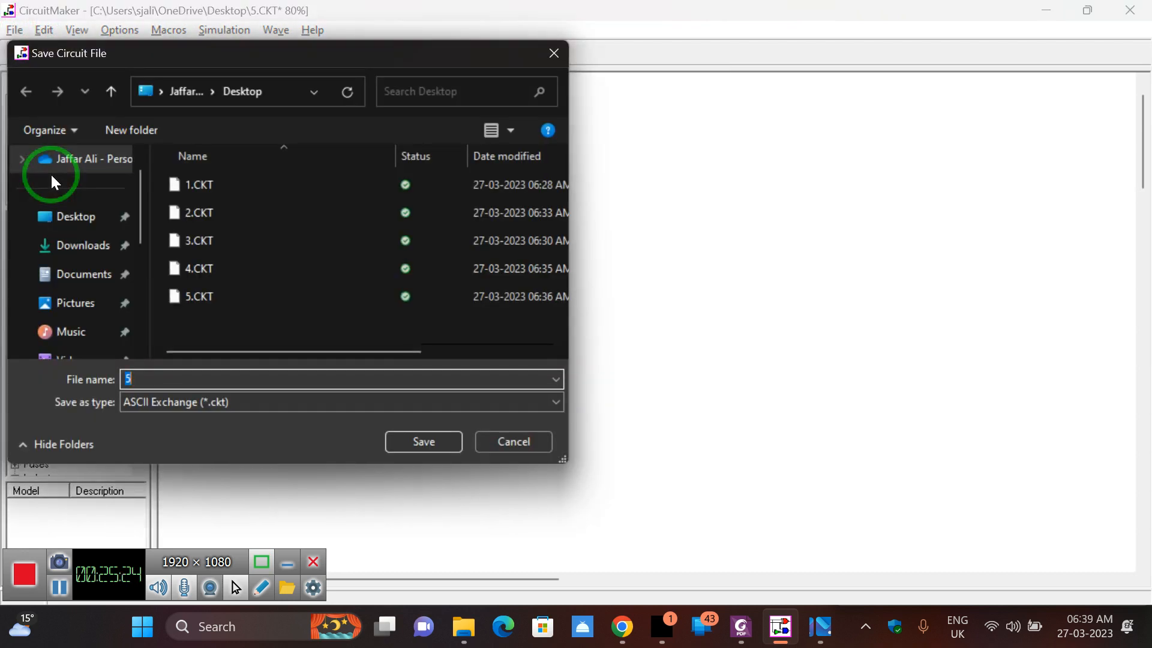
pyautogui.write('6')
pyautogui.press('Return')
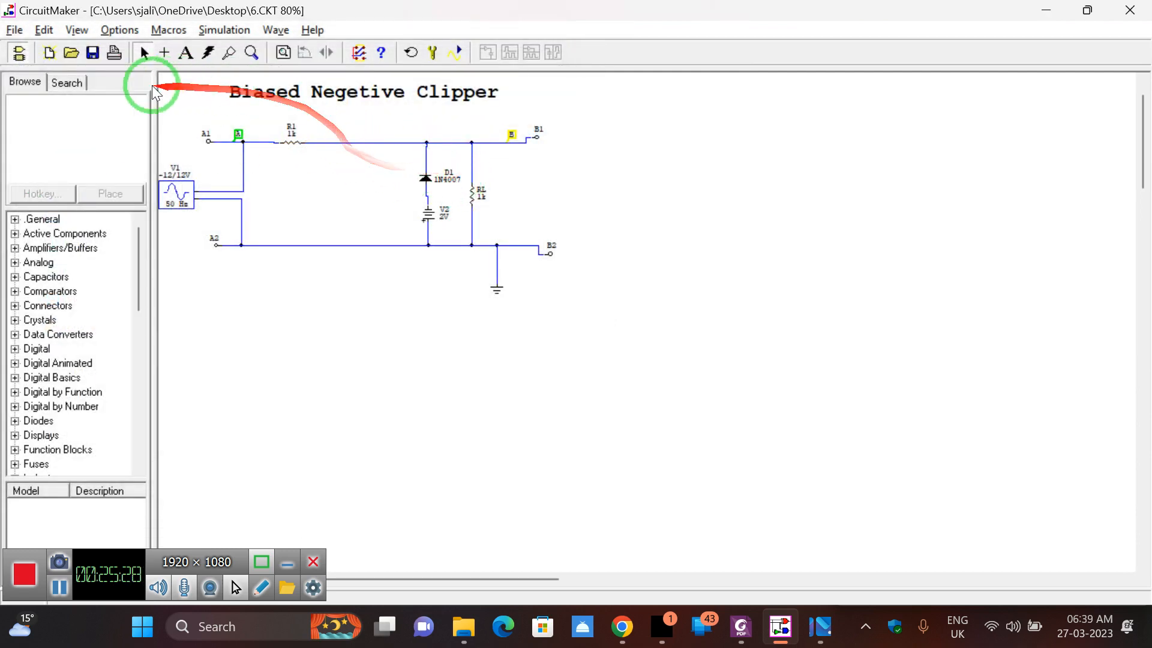
# - Delete the wires joining diode D1 and battery V2 to each other and to the upper and lower rails, keeping both components
pyautogui.moveTo(211, 52); pyautogui.dragTo(289, 47)
pyautogui.click(286, 53)
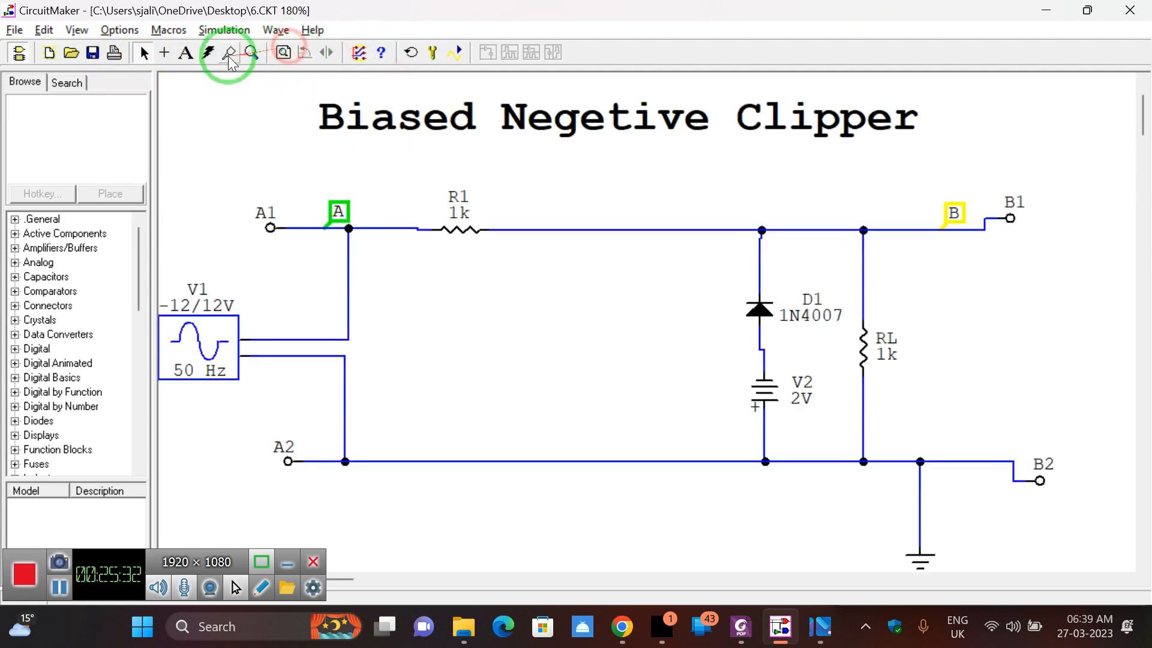
pyautogui.moveTo(208, 53); pyautogui.dragTo(760, 266)
pyautogui.click(756, 267)
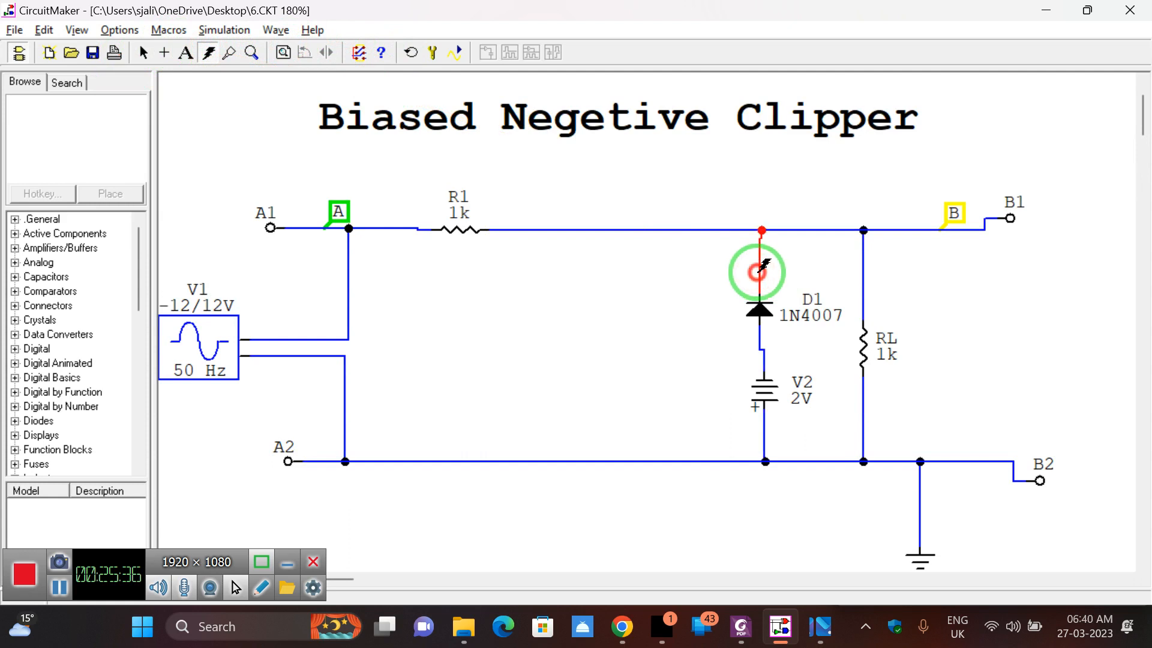
pyautogui.click(760, 344)
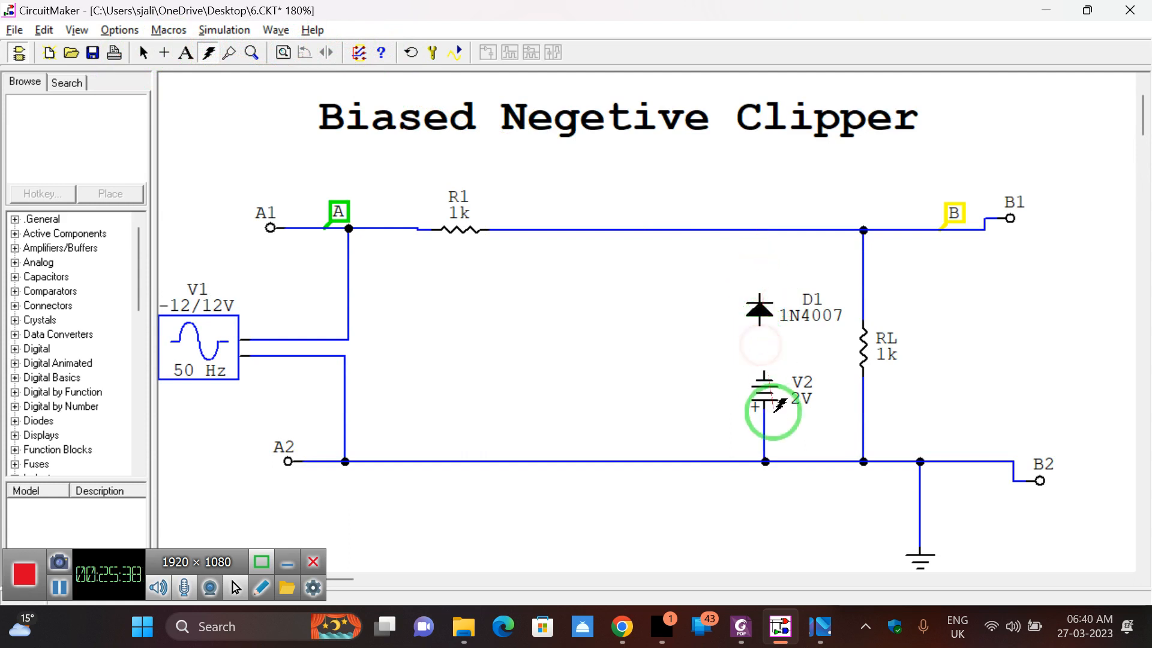
pyautogui.click(765, 428)
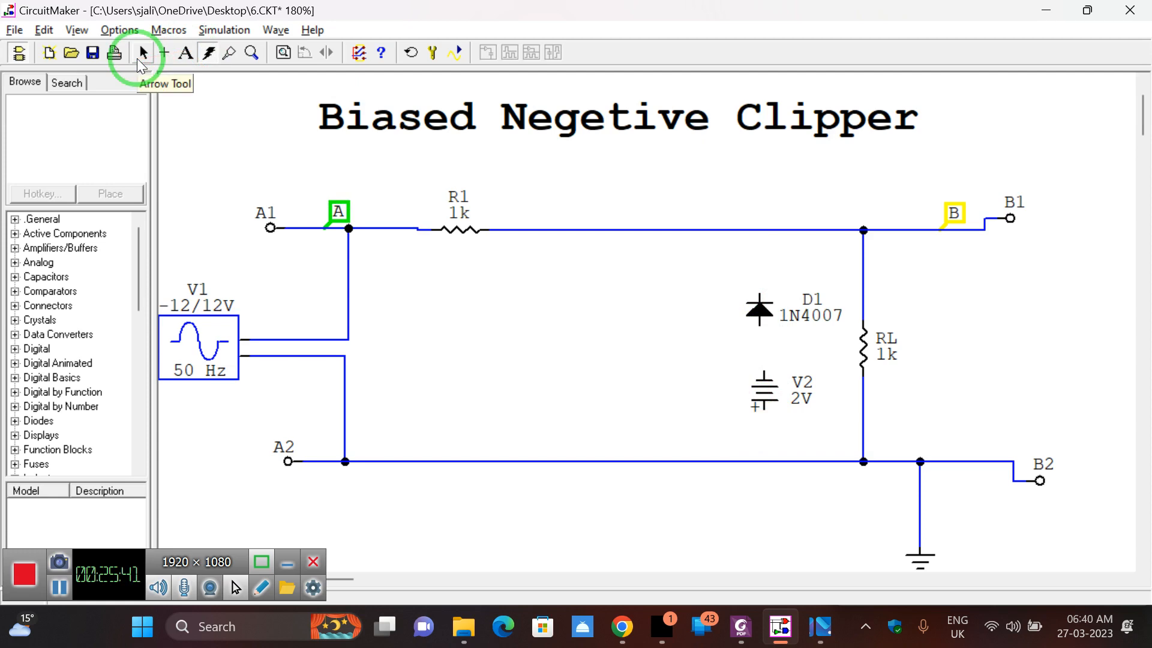
pyautogui.click(759, 309)
pyautogui.hotkey('ctrl', 'z')
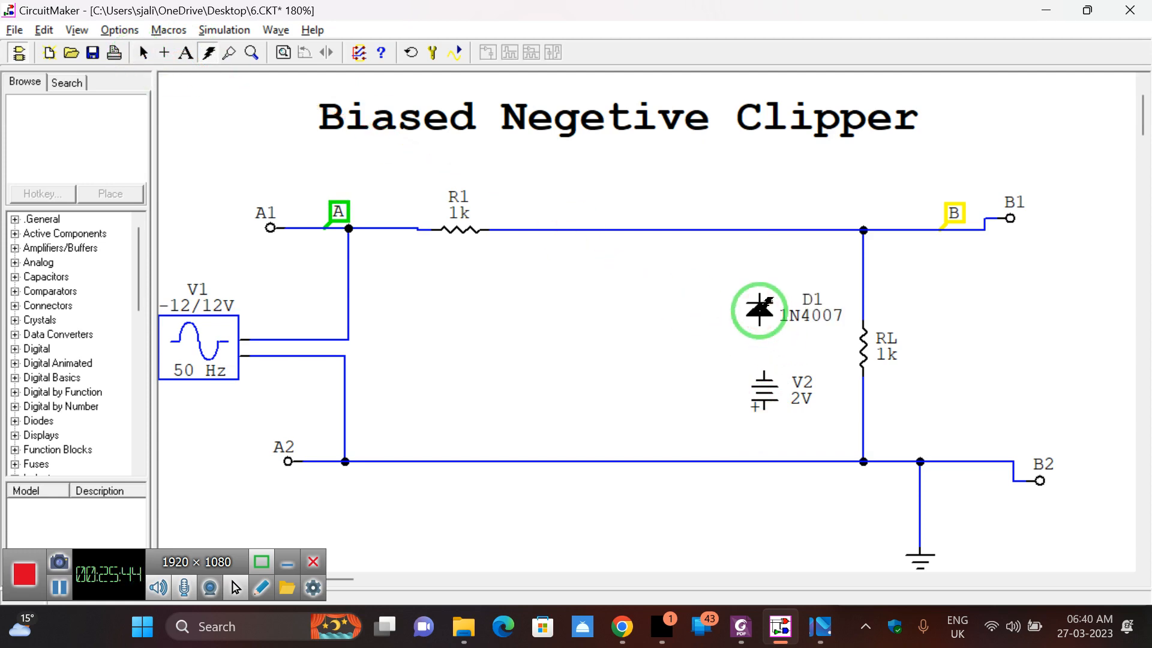
# - Reverse the polarity of diode D1 and battery V2 by rotating each one 180 degrees
pyautogui.click(142, 53)
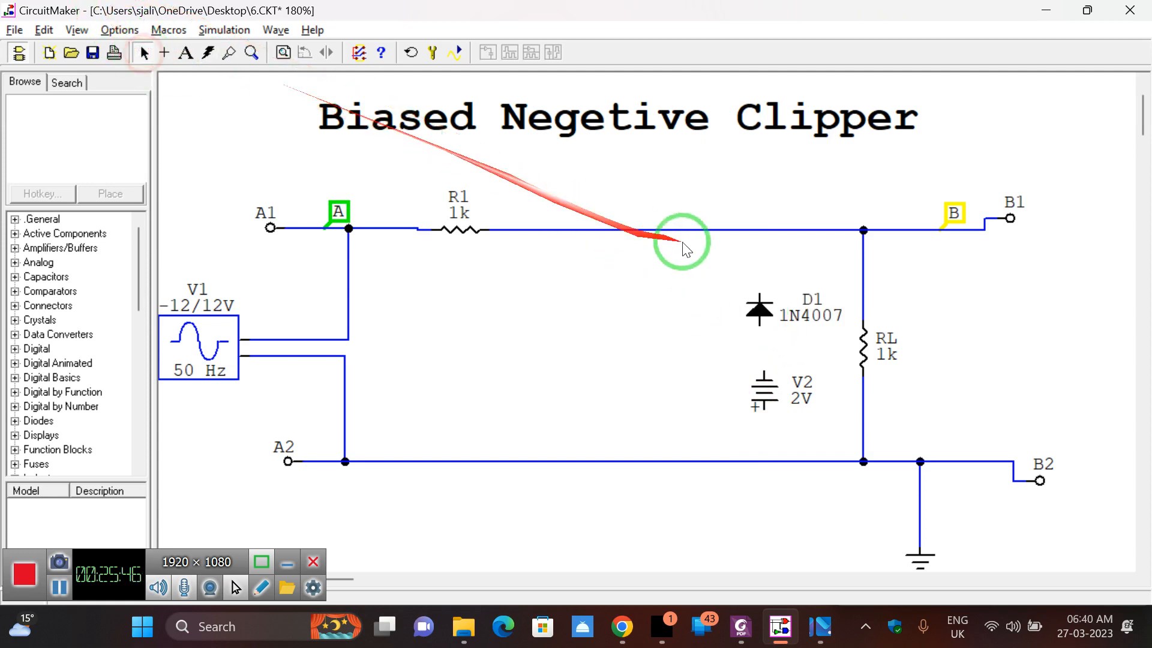
pyautogui.rightClick(758, 307)
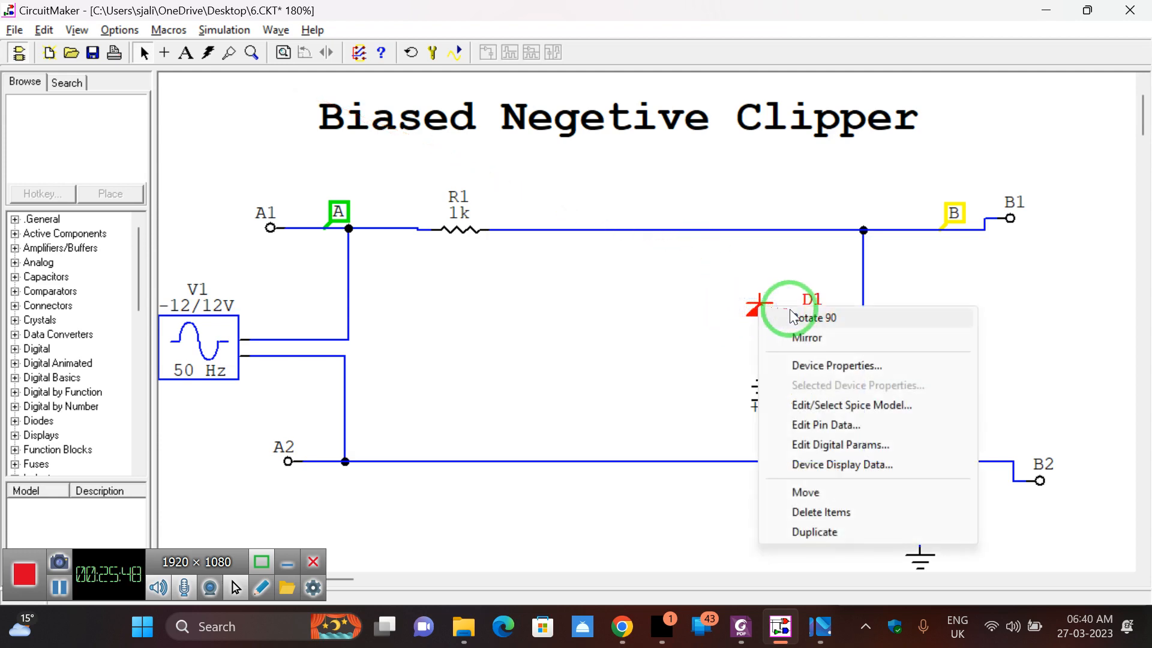
pyautogui.click(792, 316)
pyautogui.rightClick(761, 308)
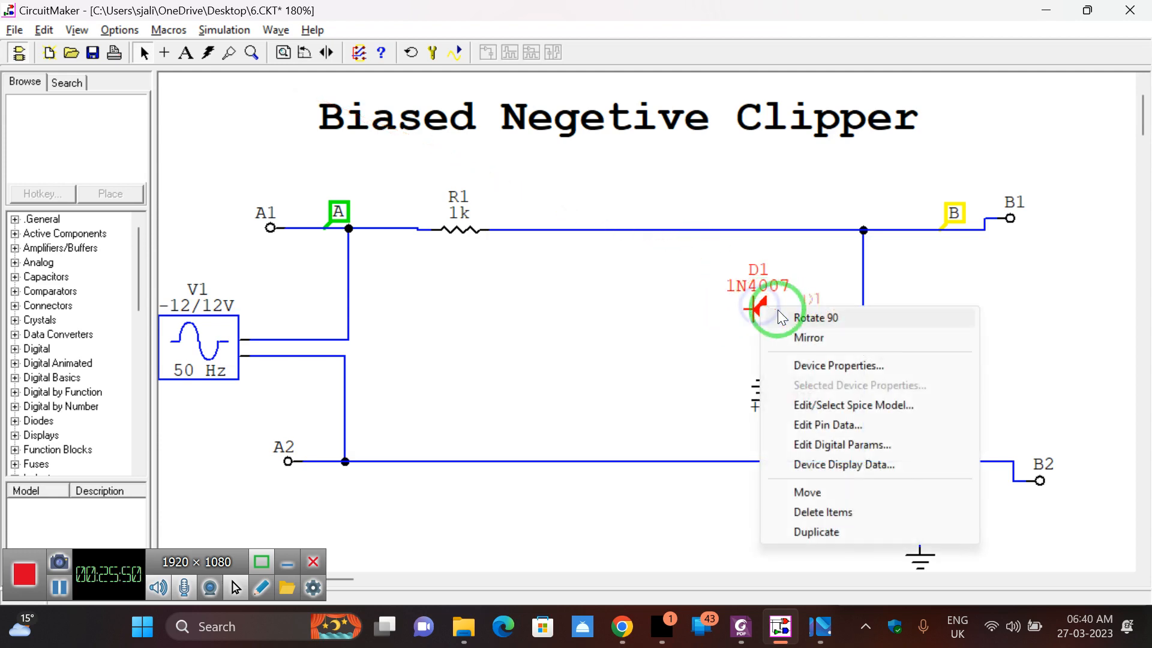
pyautogui.click(780, 316)
pyautogui.rightClick(761, 392)
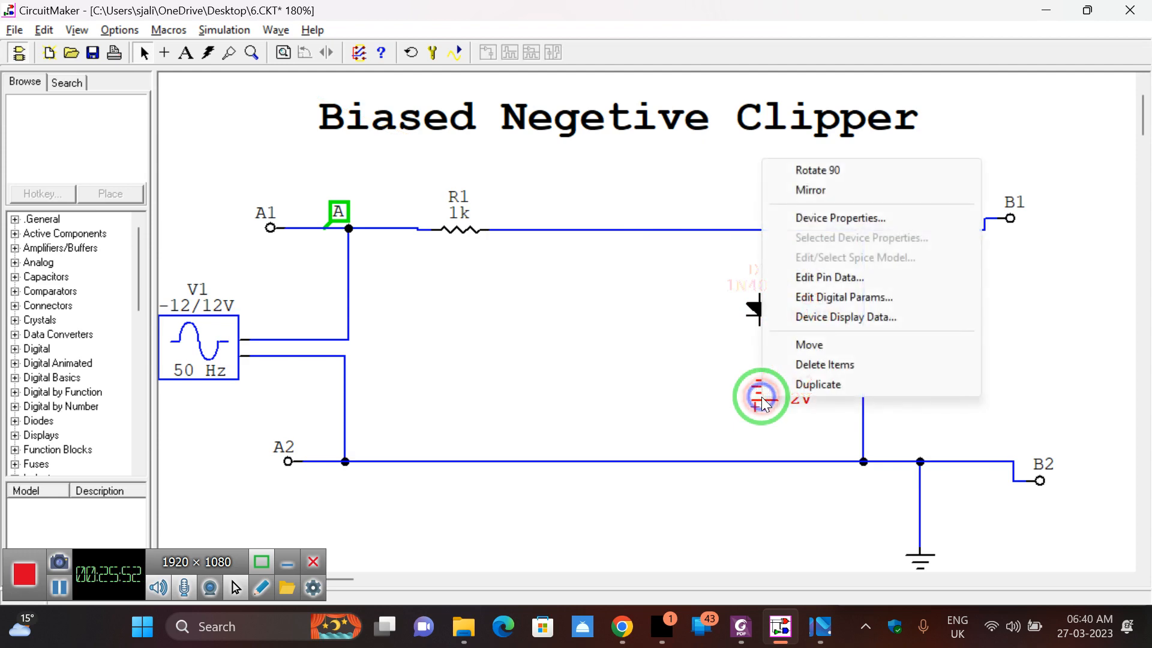
pyautogui.click(811, 170)
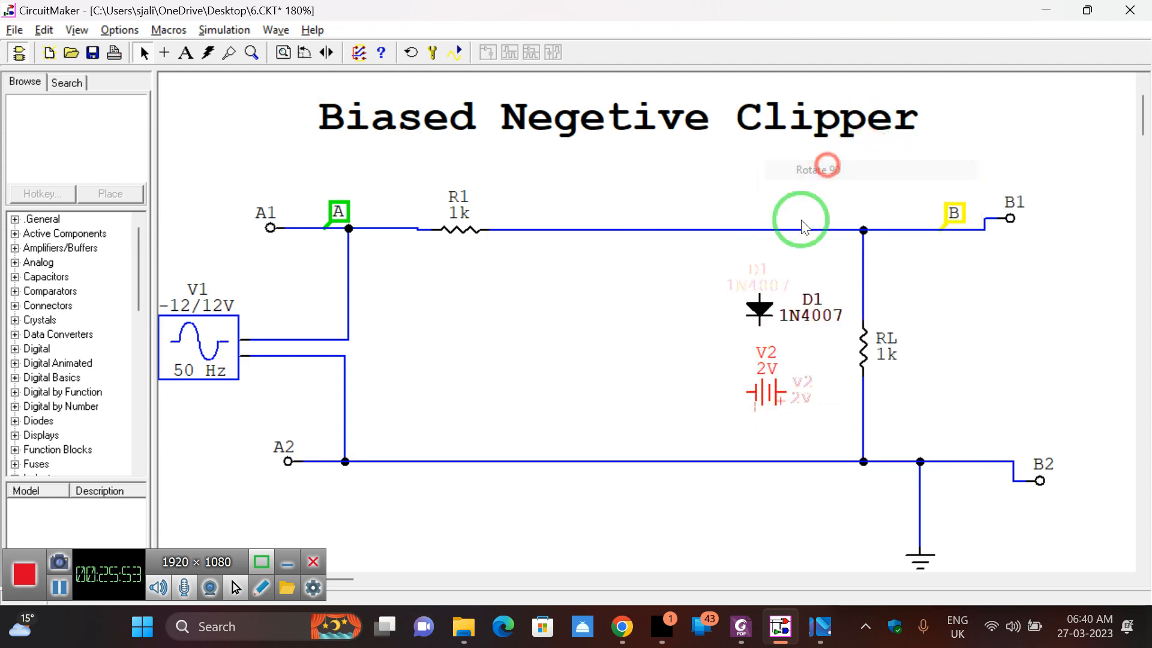
pyautogui.rightClick(760, 396)
pyautogui.click(818, 170)
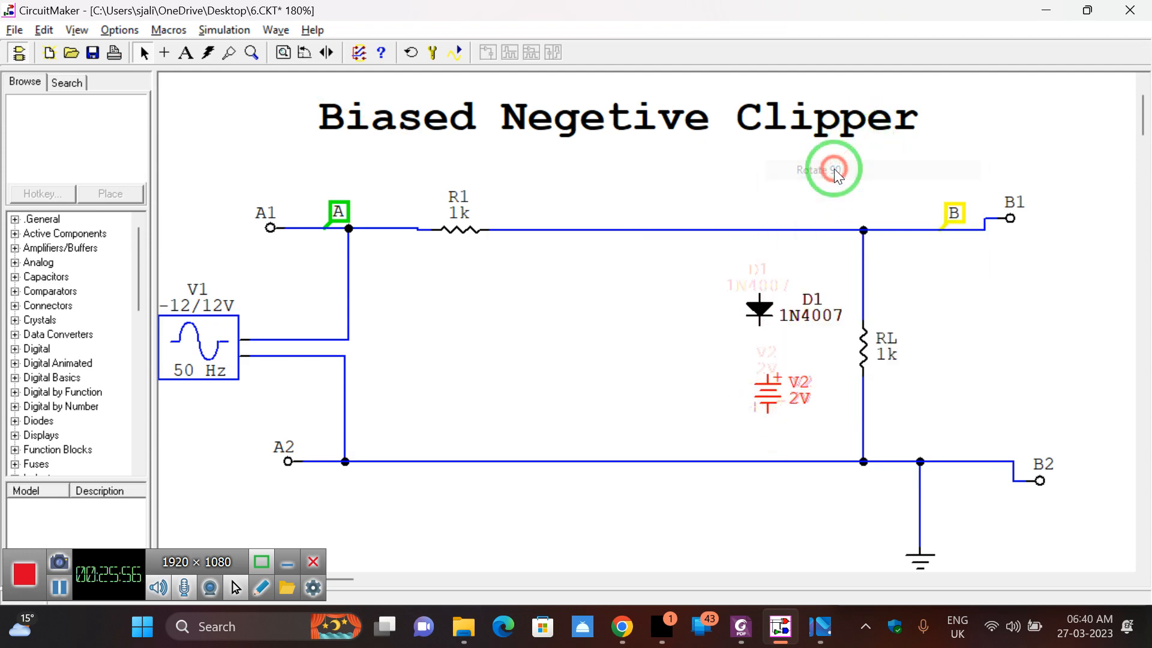
# - Wire the reversed D1 and V2 in series between the upper and lower rails, and align V2 directly beneath D1
pyautogui.click(170, 54)
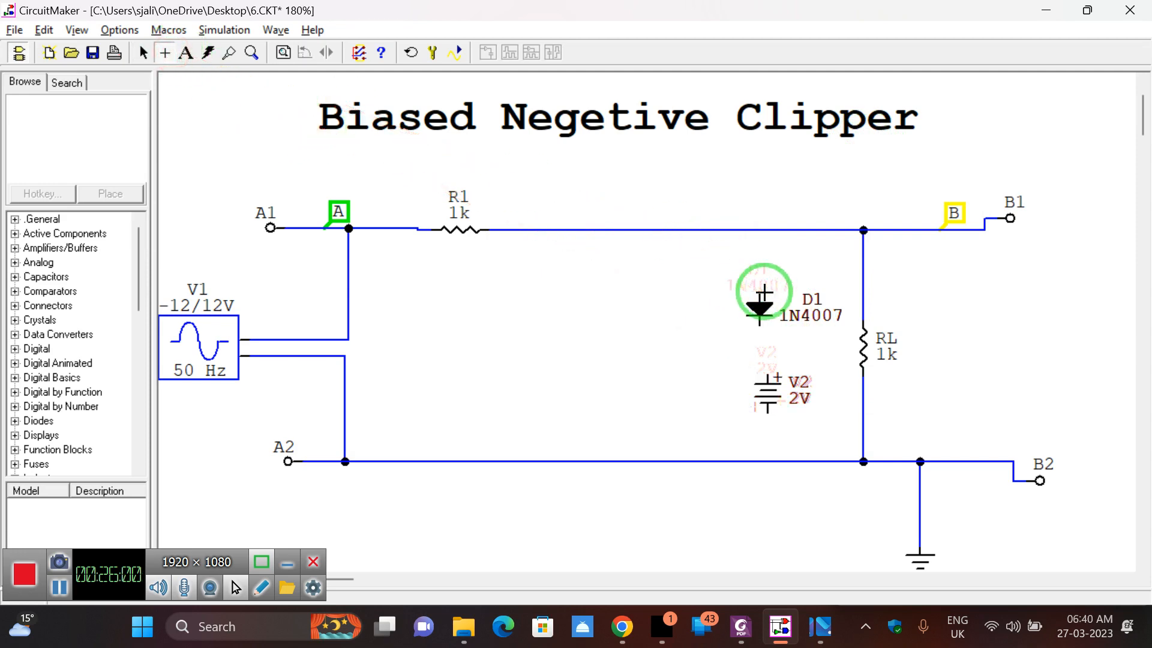
pyautogui.moveTo(759, 291); pyautogui.dragTo(758, 231)
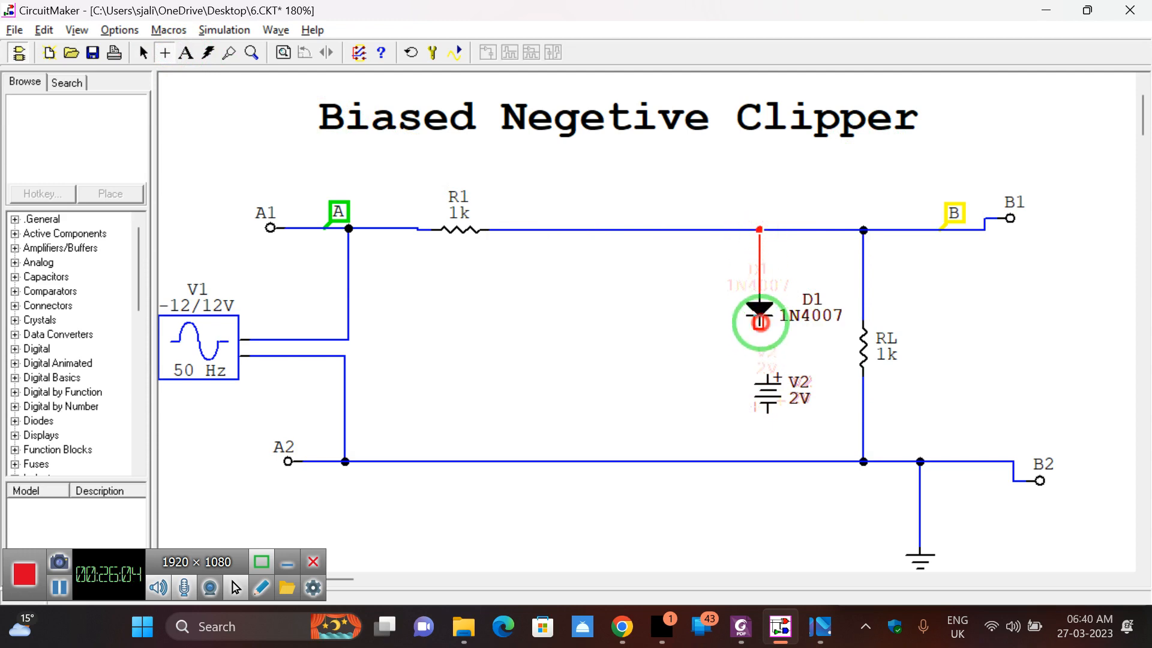
pyautogui.moveTo(760, 322); pyautogui.dragTo(769, 461)
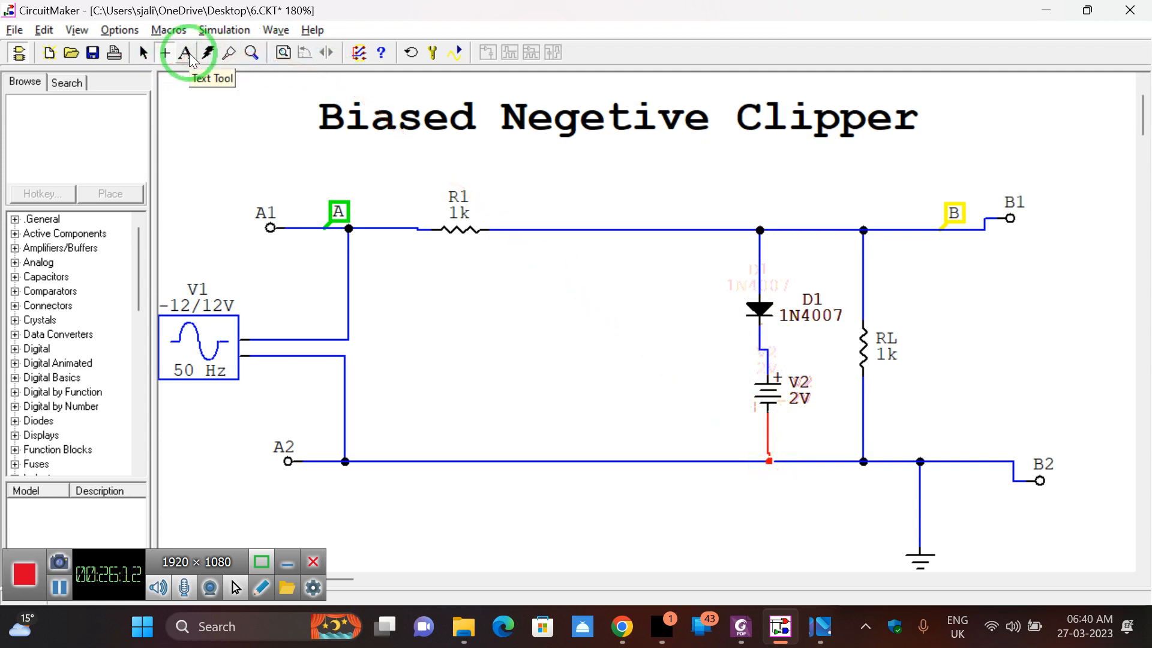
pyautogui.click(769, 389)
pyautogui.moveTo(769, 389); pyautogui.dragTo(761, 391)
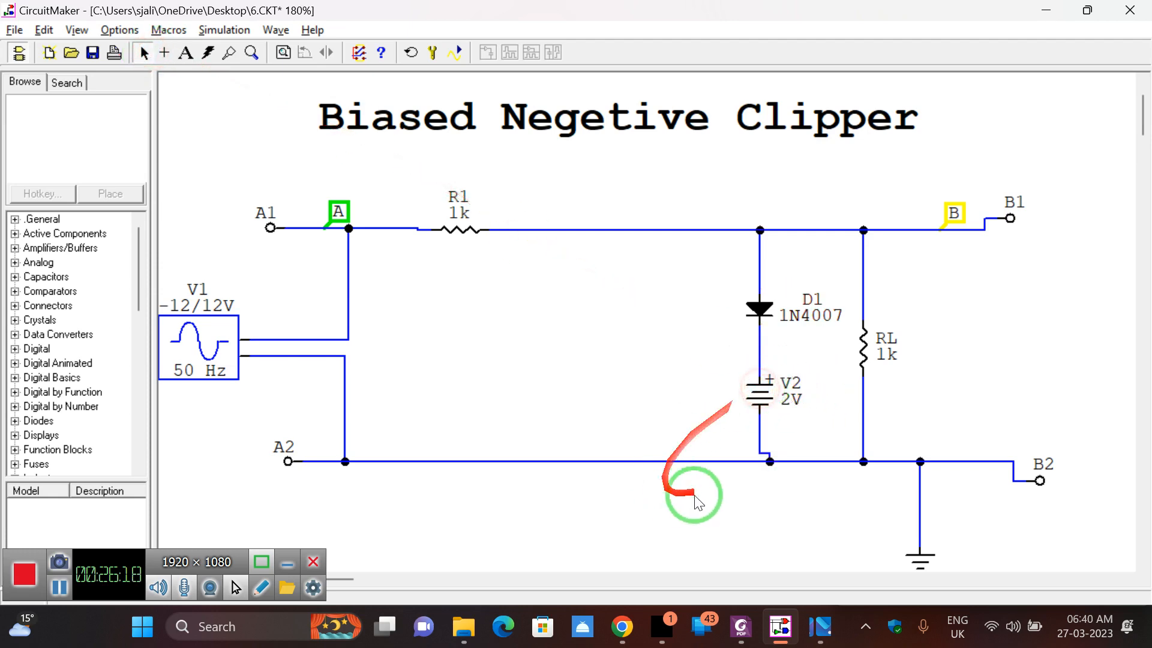
pyautogui.click(603, 351)
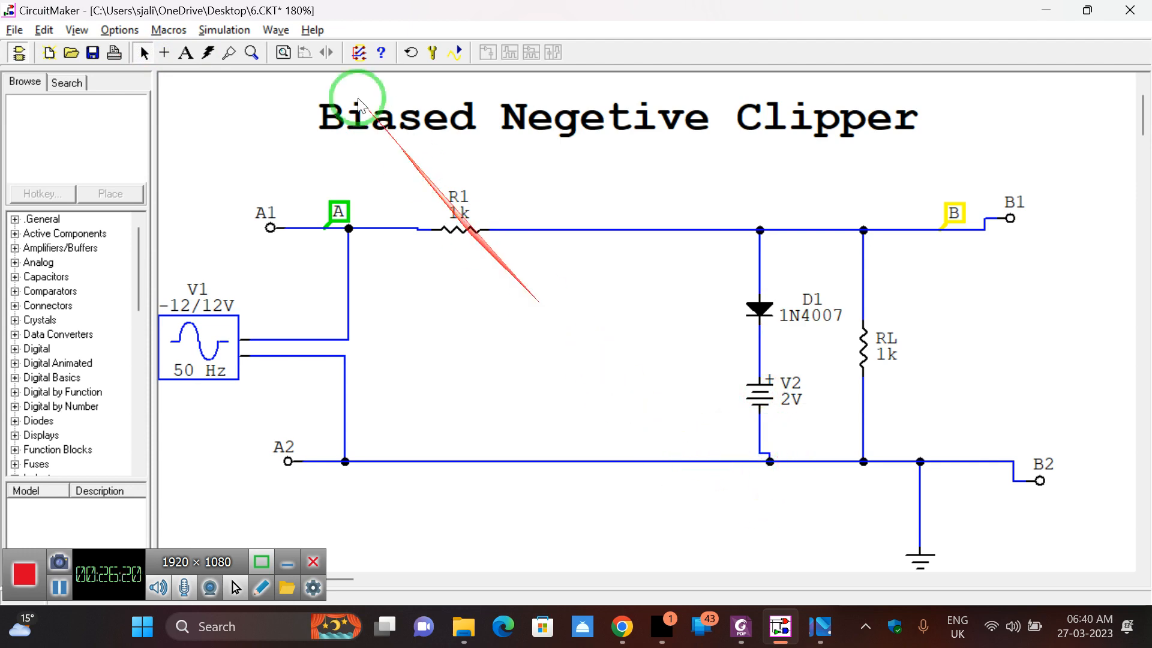
# - Change the circuit title to "Biased Positive Clipper"
pyautogui.click(458, 117)
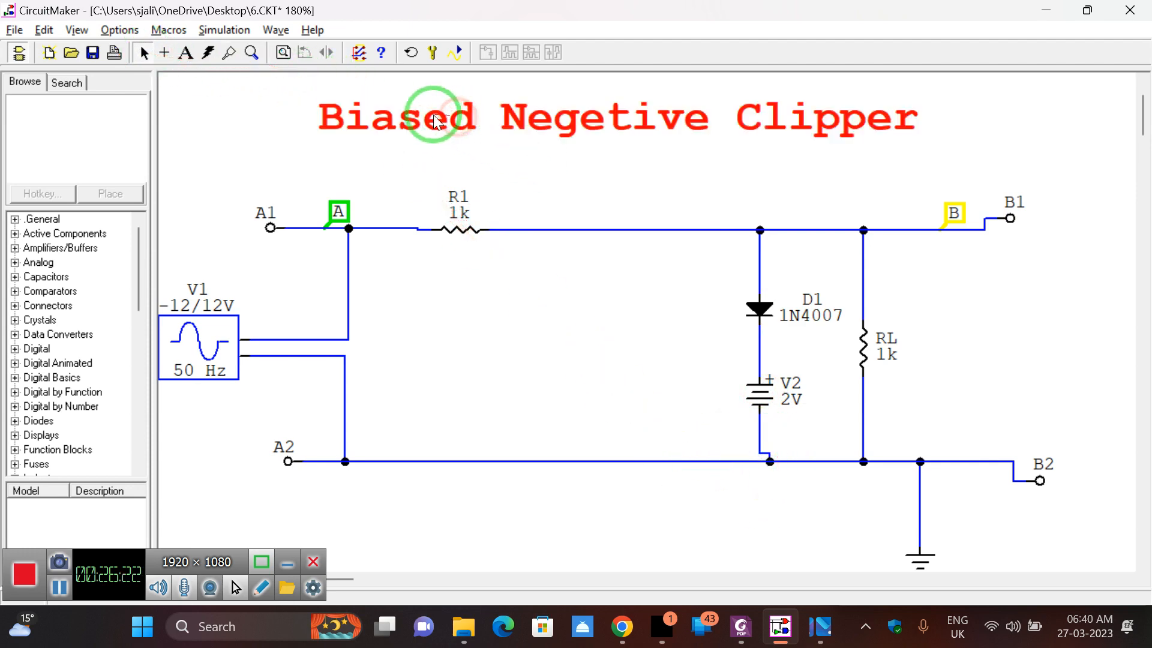
pyautogui.doubleClick(631, 114)
pyautogui.doubleClick(493, 110)
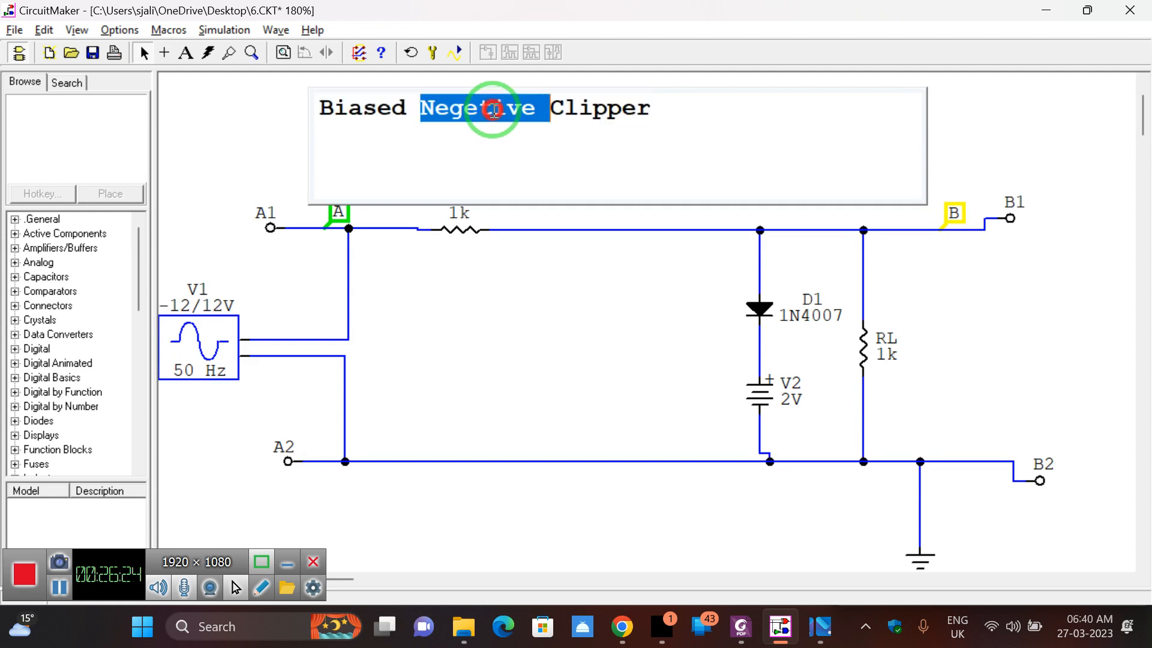
pyautogui.write('Positiv')
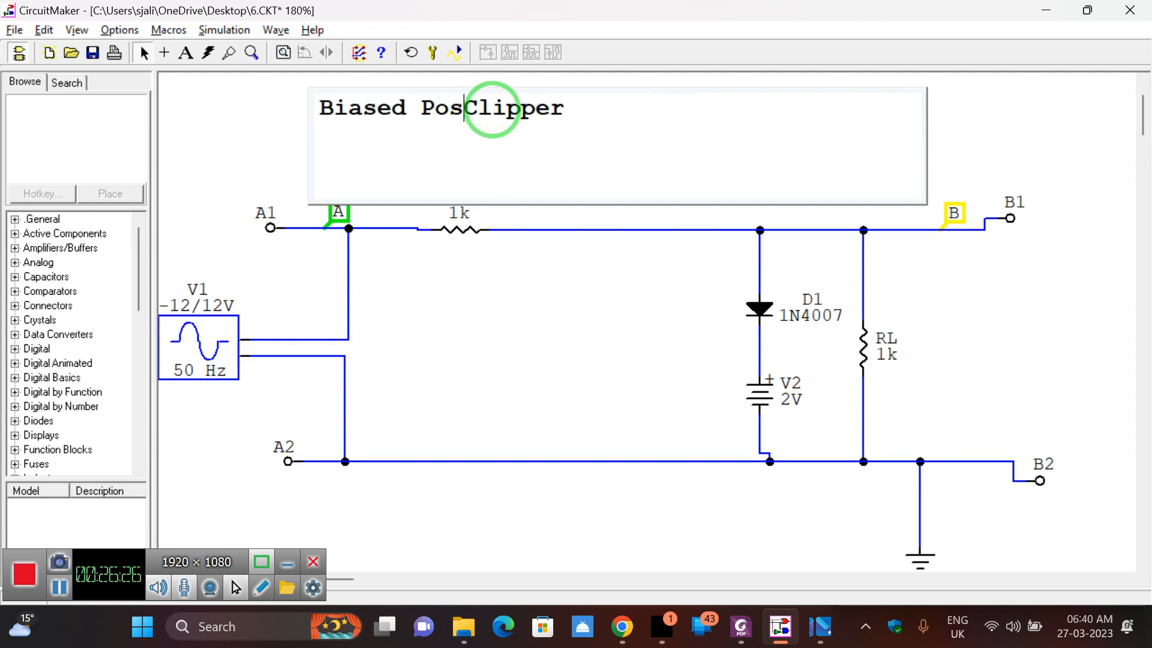
pyautogui.write('e')
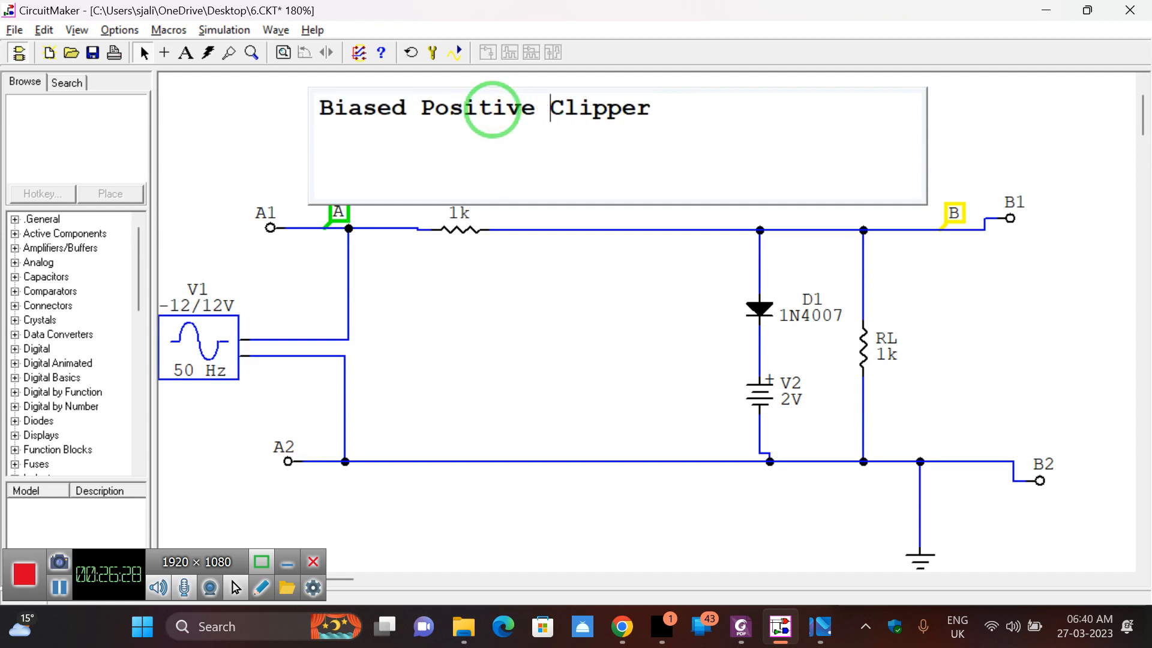
pyautogui.click(1033, 121)
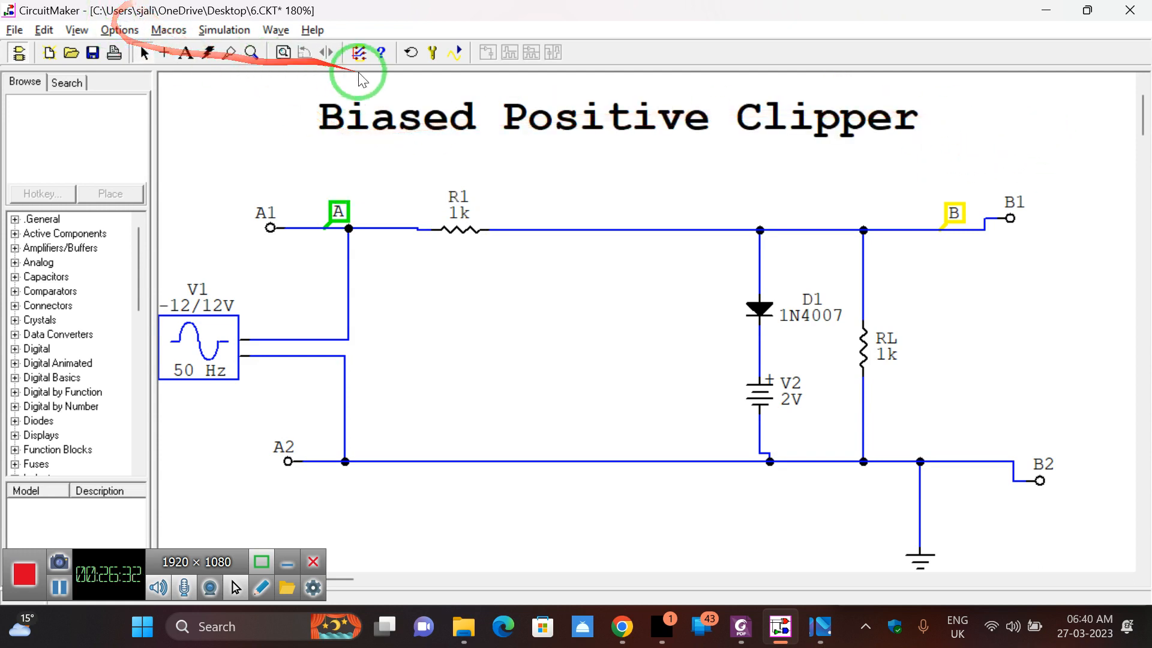
# - Simulate the biased positive clipper, compare the full waveforms at probes A and B, and stop the simulation
pyautogui.click(283, 53)
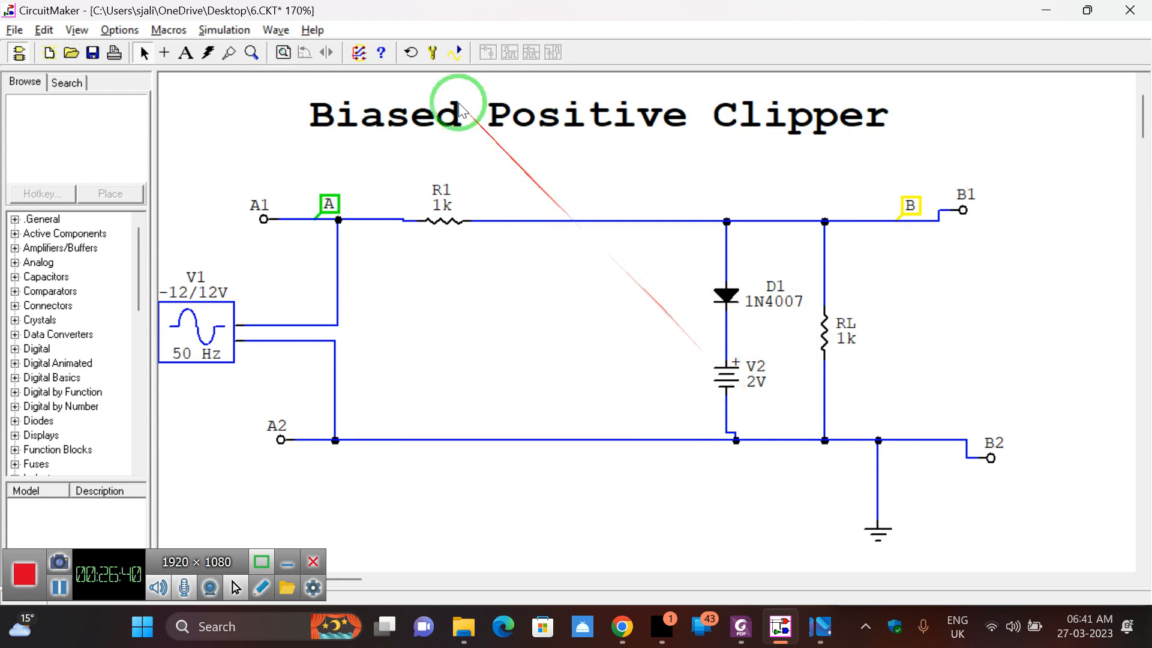
pyautogui.click(454, 53)
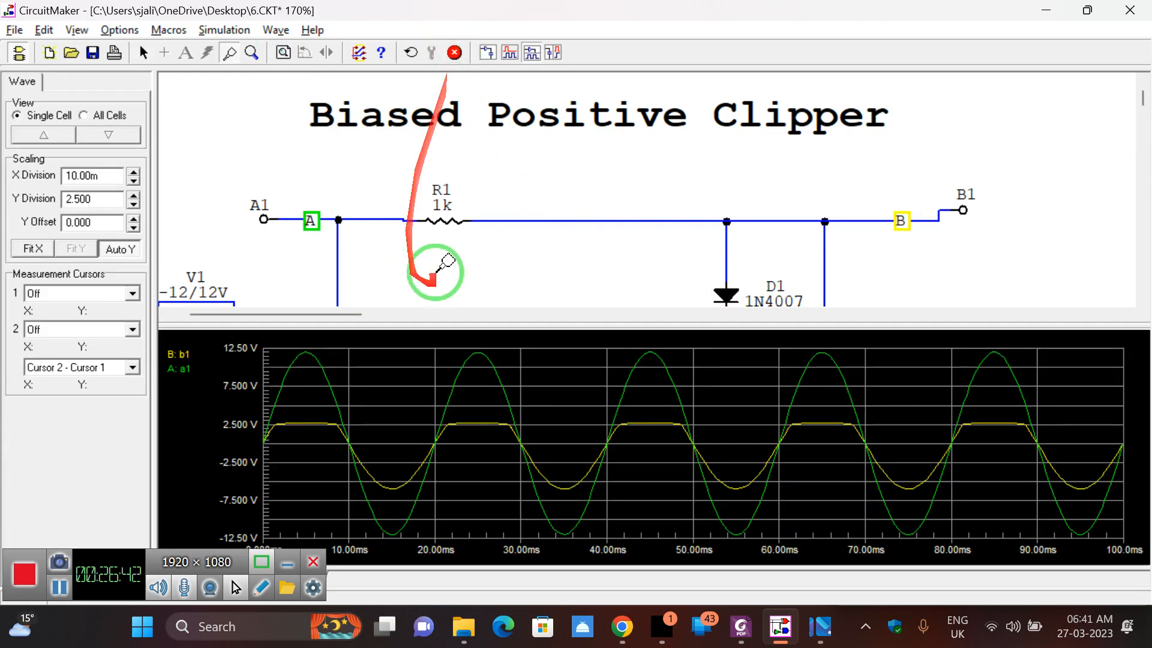
pyautogui.click(284, 53)
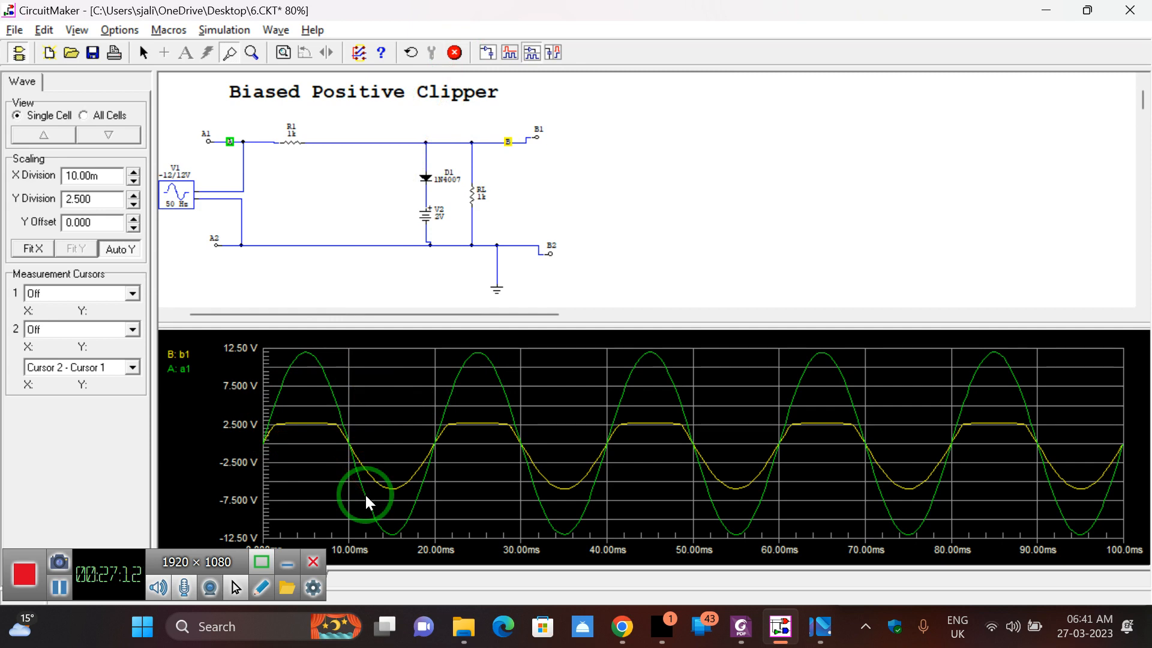
pyautogui.moveTo(368, 501); pyautogui.dragTo(444, 377)
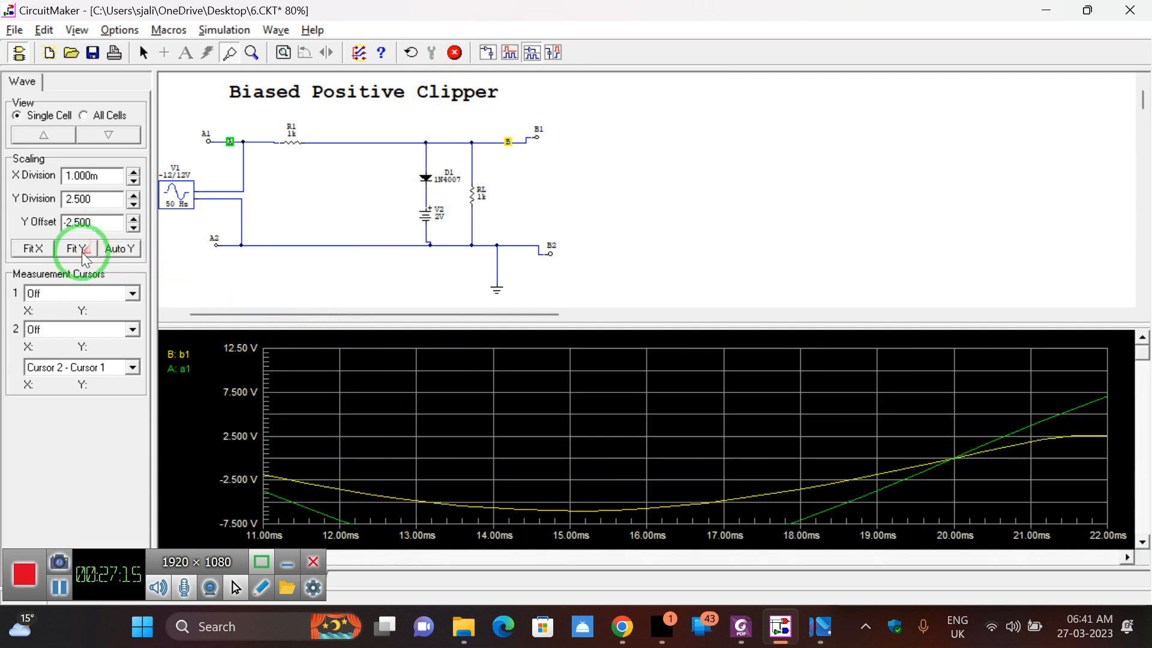
pyautogui.click(122, 249)
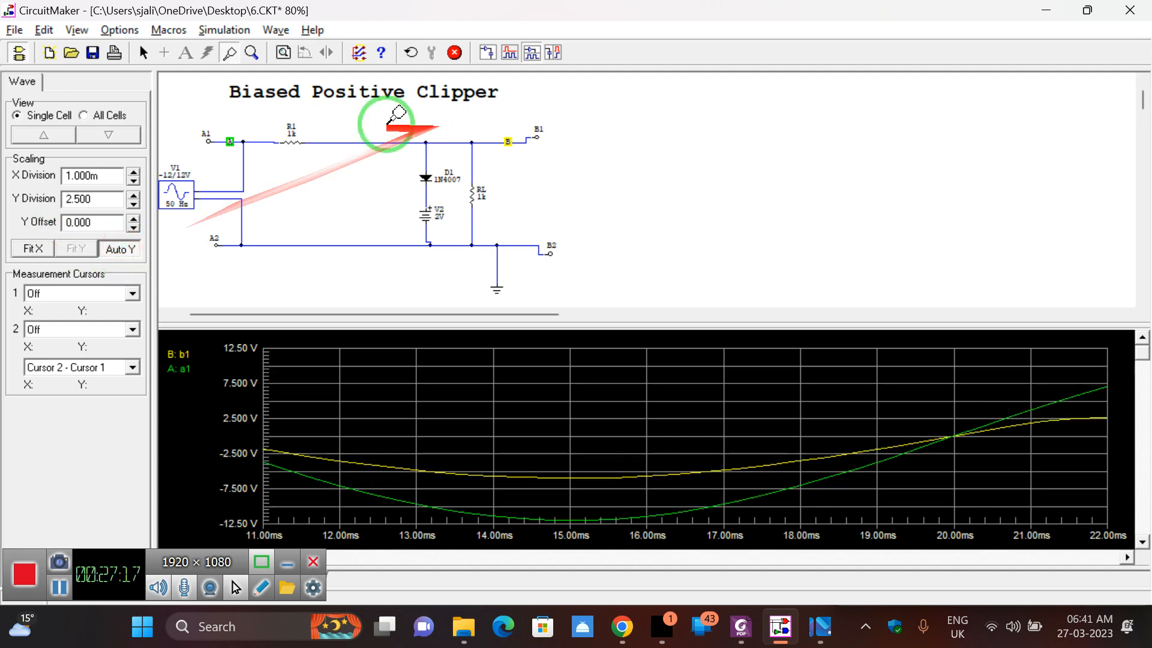
pyautogui.click(40, 244)
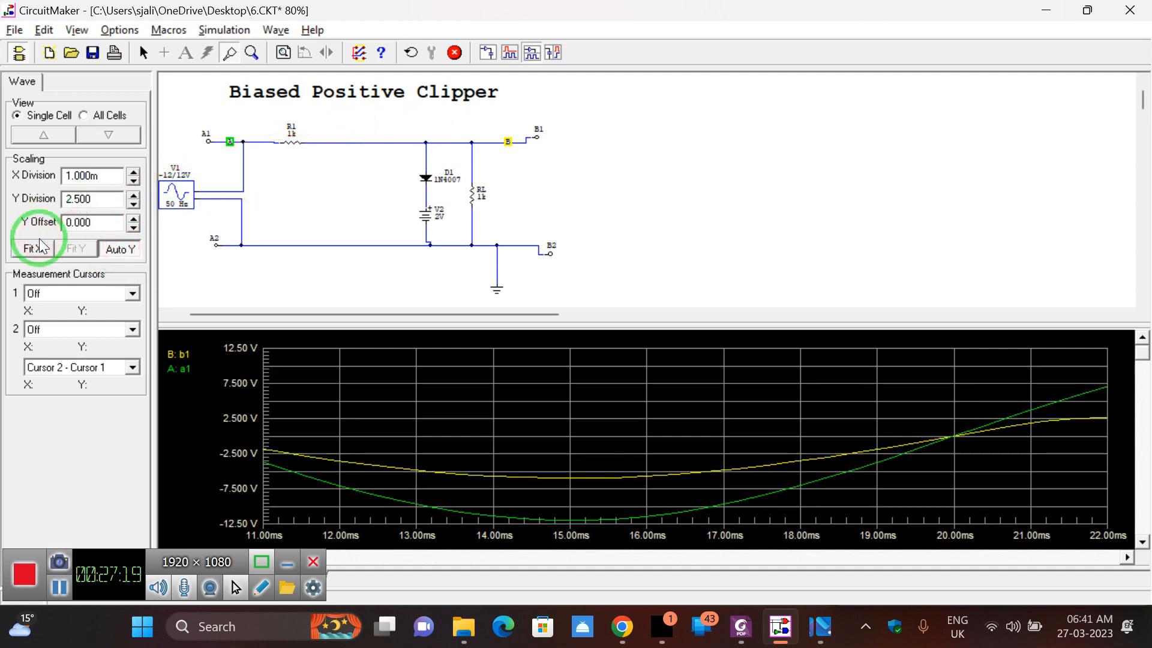
pyautogui.click(40, 247)
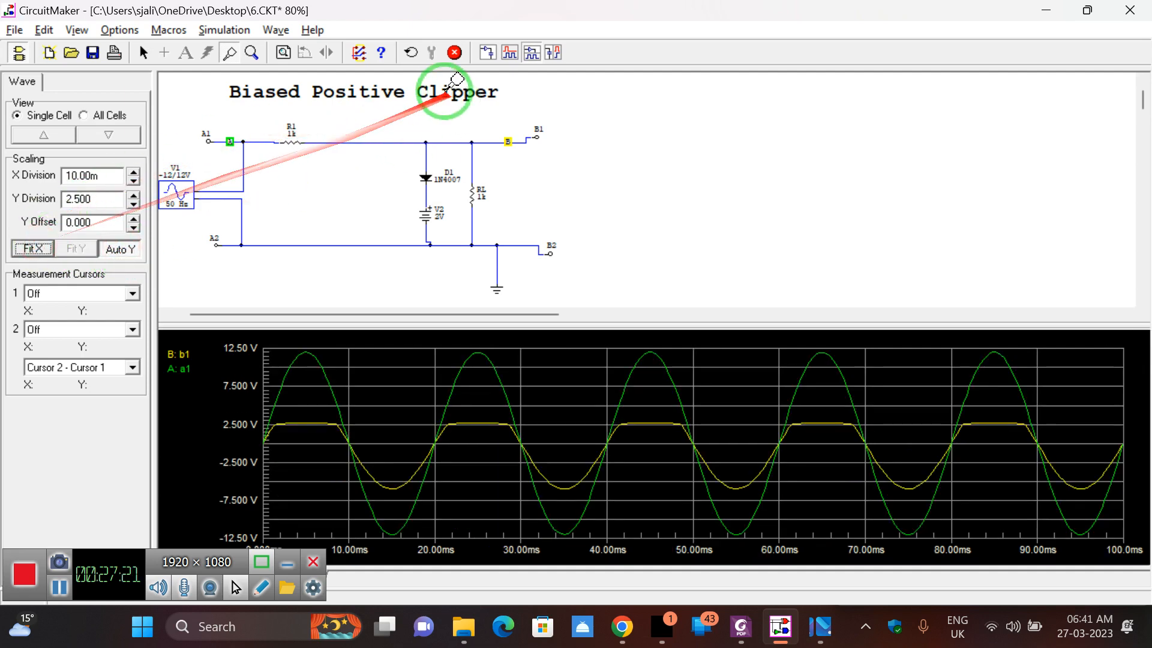
pyautogui.click(454, 52)
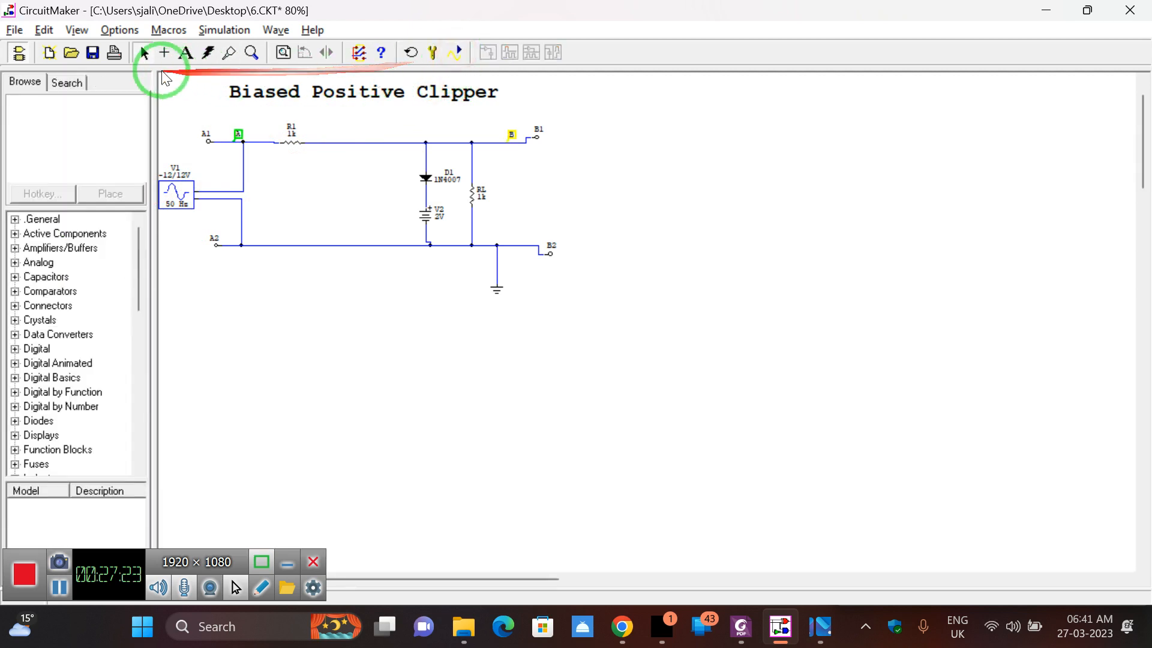
# - Save the biased positive clipper circuit as a new file named 7 on the Desktop
pyautogui.click(14, 30)
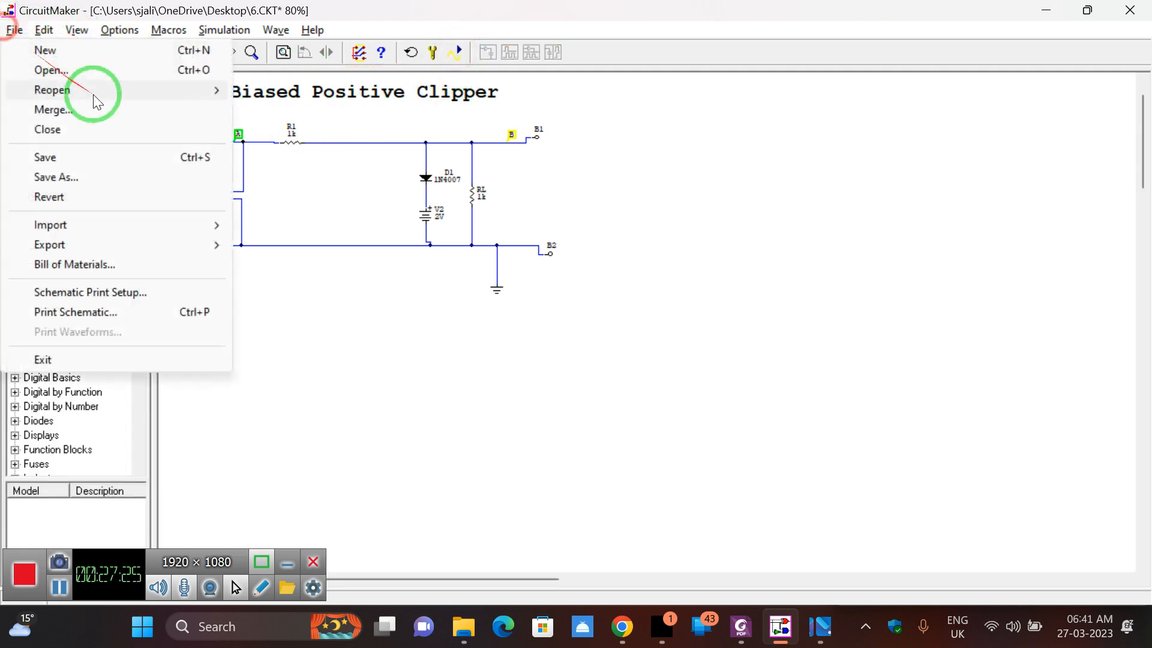
pyautogui.click(82, 178)
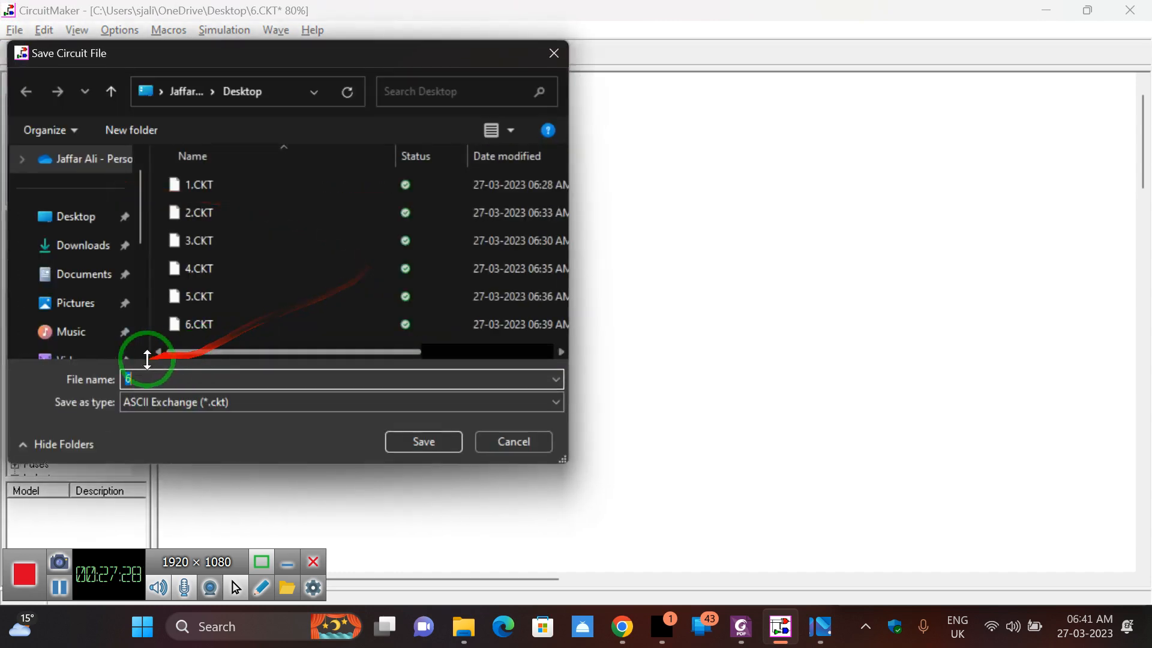
pyautogui.write('7')
pyautogui.press('Return')
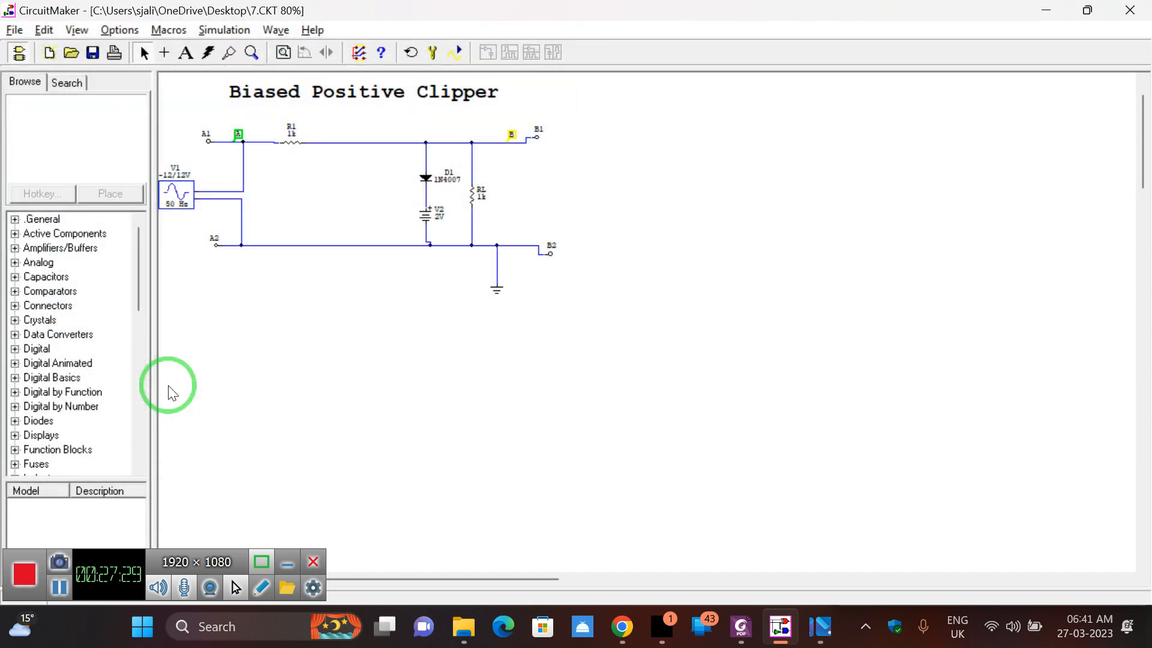
# - Place a second battery to the left of V2, rotated so its positive terminal faces down
pyautogui.click(286, 48)
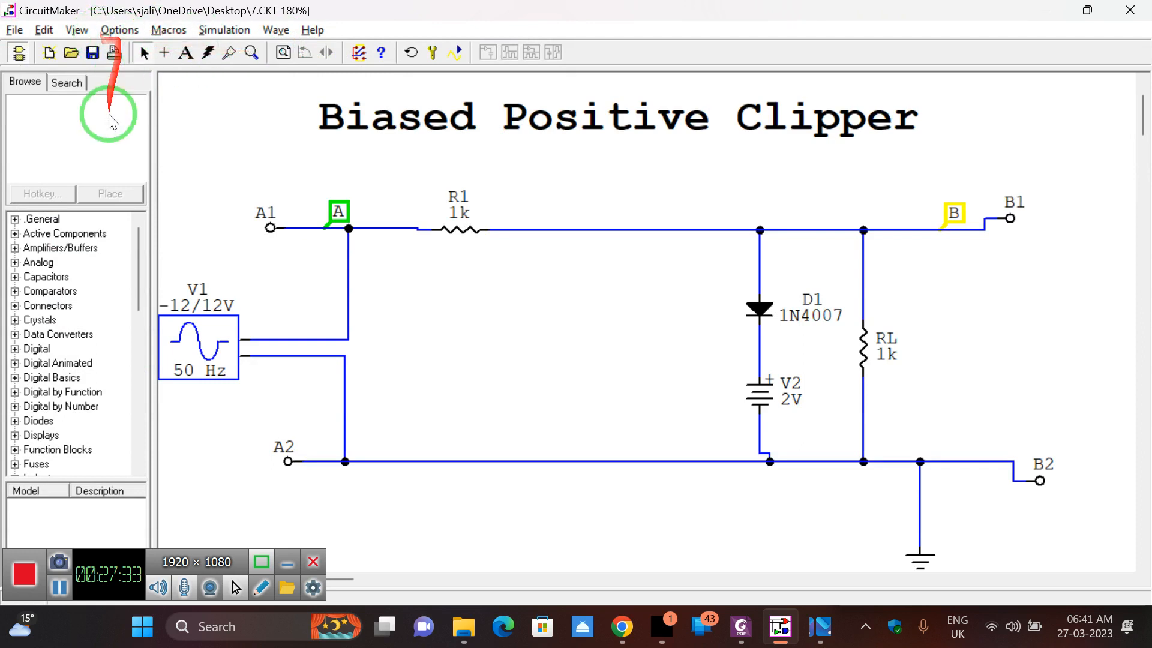
pyautogui.click(66, 82)
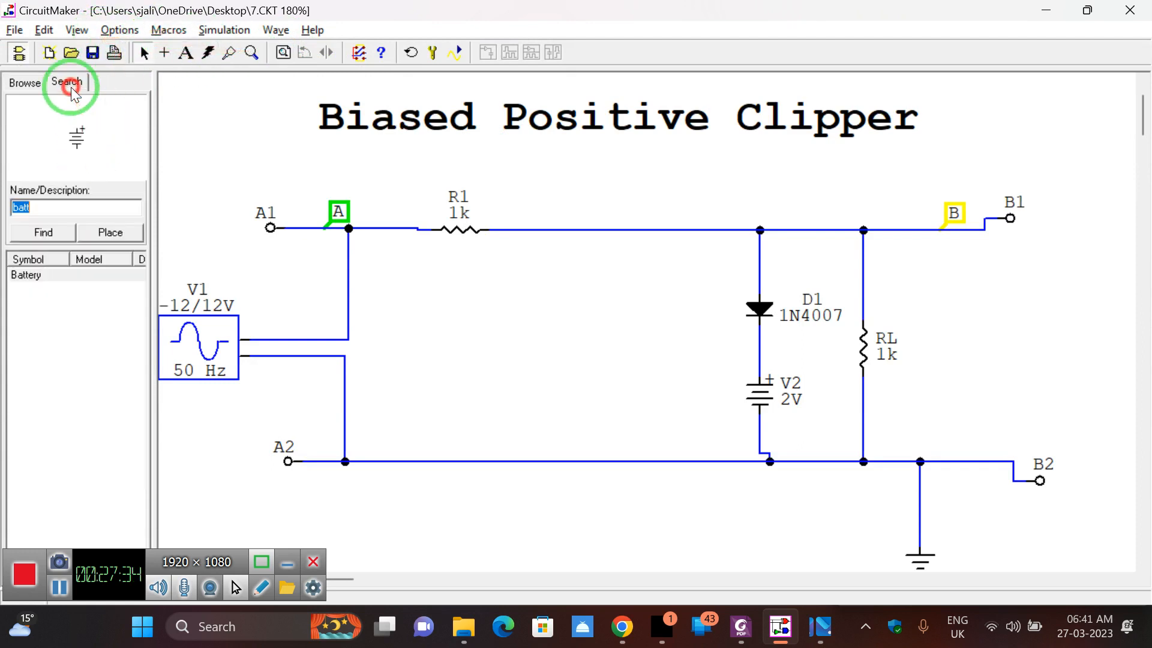
pyautogui.click(110, 232)
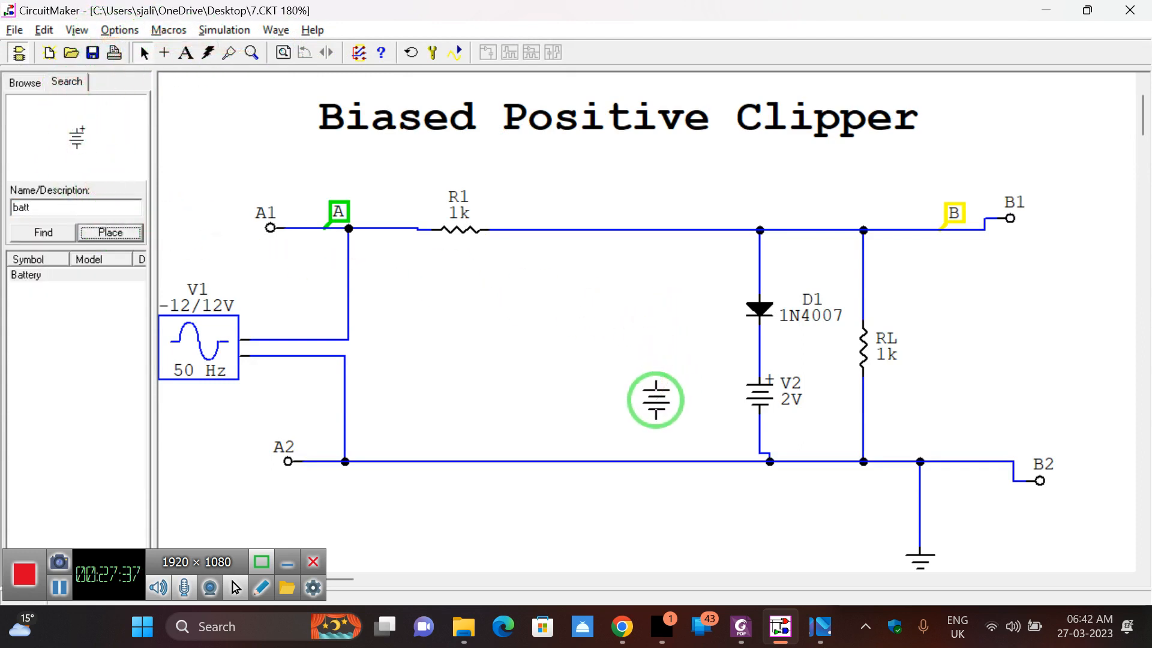
pyautogui.rightClick(656, 399)
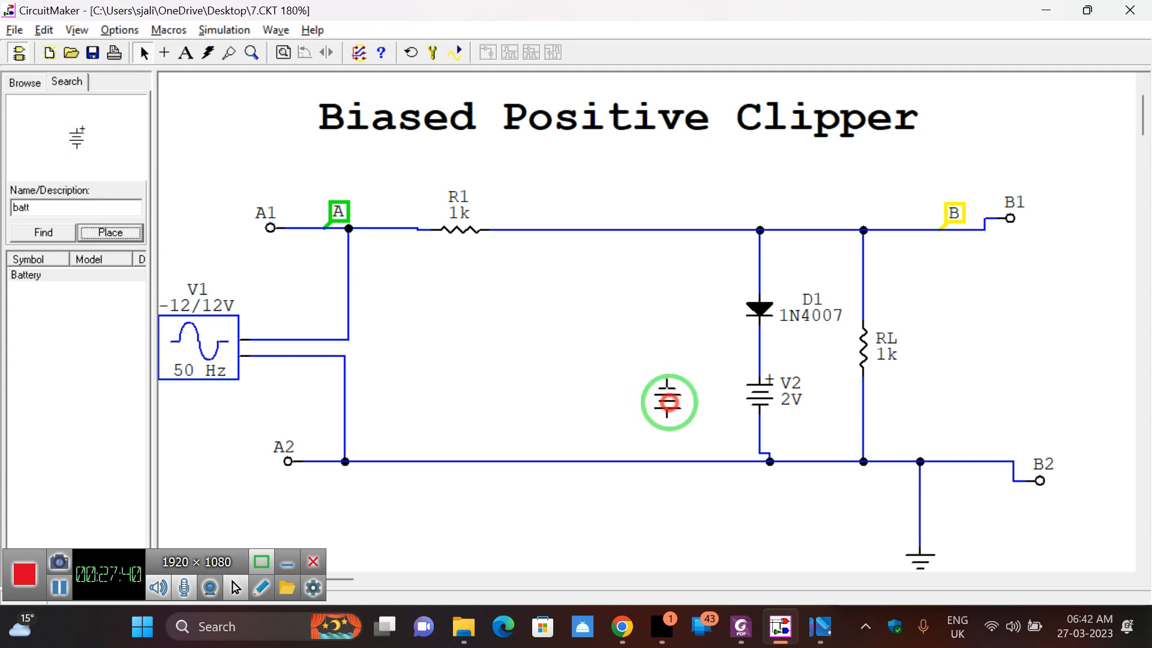
pyautogui.click(668, 401)
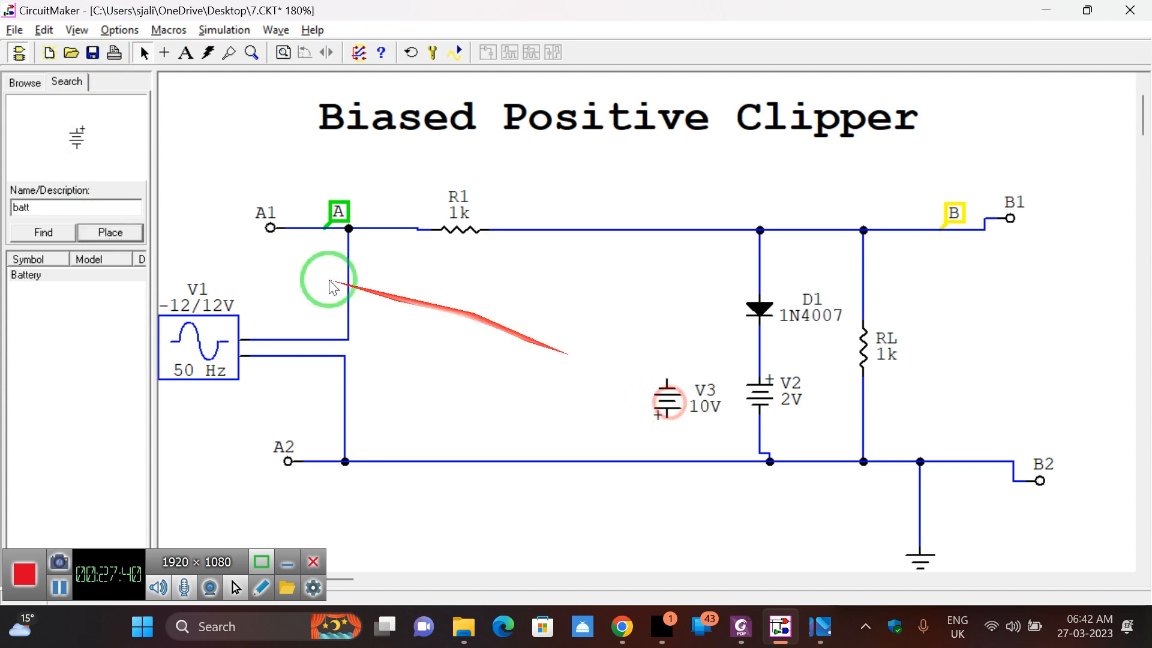
# - Find a 1N4007 diode, place it pointing upward above V3, and wire both in series between the upper and lower rails
pyautogui.click(45, 206)
pyautogui.write('1n400')
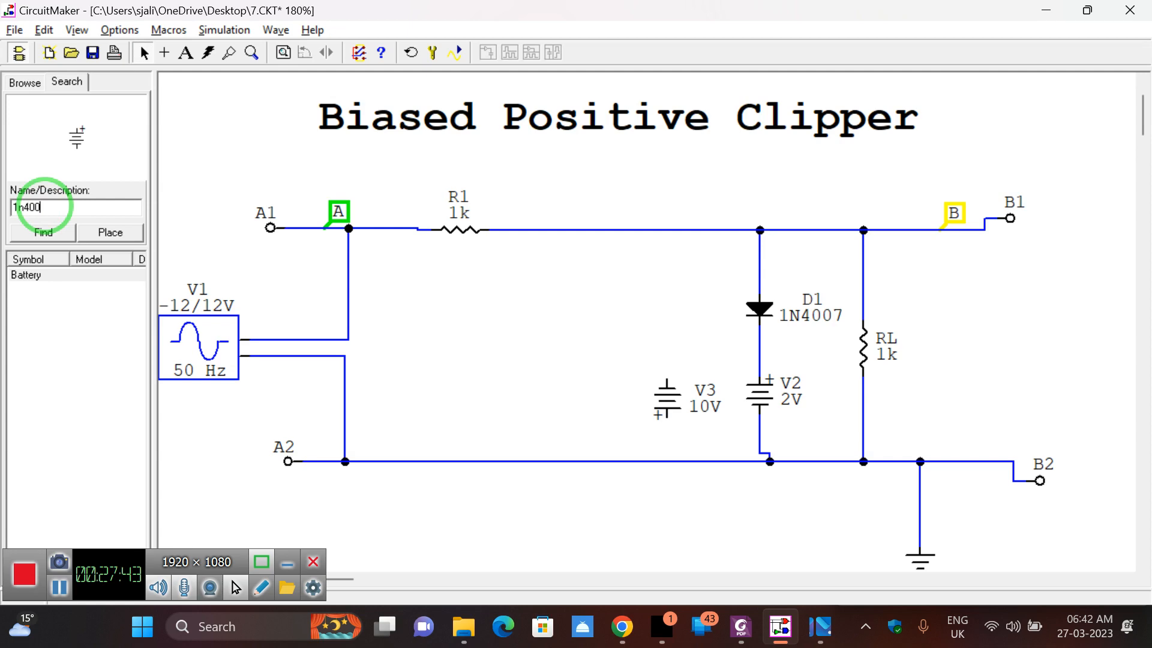
pyautogui.write('7')
pyautogui.press('Return')
pyautogui.click(100, 230)
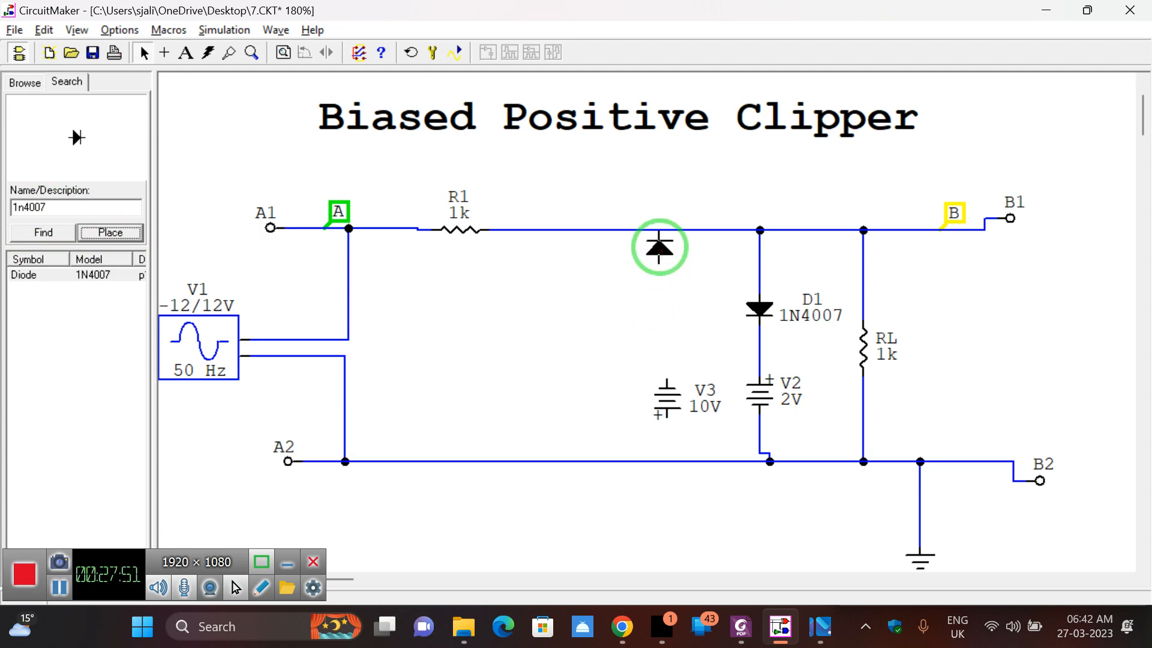
pyautogui.click(660, 248)
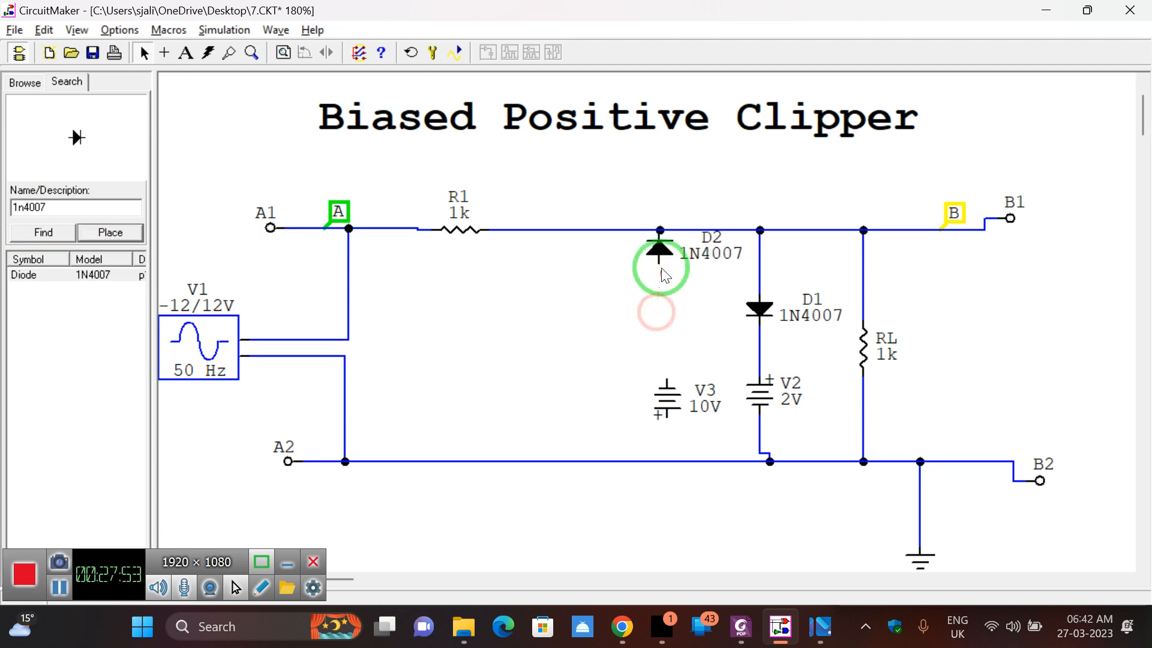
pyautogui.moveTo(664, 273); pyautogui.dragTo(666, 307)
pyautogui.moveTo(661, 387); pyautogui.dragTo(663, 410)
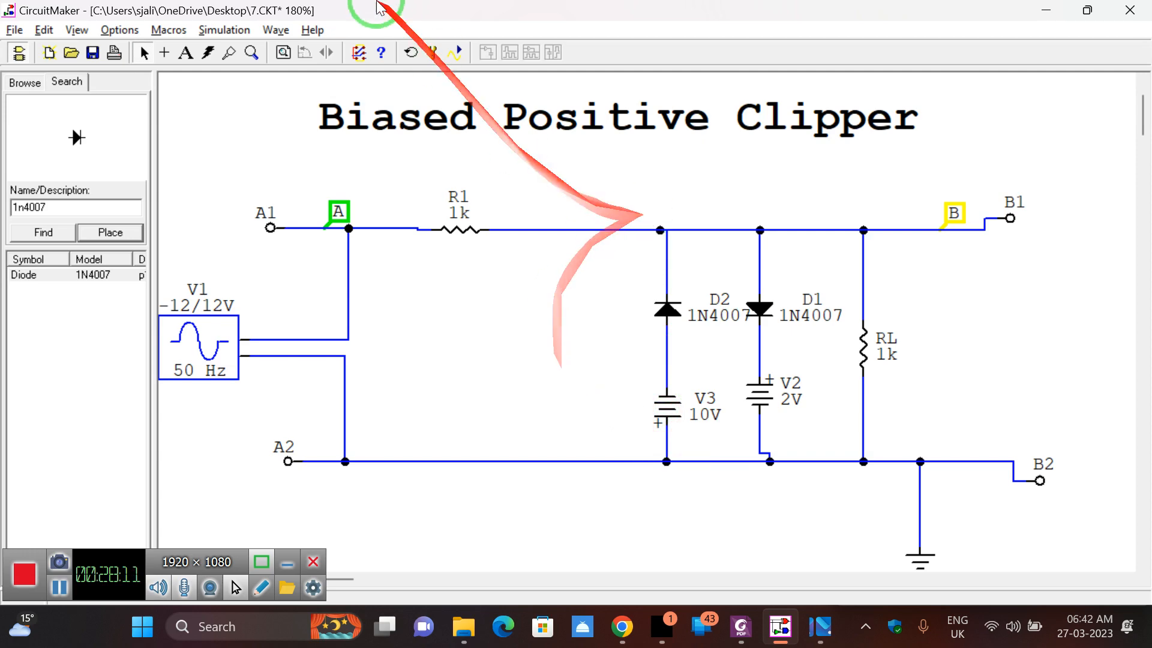
# - Change the circuit title to "Combinational Clipper"
pyautogui.doubleClick(436, 116)
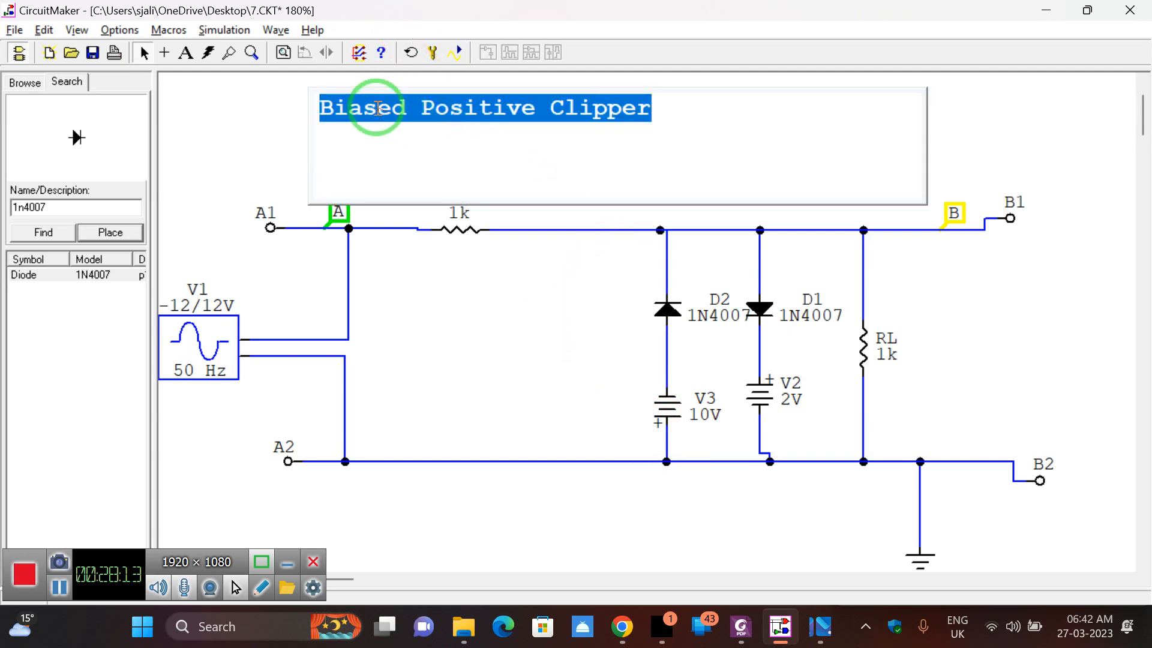
pyautogui.moveTo(535, 108); pyautogui.dragTo(316, 107)
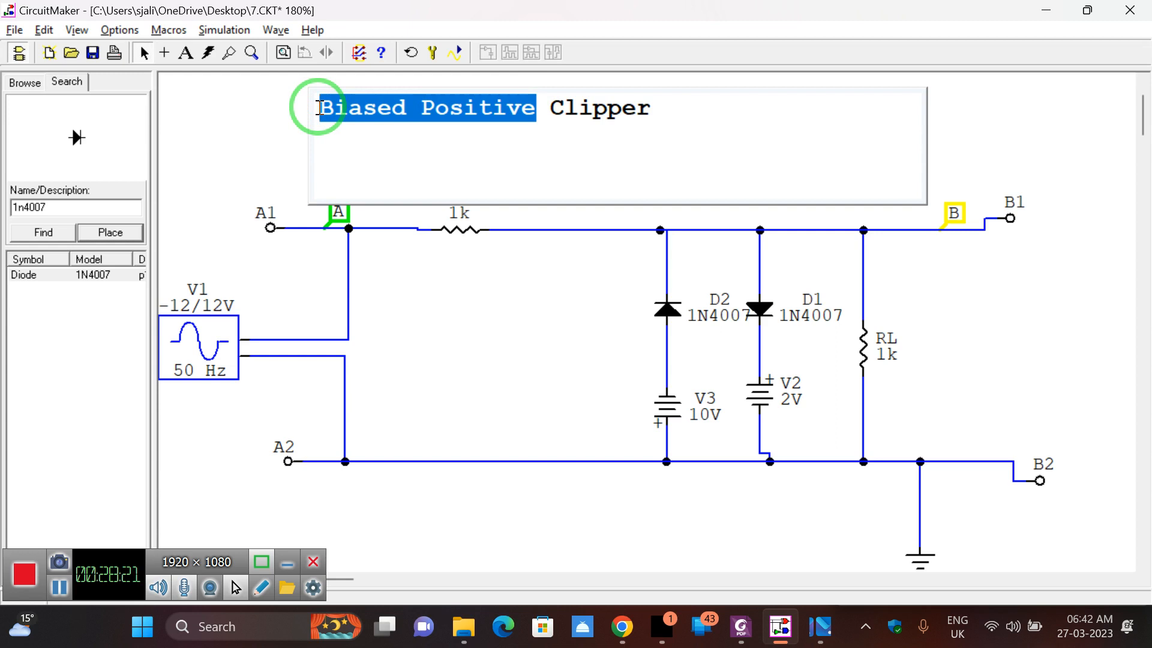
pyautogui.write('Comb')
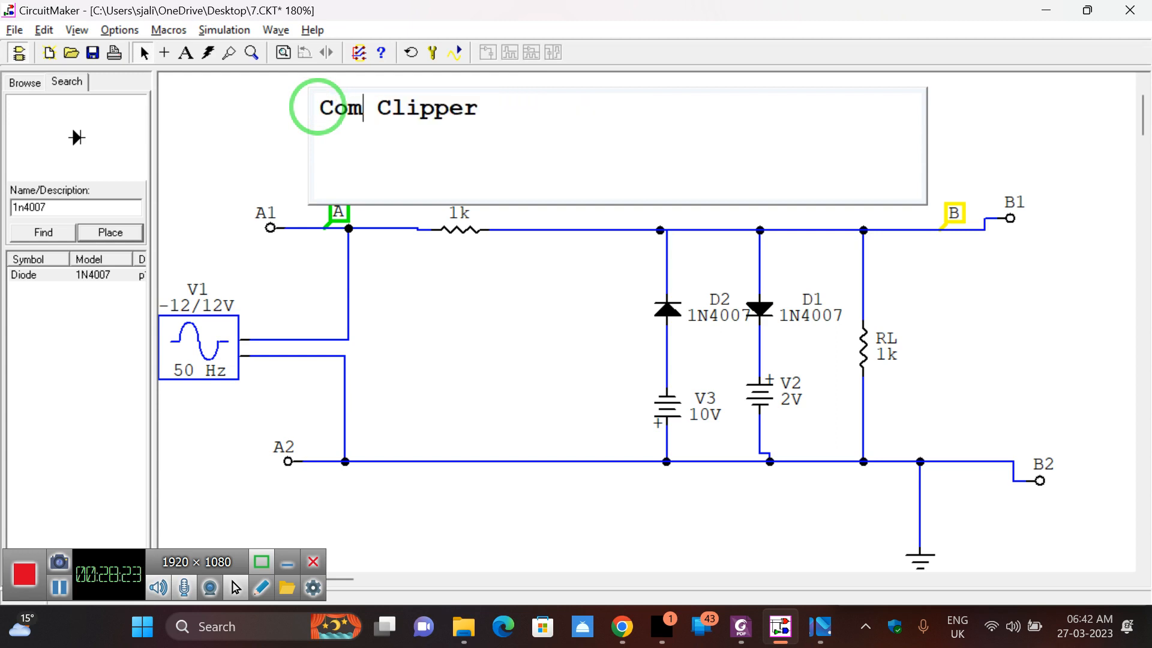
pyautogui.write('inational')
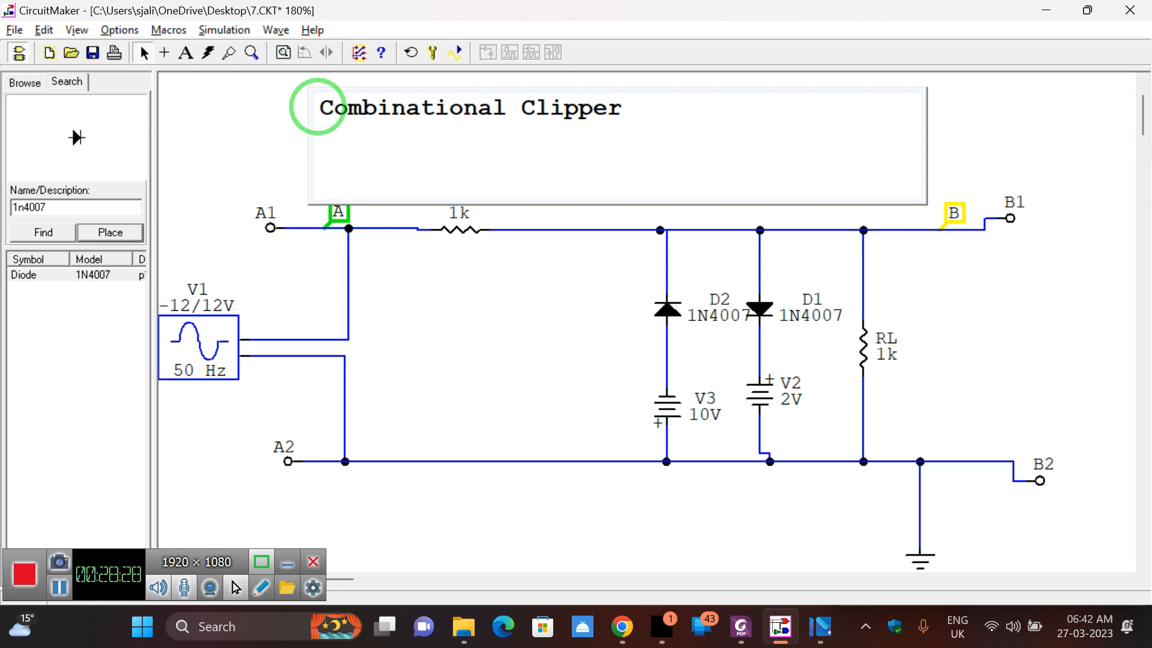
pyautogui.click(999, 146)
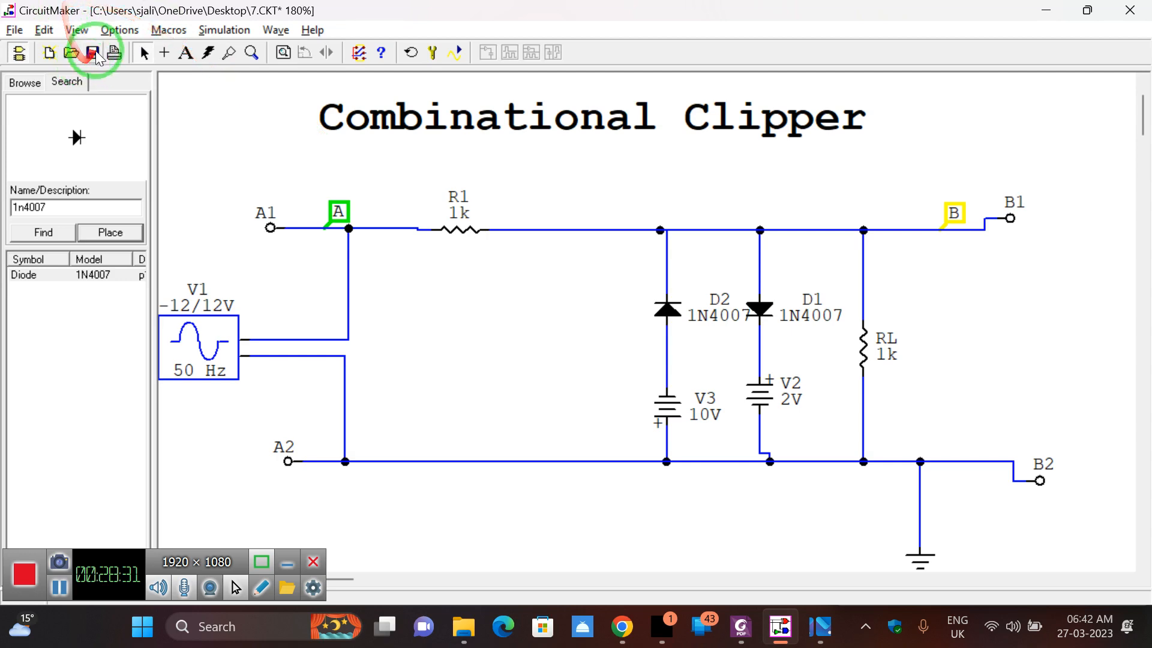
# - Set battery V3's value to 2V and save the circuit
pyautogui.click(283, 52)
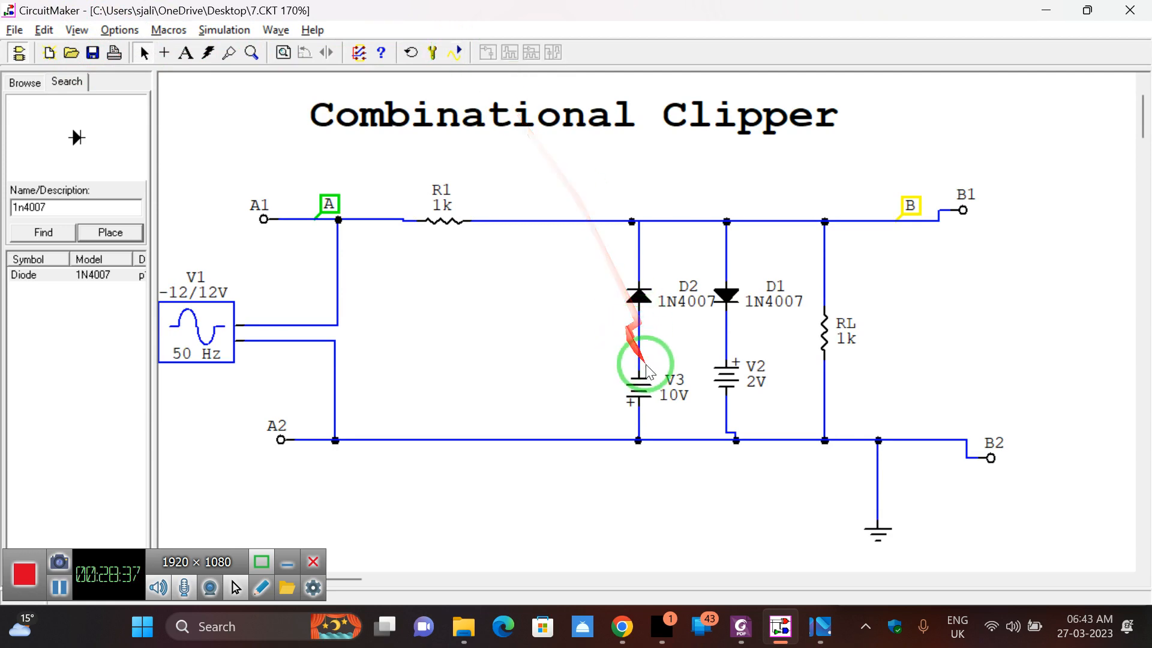
pyautogui.doubleClick(639, 379)
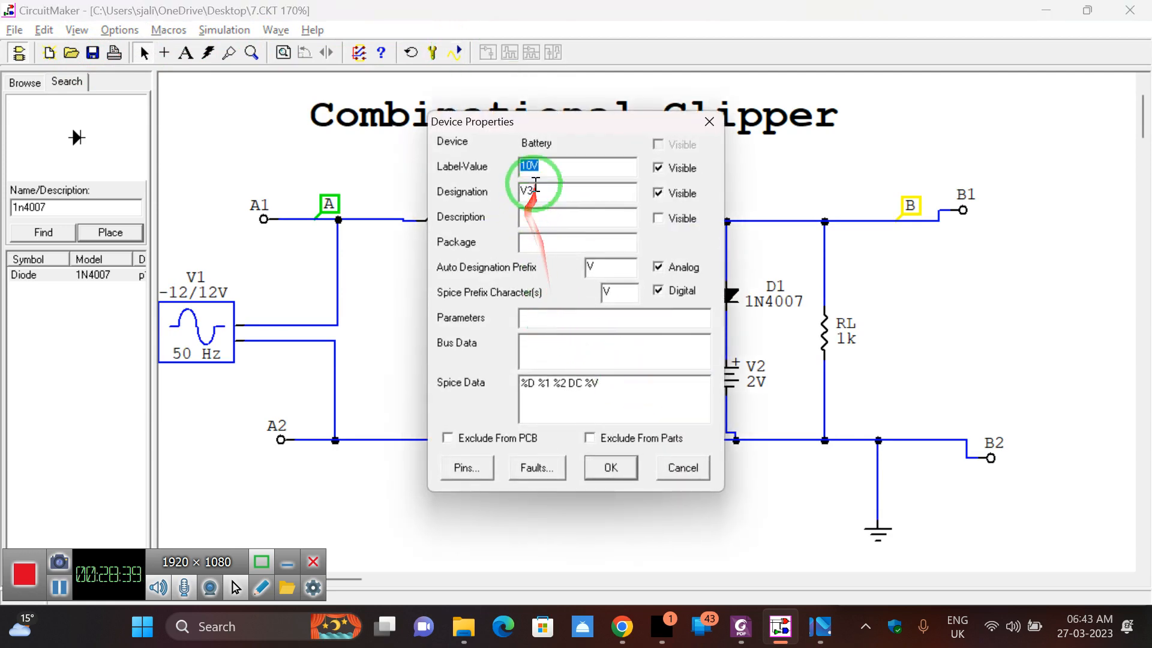
pyautogui.write('12V')
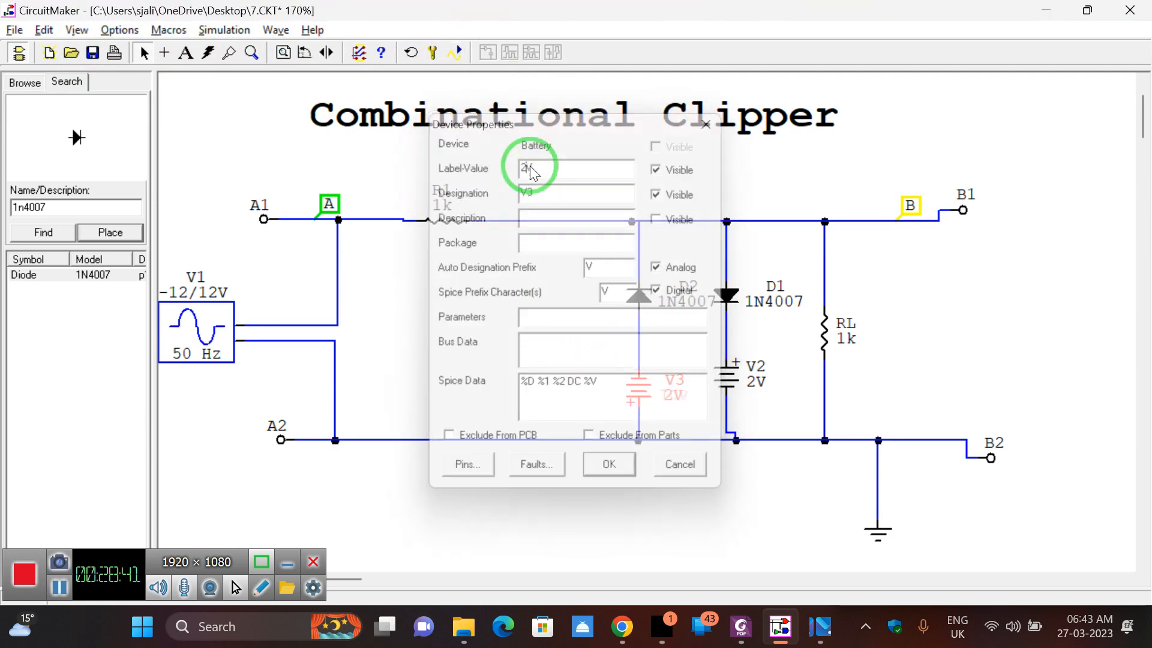
pyautogui.press('Return')
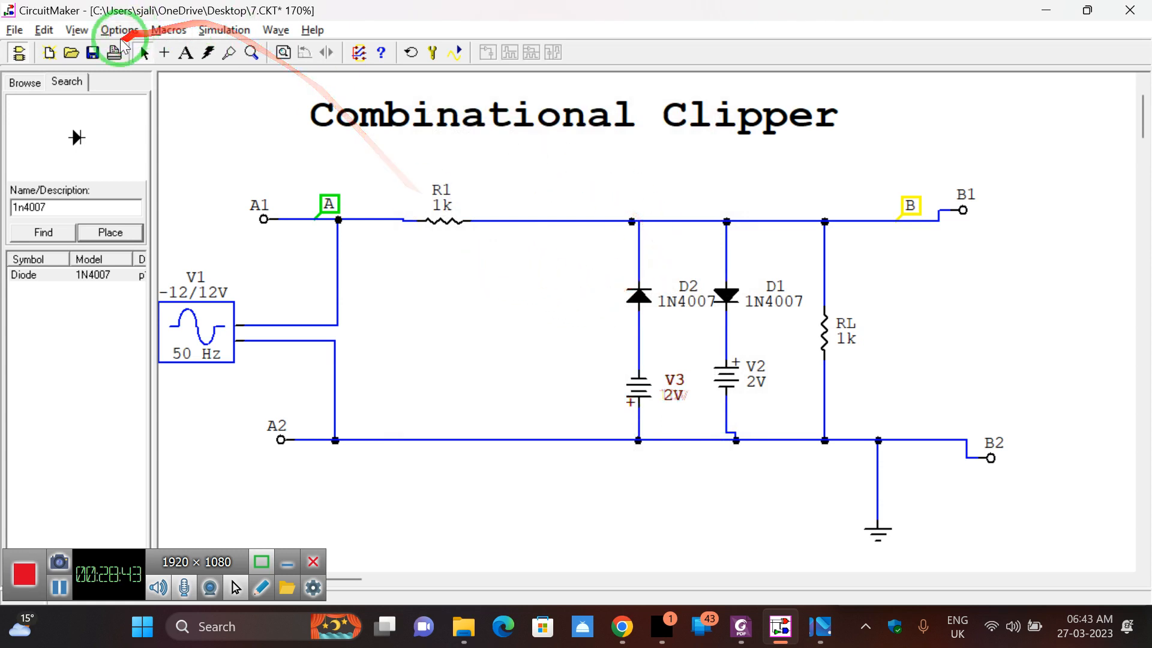
pyautogui.click(93, 53)
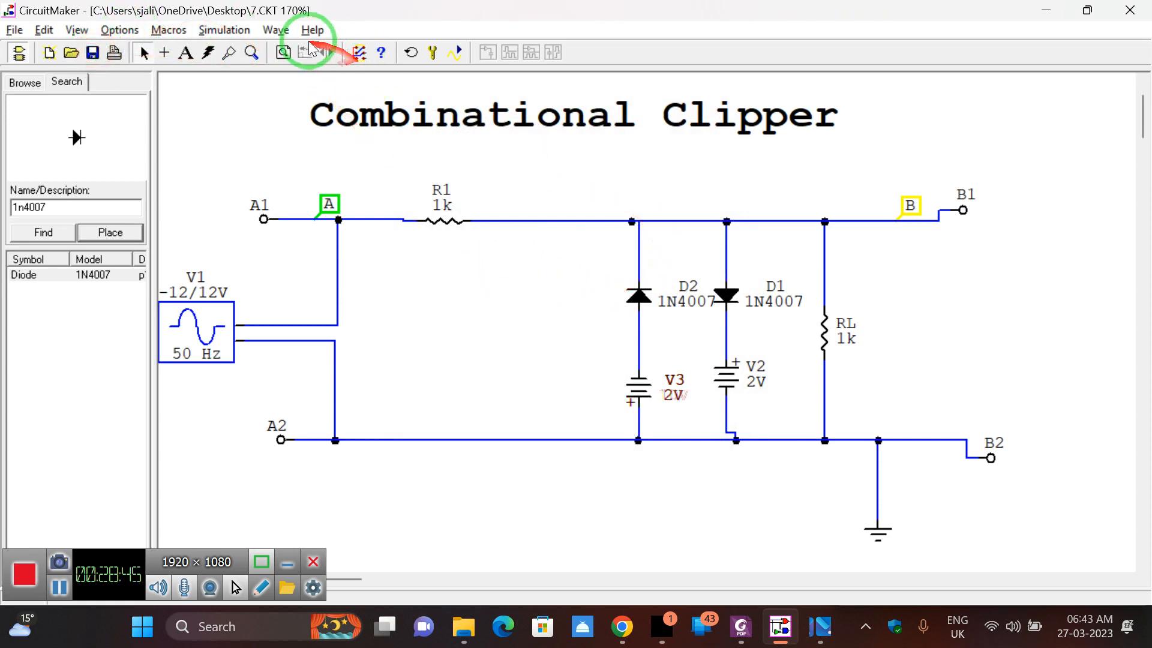
# - Simulate the combinational clipper, compare the waveforms at probes A and B, and stop the simulation
pyautogui.click(281, 52)
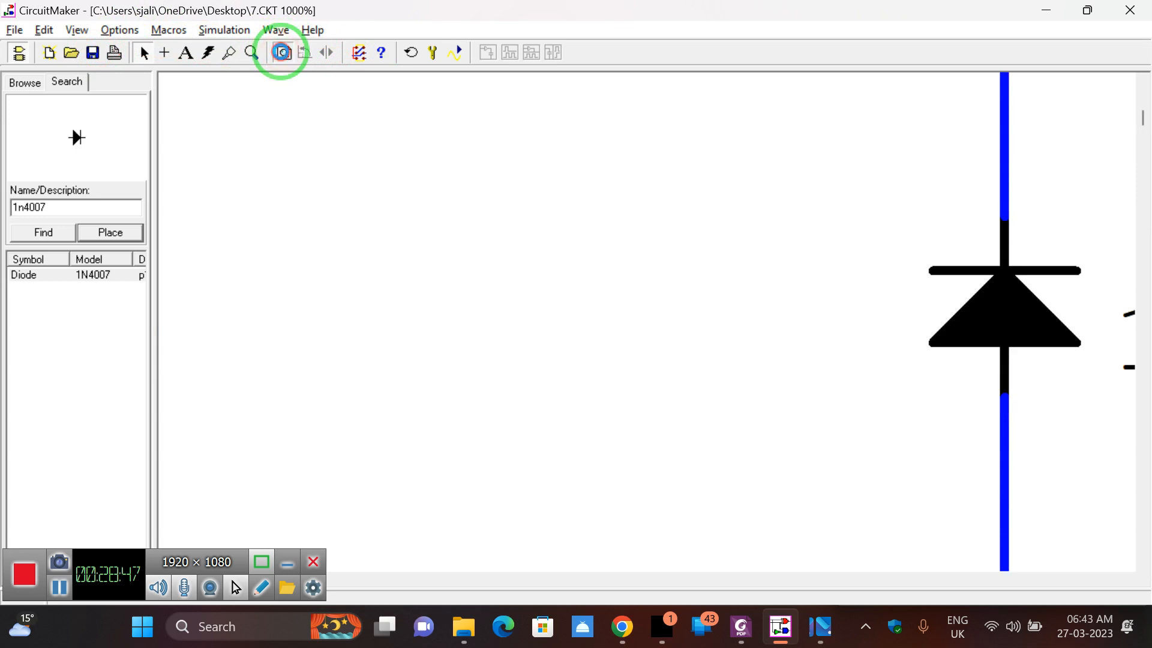
pyautogui.click(282, 52)
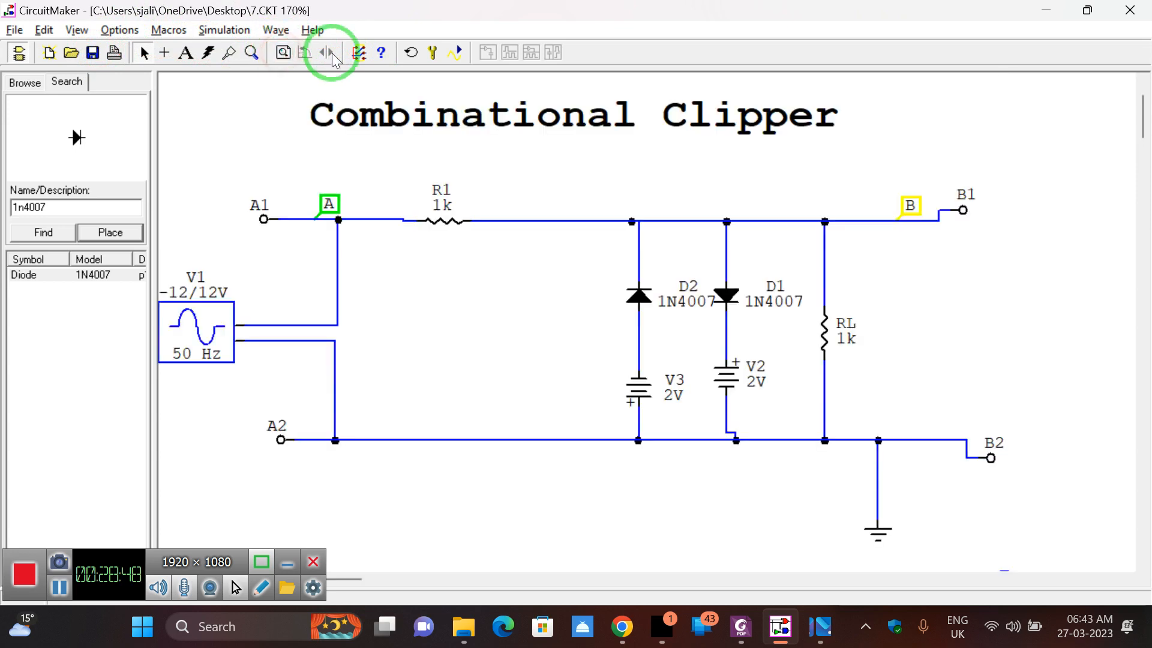
pyautogui.click(456, 52)
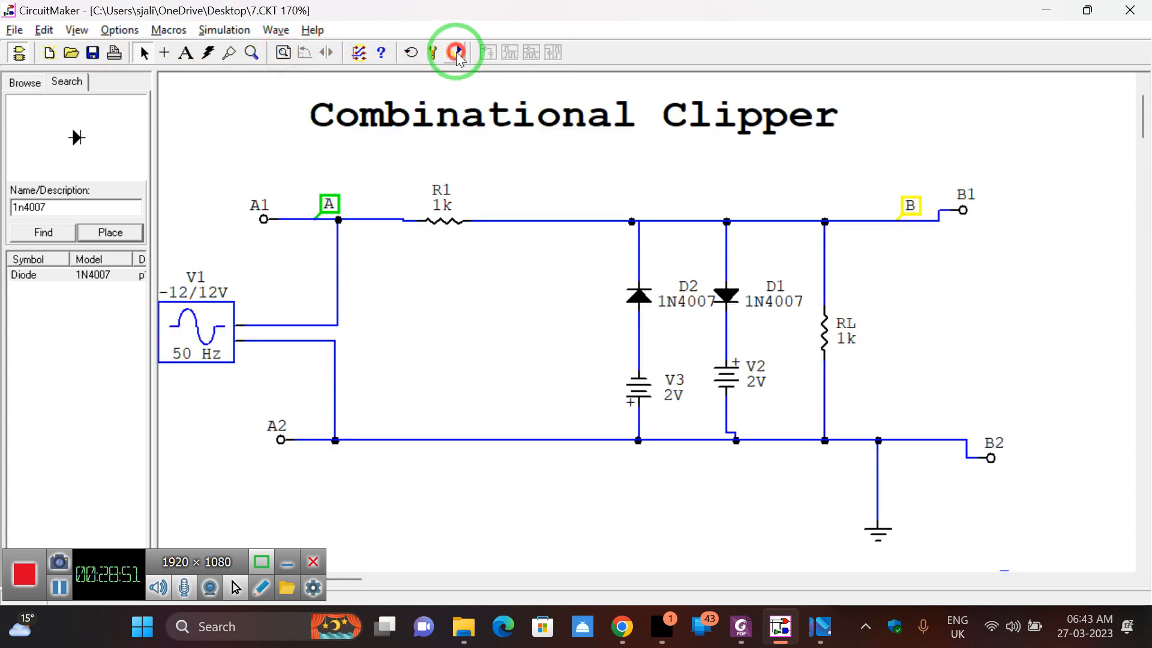
pyautogui.click(286, 49)
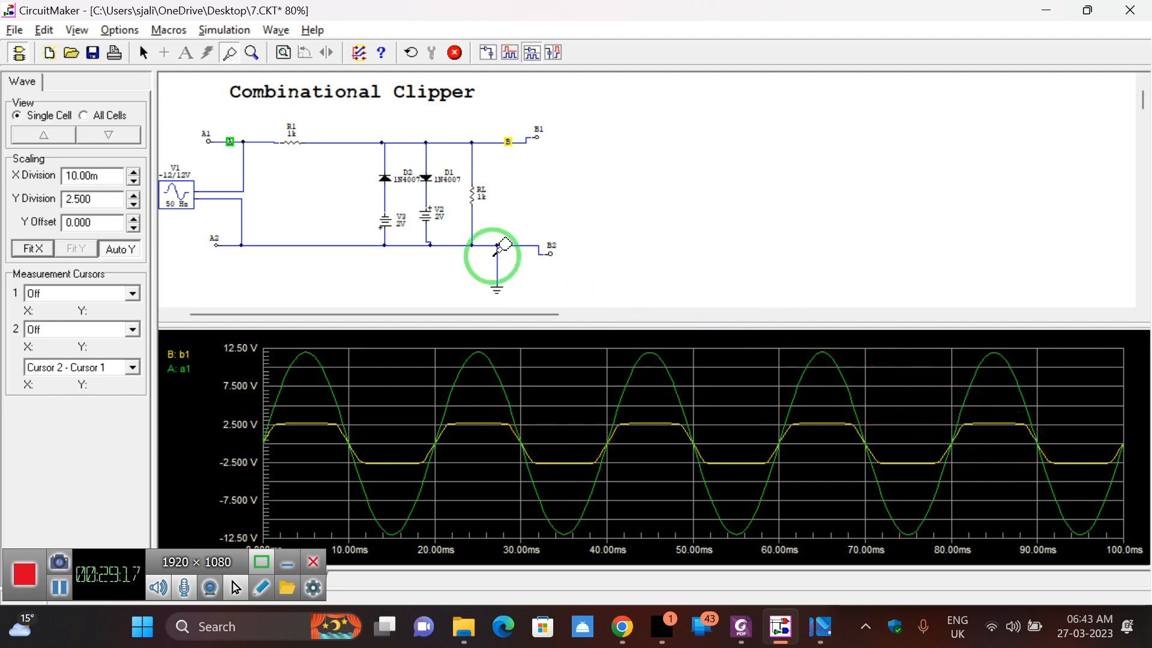
pyautogui.click(455, 53)
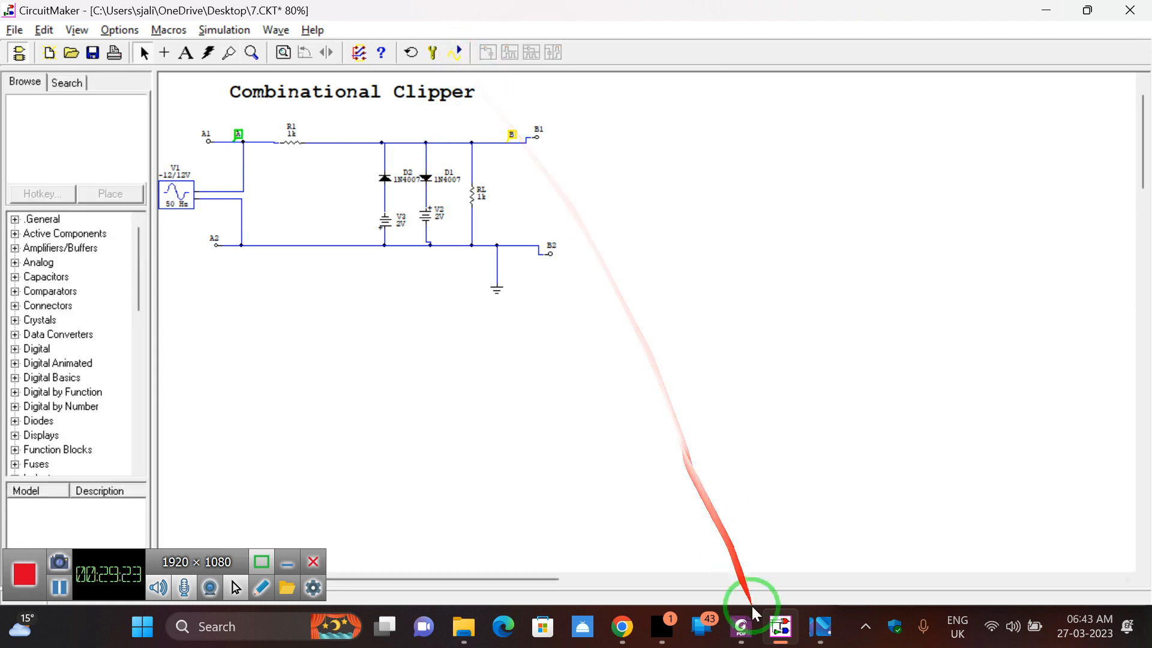
# - Switch to the workshop manual in Foxit PhantomPDF and review Experiment #6 from its aim through the clipper circuit diagrams
pyautogui.click(742, 626)
pyautogui.scroll(15, 729, 363)
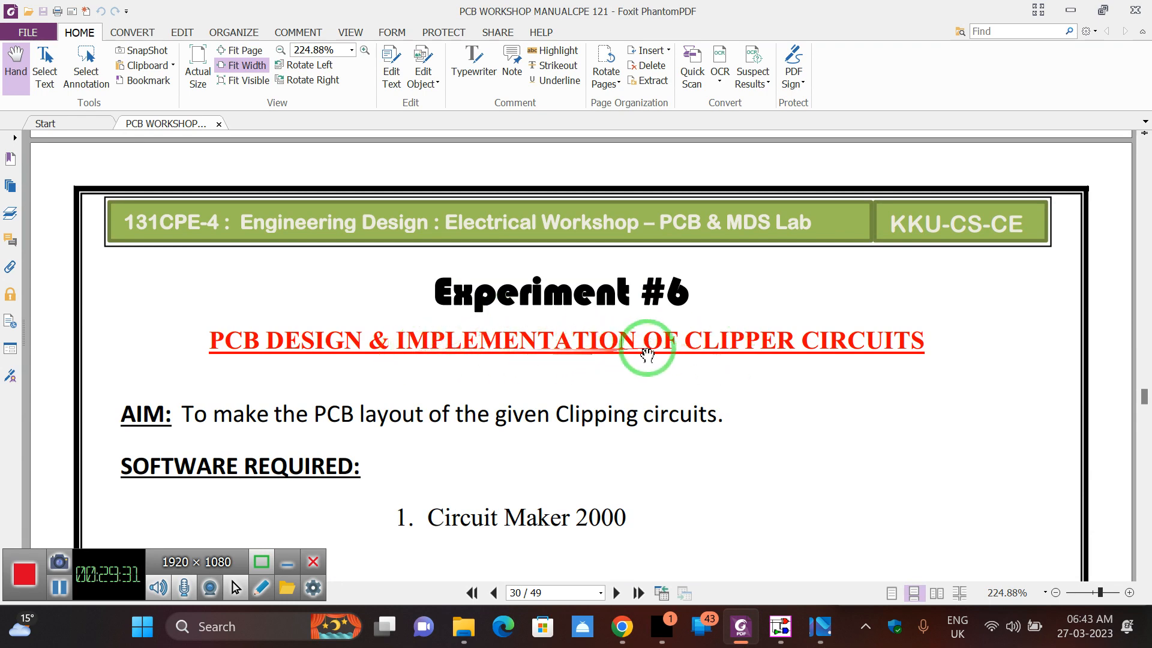
pyautogui.scroll(-3, 792, 342)
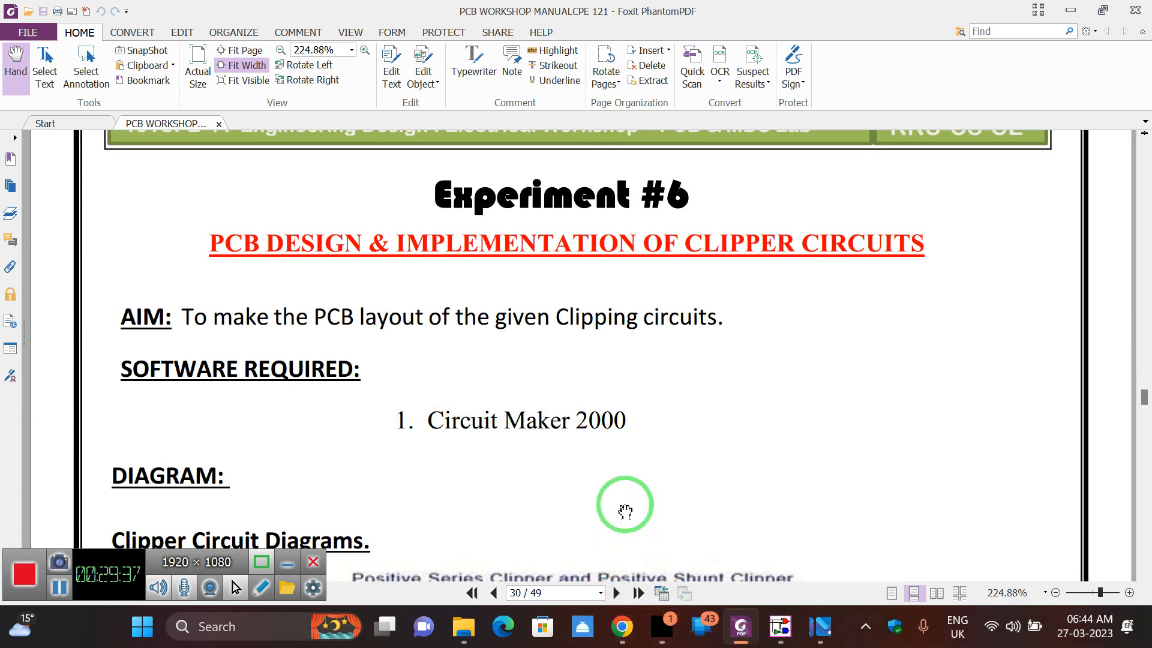
pyautogui.scroll(-10, 625, 510)
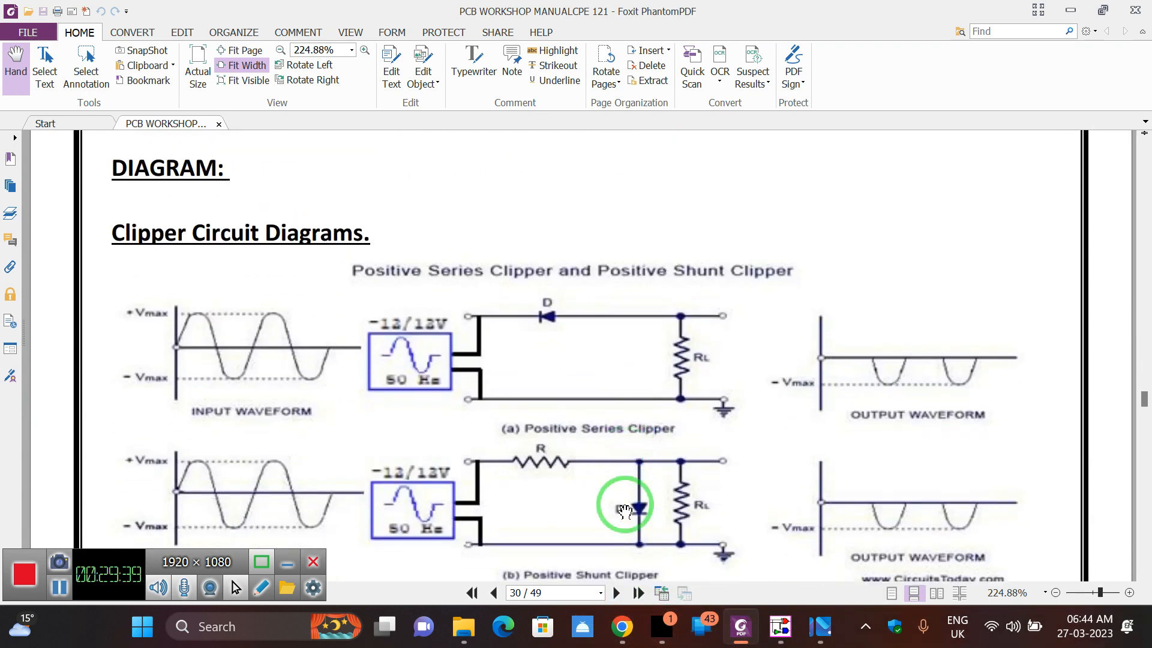